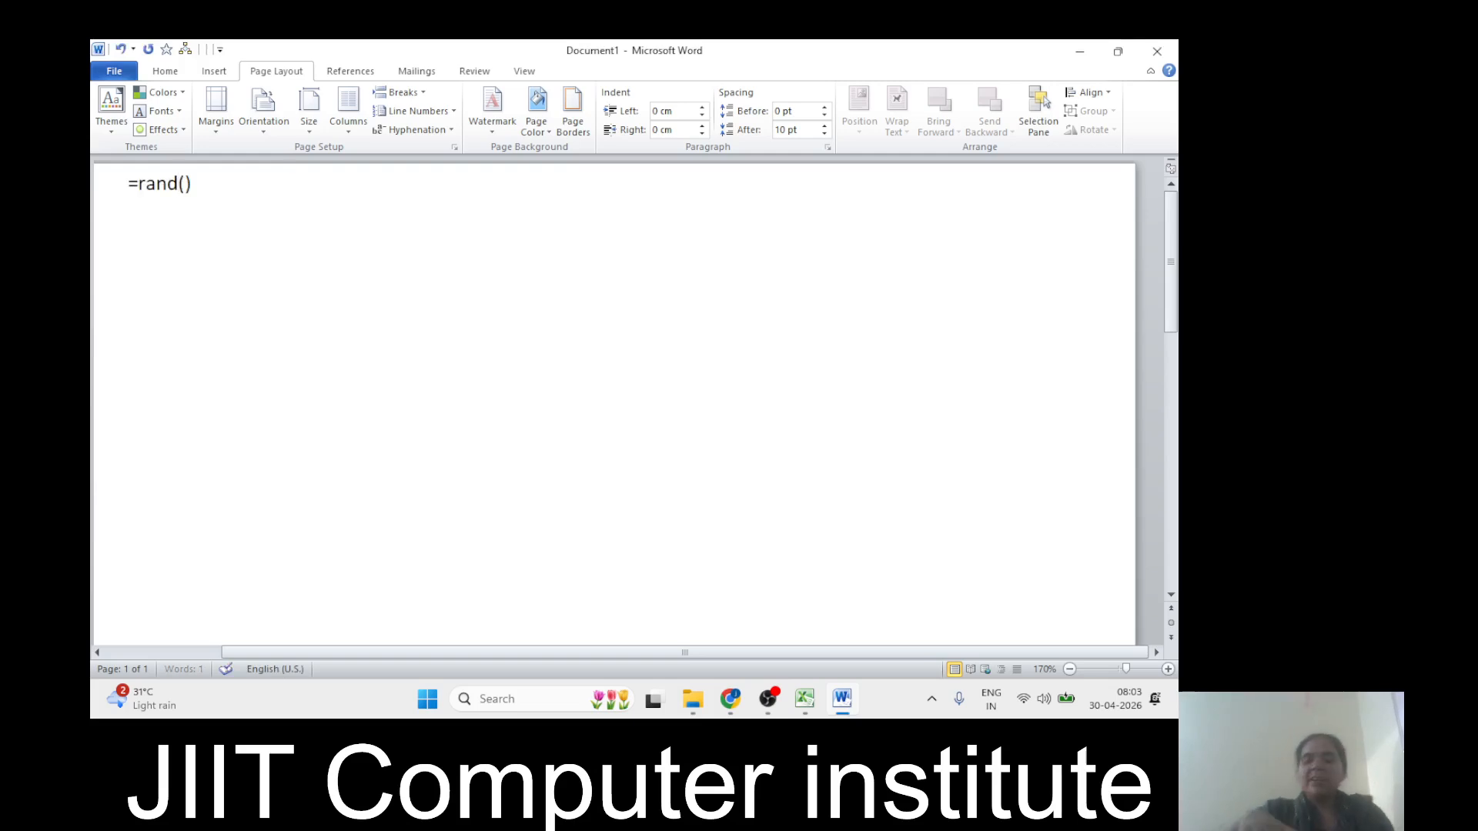
Step: Generate sample paragraphs in the blank document from the =rand() formula
key("Return")
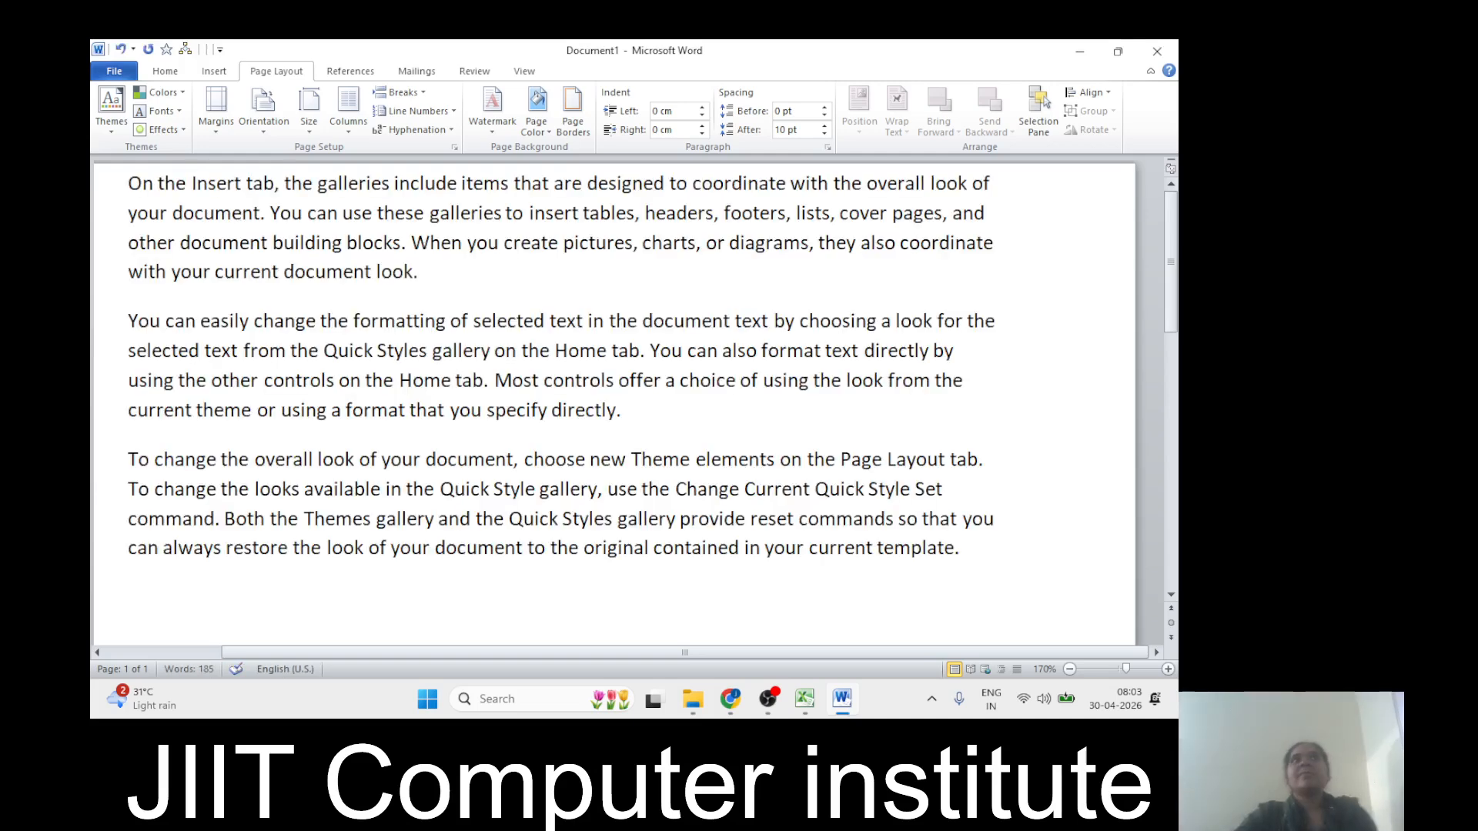
mouse_move(1176, 271)
left_mouse_down()
mouse_move(1176, 296)
mouse_move(1176, 265)
left_mouse_up()
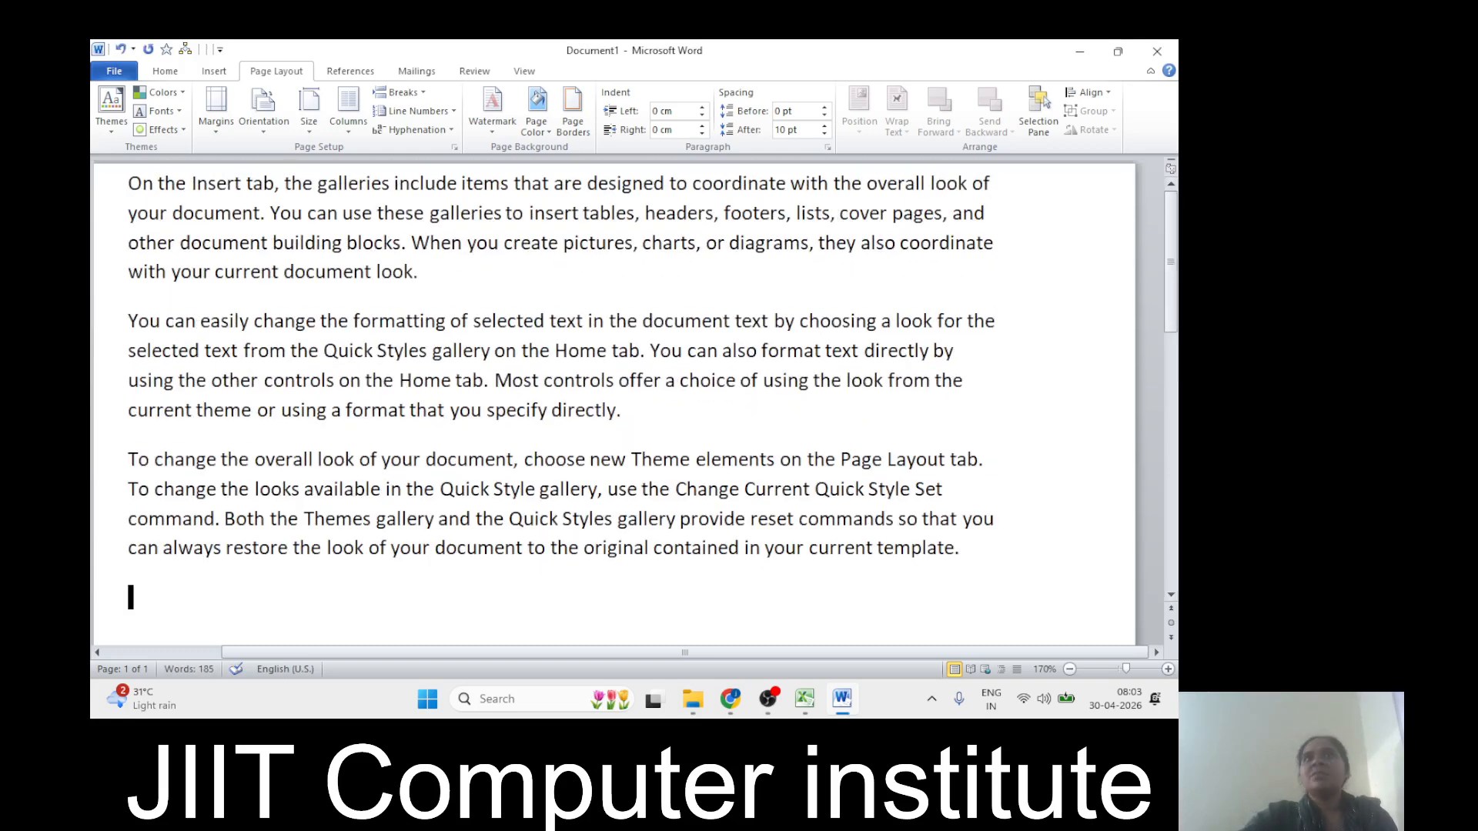
left_click_drag(92, 191, 538, 549)
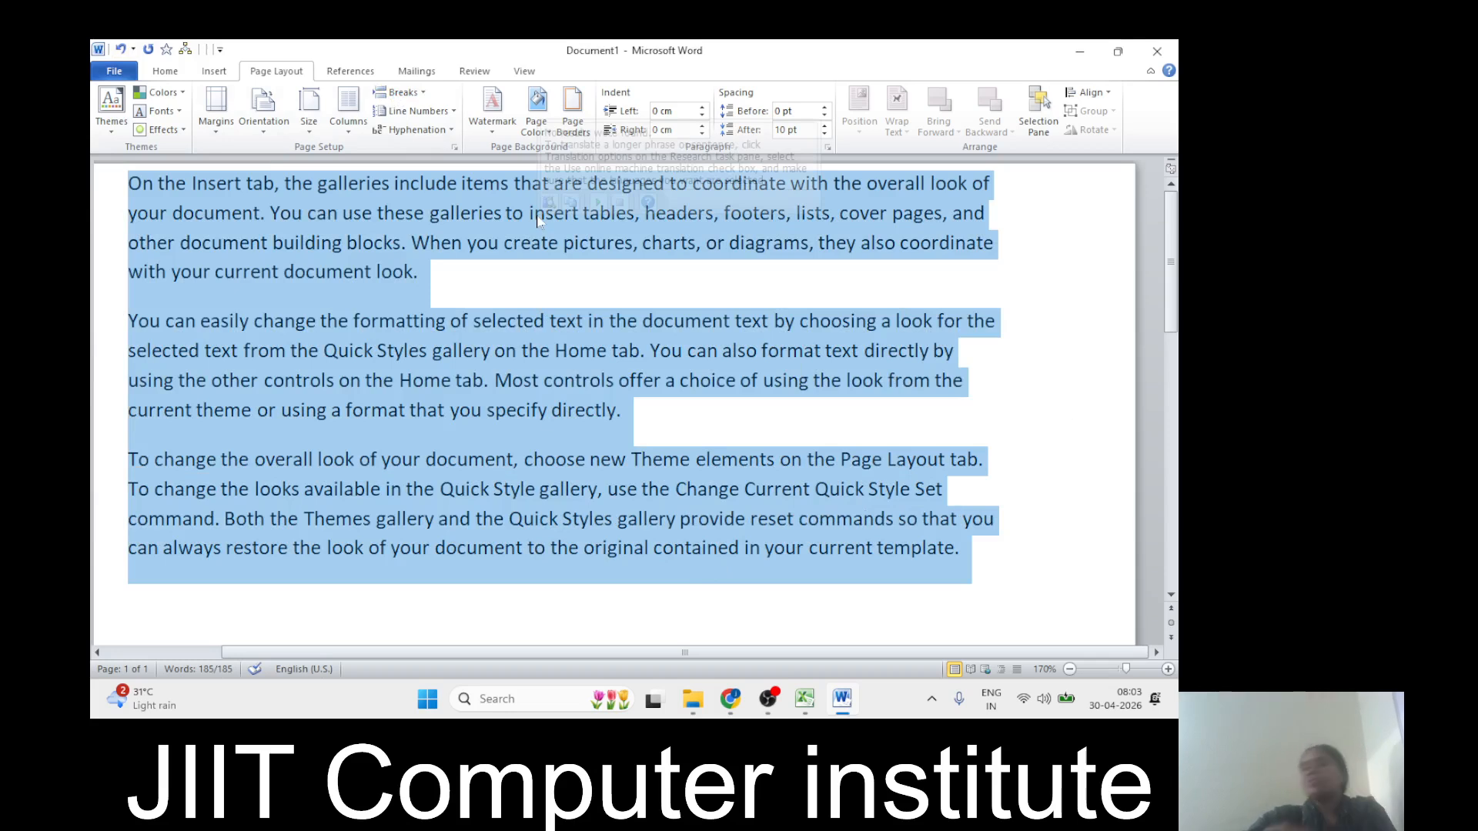
left_click(636, 548)
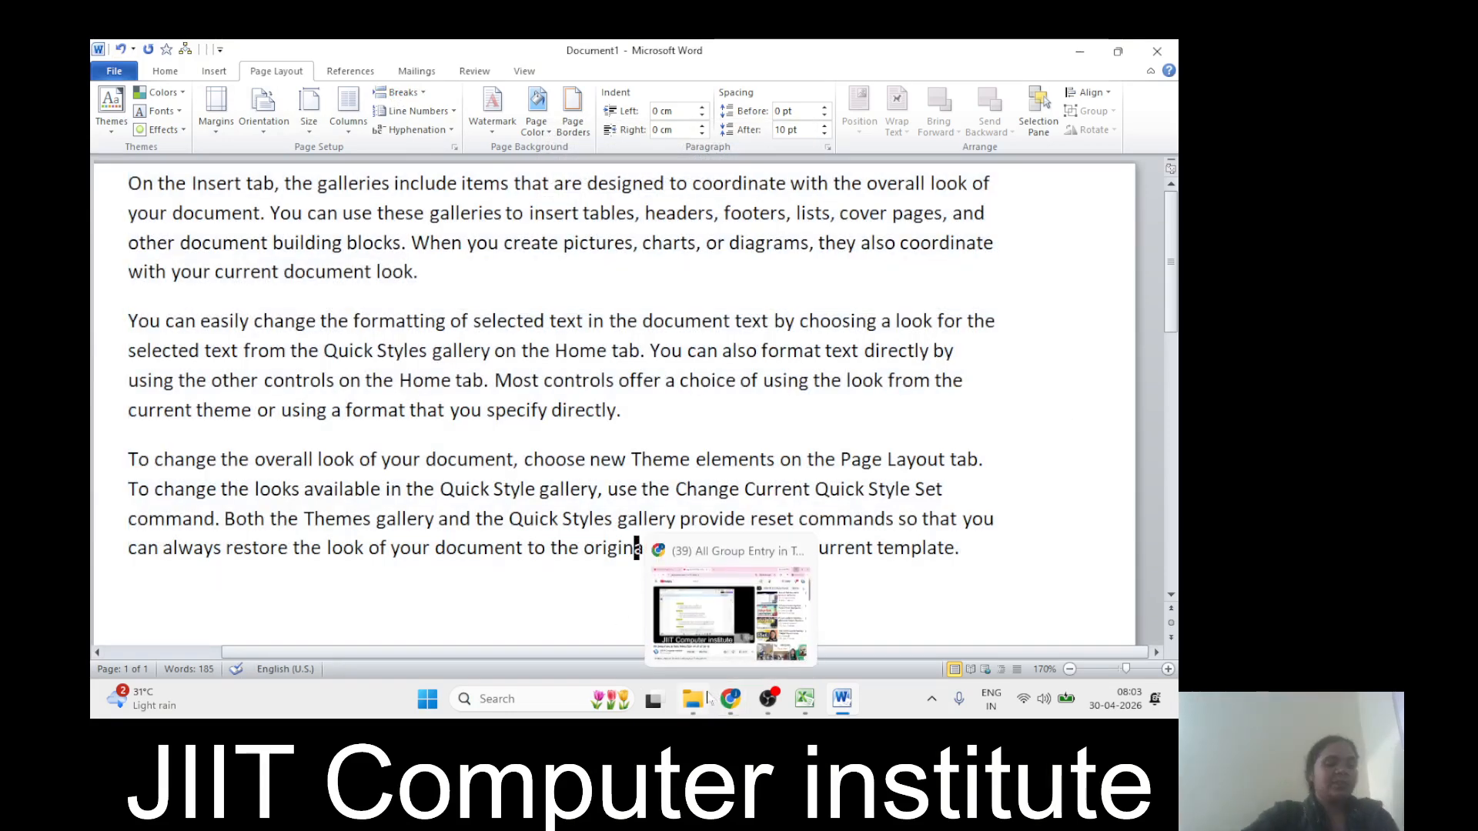
Step: Launch the Windows Magnifier with the magnify command and enlarge the screen to 200%
key("super+r")
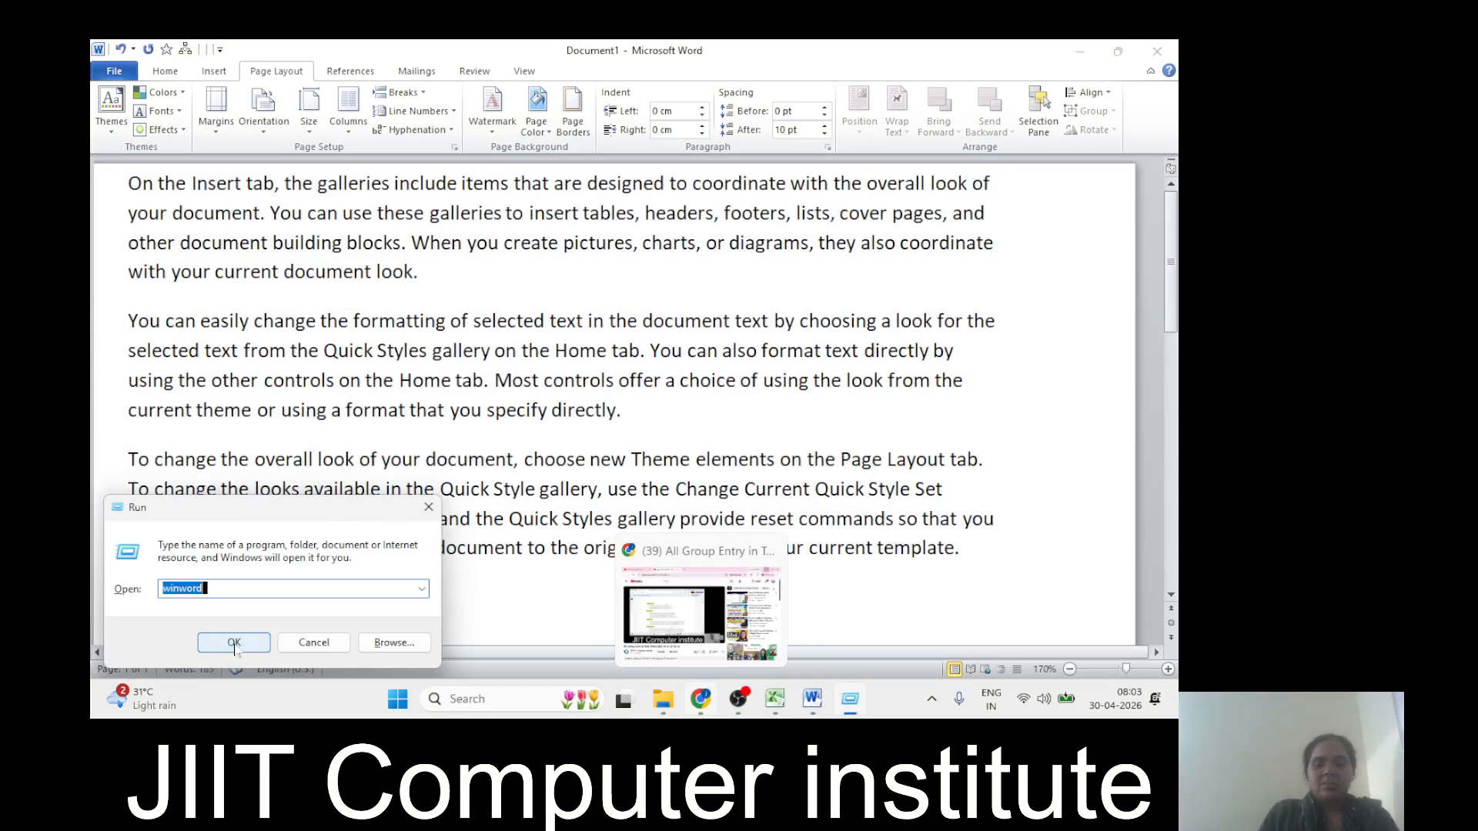
type("mag")
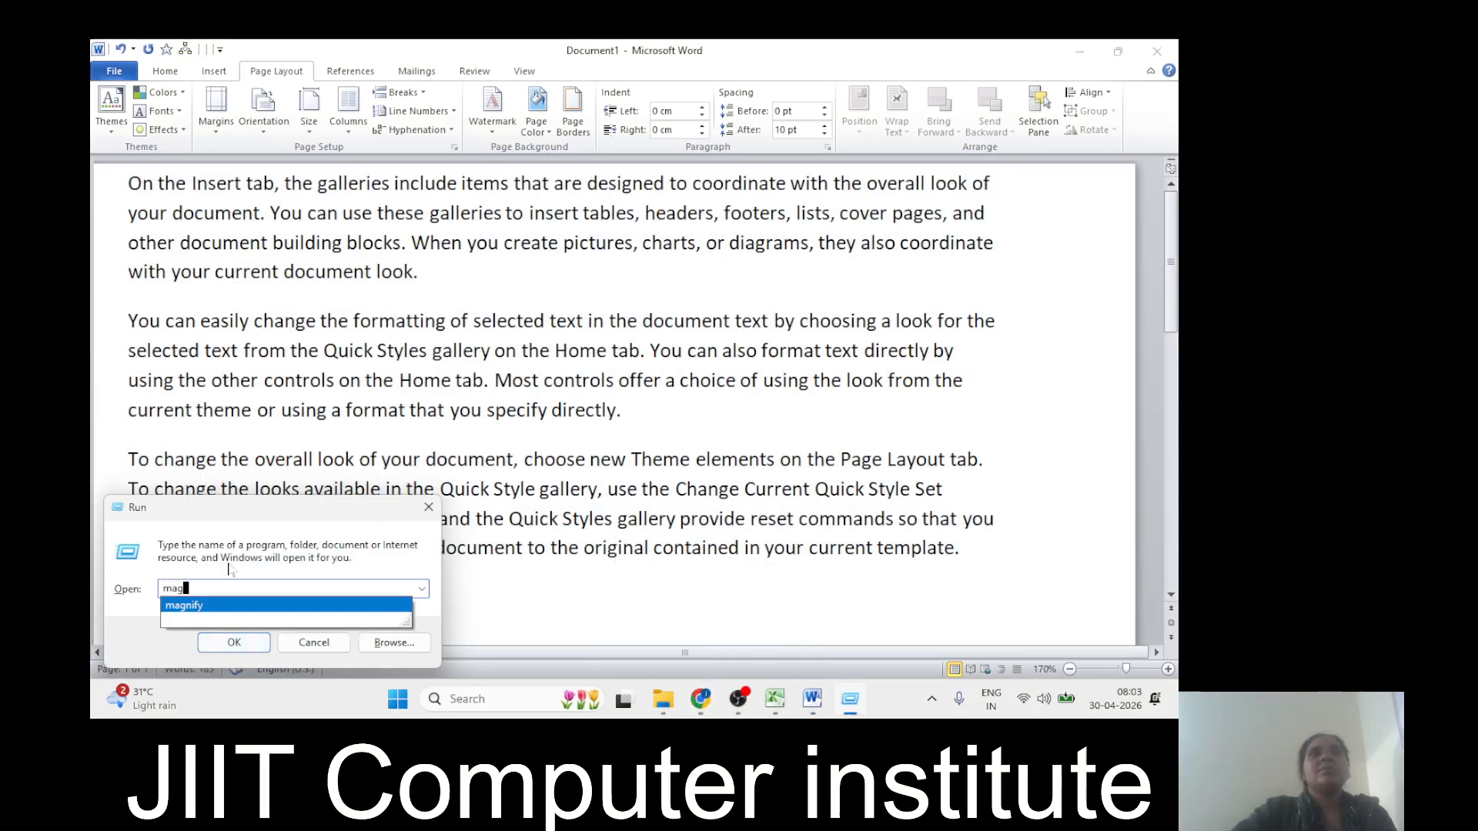
left_click(202, 606)
left_click(231, 644)
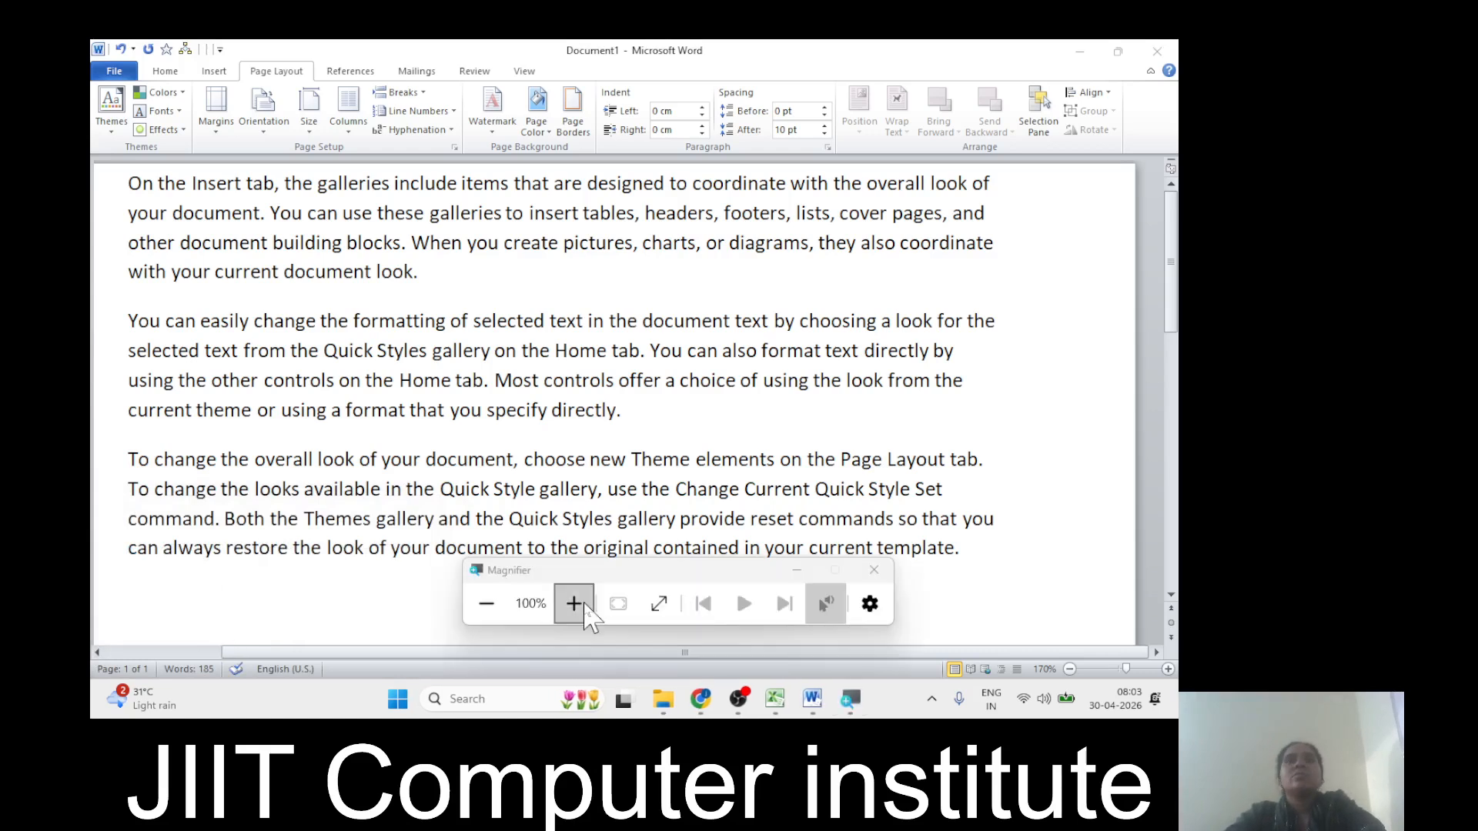
left_click(575, 604)
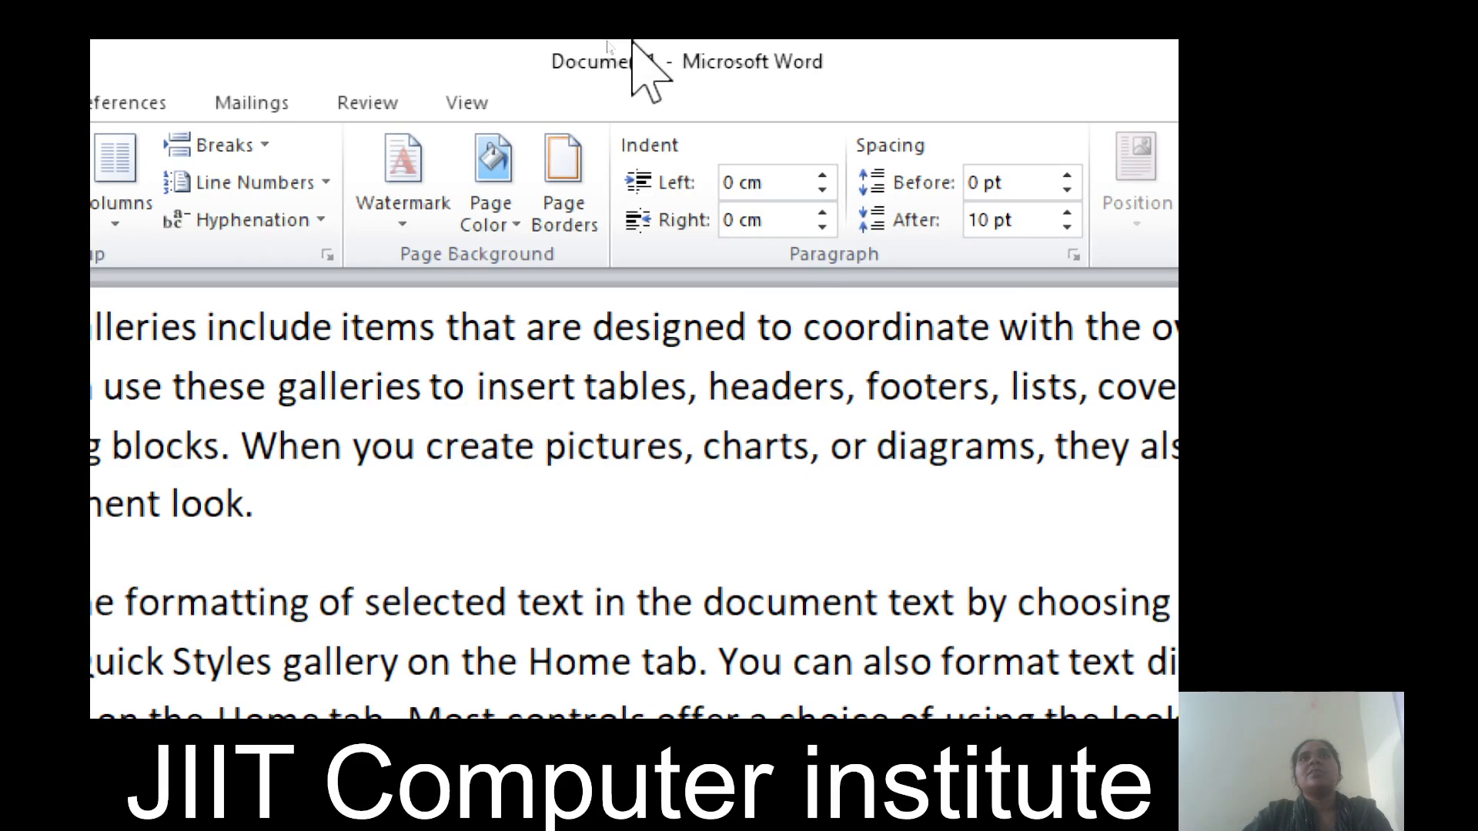
Step: View the watermark presets without applying one, and return the screen magnification to 100%
left_click(423, 166)
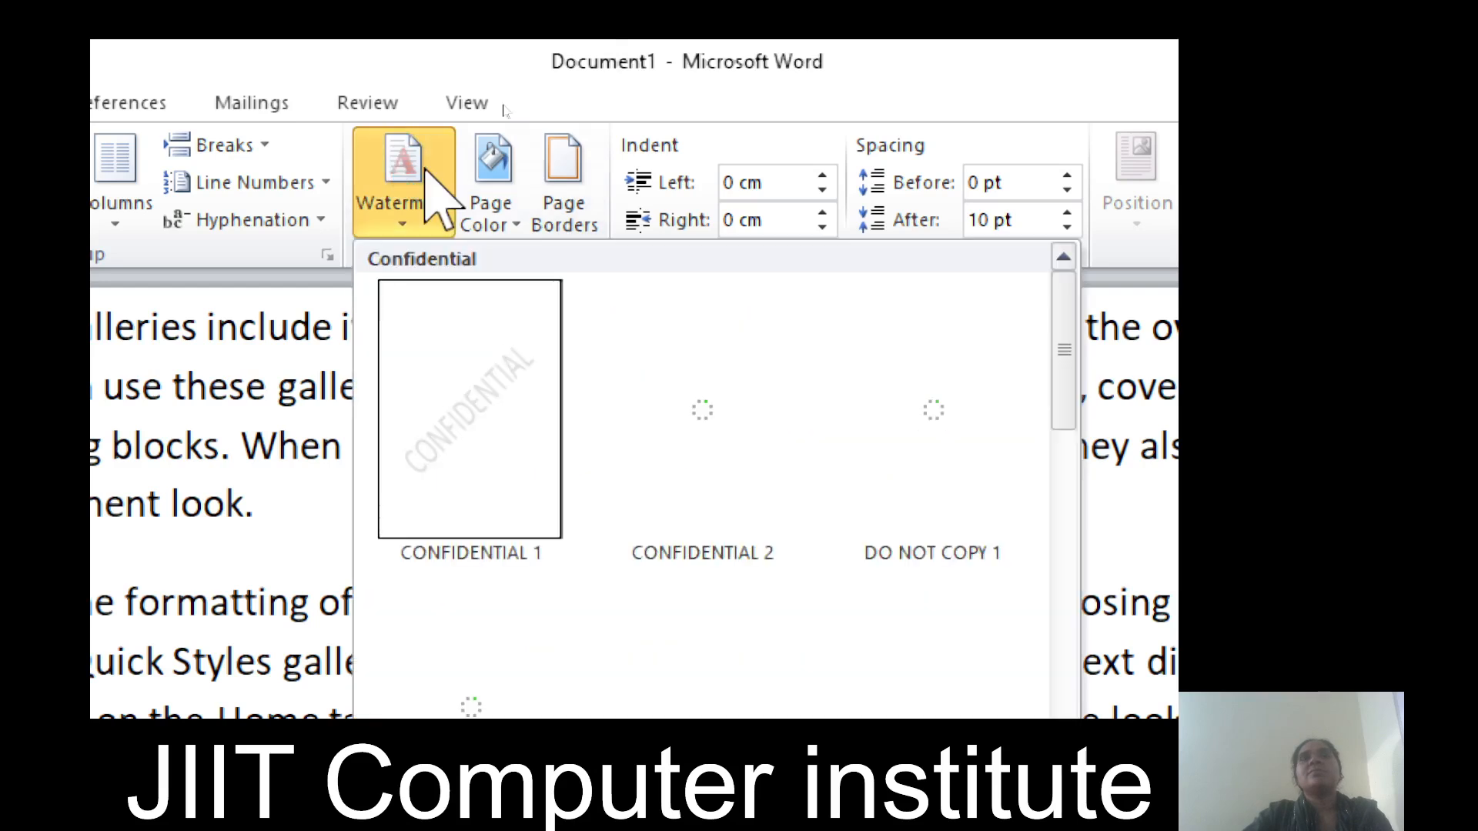
left_click(628, 175)
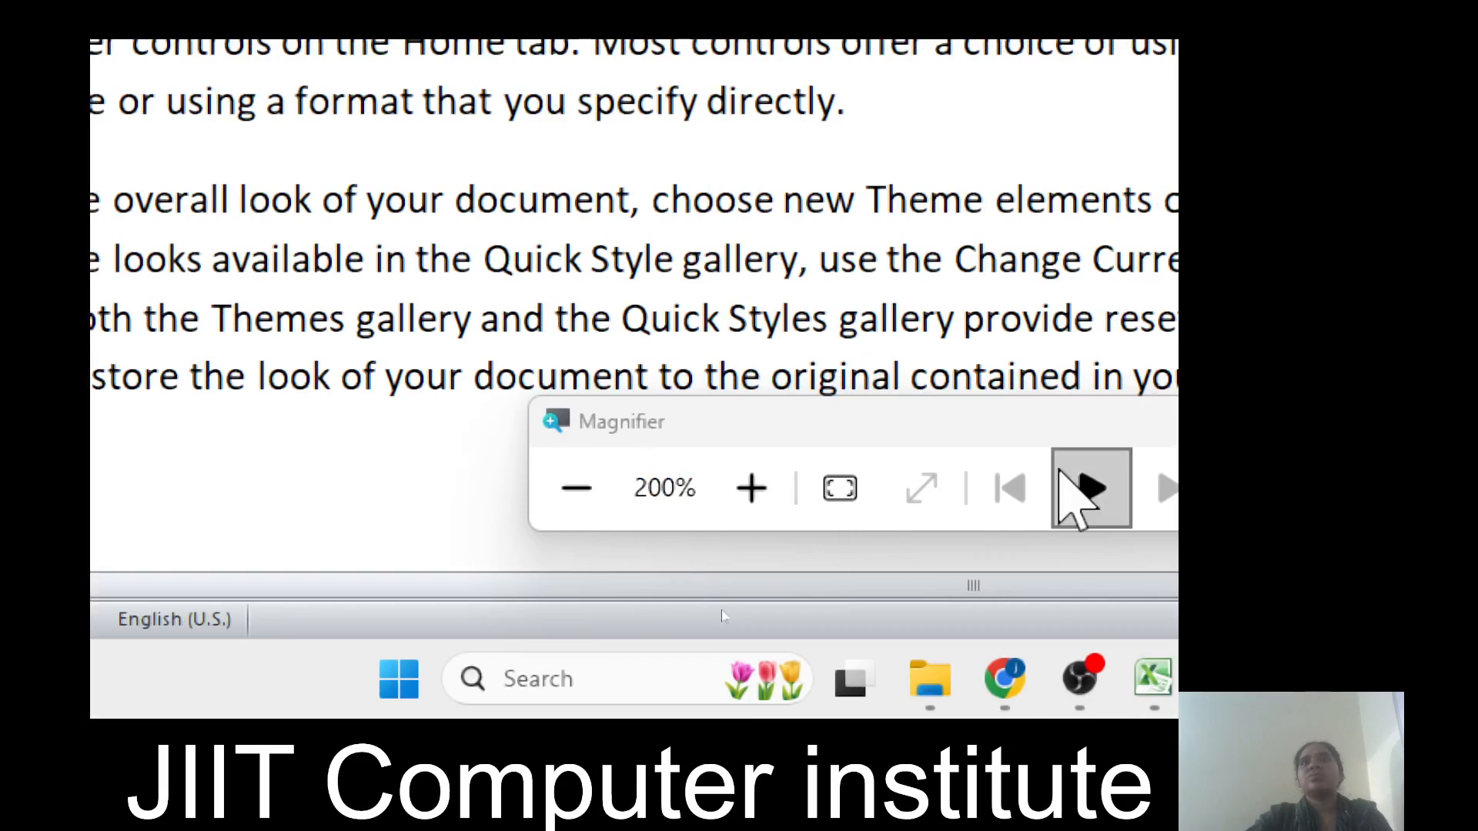
left_click(1078, 489)
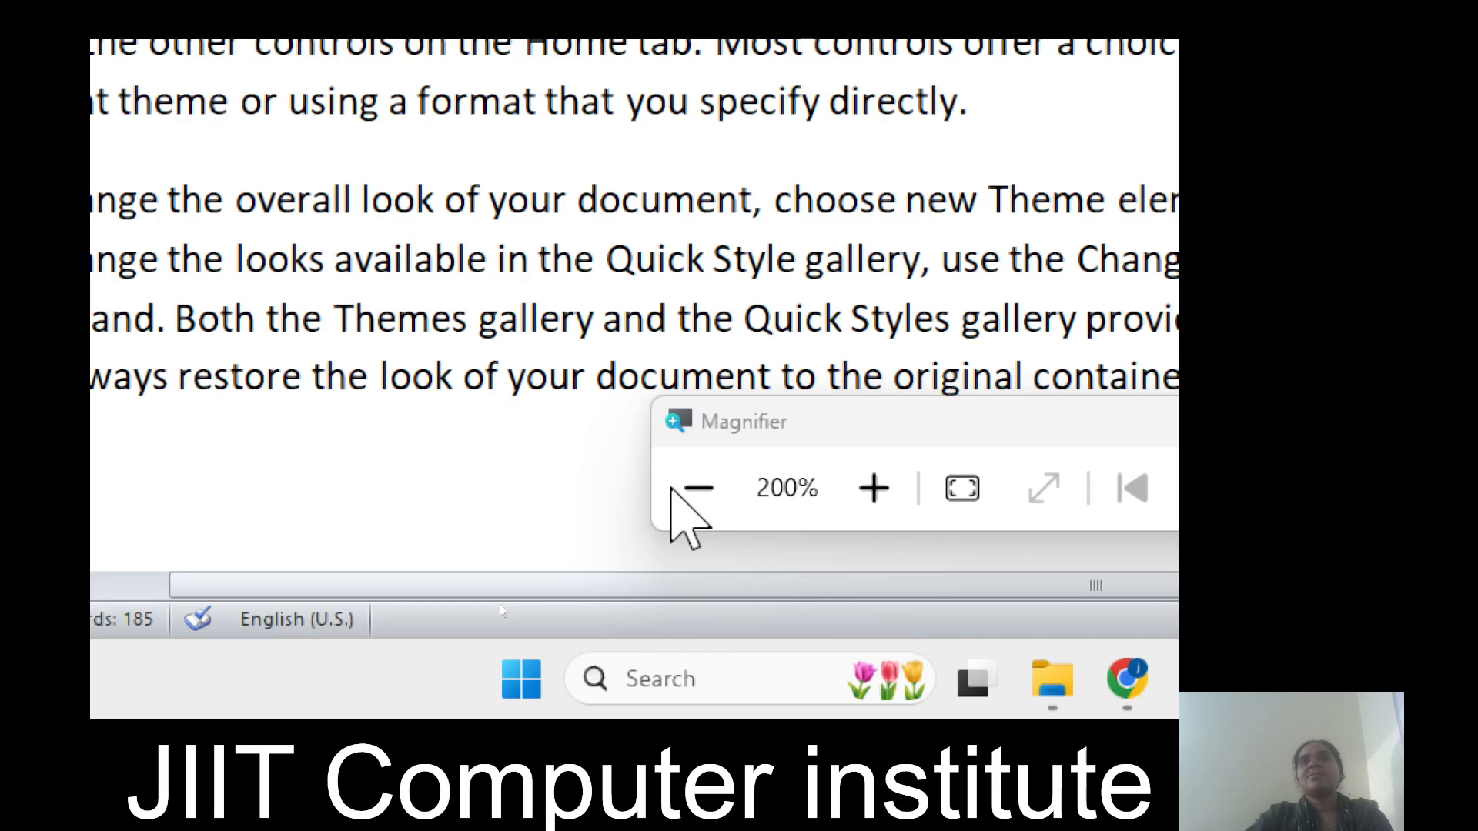
left_click(711, 496)
left_click(579, 581)
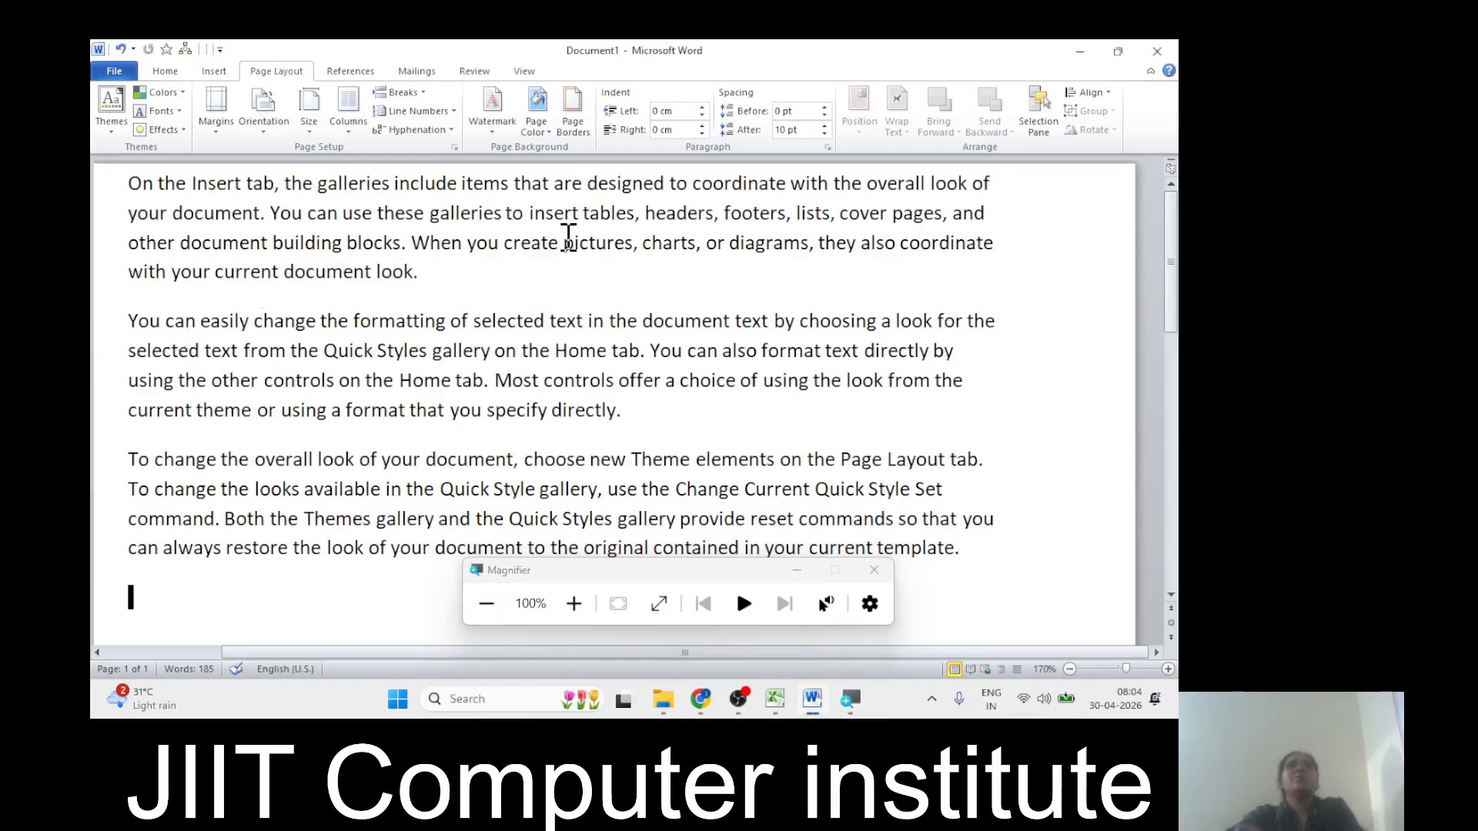
Step: Set the page color to the theme color Blue, Background 2
left_click(551, 137)
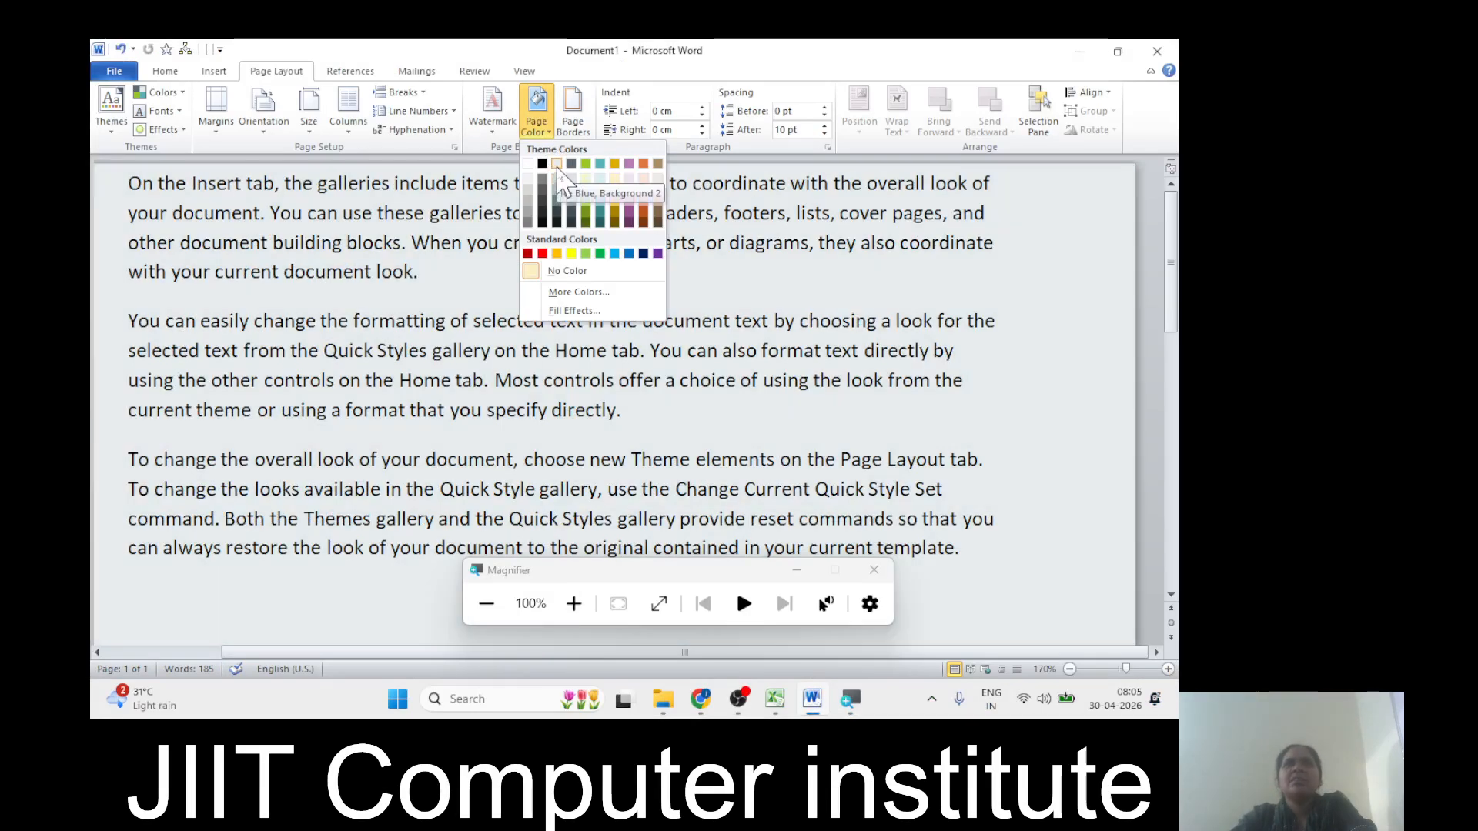
left_click(558, 164)
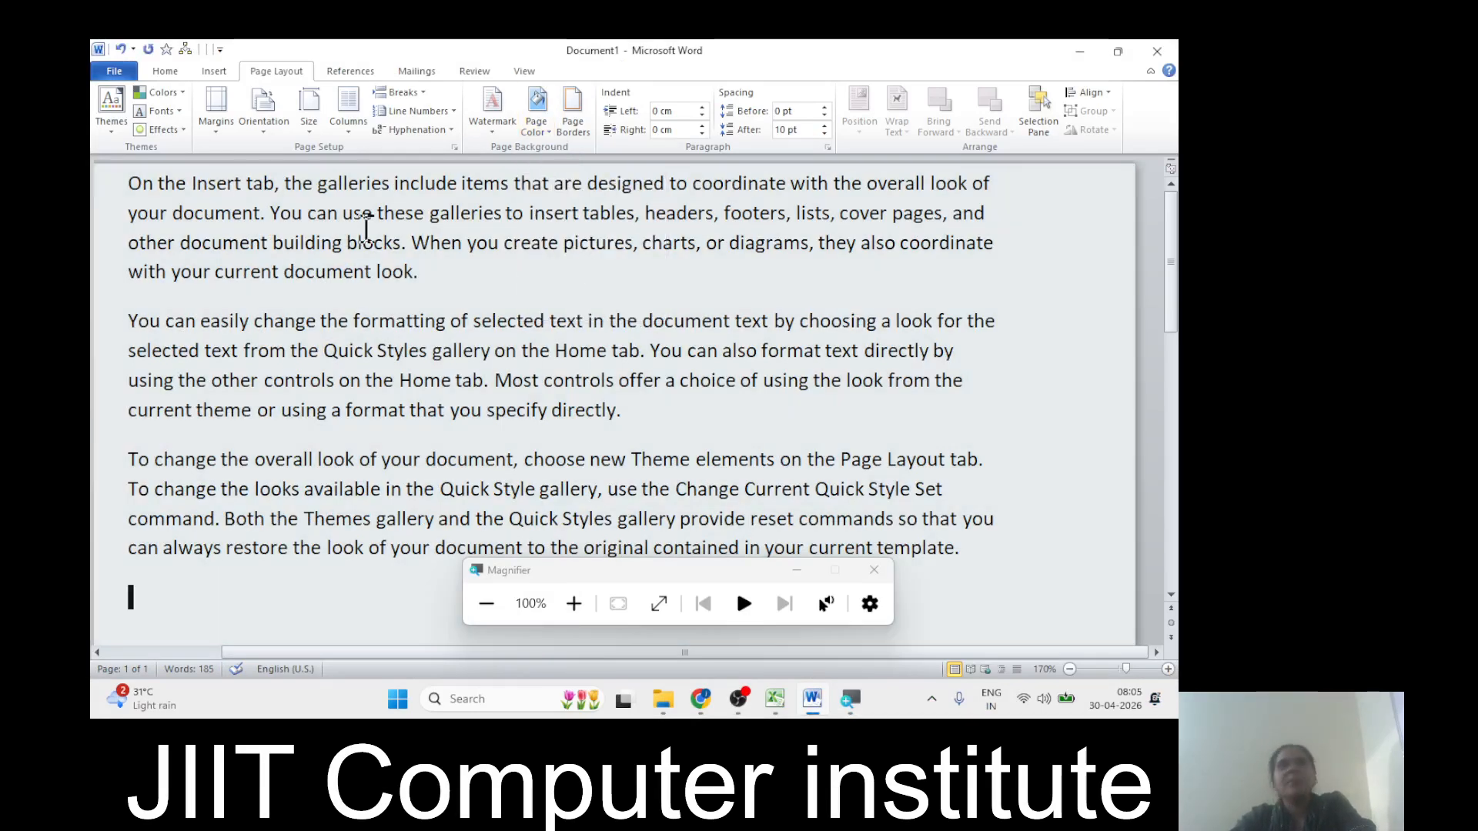
Step: Change the document's theme colors to Grayscale and its theme fonts to Angles
left_click(183, 94)
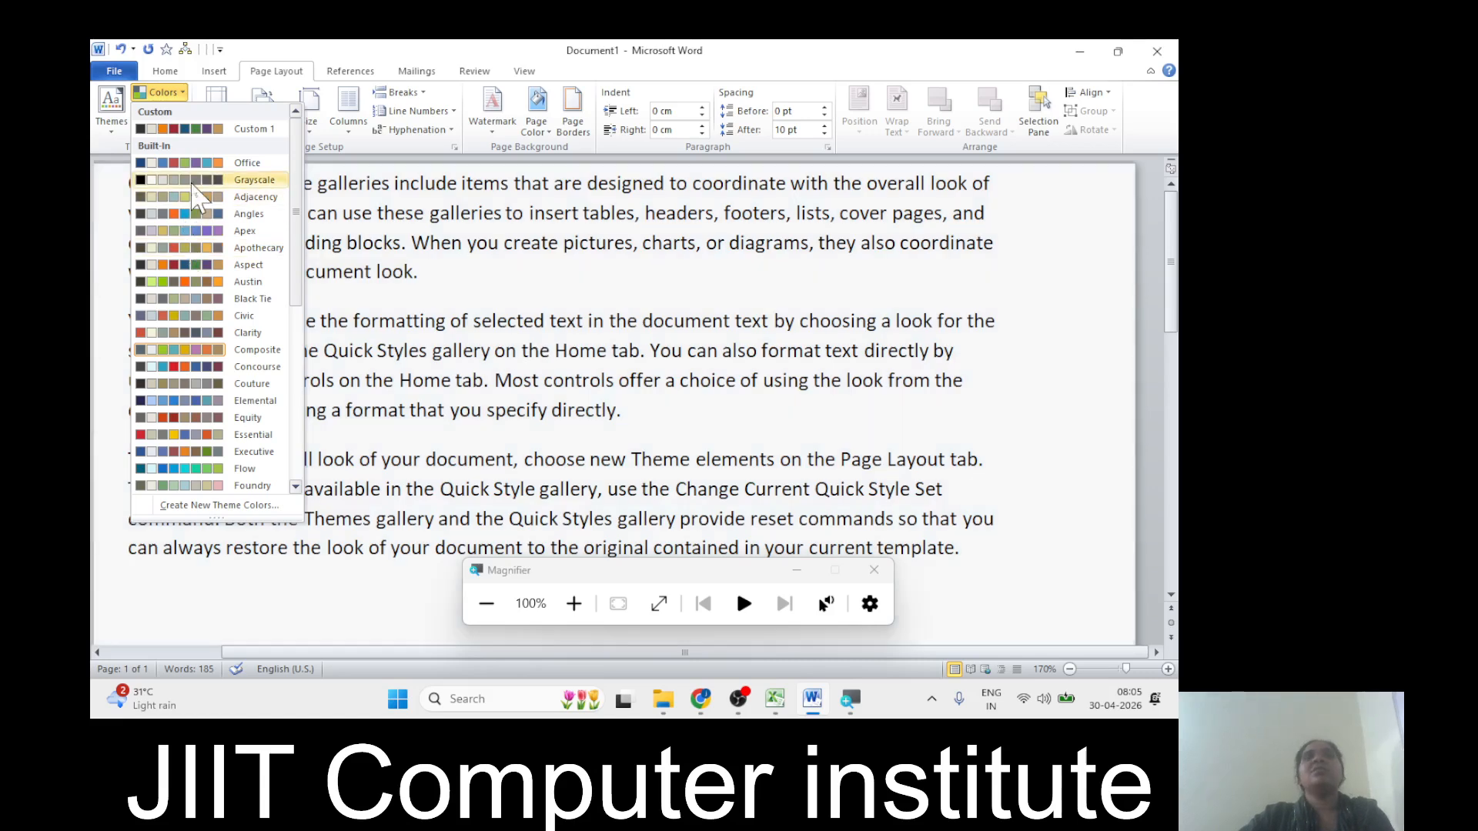
left_click(192, 185)
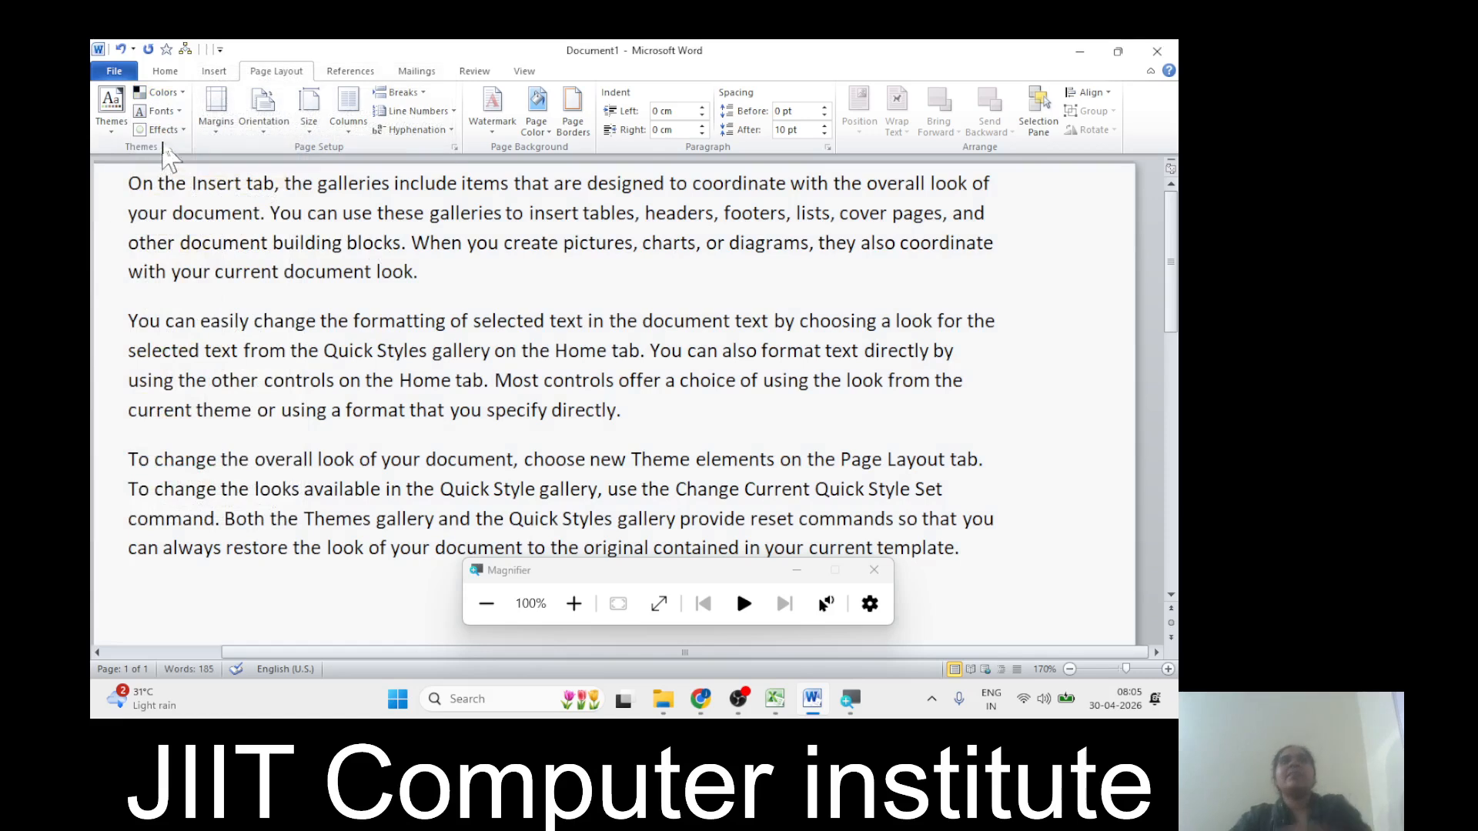
left_click(178, 113)
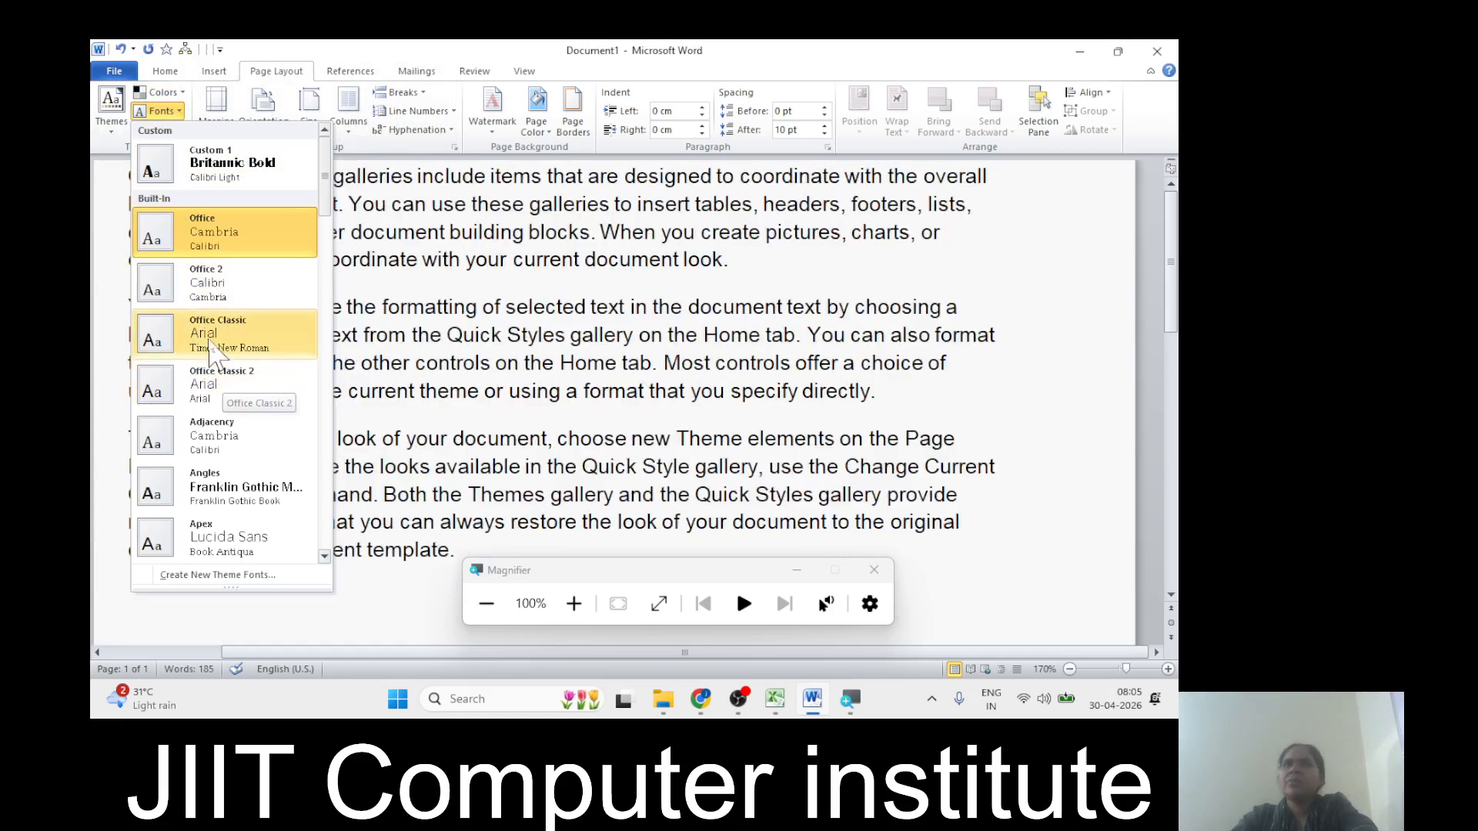
left_click(213, 501)
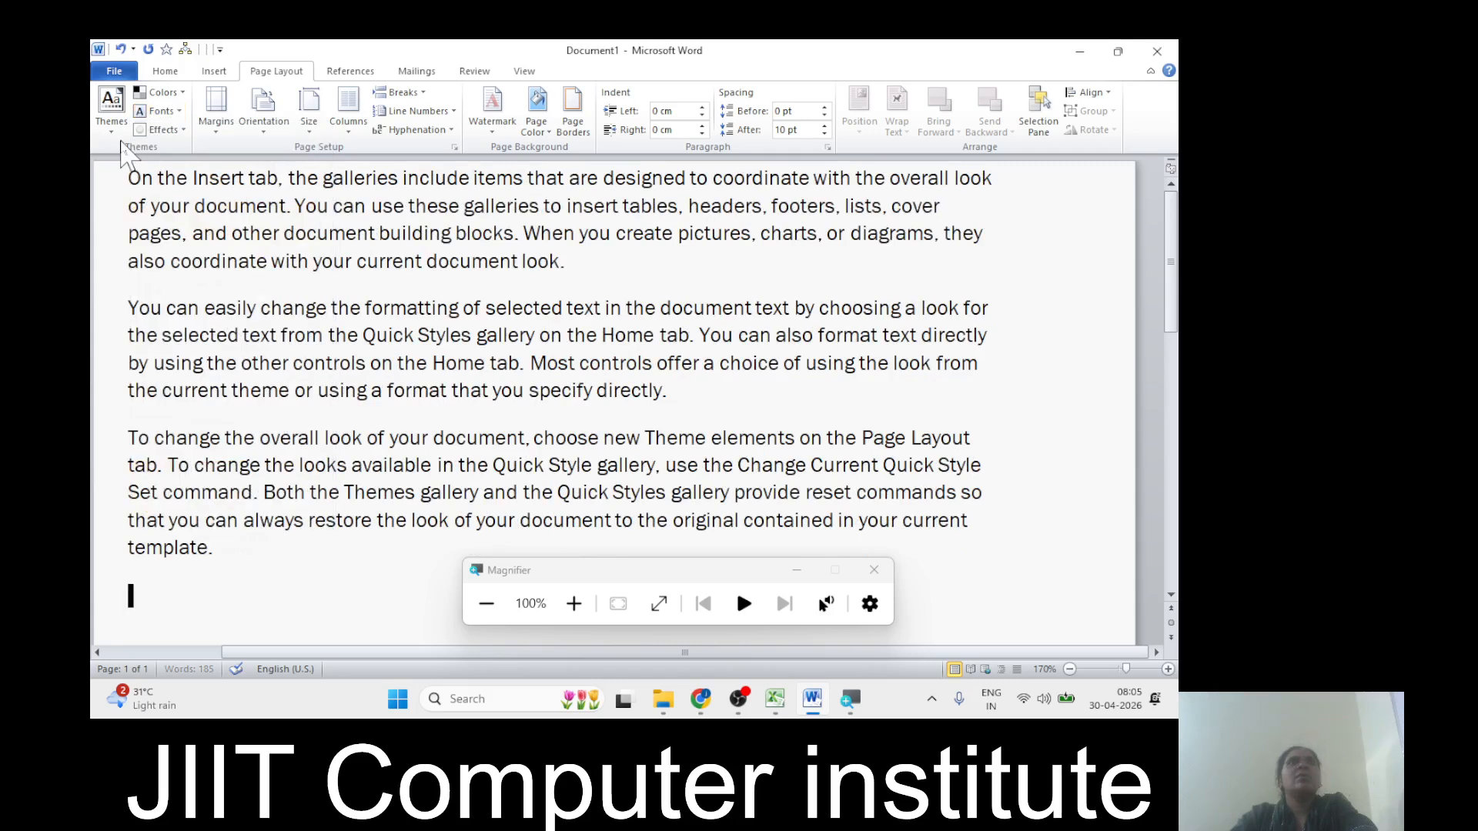
Step: View the built-in theme presets and theme effects without applying any of them
left_click(112, 116)
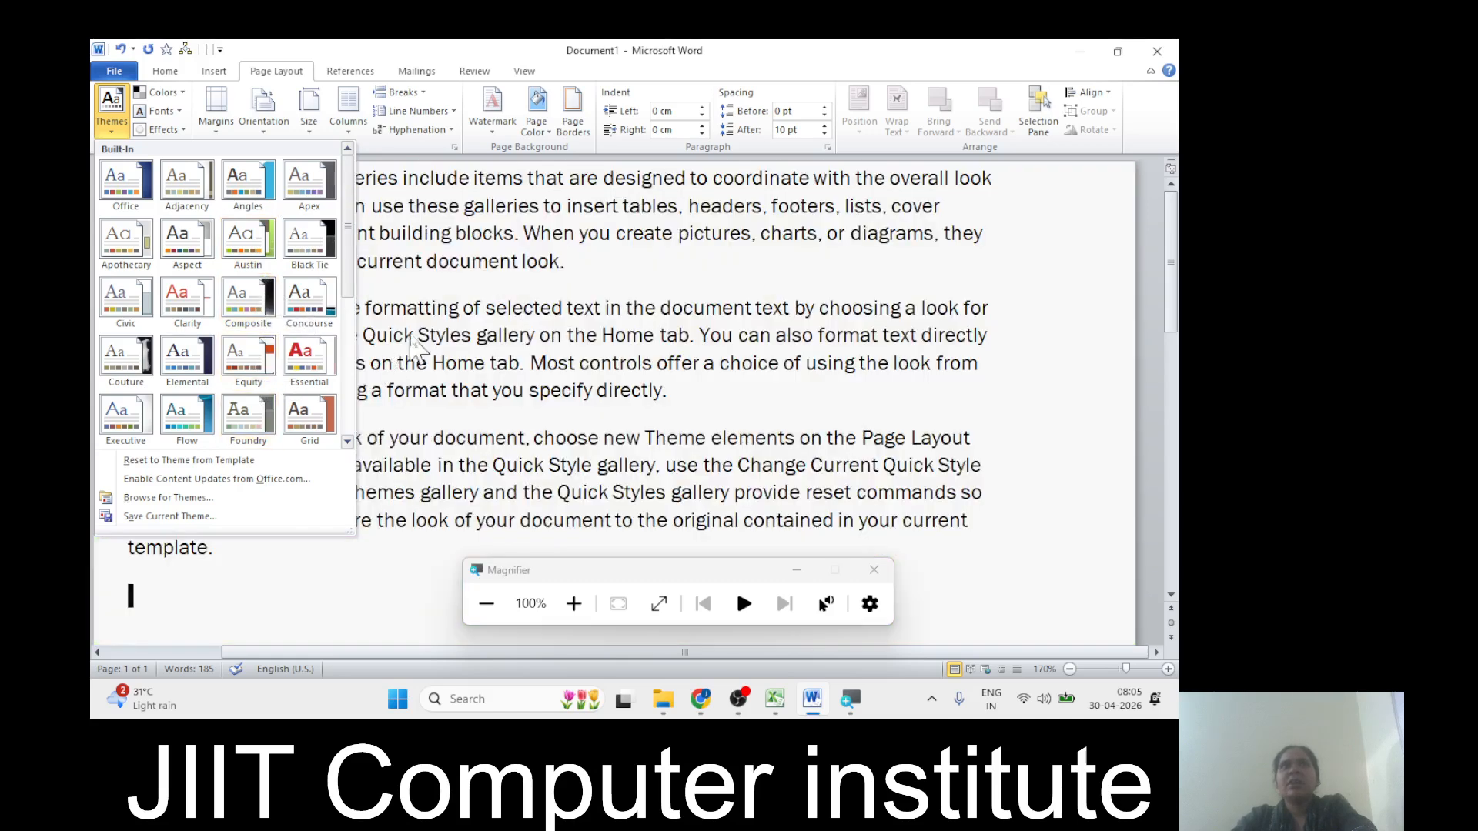
left_click(418, 346)
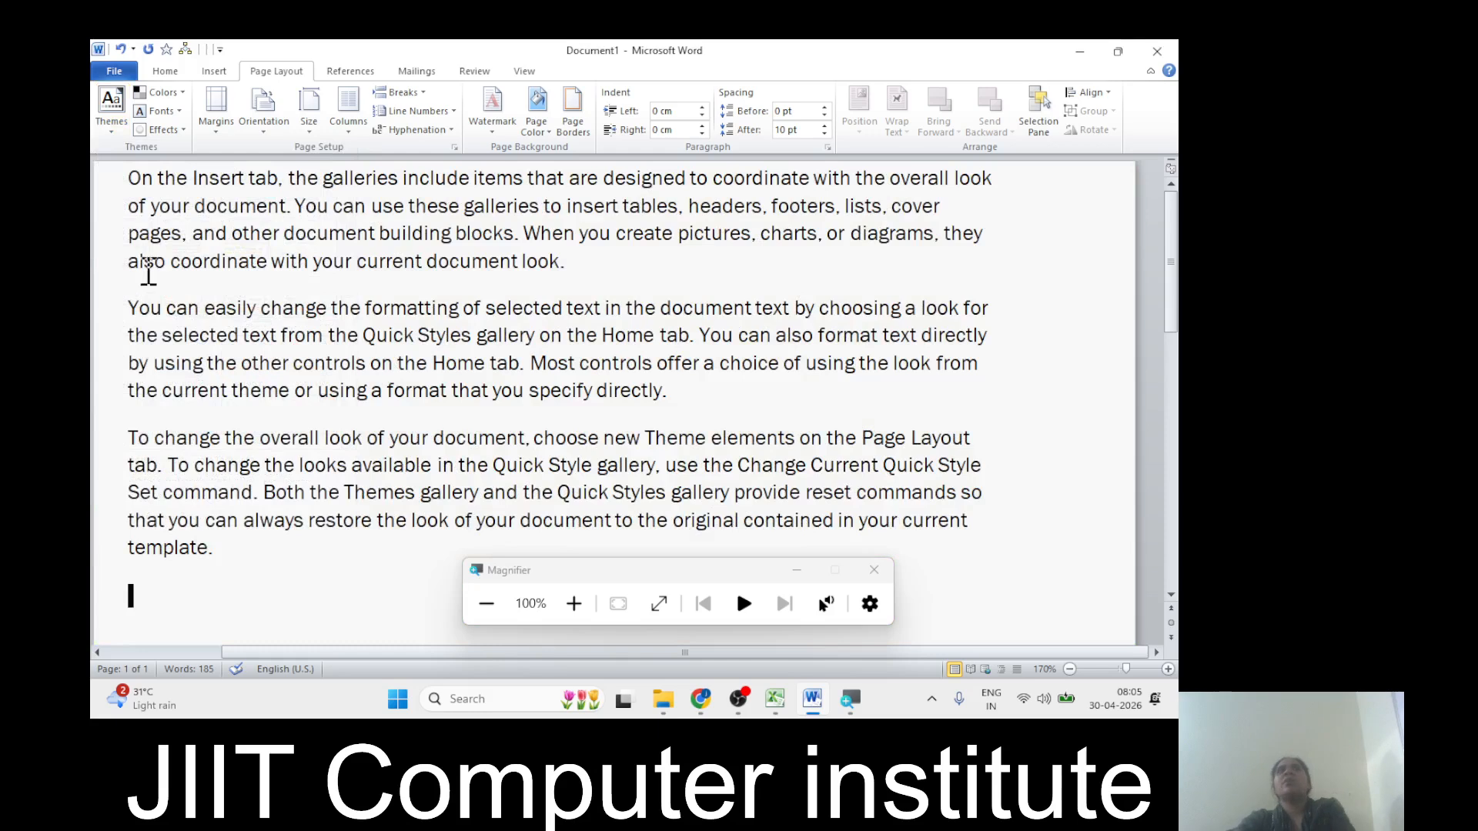
left_click(166, 130)
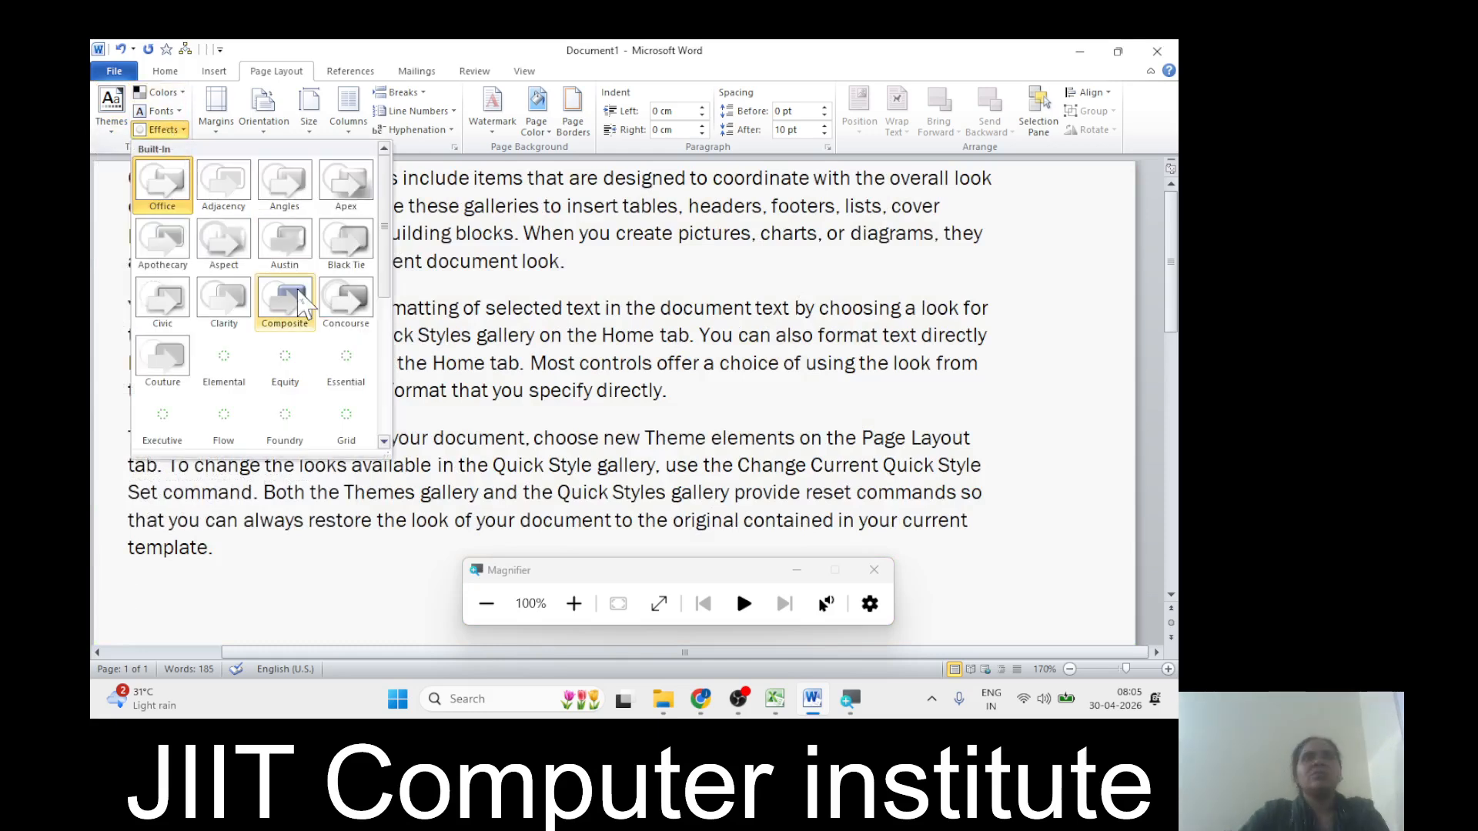
left_click(626, 344)
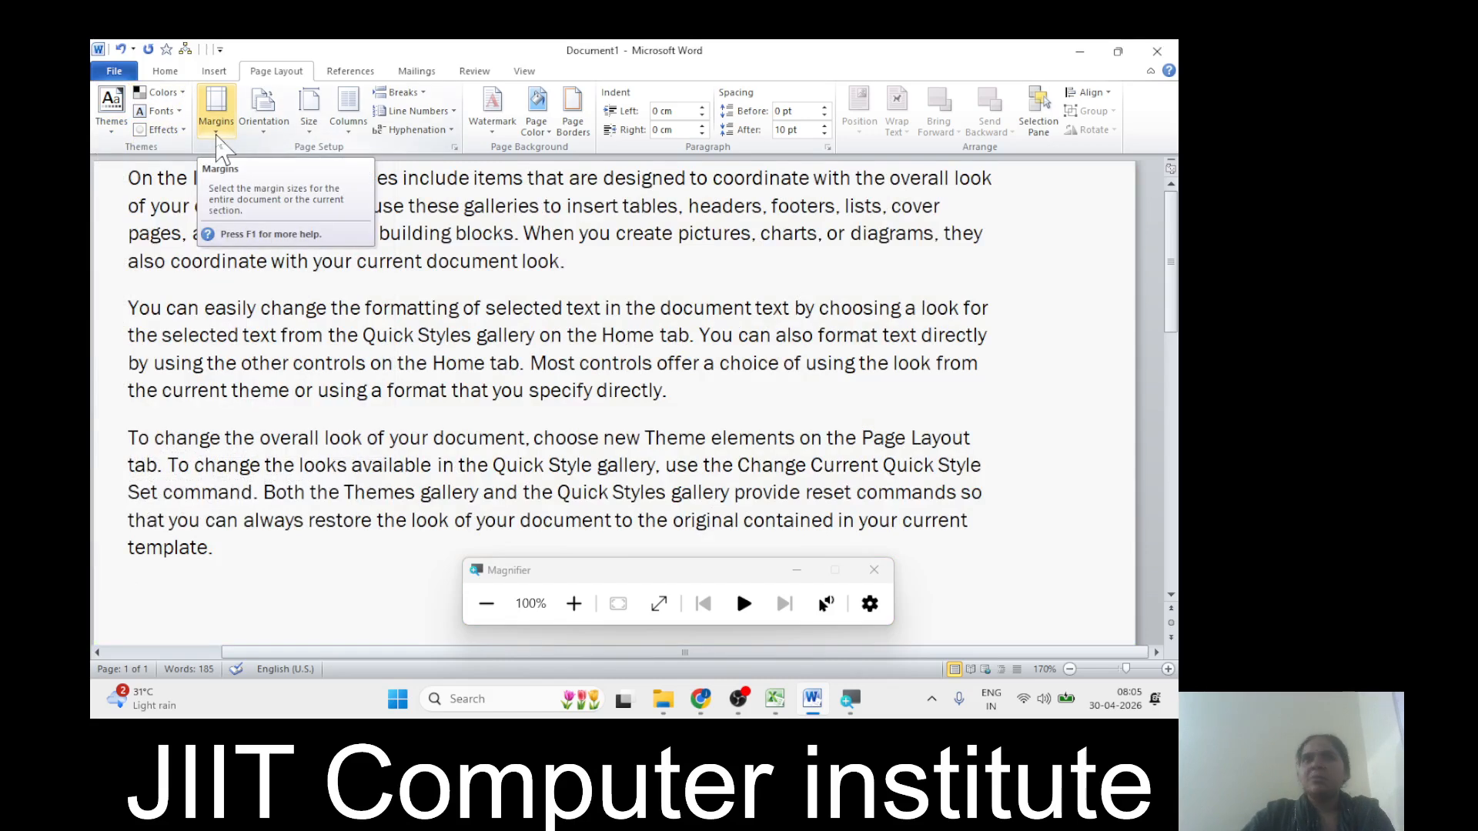
Step: Apply the Wide margin preset to the page, and return it to the Normal margins
left_click(216, 134)
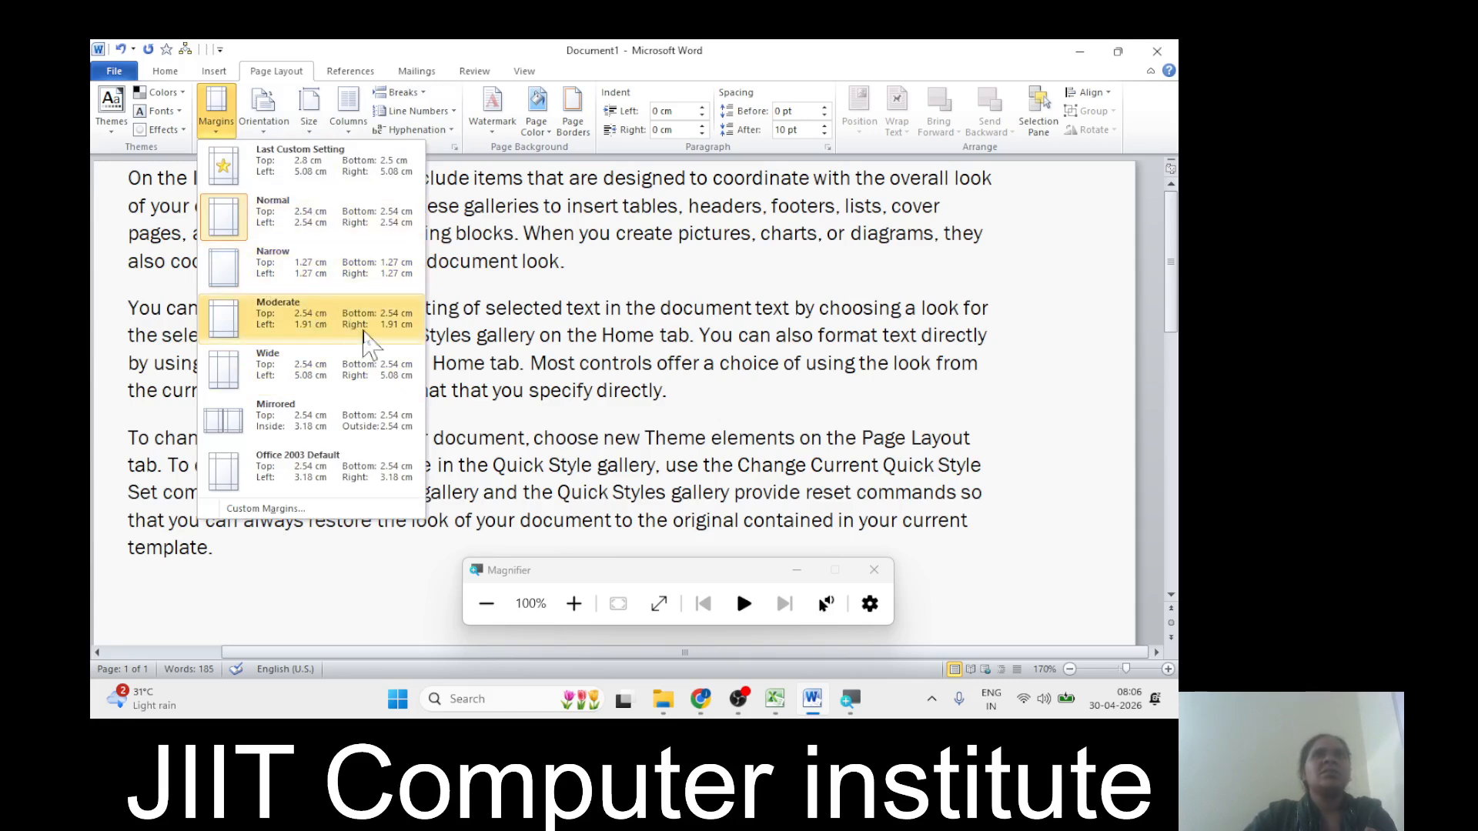
left_click(309, 372)
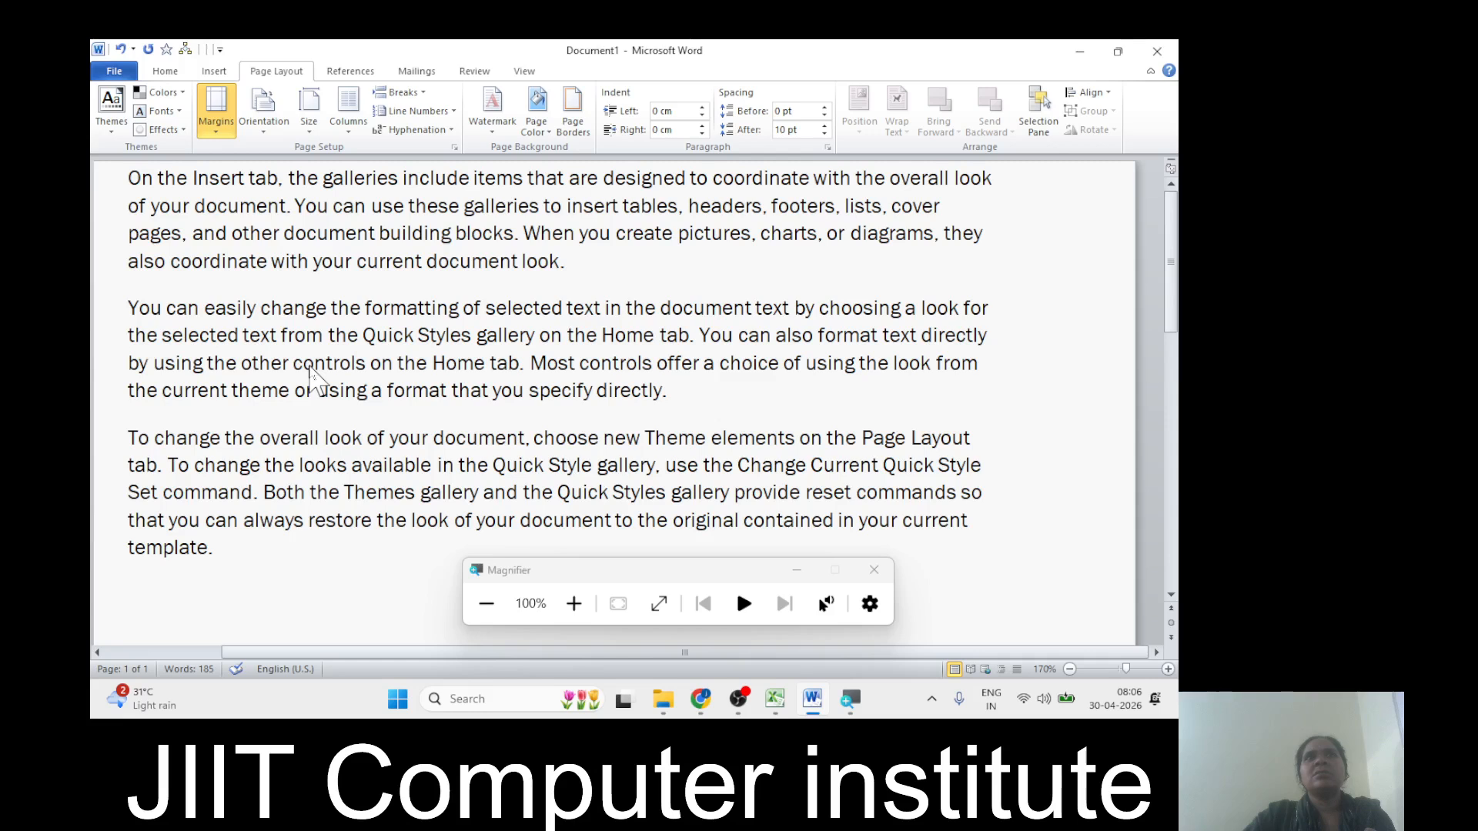
left_click(218, 123)
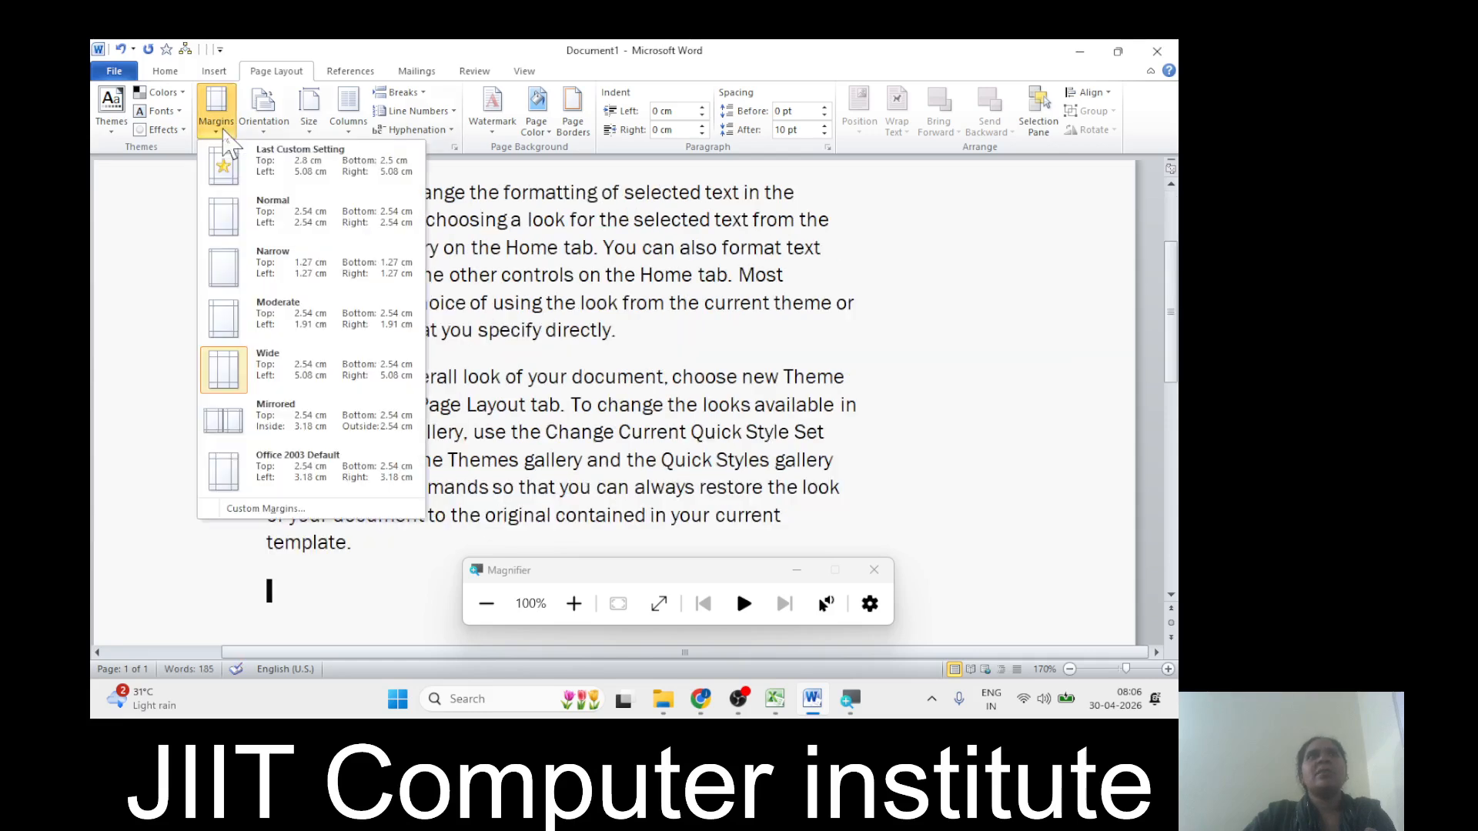
left_click(261, 217)
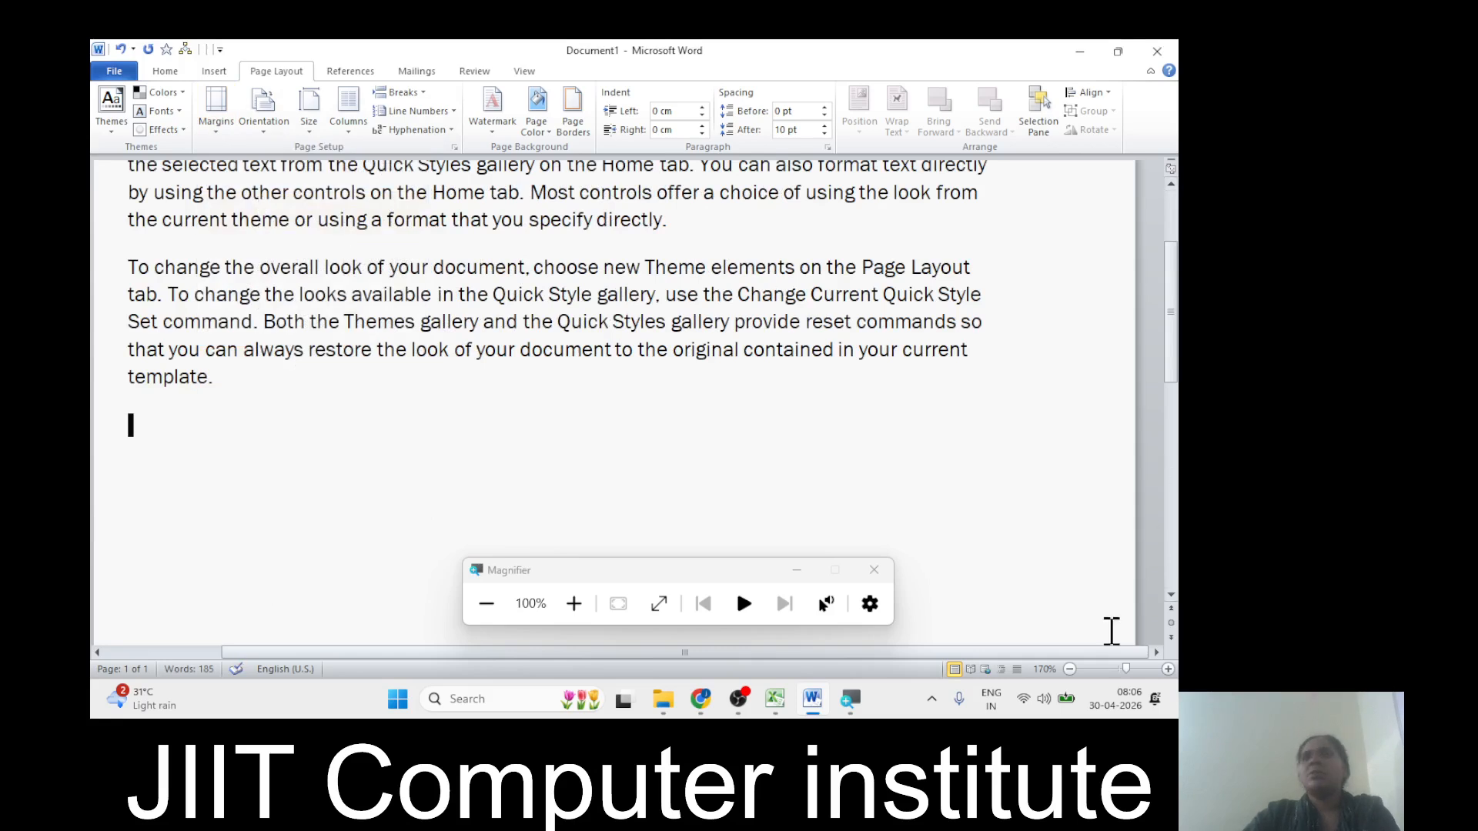
Step: Select all the document's text and enlarge its font by several size steps
left_click(1070, 669)
left_click(1070, 669)
left_click(1070, 669)
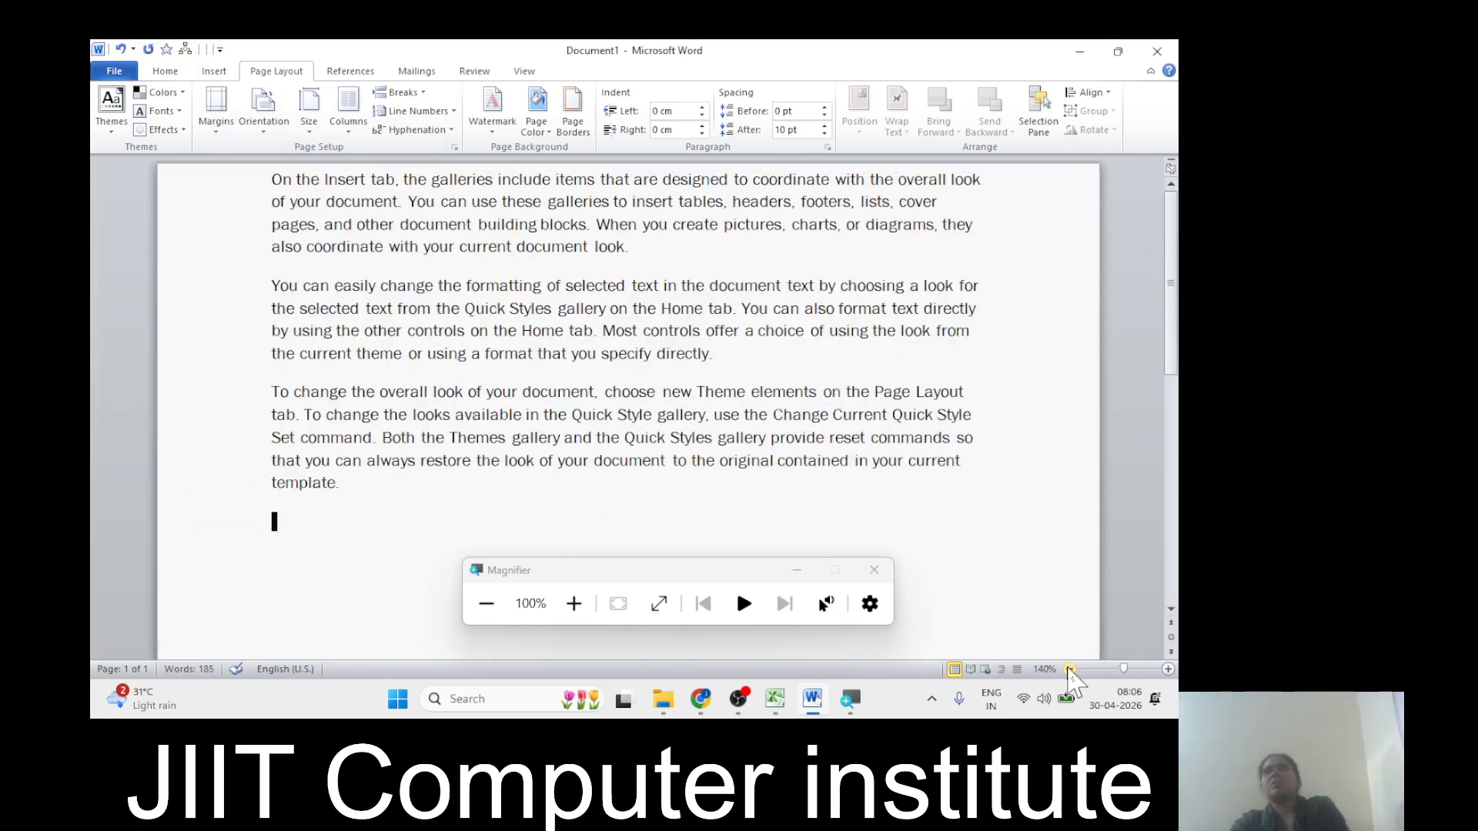
left_click(1070, 669)
left_click(1070, 668)
left_click(1069, 669)
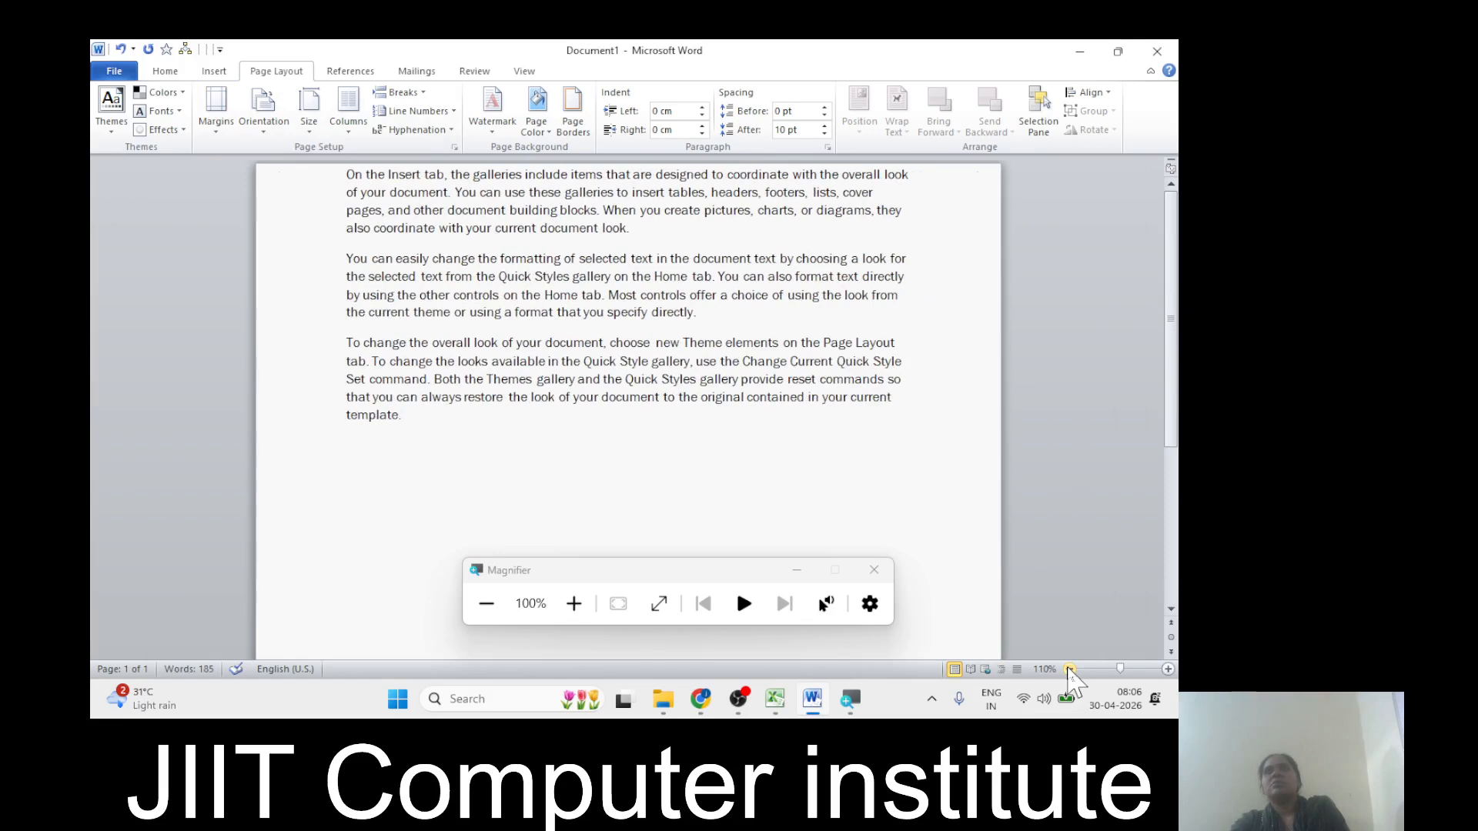
left_click(1070, 669)
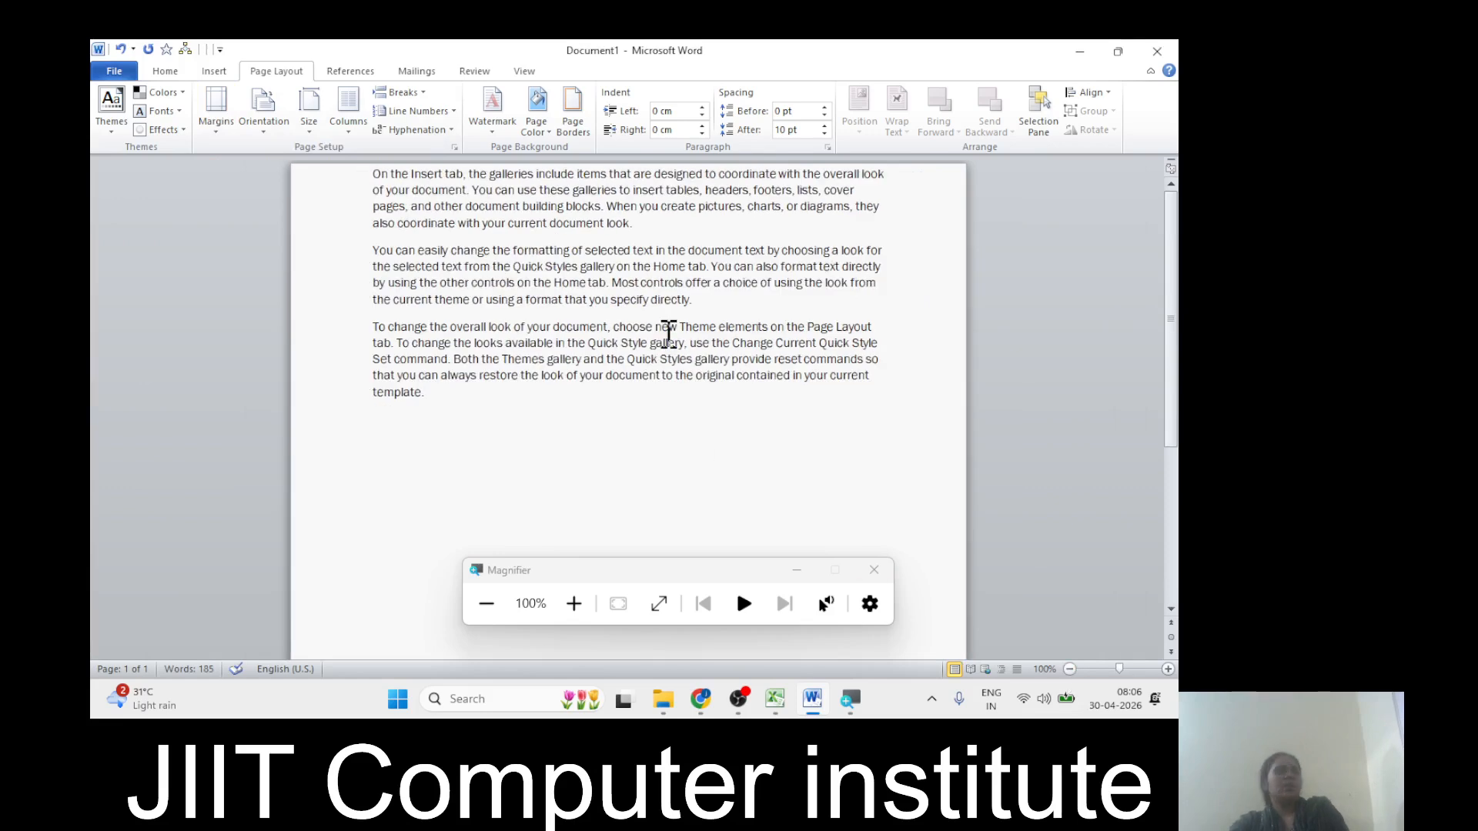
key("ctrl+a")
mouse_move(668, 328)
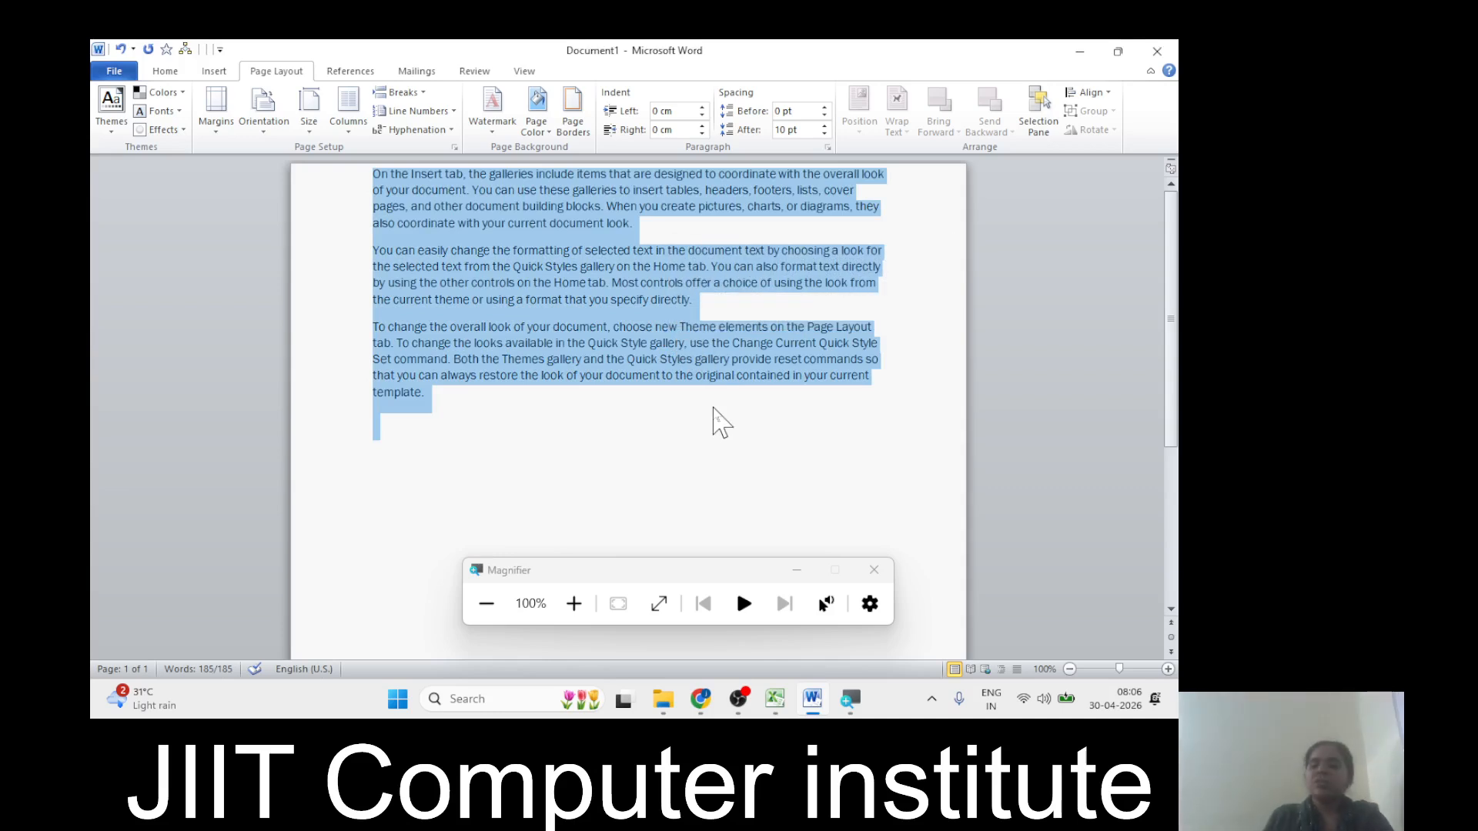
key("ctrl+shift+period")
key("ctrl+shift+period")
key("ctrl+shift+period")
key("ctrl+shift+period")
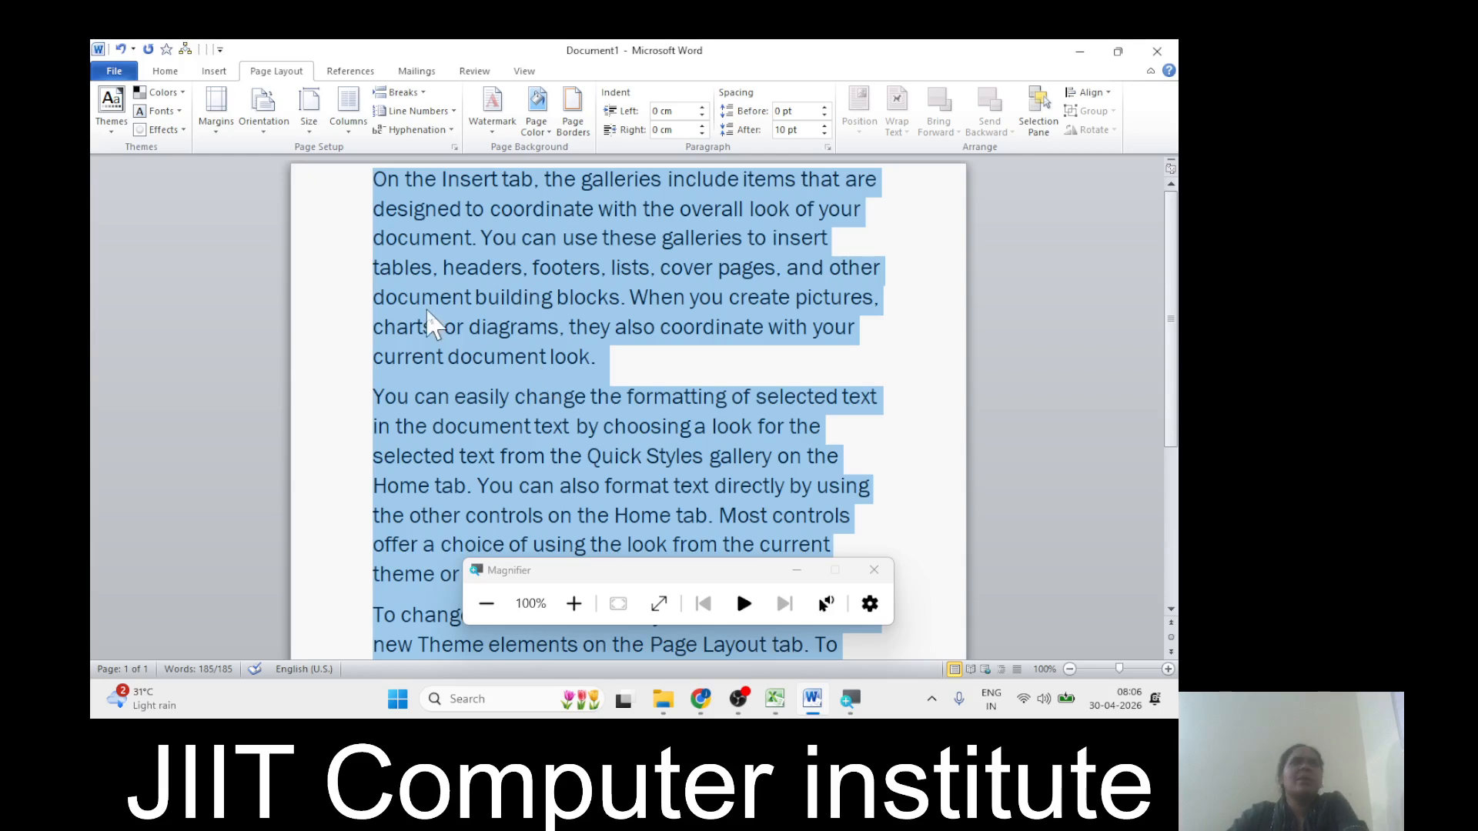
Step: Close the Magnifier and change the page orientation to Landscape
left_click(874, 570)
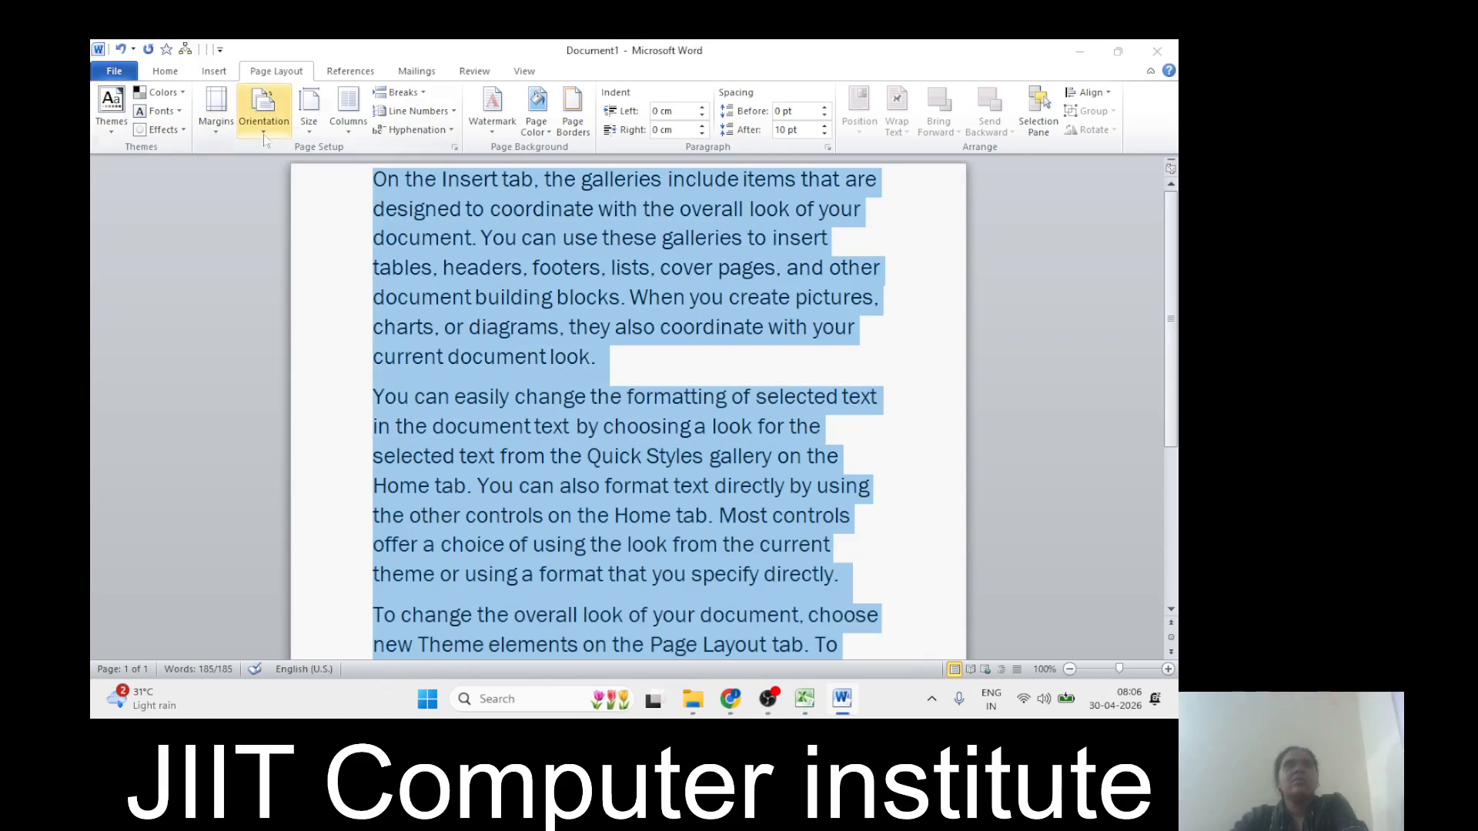
left_click(263, 112)
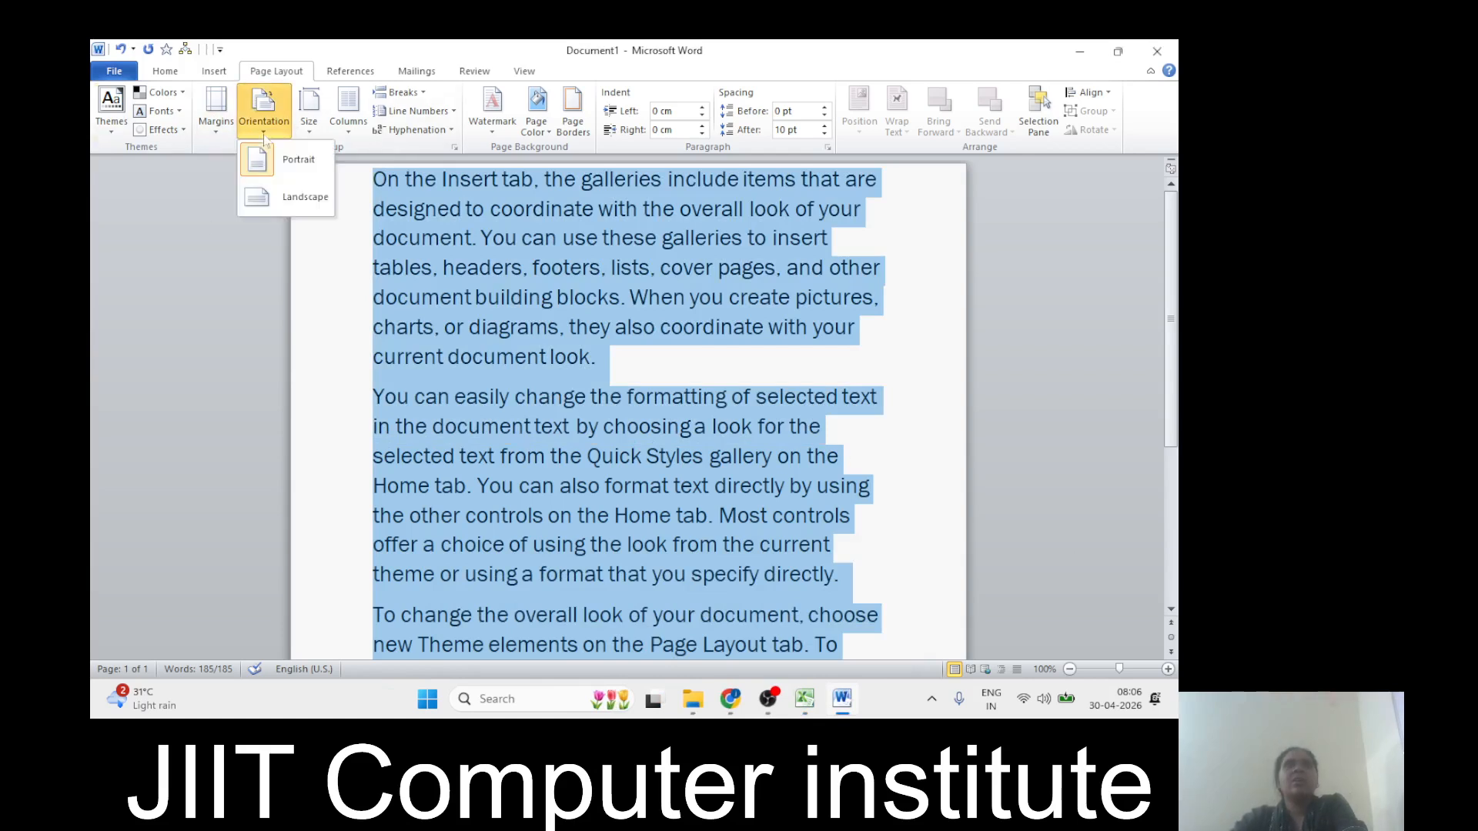
left_click(301, 198)
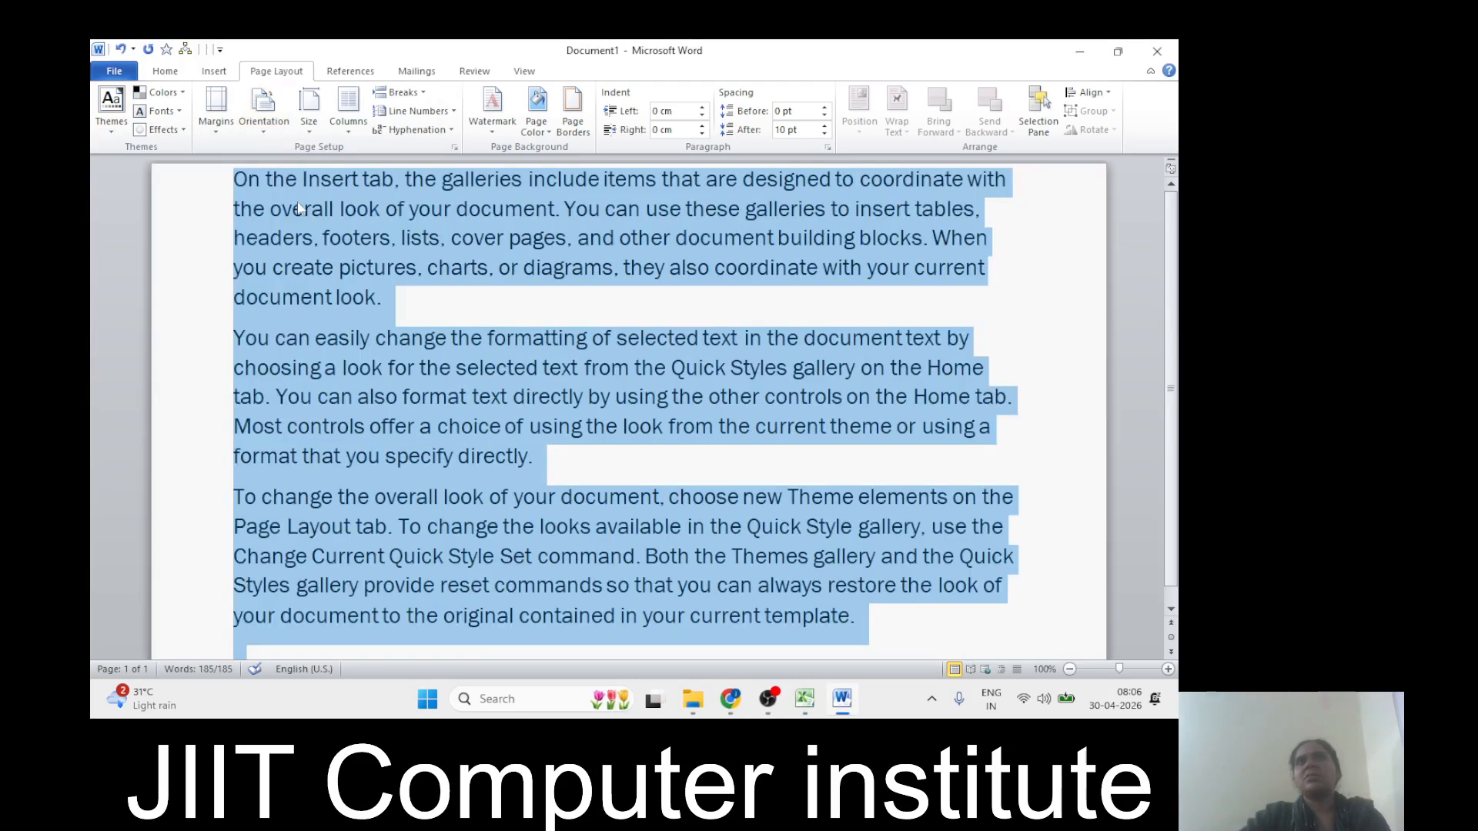
Step: Set the page orientation back to Portrait
left_click(300, 130)
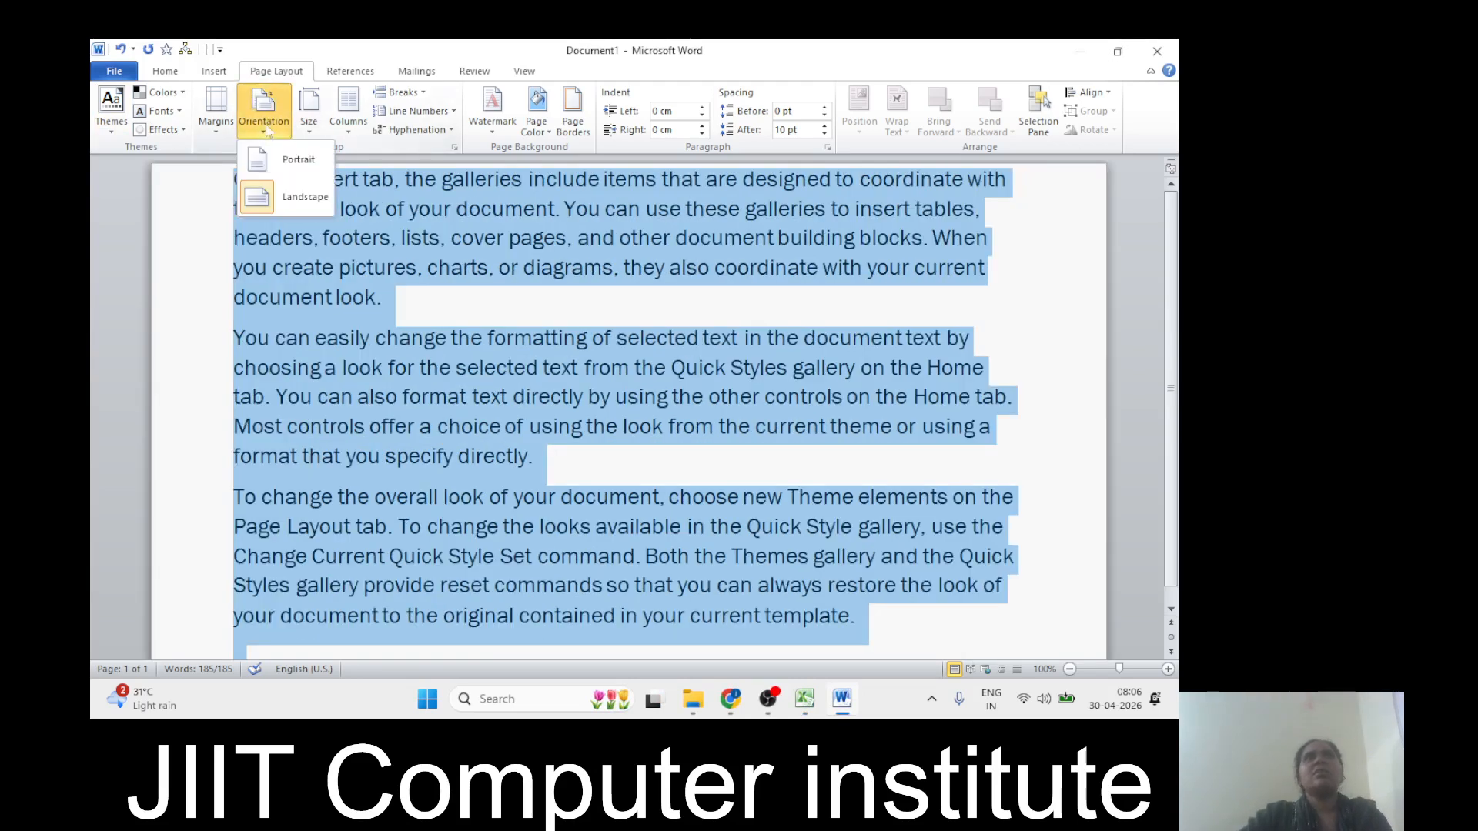
left_click(283, 161)
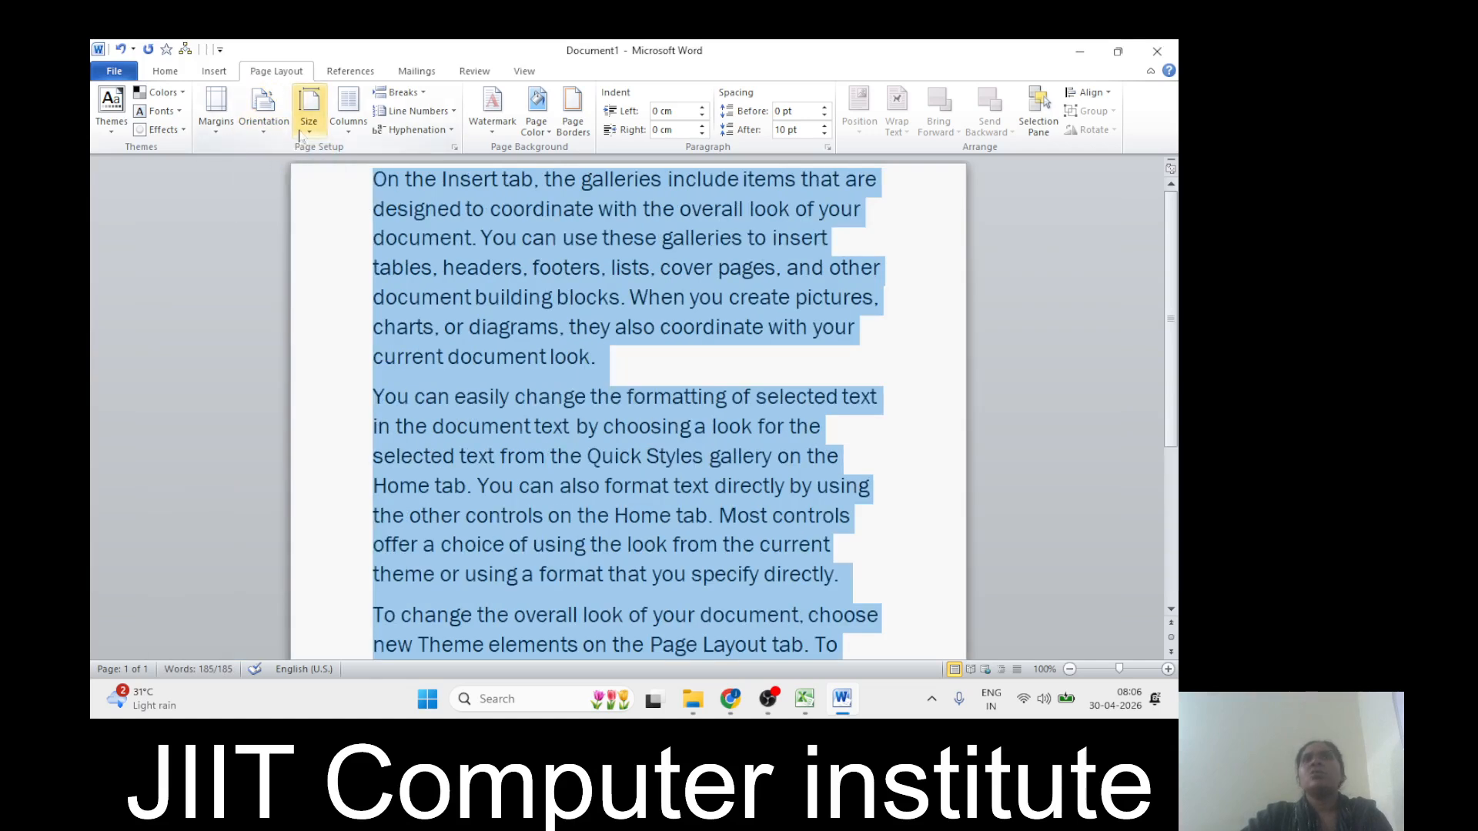
Step: Apply the A6 105 x 148 mm paper size to the document, and undo the size change
left_click(300, 131)
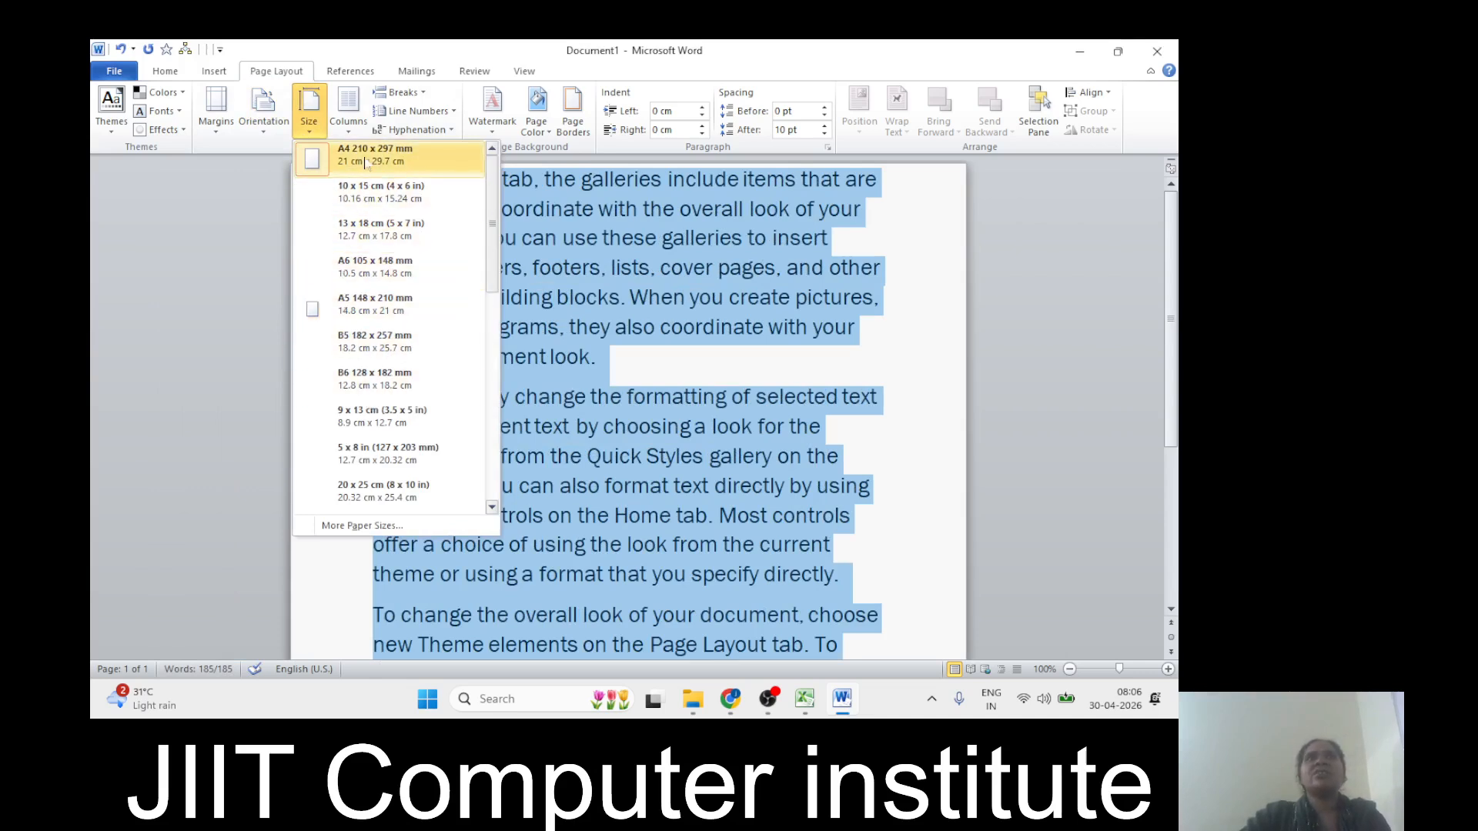
left_click(380, 275)
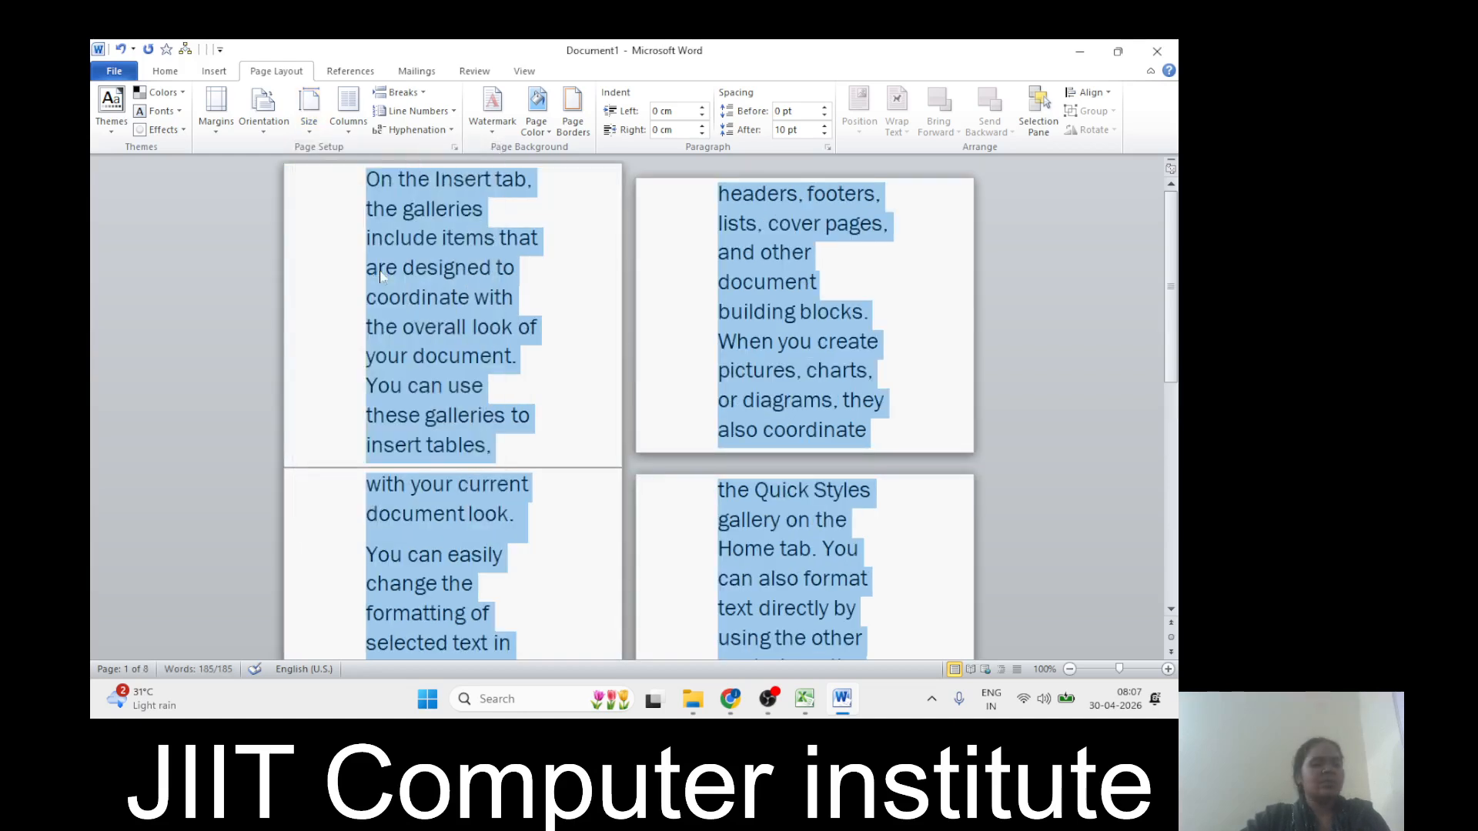
key("ctrl+z")
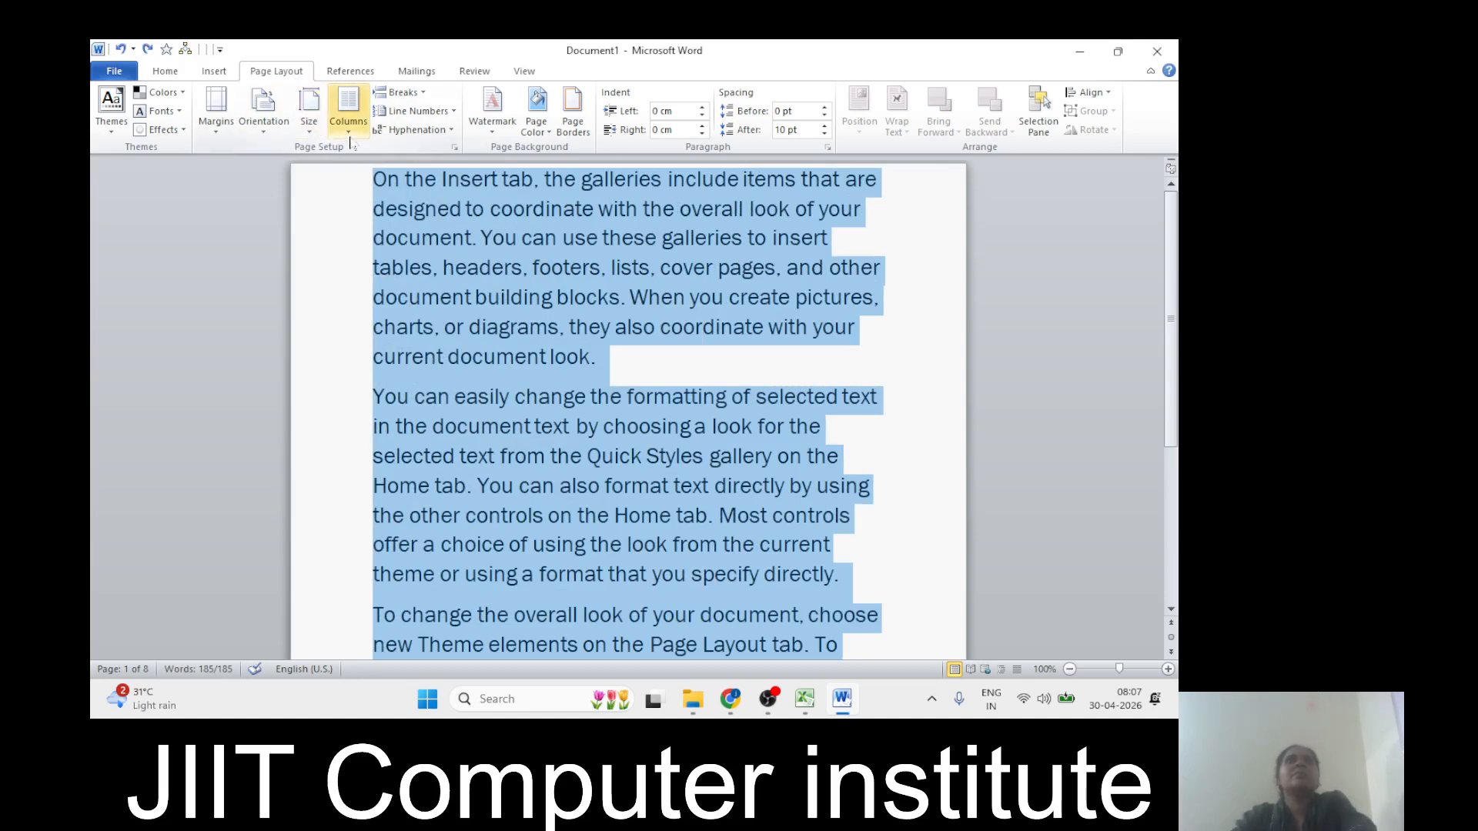
Step: Select the first paragraph and lay it out in two columns, and change it to three columns
left_click_drag(368, 179, 636, 352)
mouse_move(655, 374)
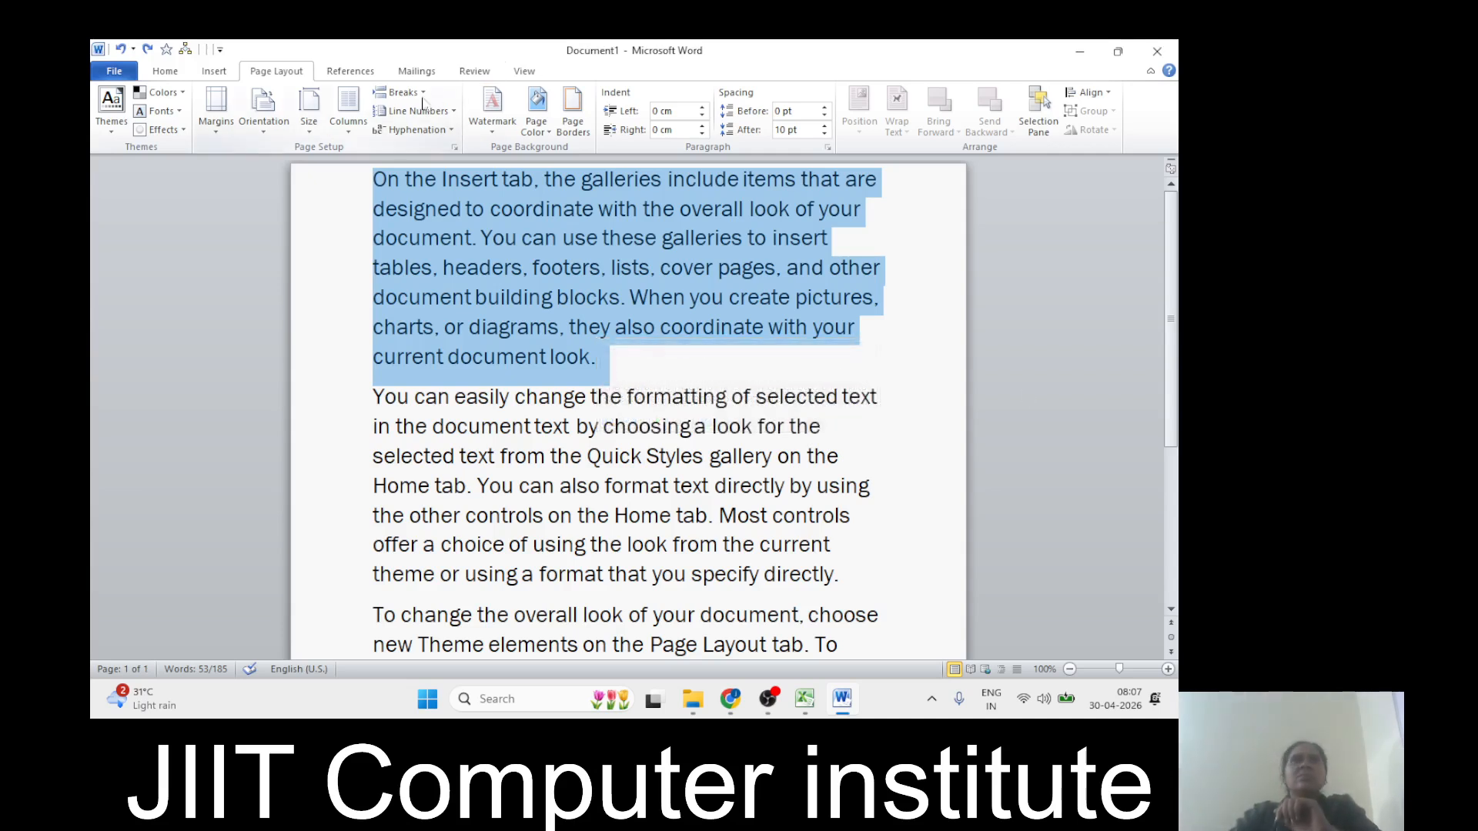
left_click(348, 111)
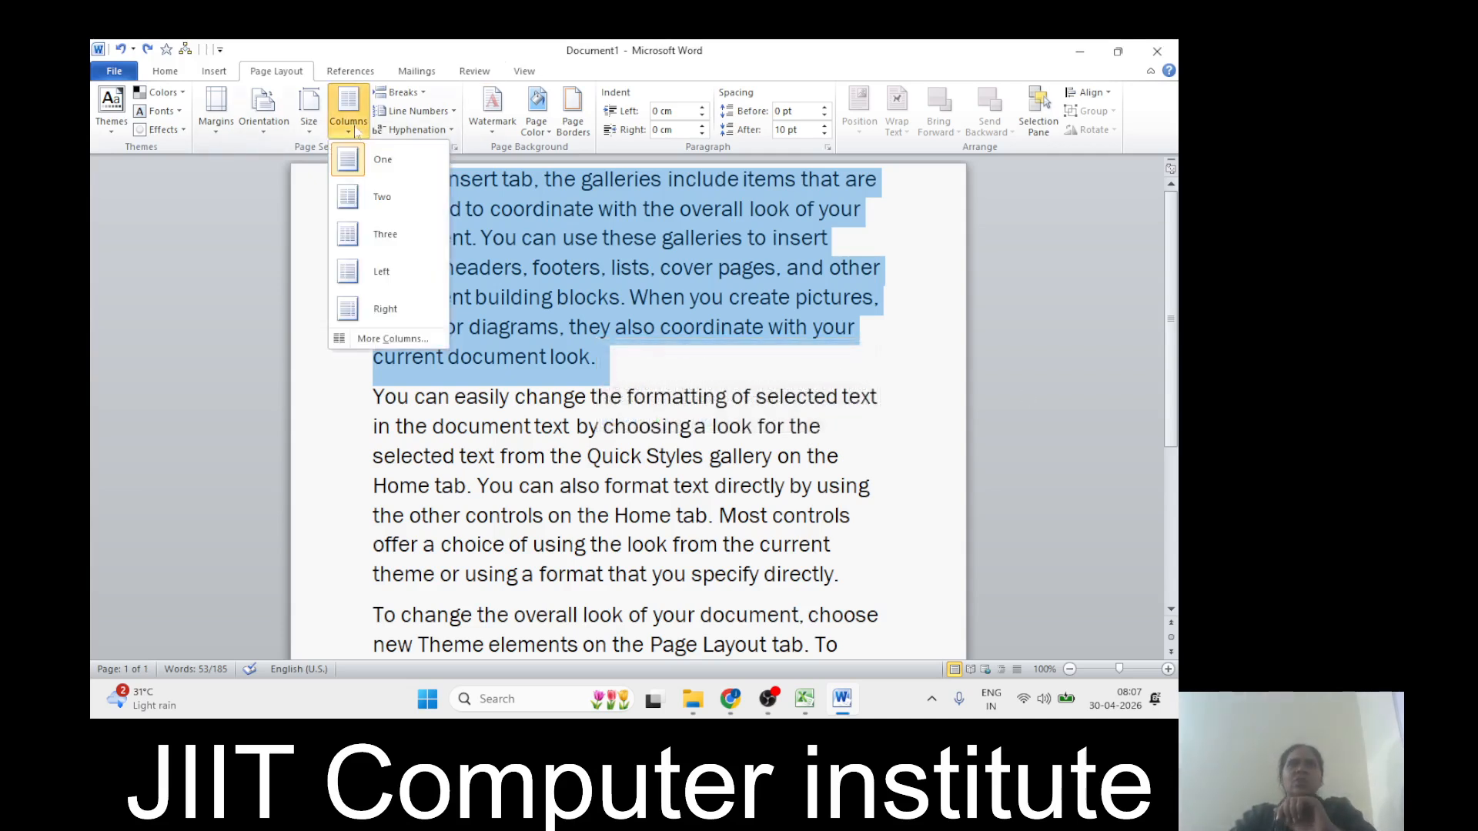
left_click(374, 198)
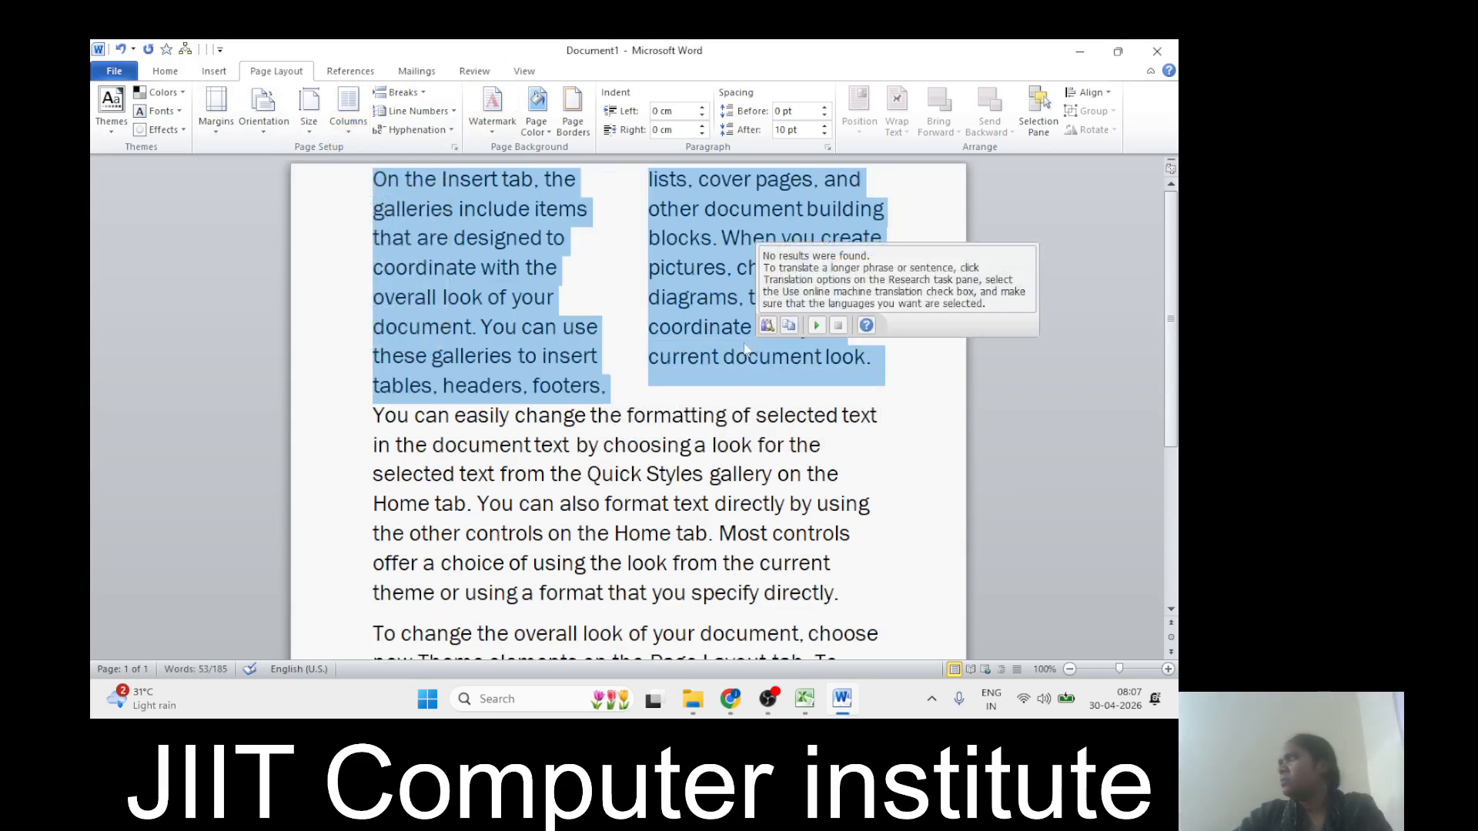
left_click(354, 131)
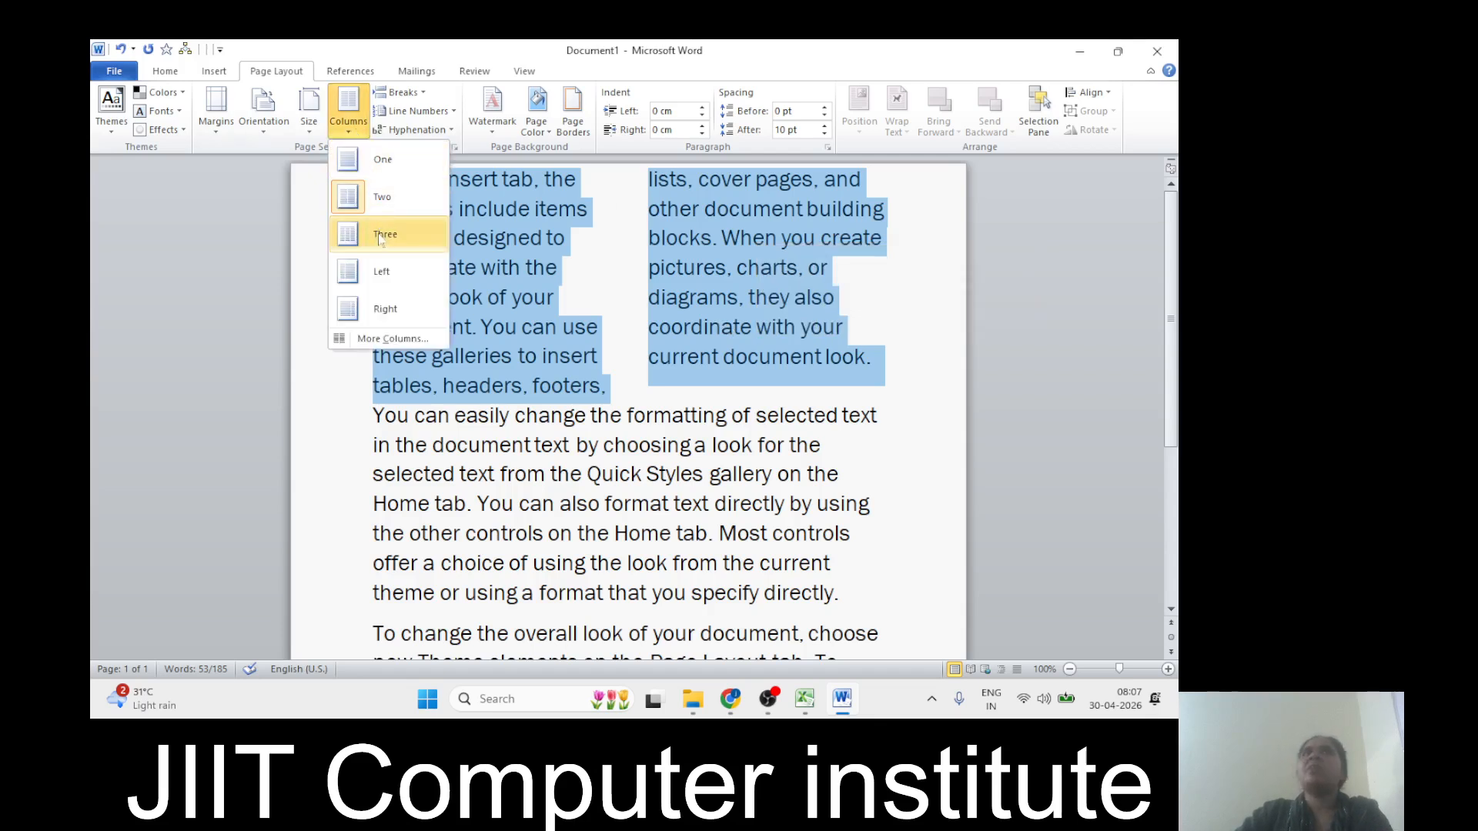
left_click(380, 237)
Step: Look through the One, Two, Three, Left and Right presets in the Columns dialog, and cancel it without applying any
left_click(355, 135)
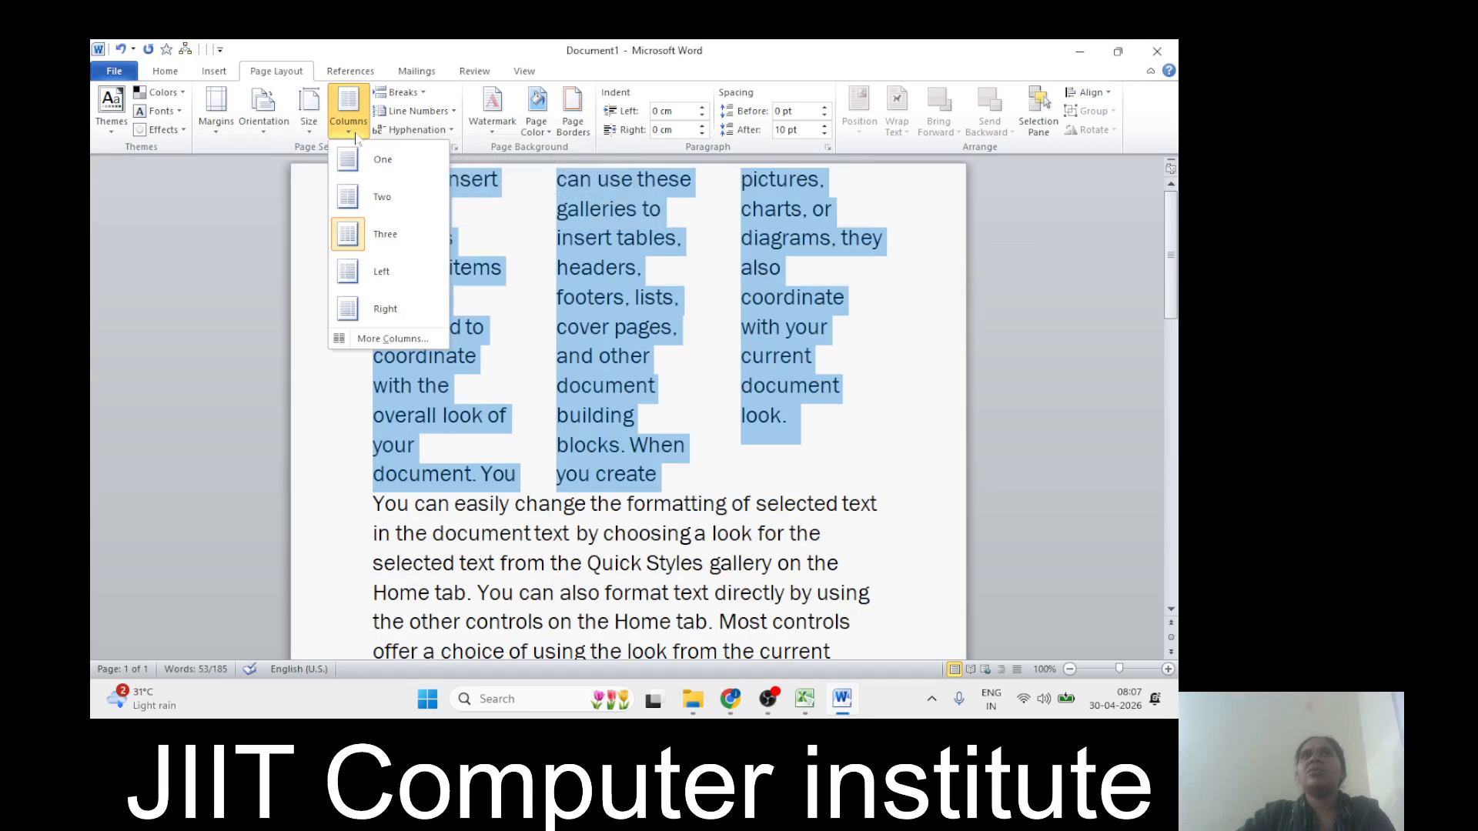
left_click(389, 338)
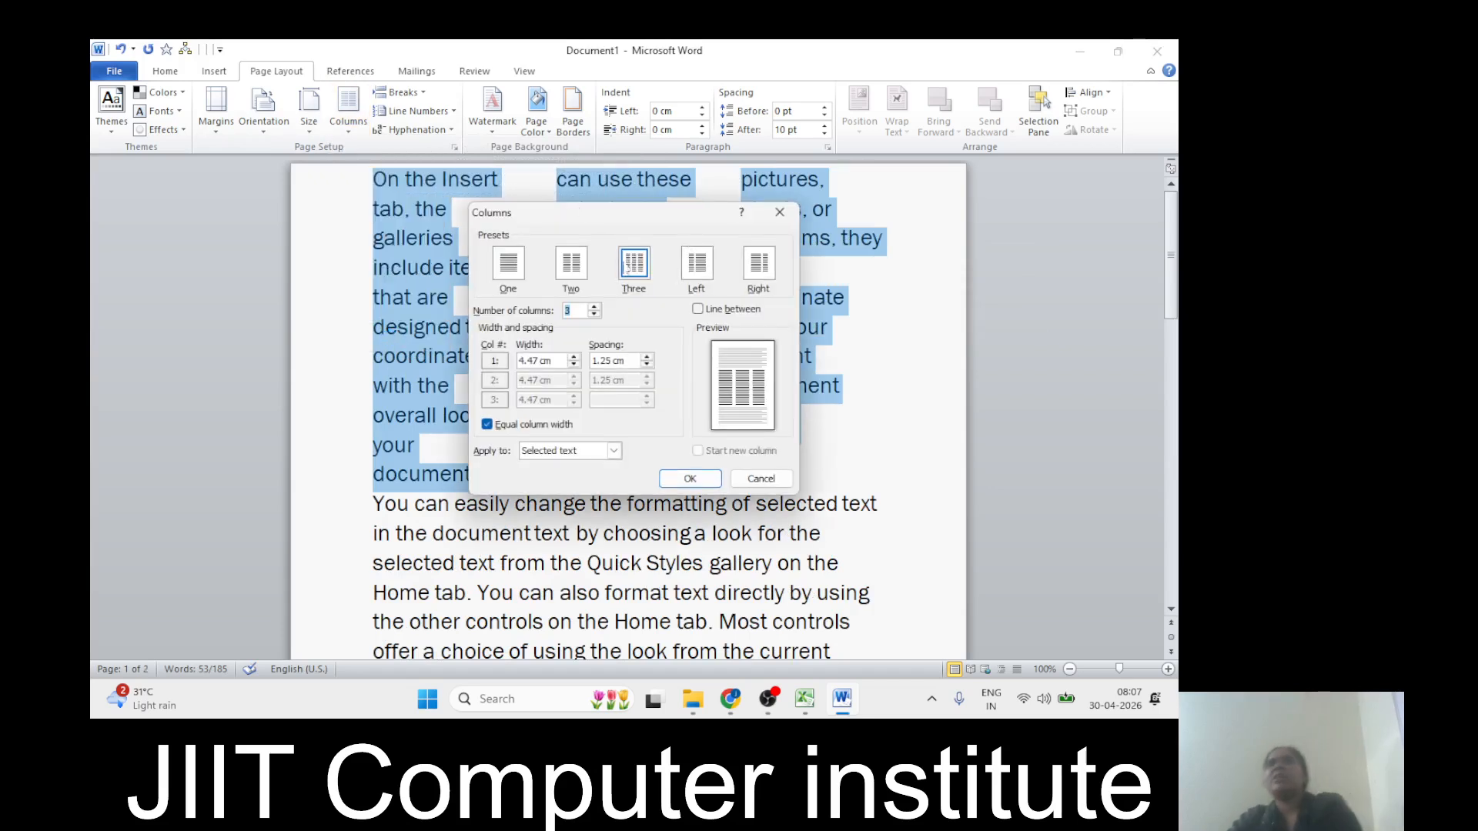
left_click(511, 268)
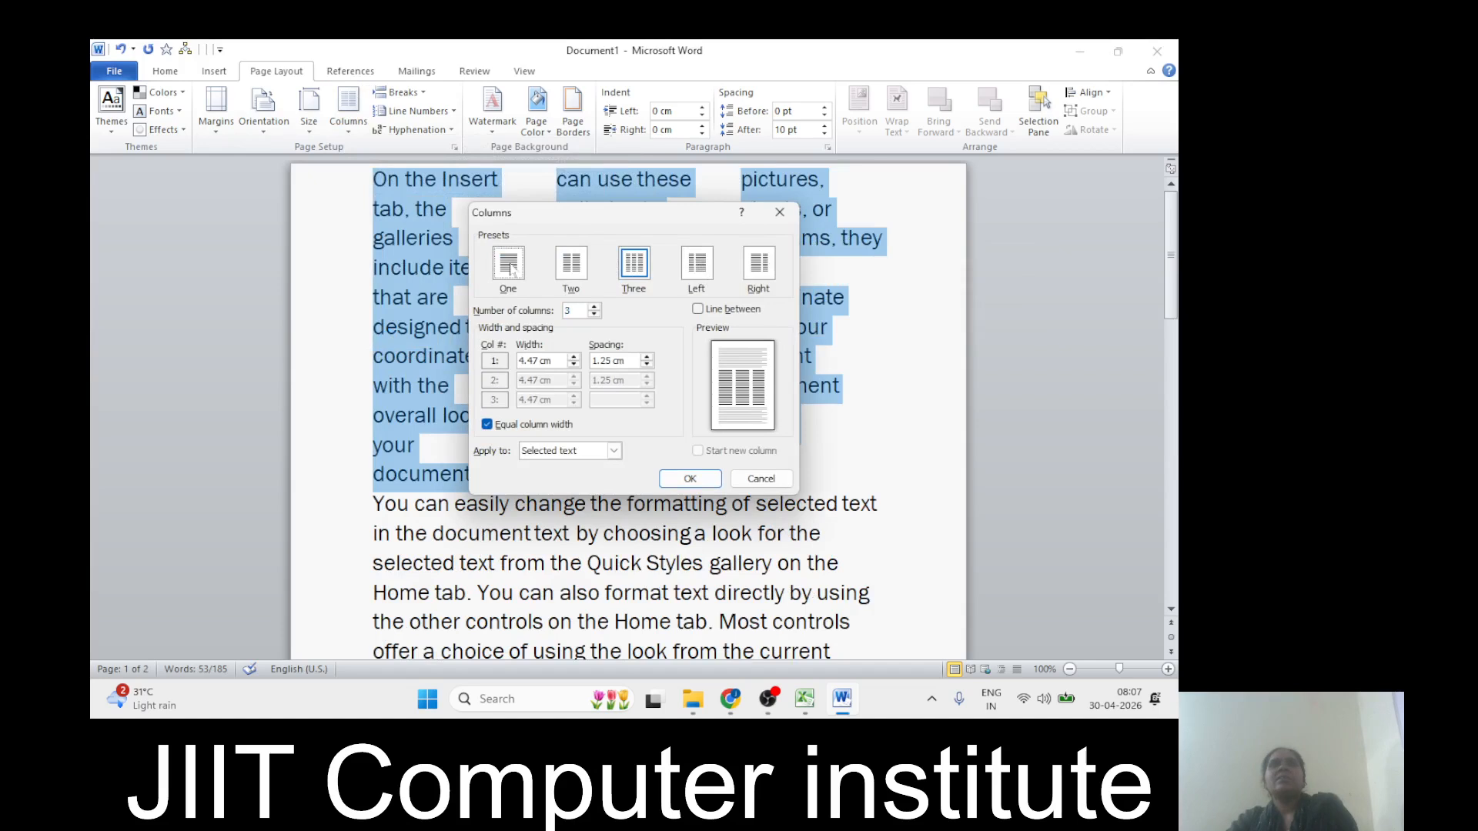
left_click(574, 269)
left_click(636, 271)
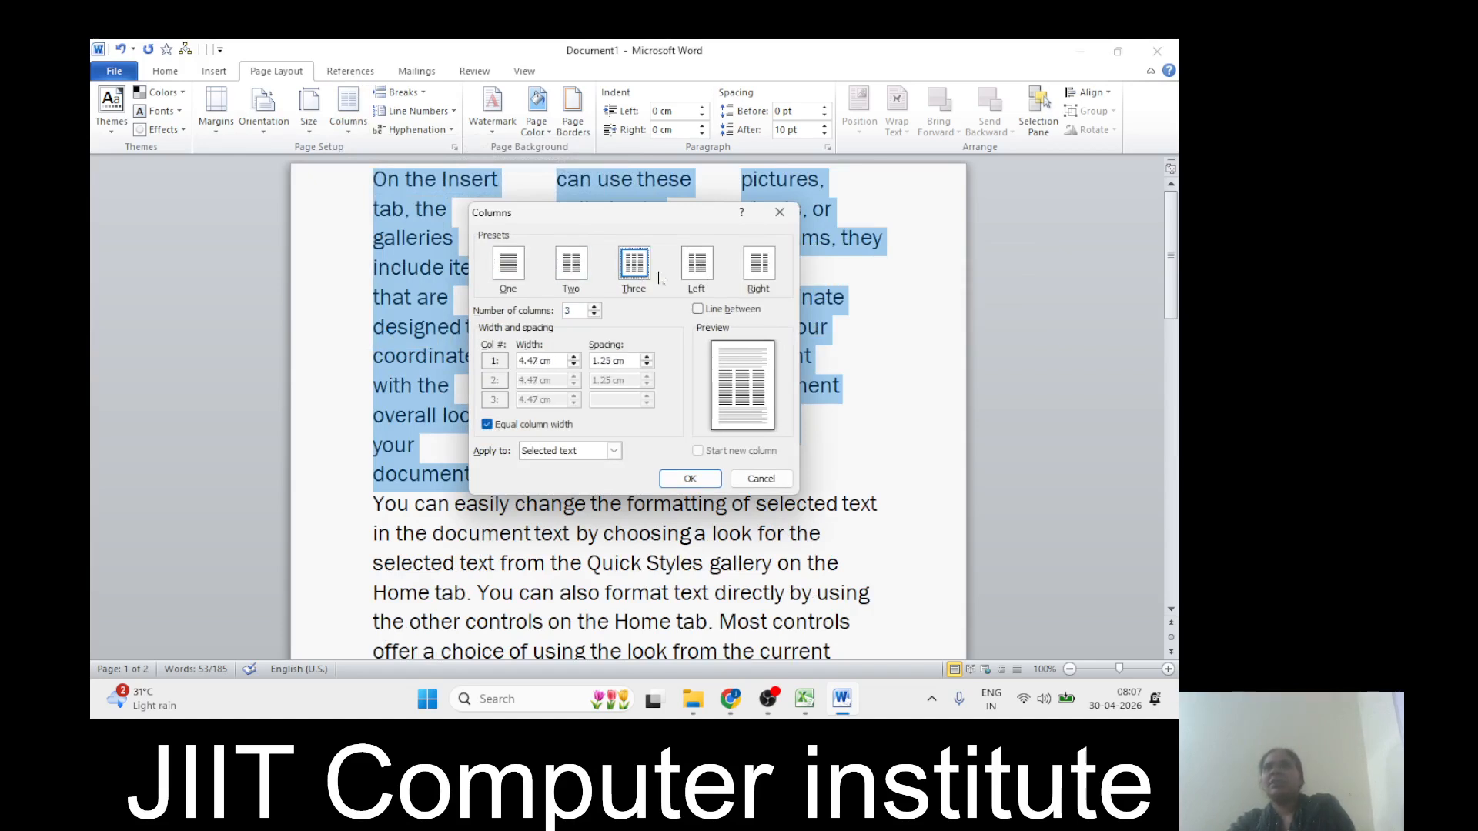
left_click(692, 269)
left_click(758, 266)
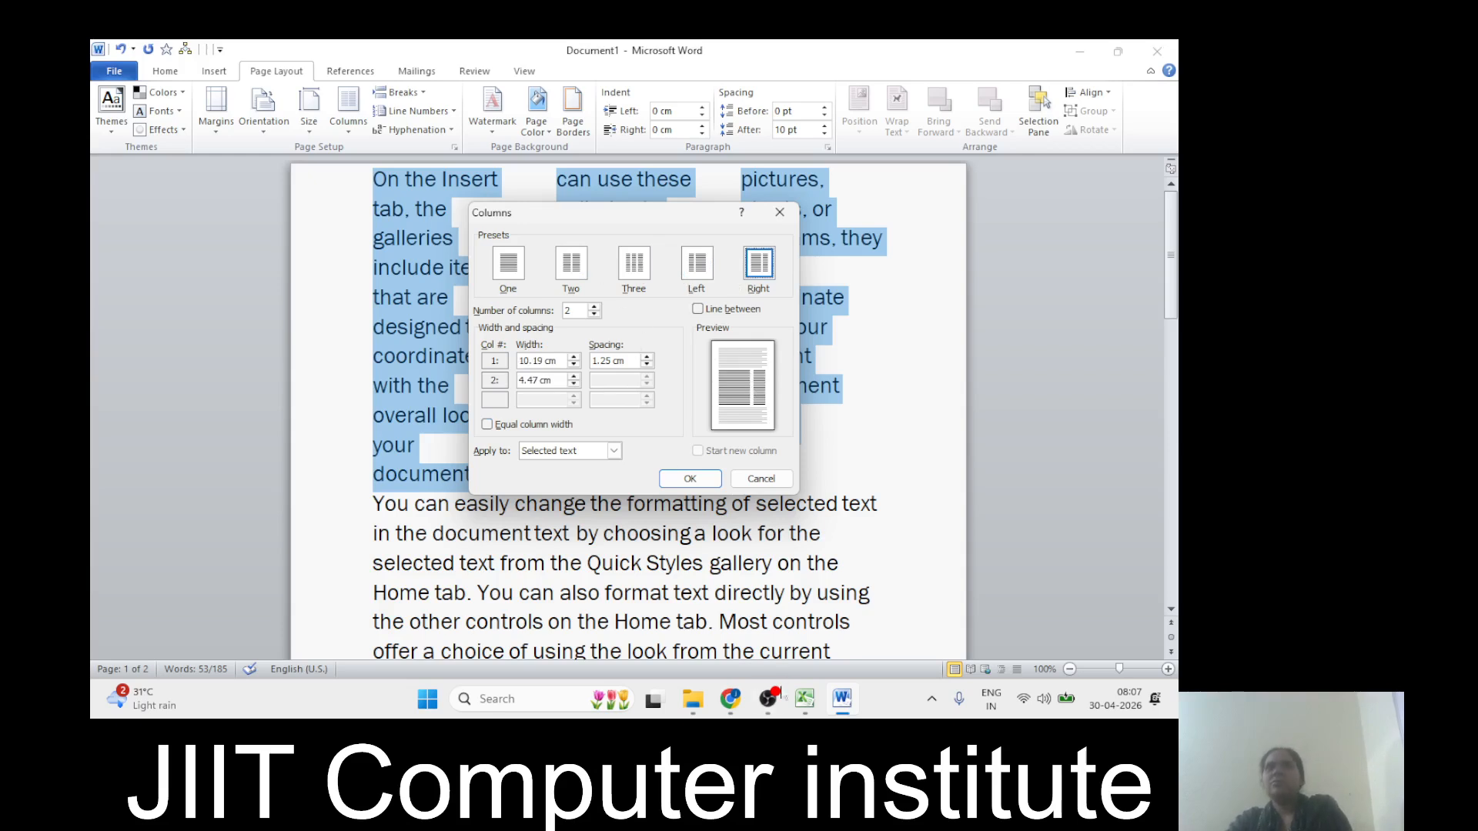
left_click(758, 480)
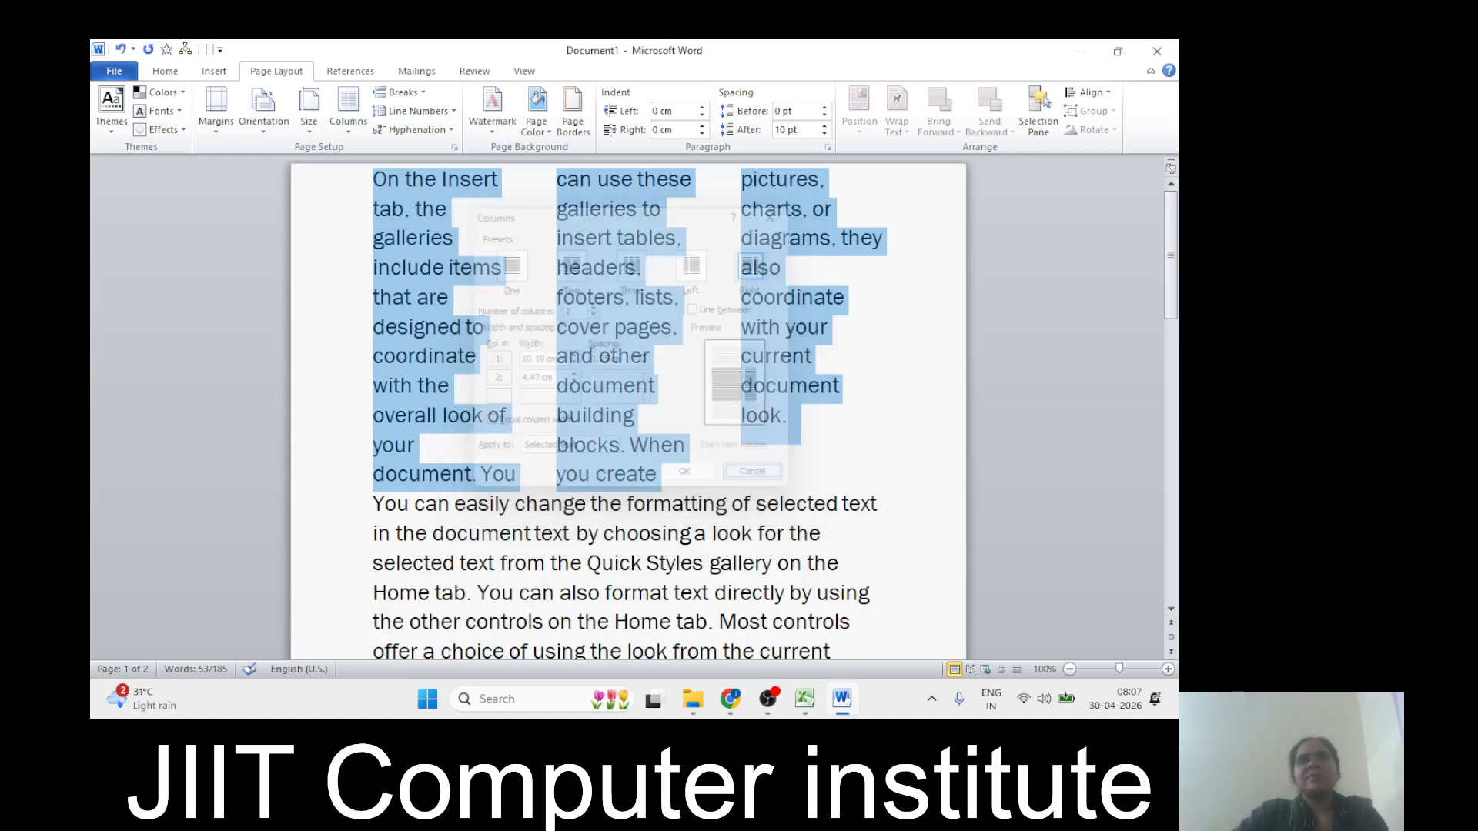
Step: Insert an Even Page section break before "Home tab." in the second paragraph
scroll(481, 217, "down", 2)
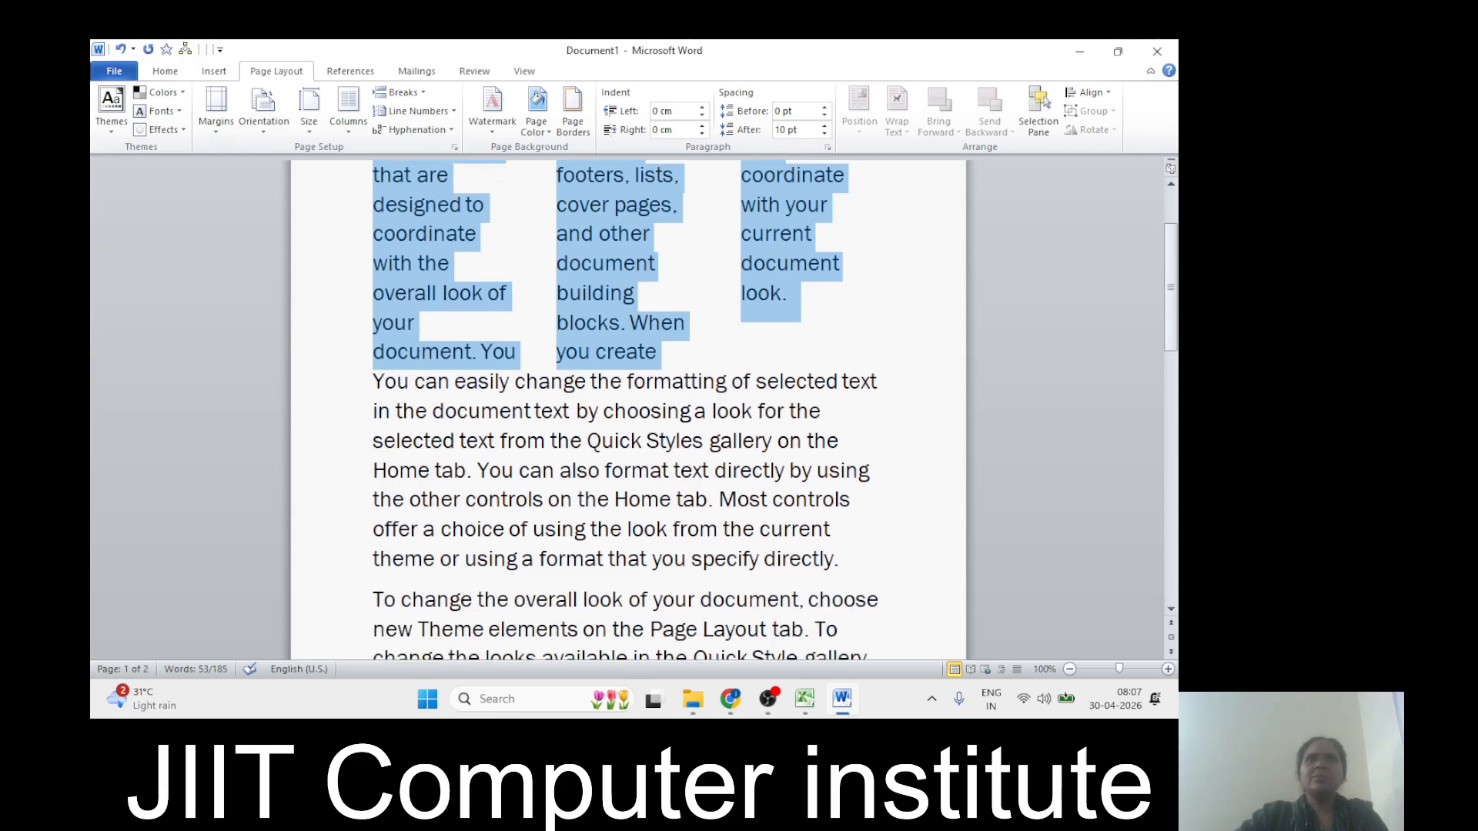
left_click(842, 560)
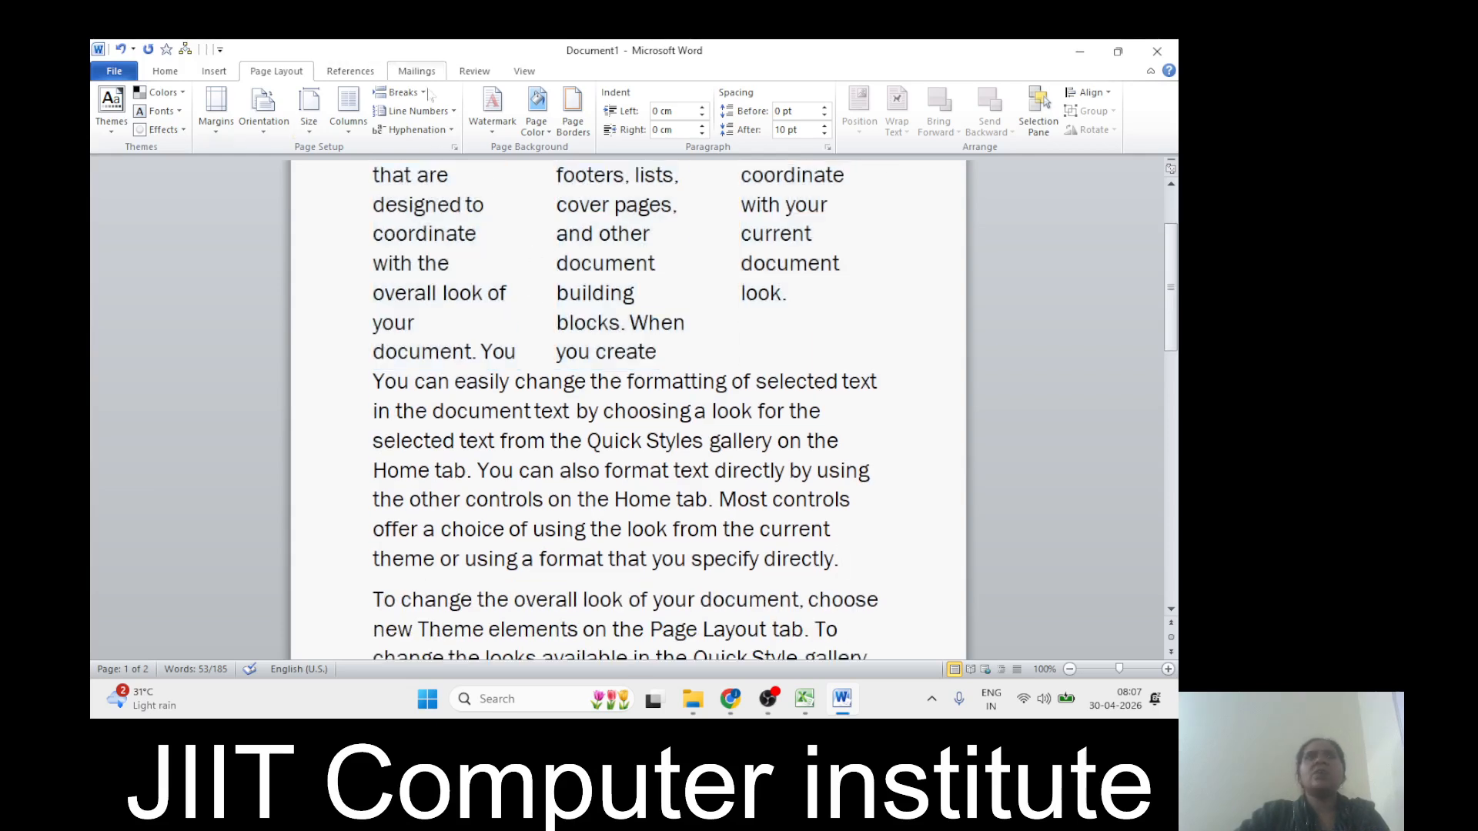
scroll(628, 408, "down", 1)
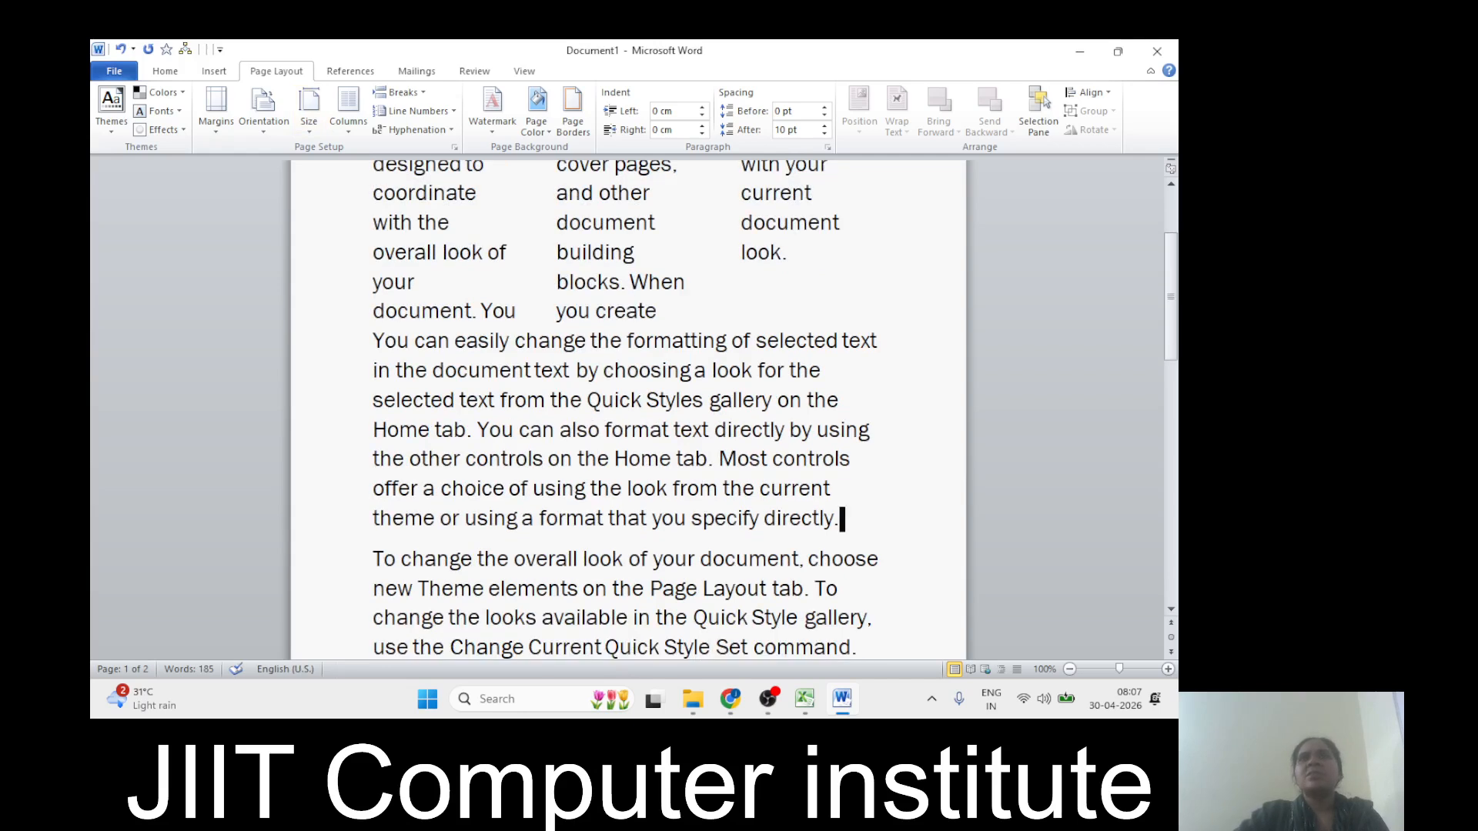
left_click(402, 93)
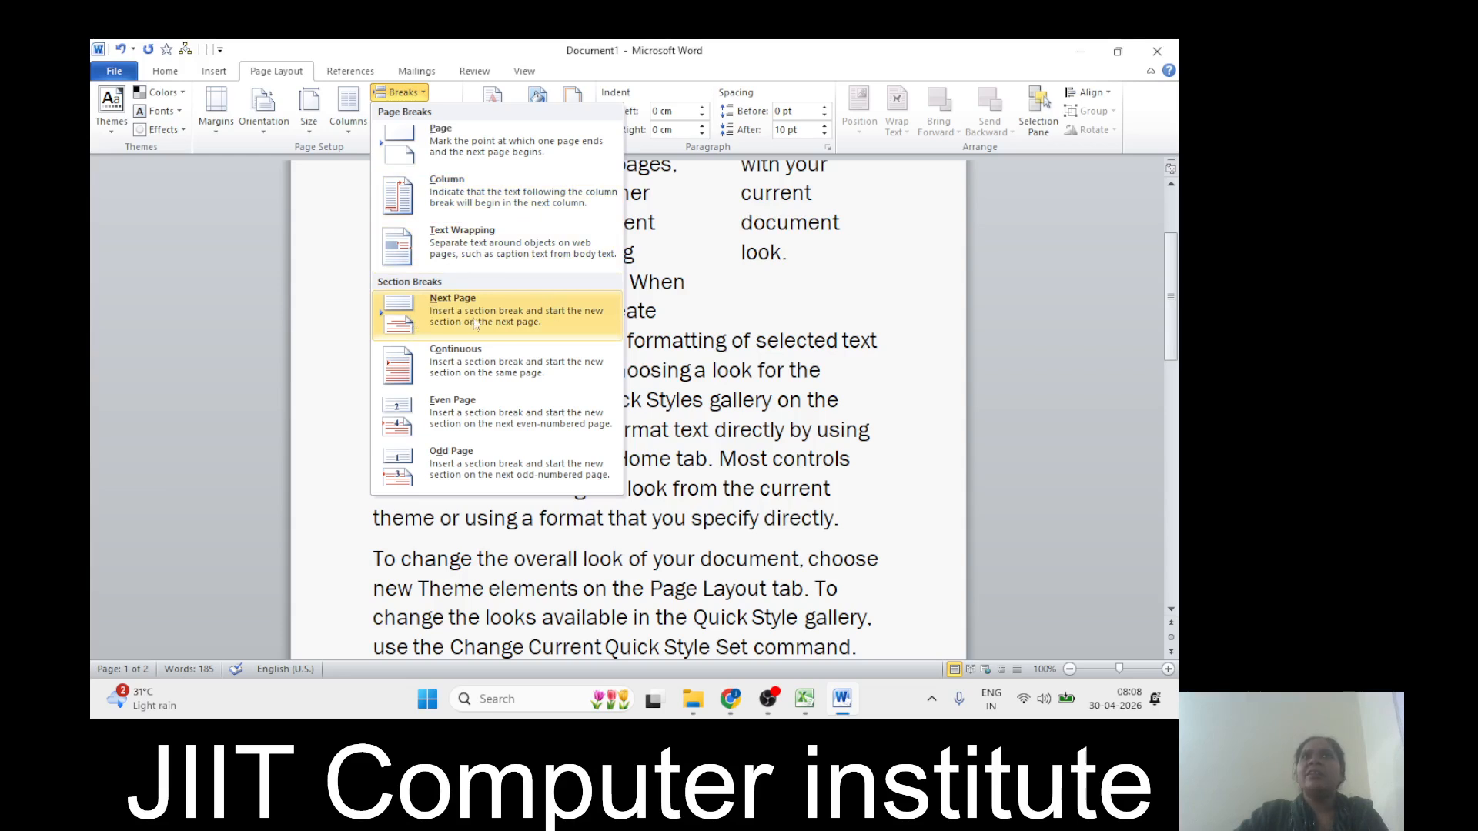
left_click(487, 416)
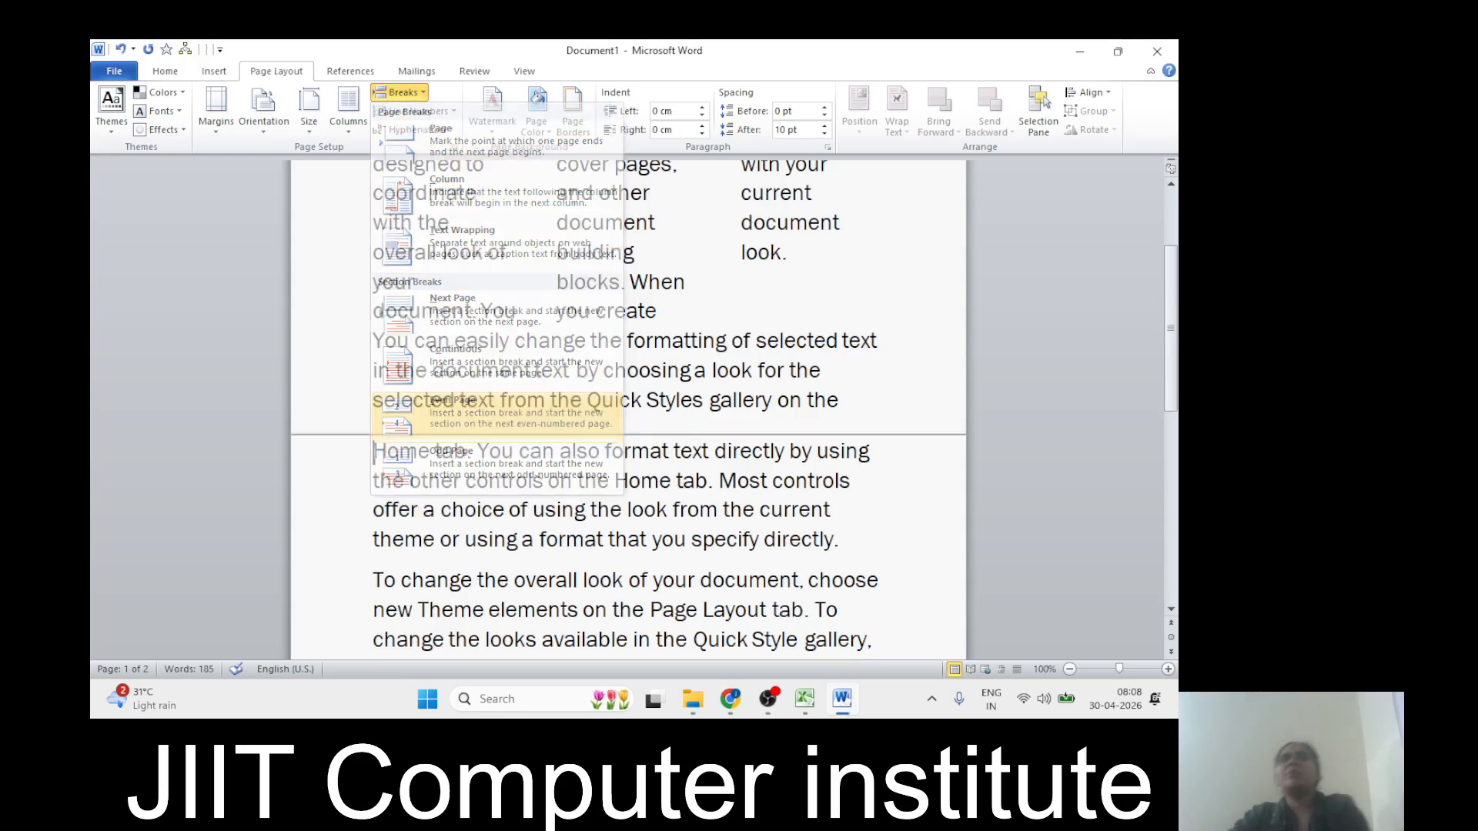
Step: Insert a column break before "Themes gallery" in the last paragraph, and undo it
scroll(628, 410, "up", 3)
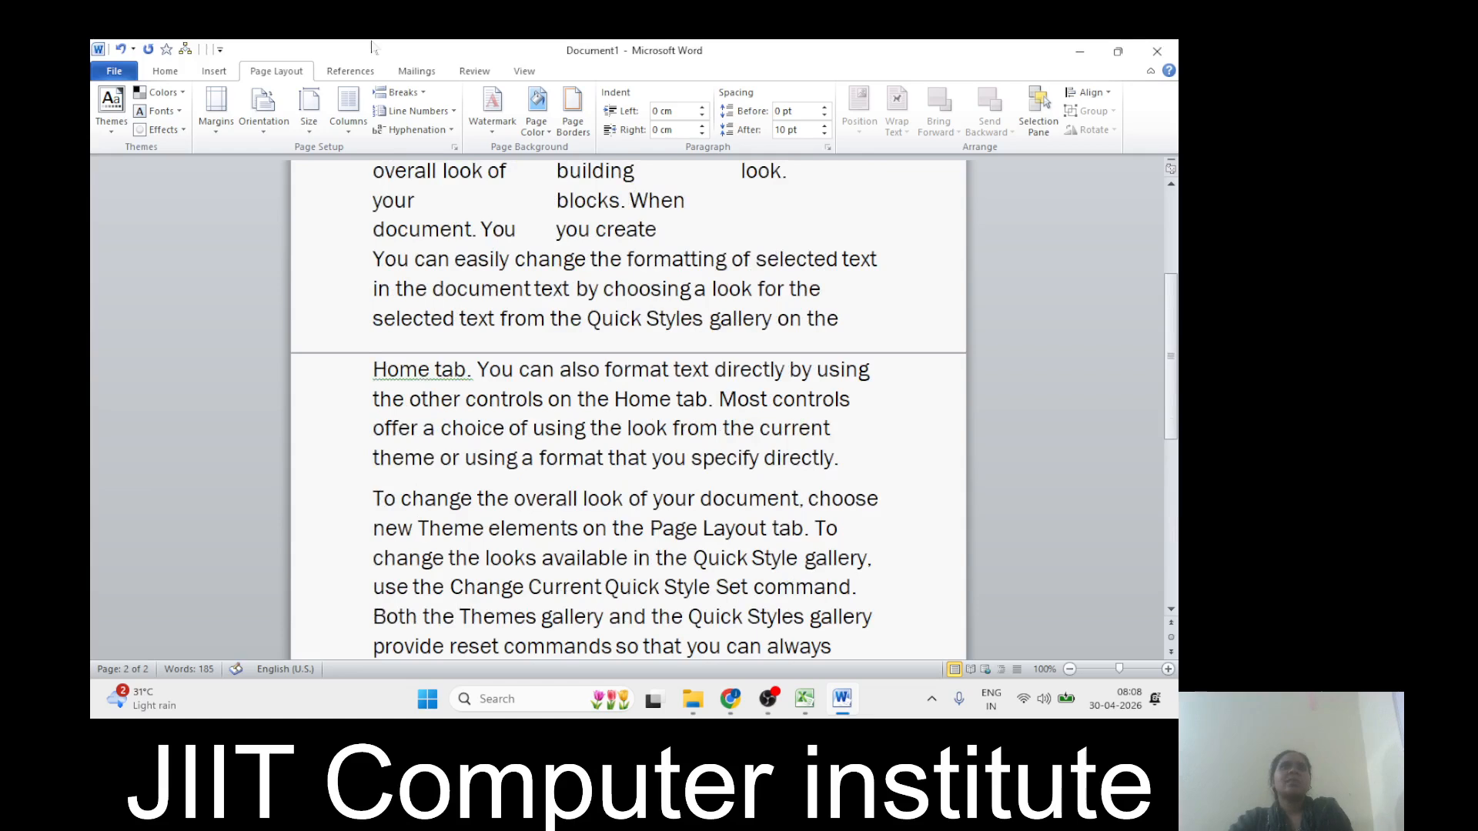
left_click(401, 93)
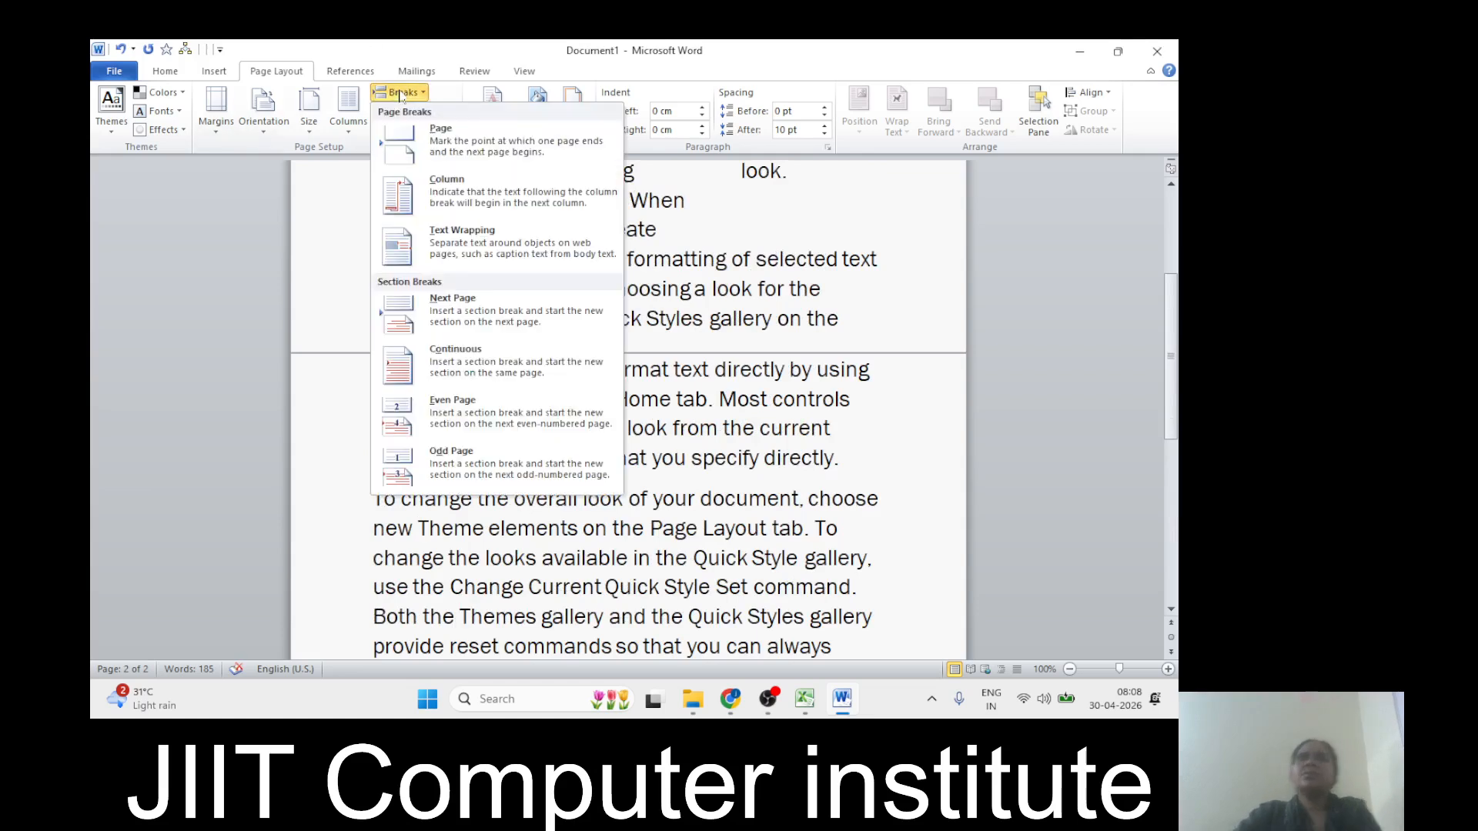
left_click(495, 192)
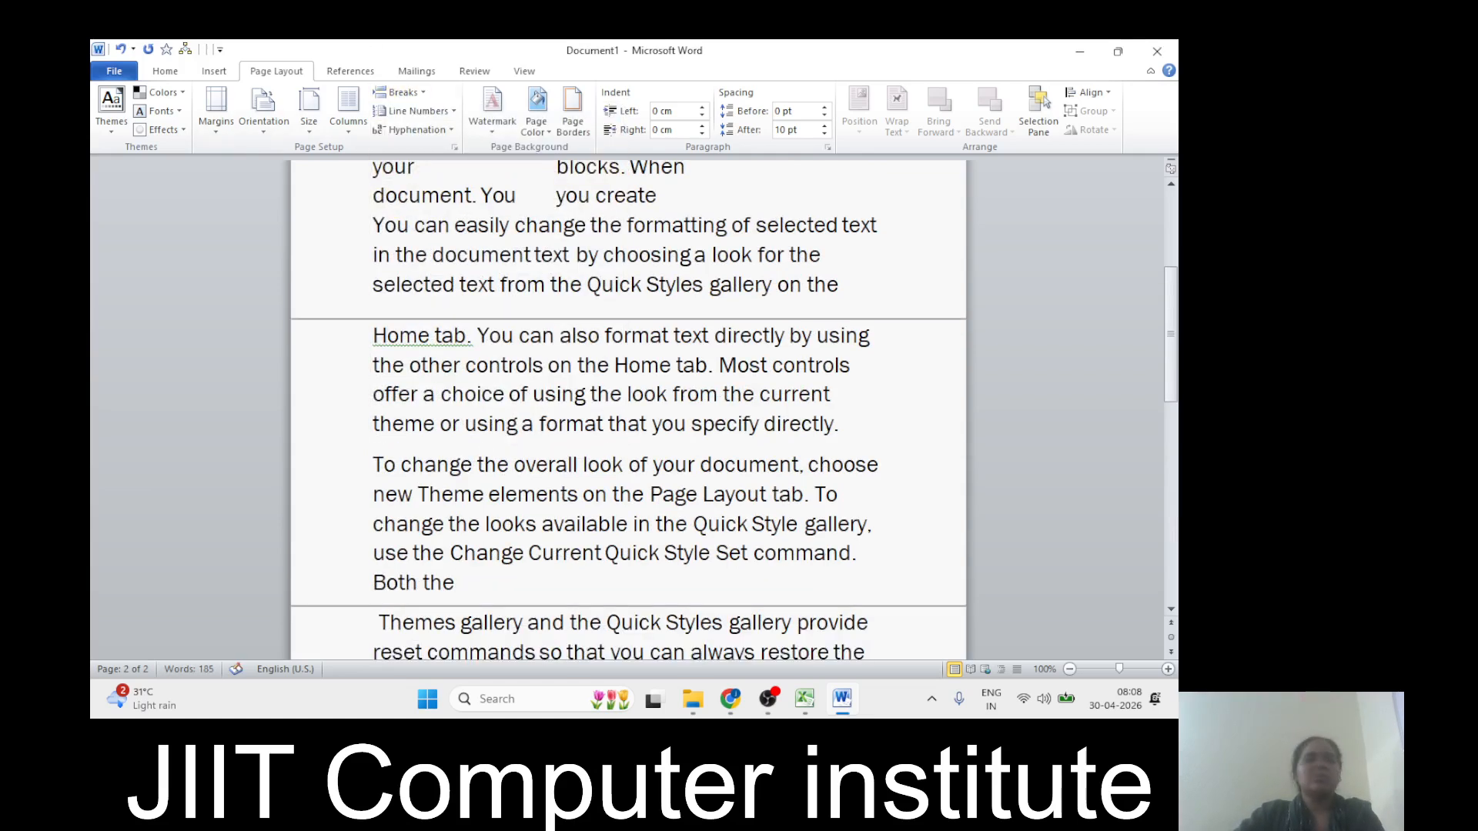
key("ctrl+z")
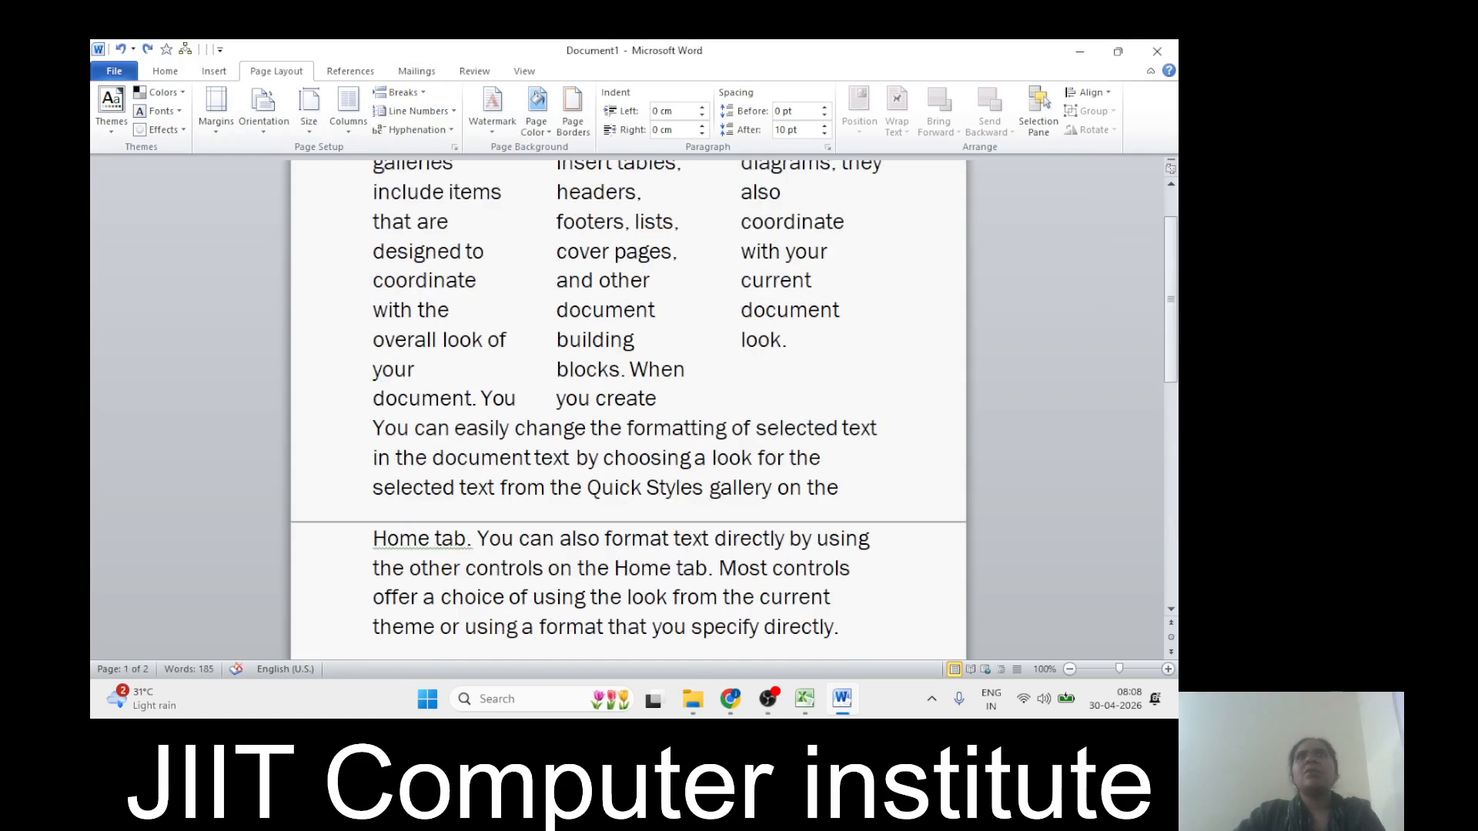
Step: Insert a column break before "you create" in the three-column paragraph, and undo it
left_click(385, 93)
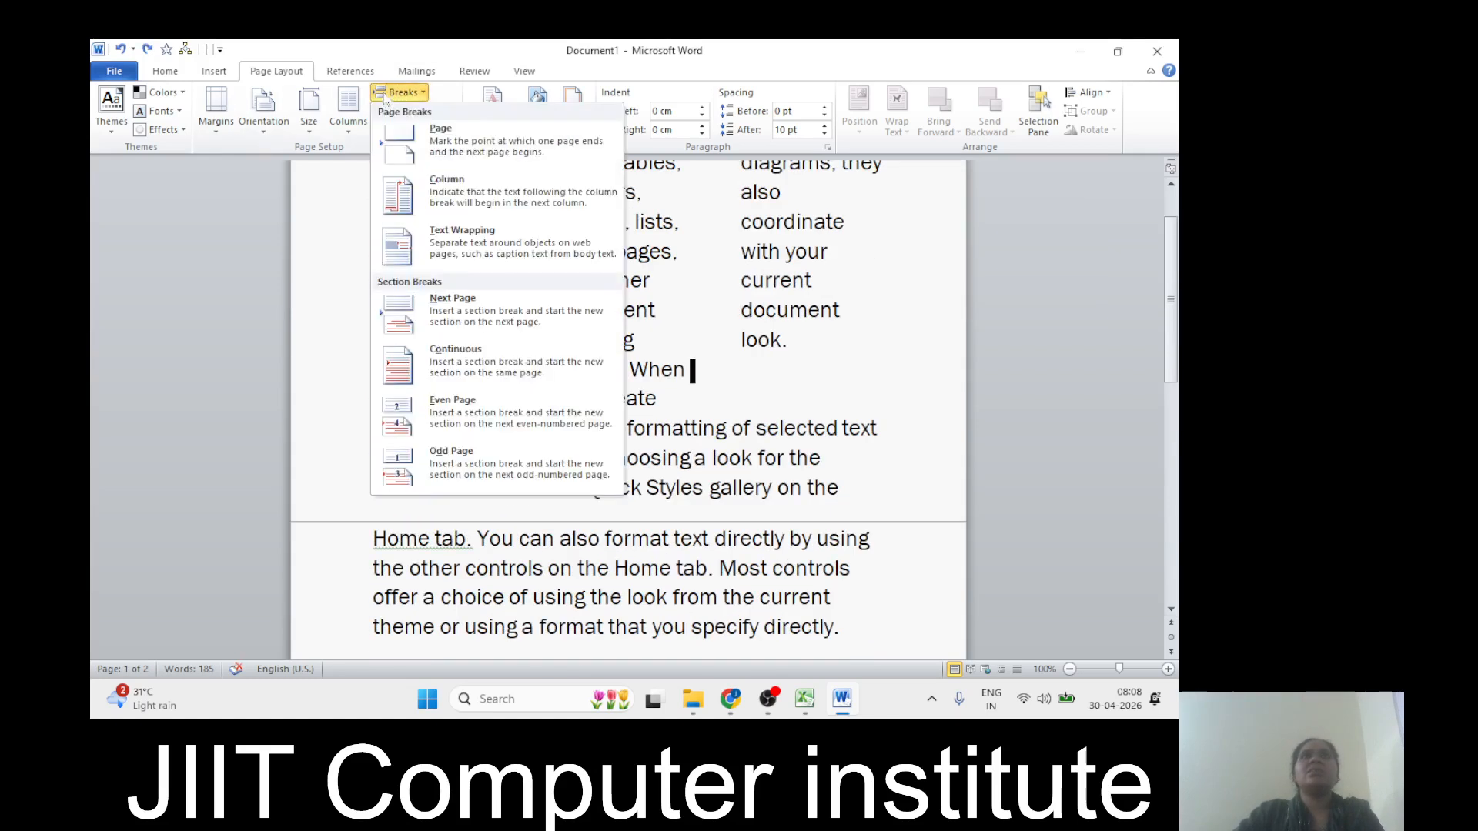
left_click(461, 192)
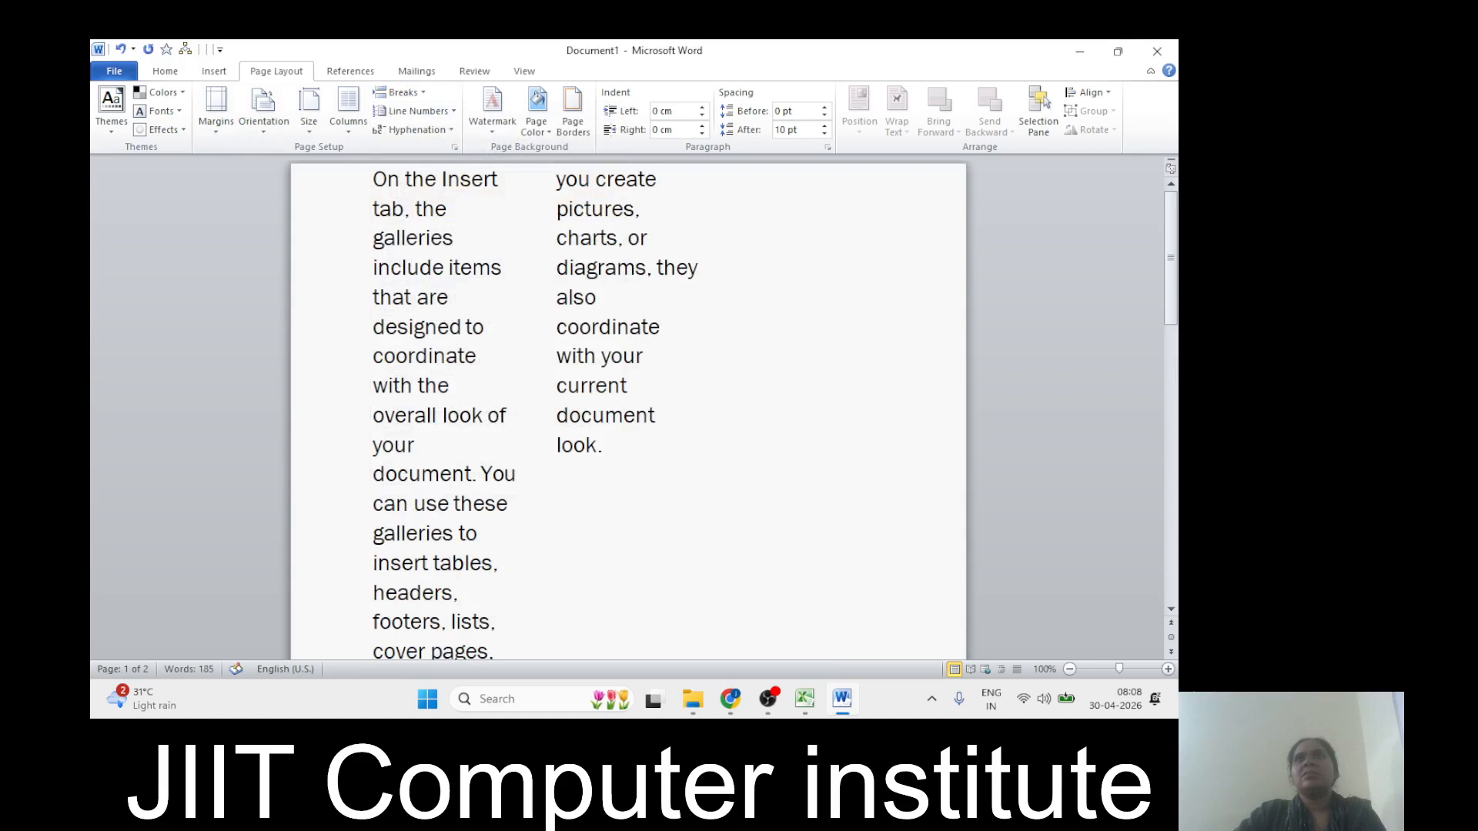
key("ctrl+z")
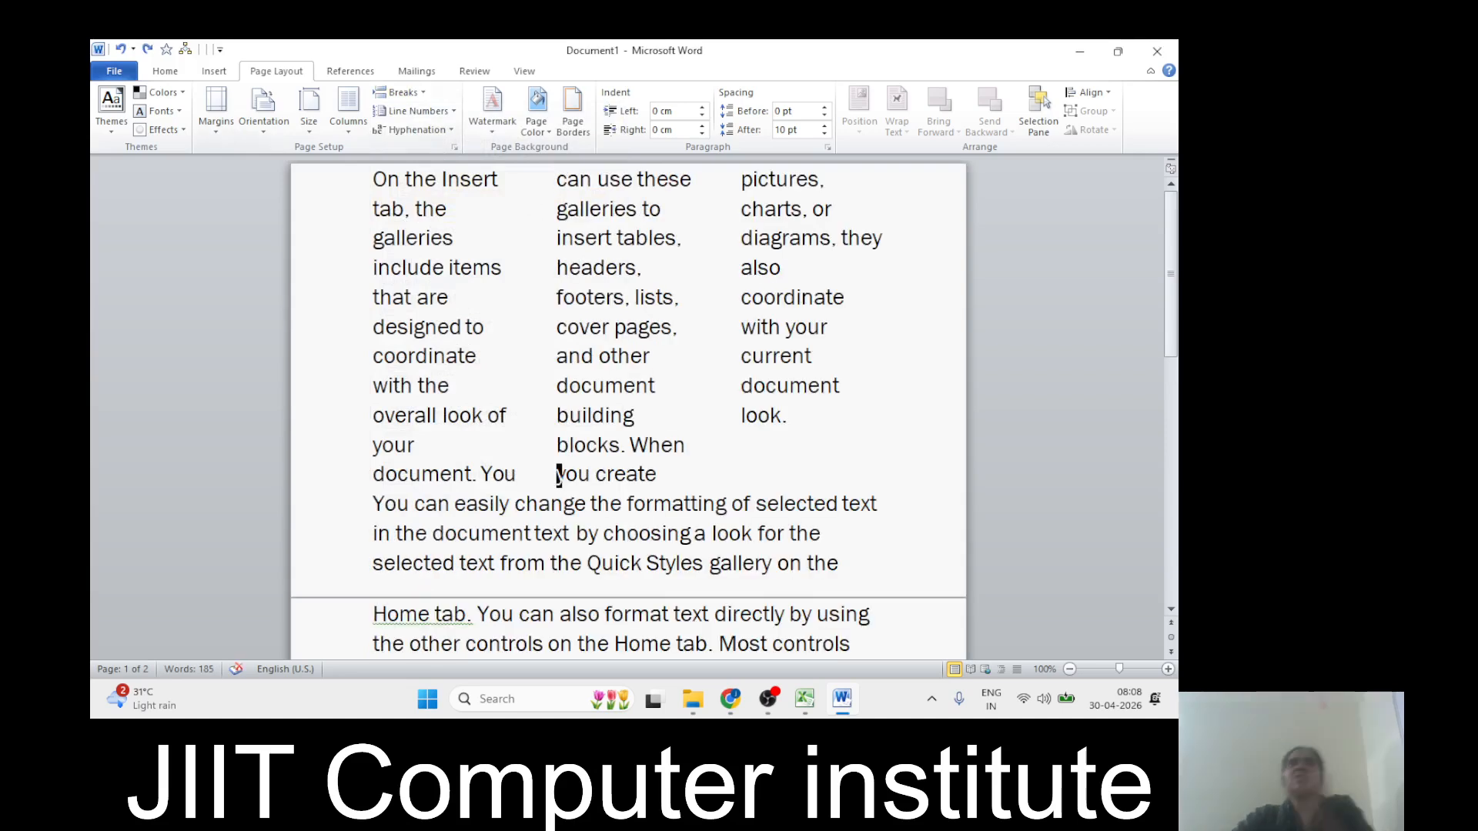
Step: Number the lines of the three-column paragraph with Continuous, switch to Restart Each Page, and set line numbers back to None
scroll(685, 340, "down", 3)
scroll(685, 340, "up", 3)
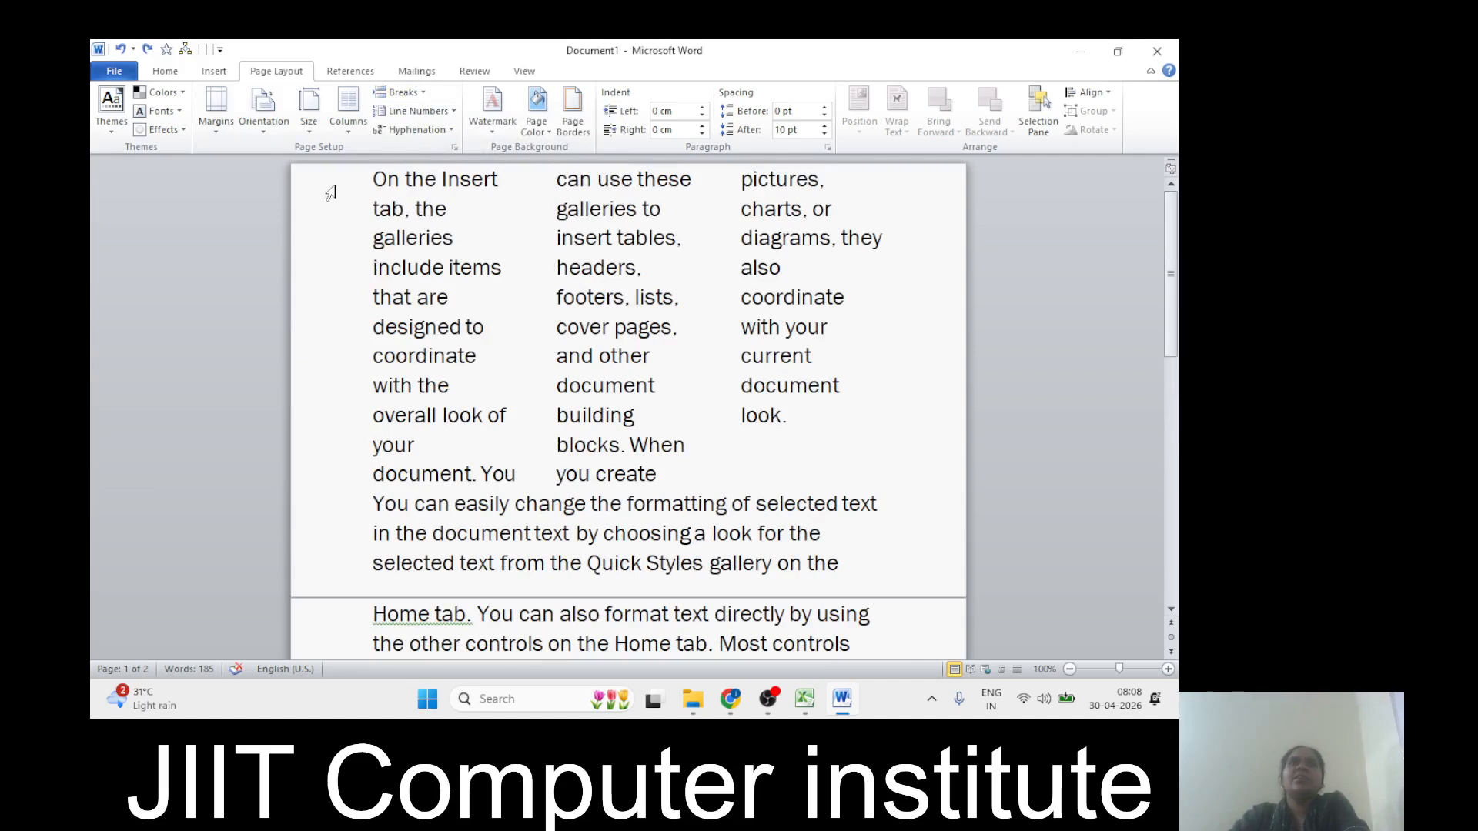
left_click_drag(331, 188, 792, 419)
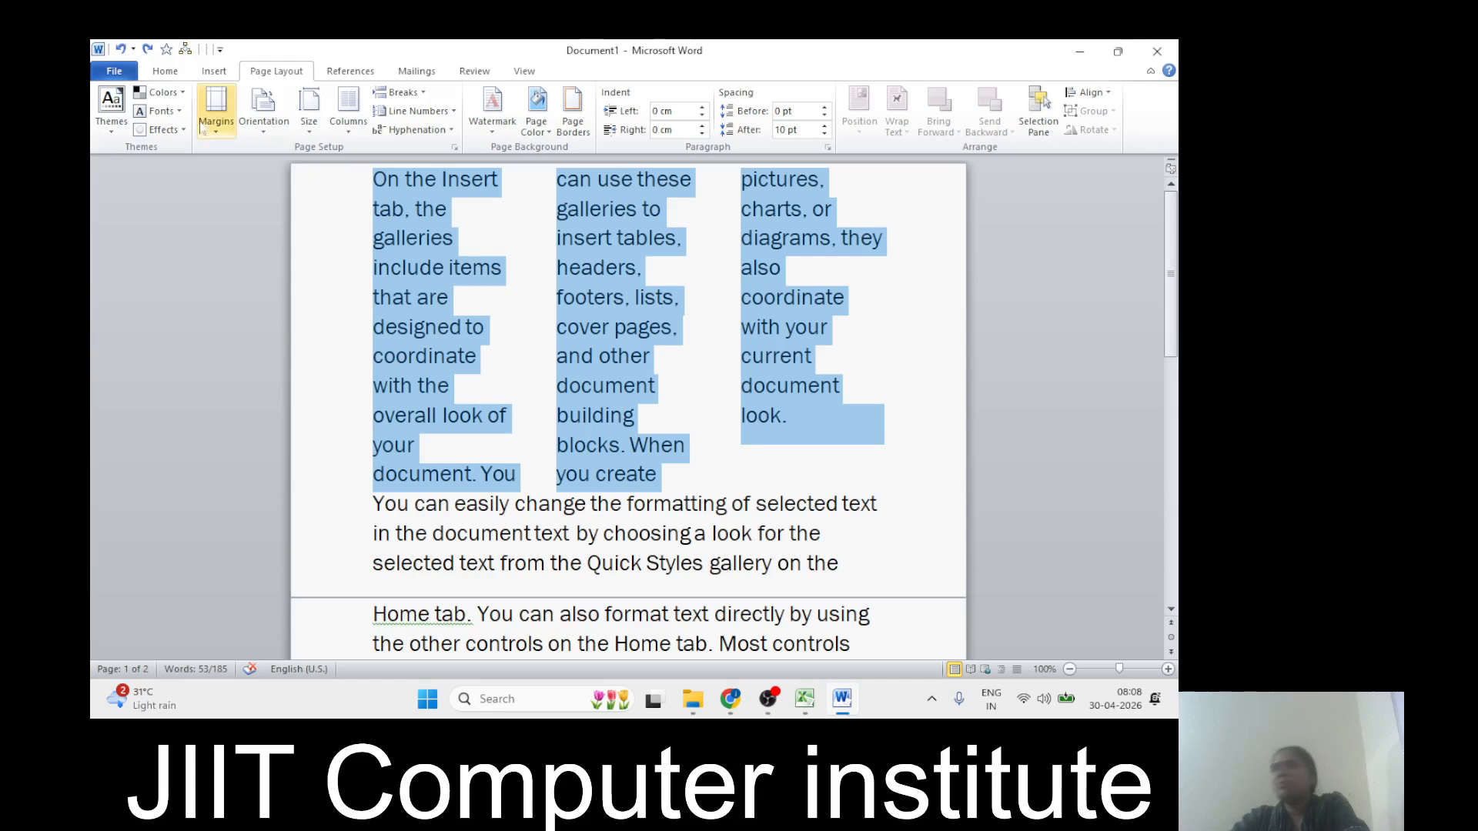
left_click(419, 112)
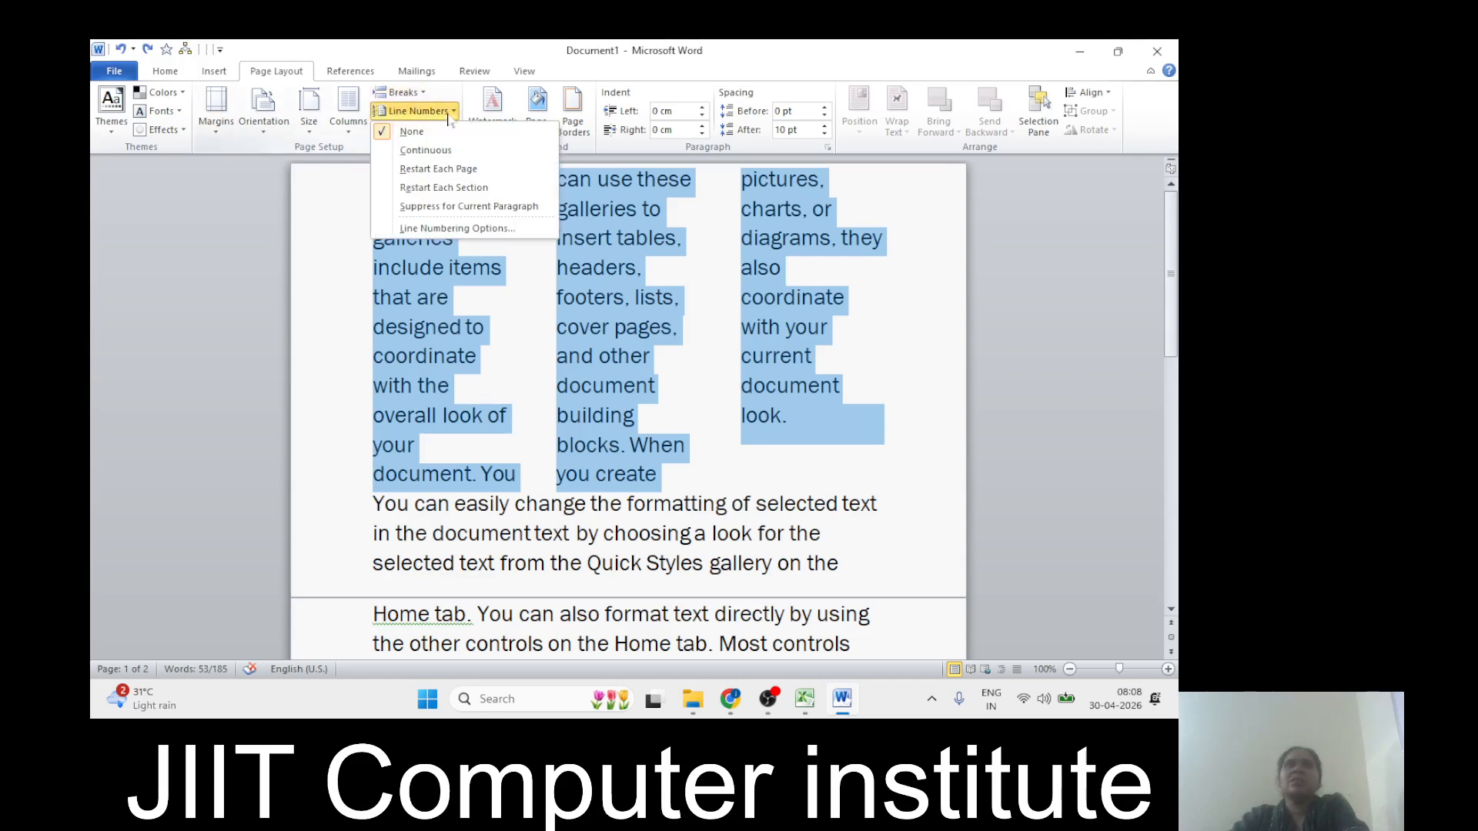
left_click(423, 150)
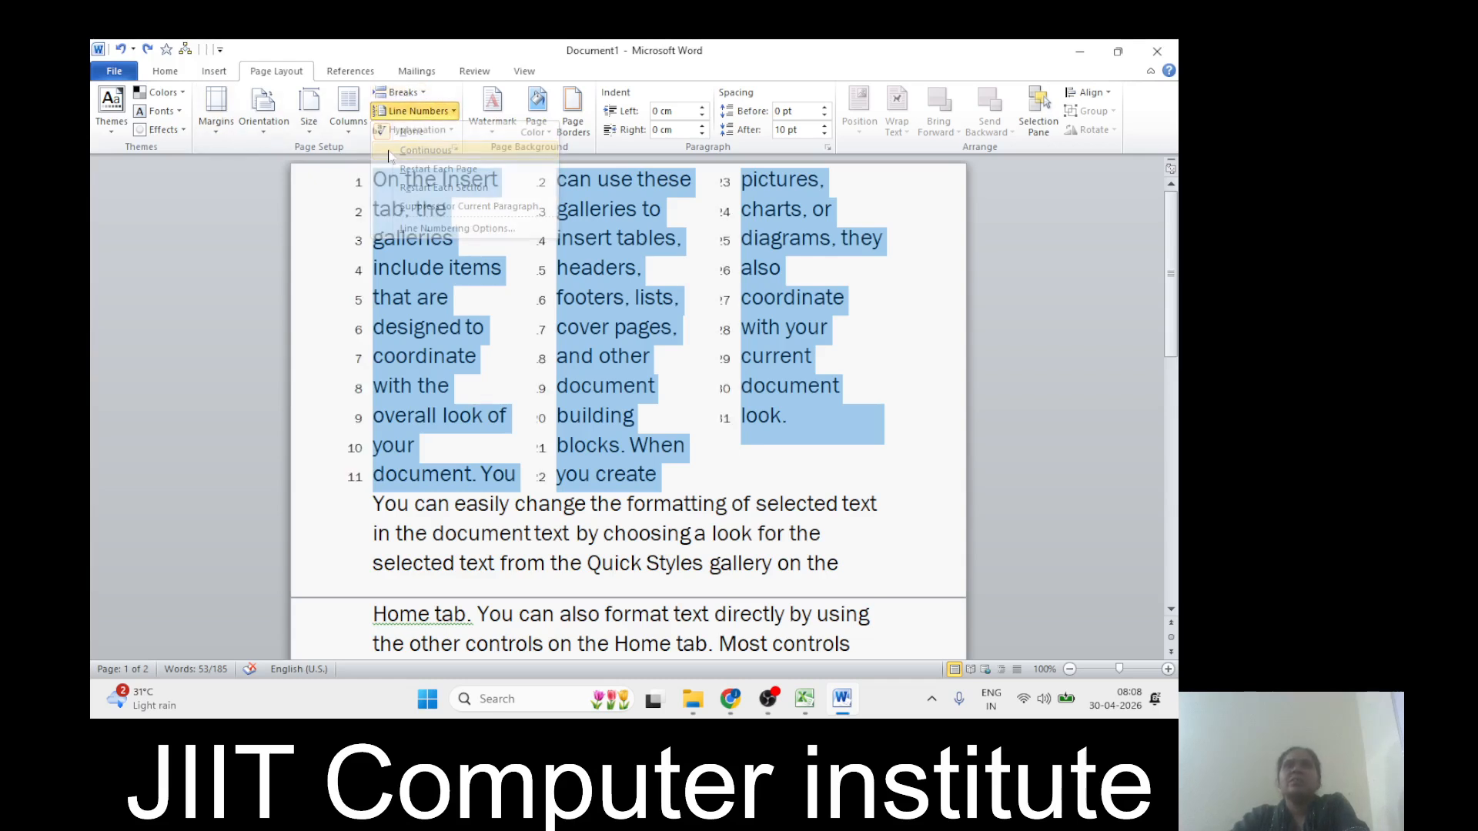
left_click(427, 111)
left_click(438, 168)
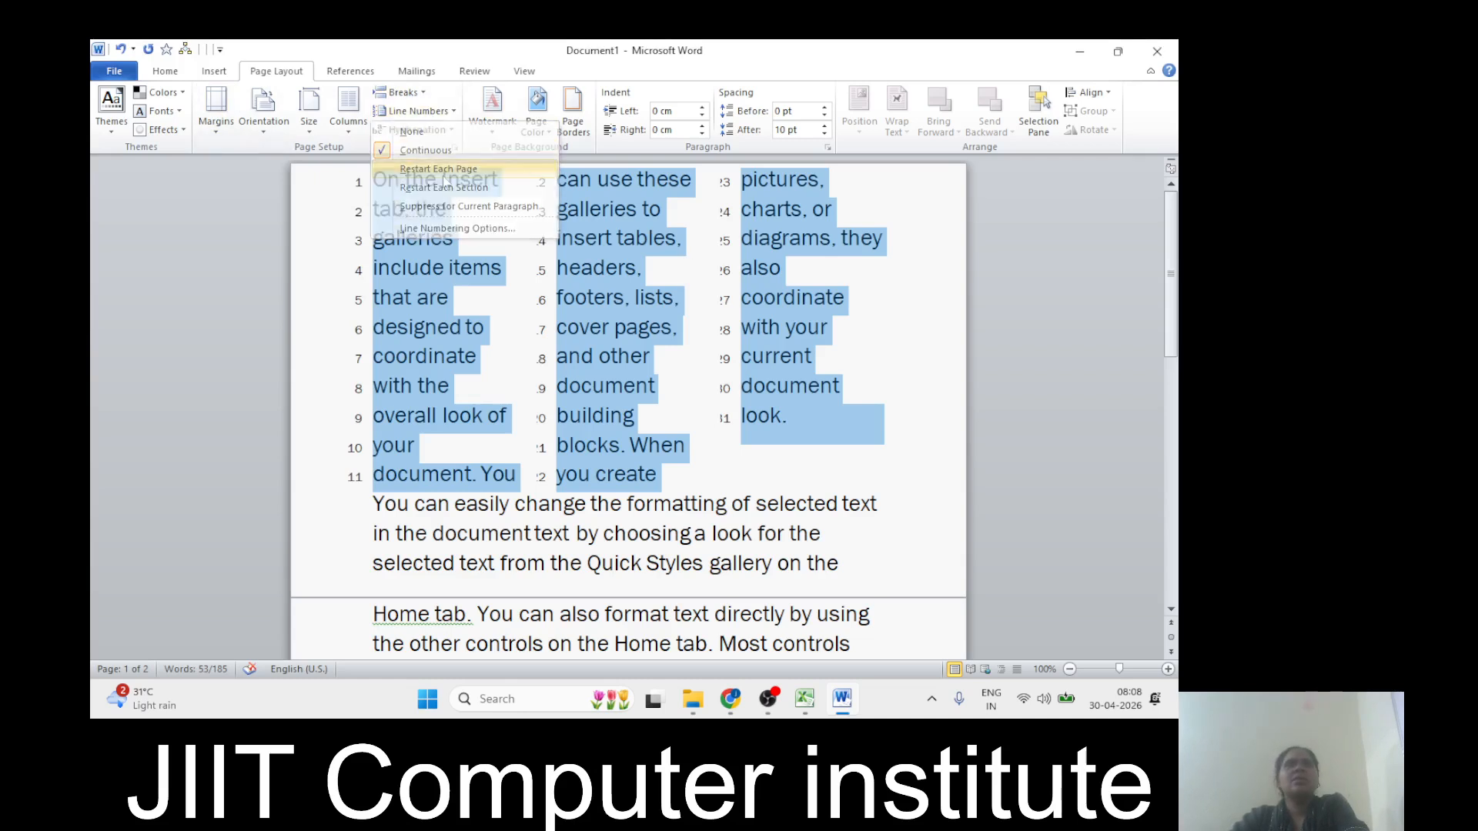
left_click(456, 113)
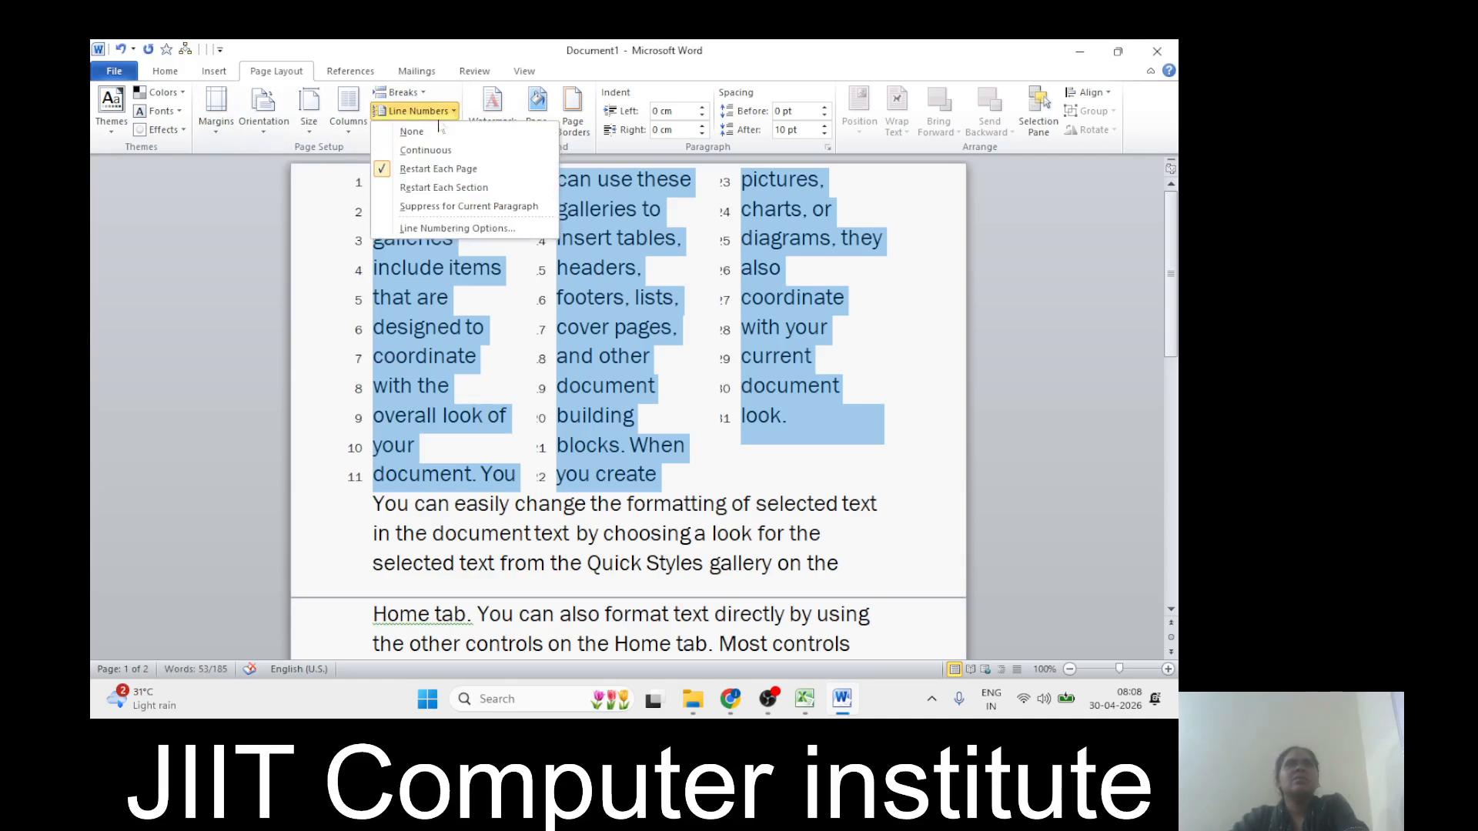
left_click(401, 133)
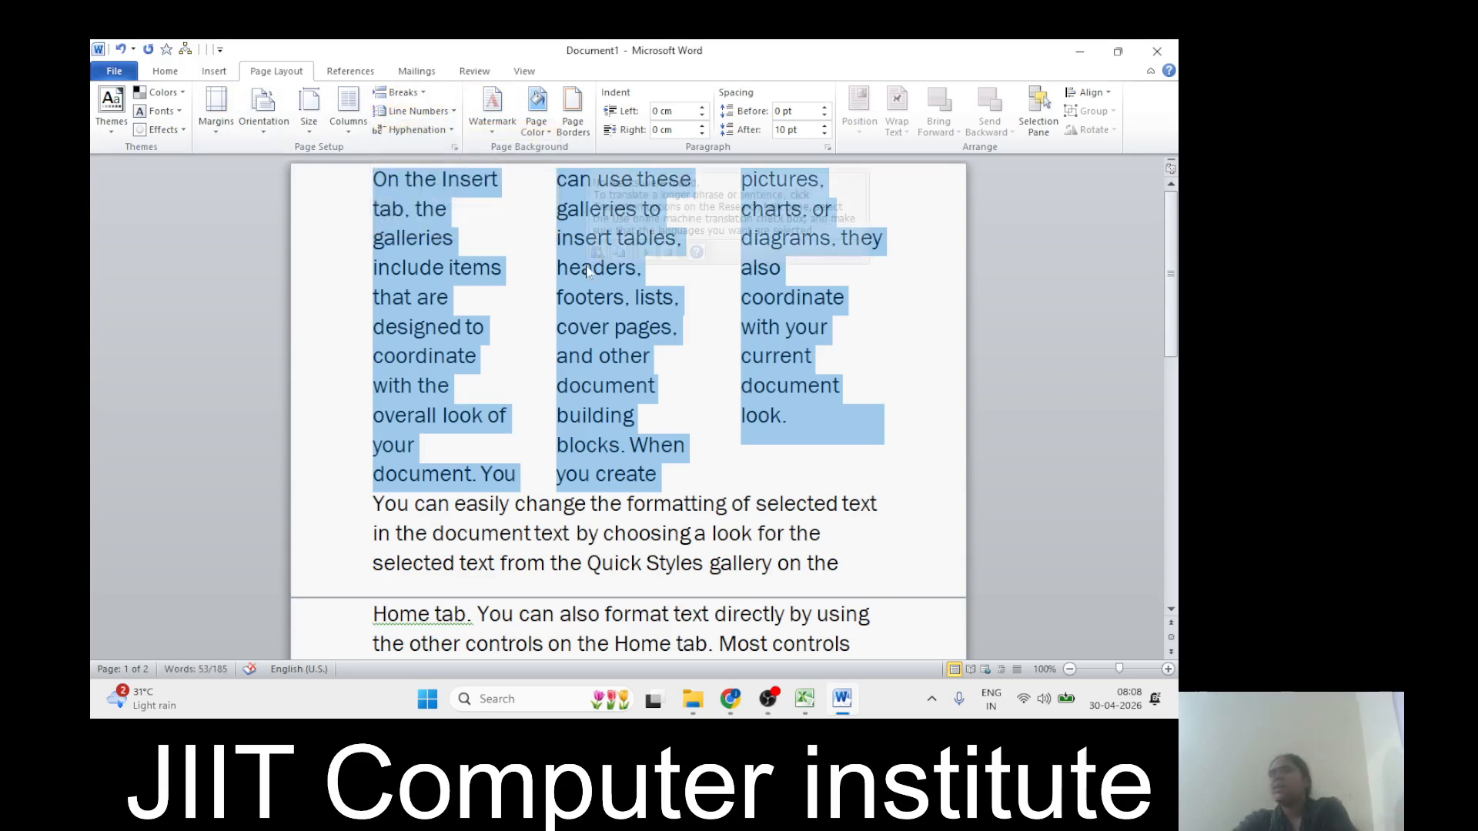
scroll(618, 290, "down", 2)
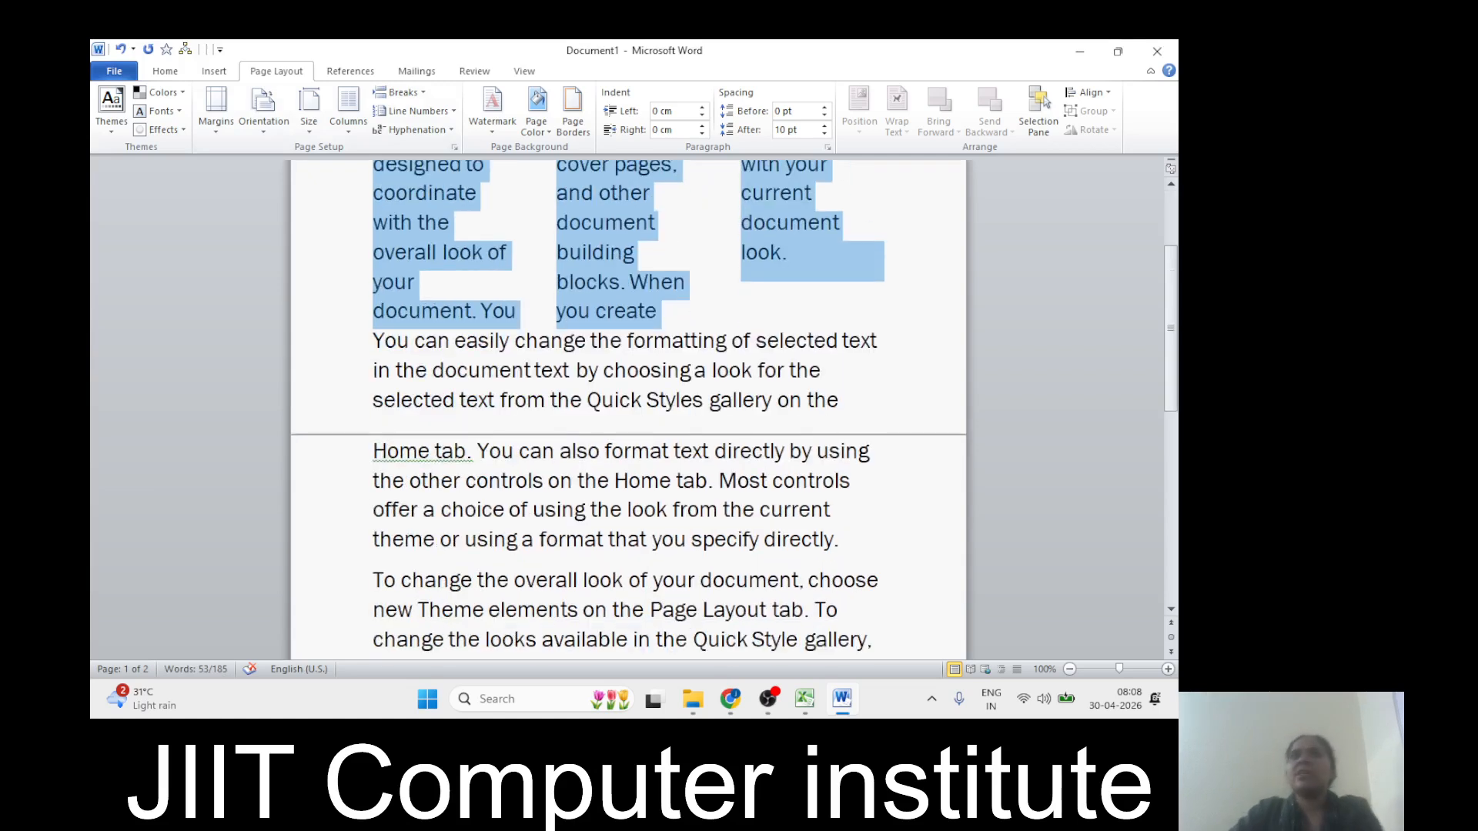
Step: Undo the recent layout changes until all three paragraphs are back in a single column without section breaks
mouse_move(761, 498)
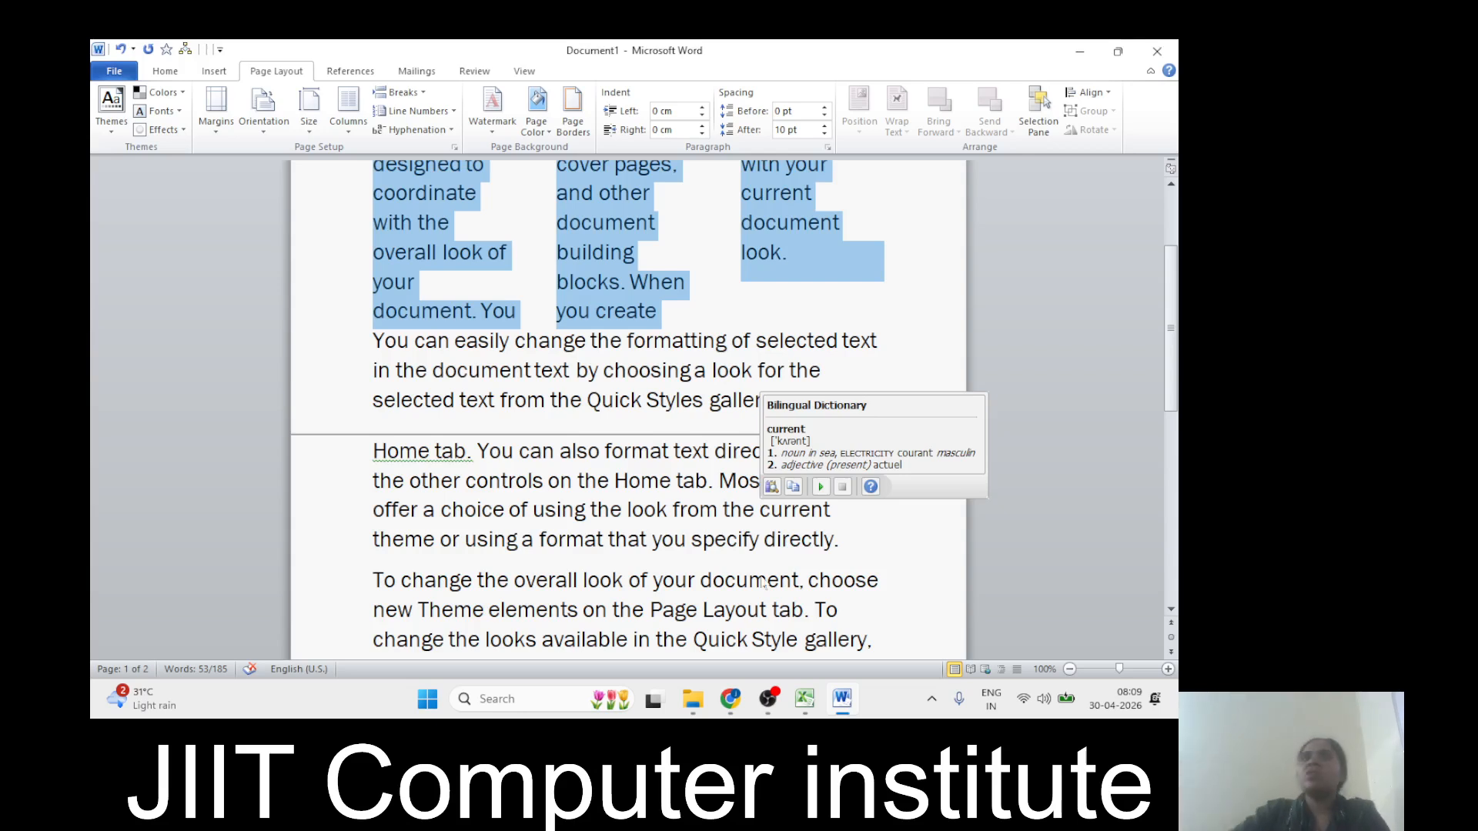
scroll(763, 582, "down", 1)
left_click(841, 499)
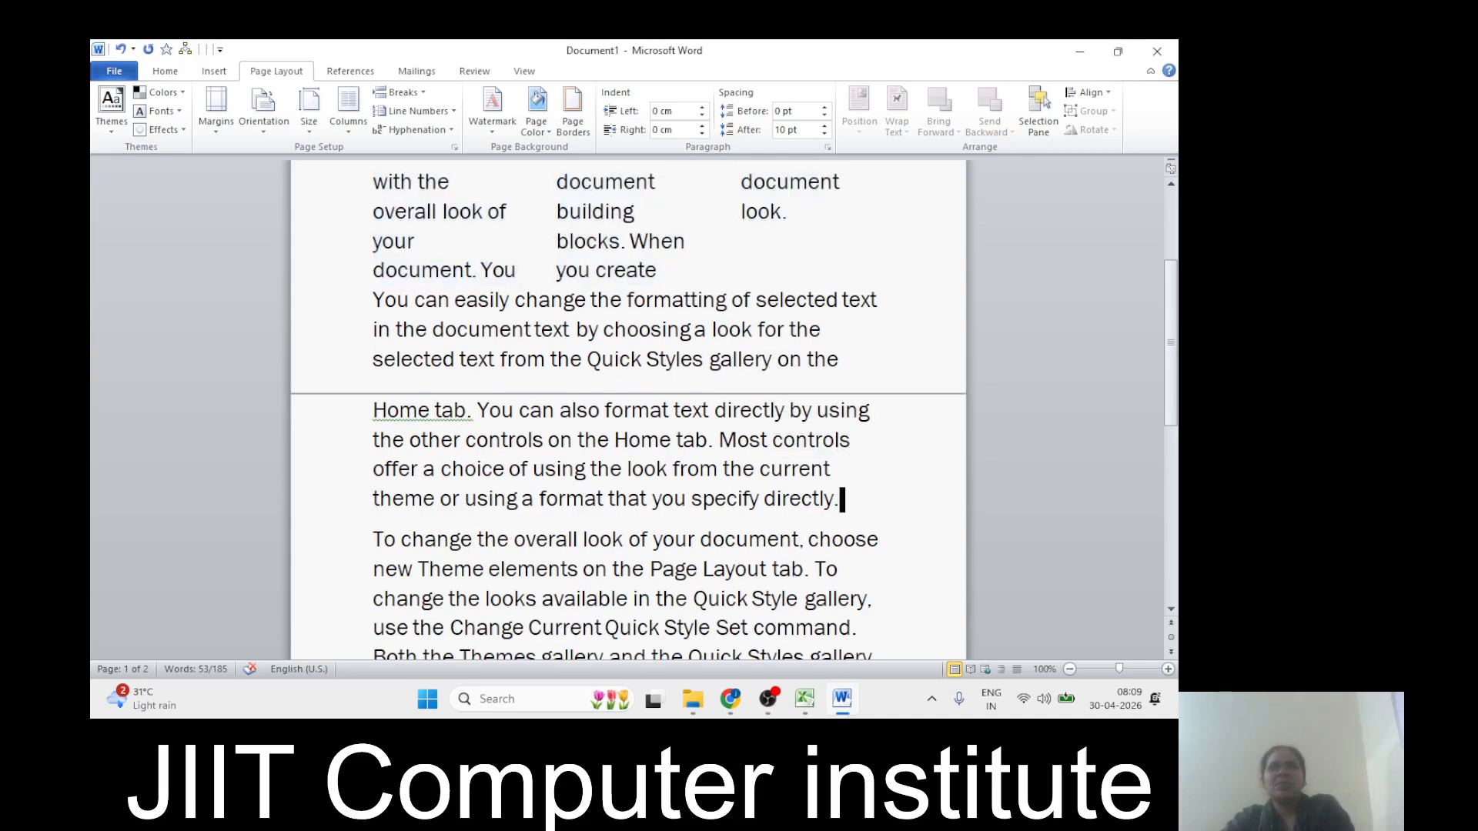
scroll(841, 498, "down", 2)
scroll(685, 487, "up", 7)
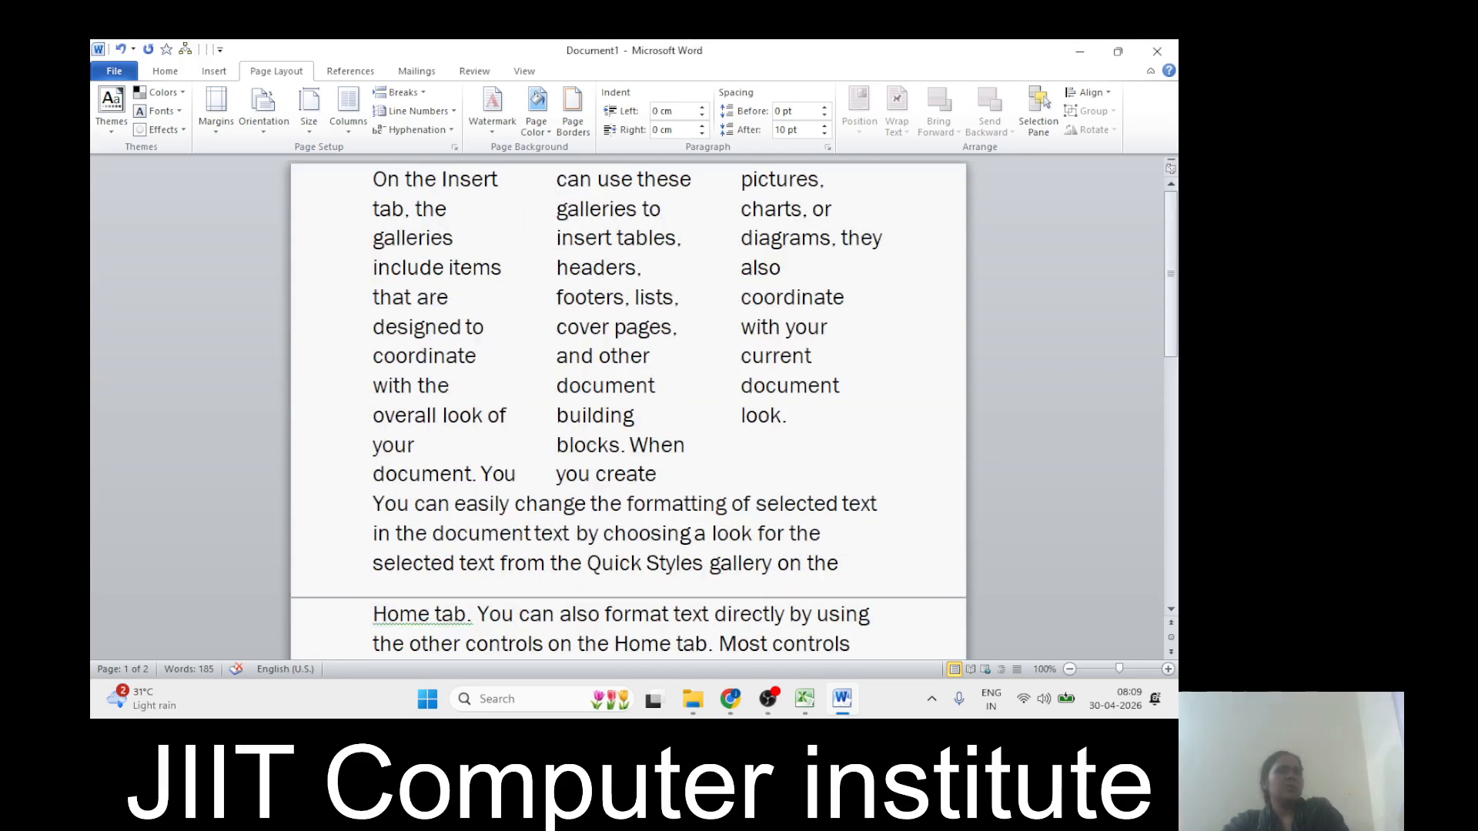
key("ctrl+z")
key("ctrl+z")
key("ctrl+z")
key("ctrl+z")
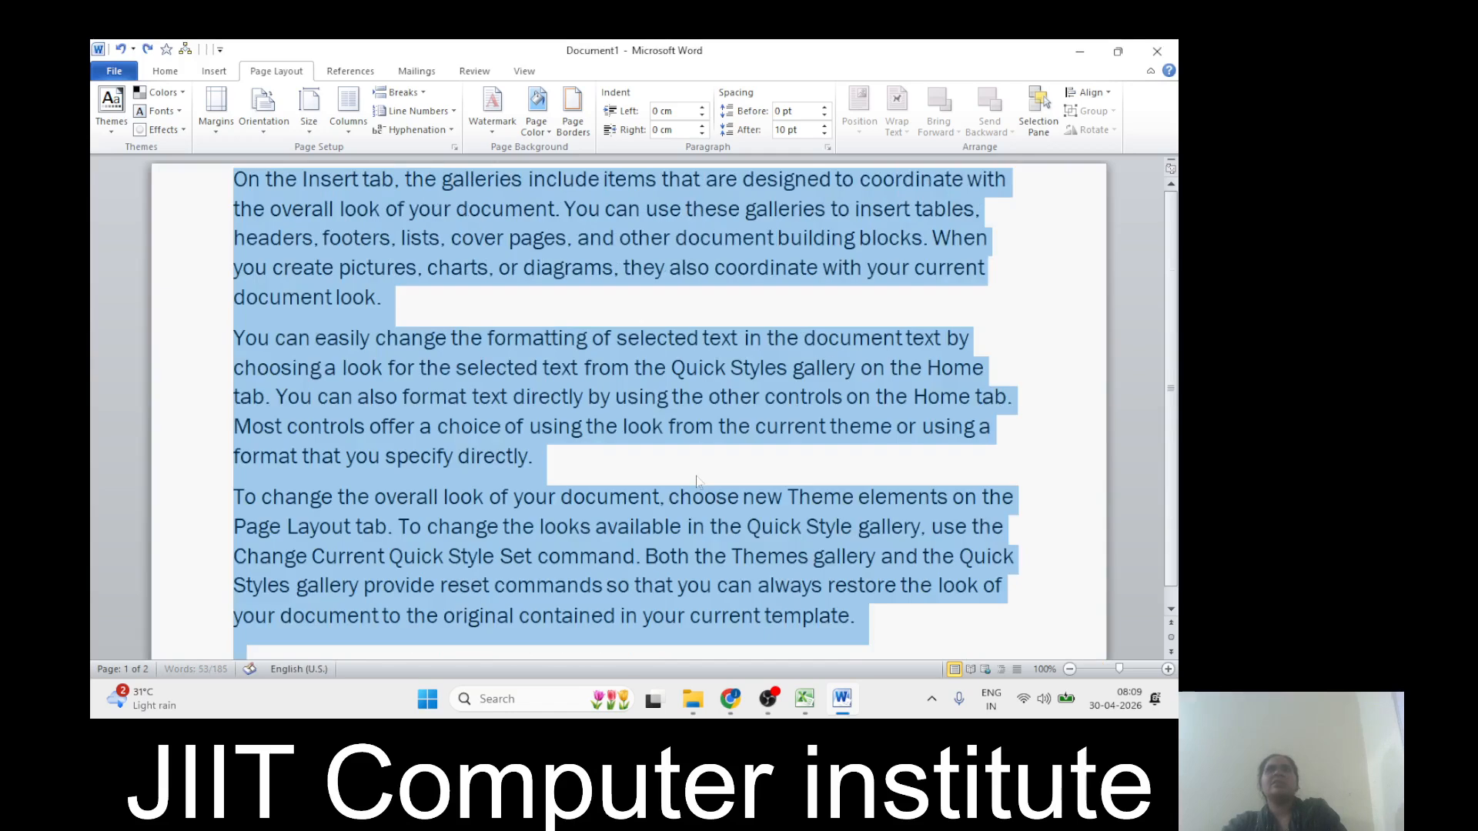
left_click(705, 396)
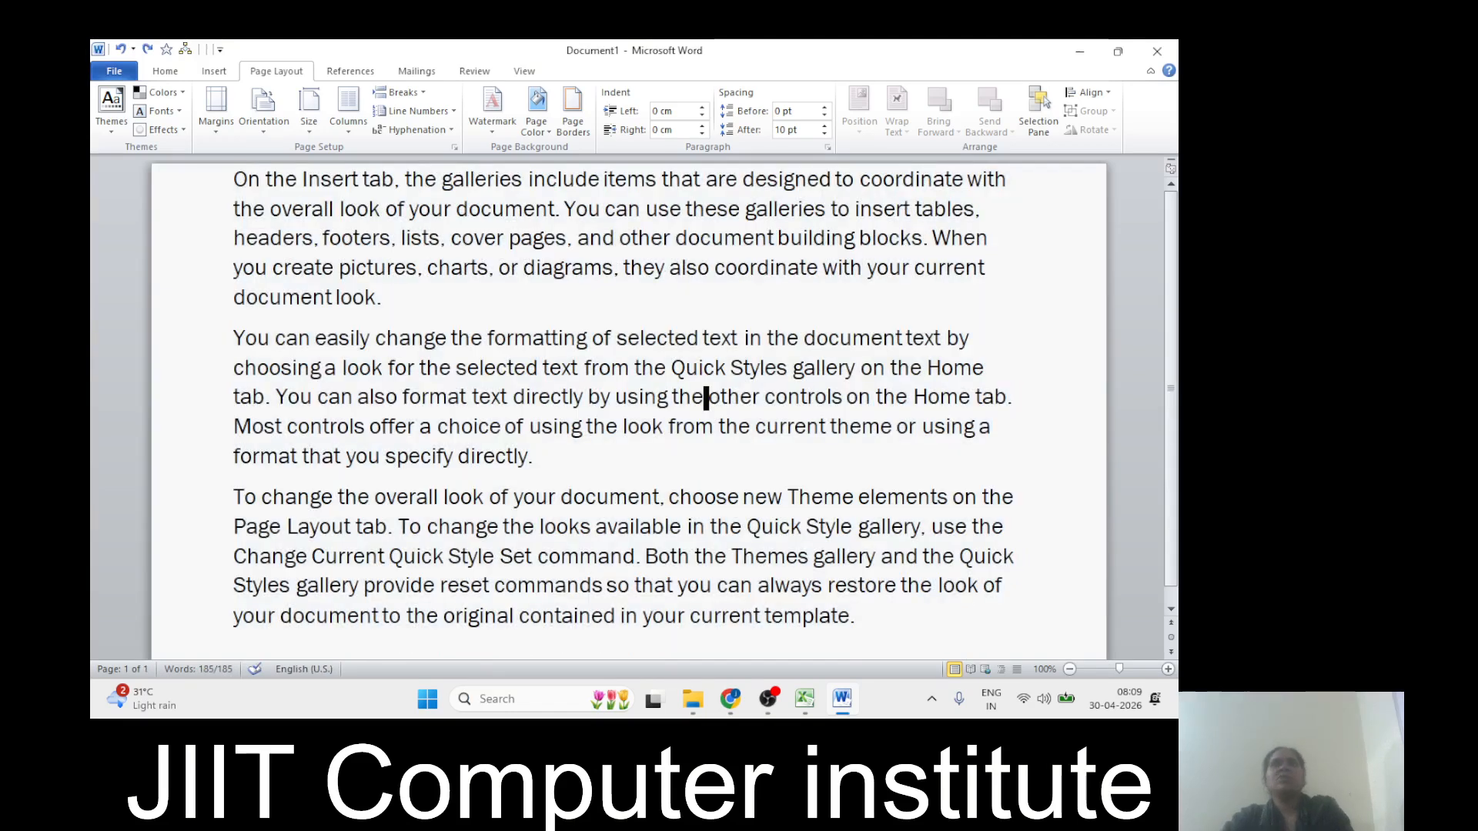
Step: Turn on automatic hyphenation for the document and accept the settings in the hyphenation options
left_click(412, 131)
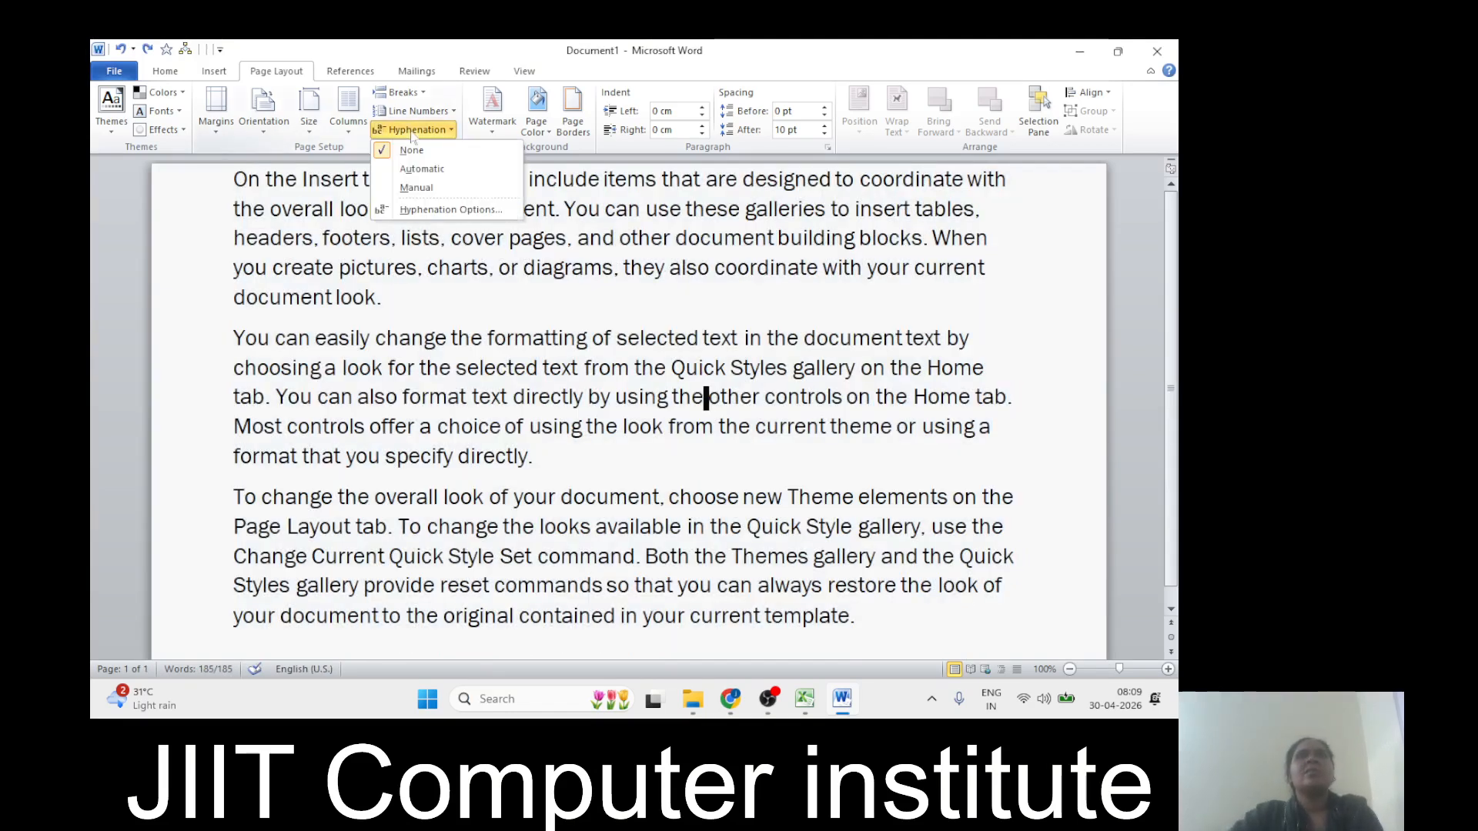
left_click(411, 146)
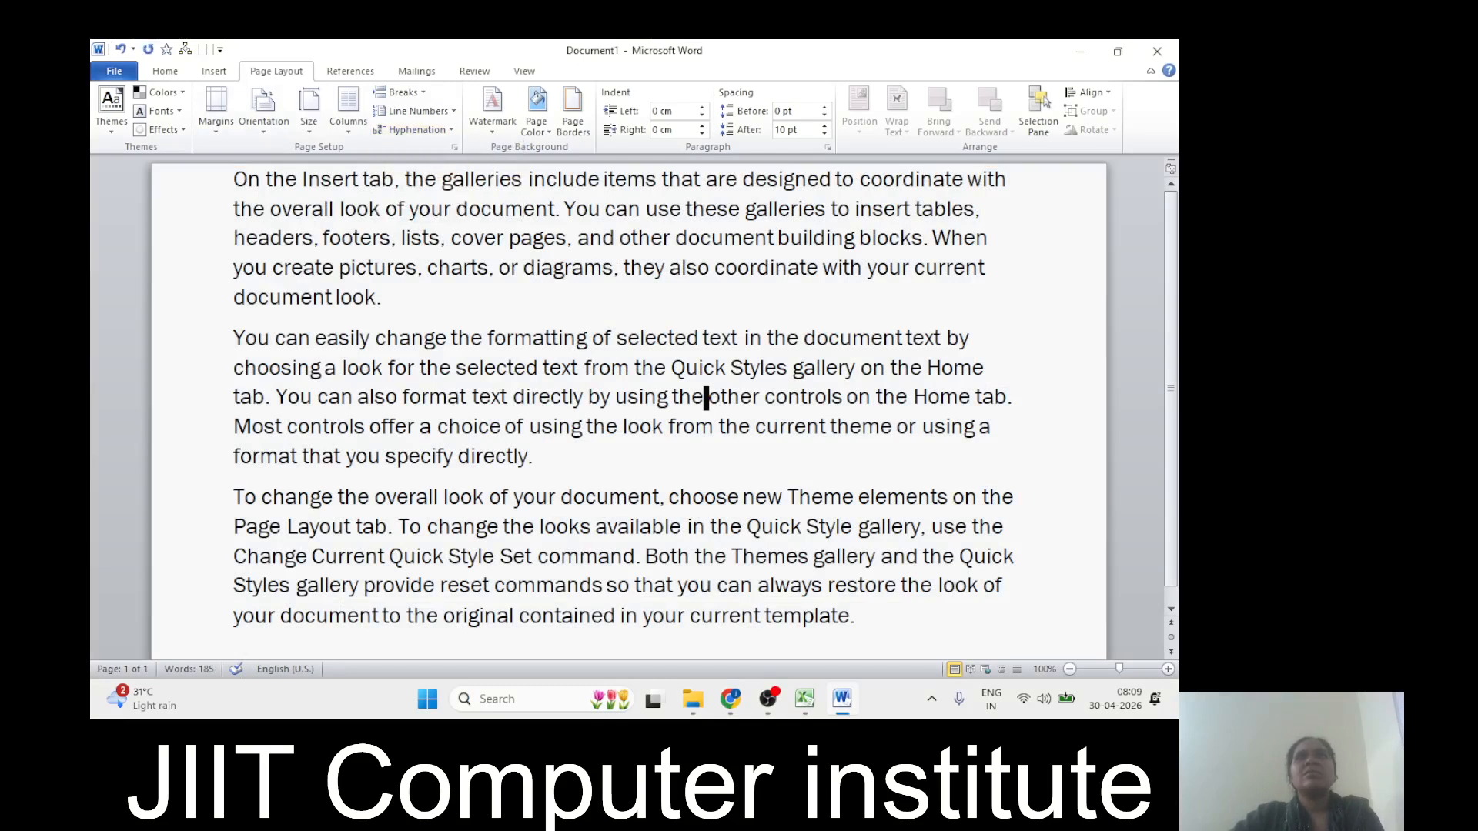
left_click(412, 131)
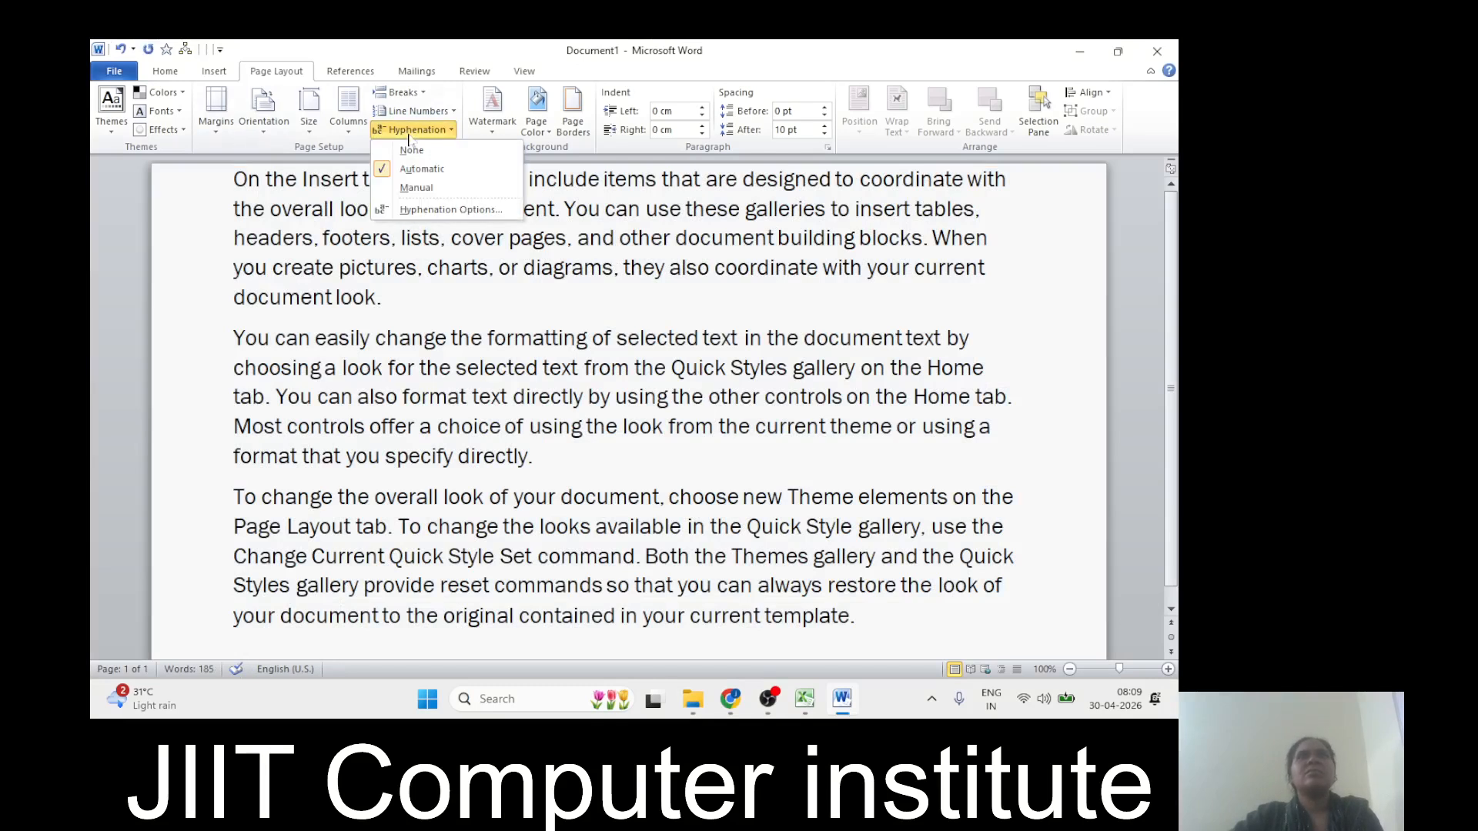
left_click(420, 206)
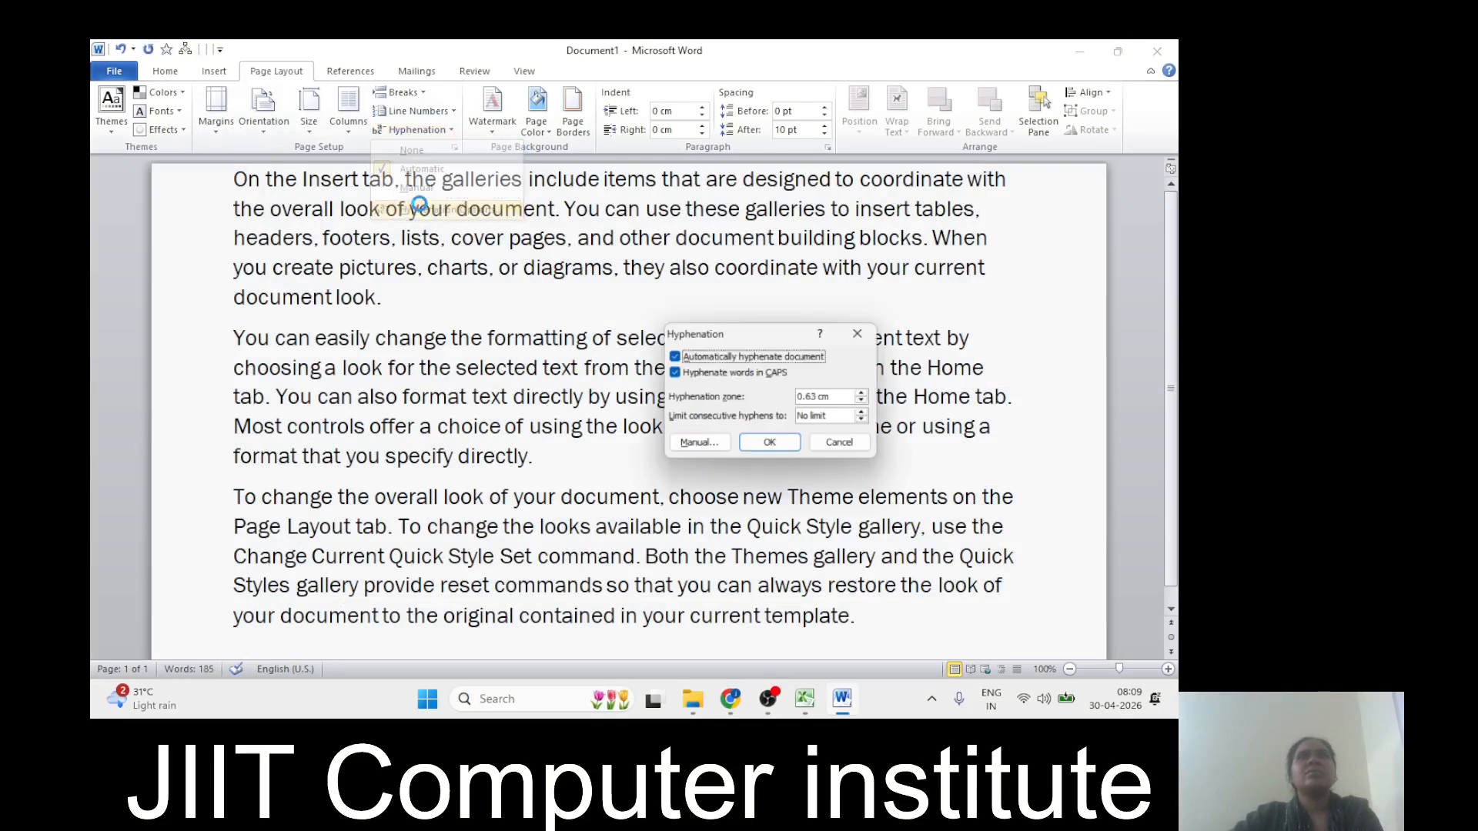
left_click(766, 443)
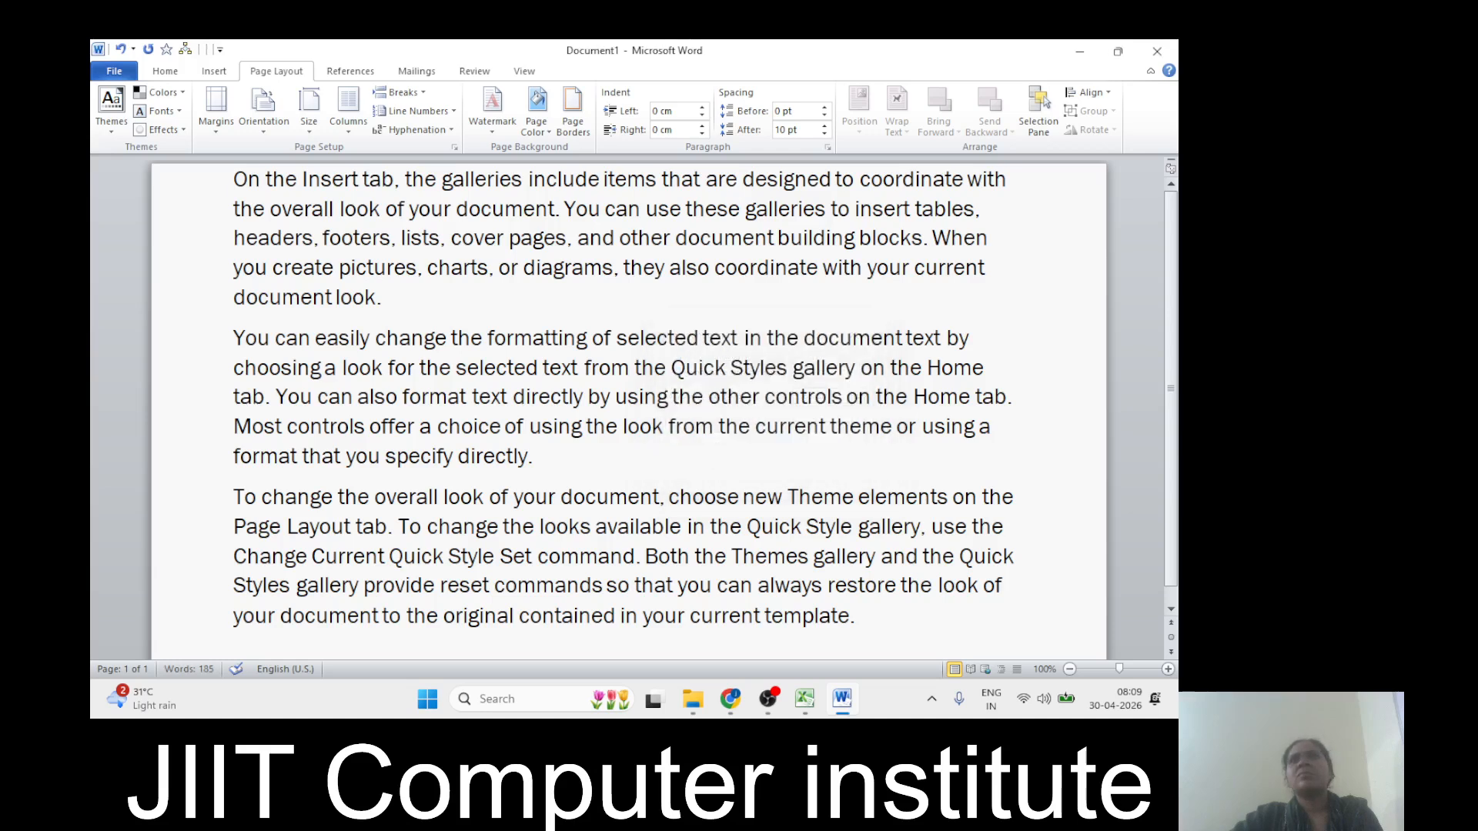
Step: Select all three paragraphs and run manual hyphenation on them, including the remainder of the document
left_click_drag(193, 194, 342, 615)
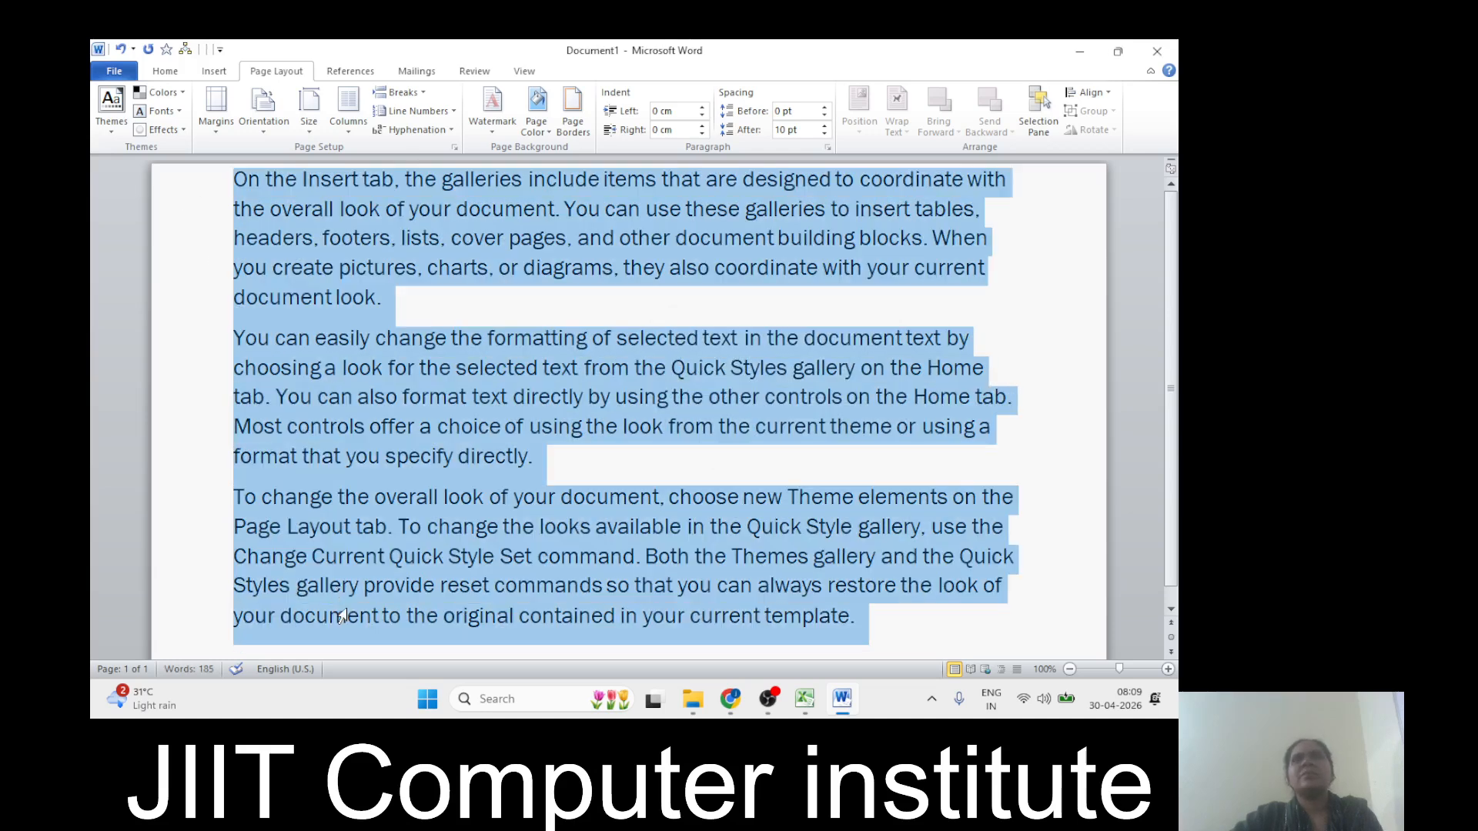
left_click(415, 129)
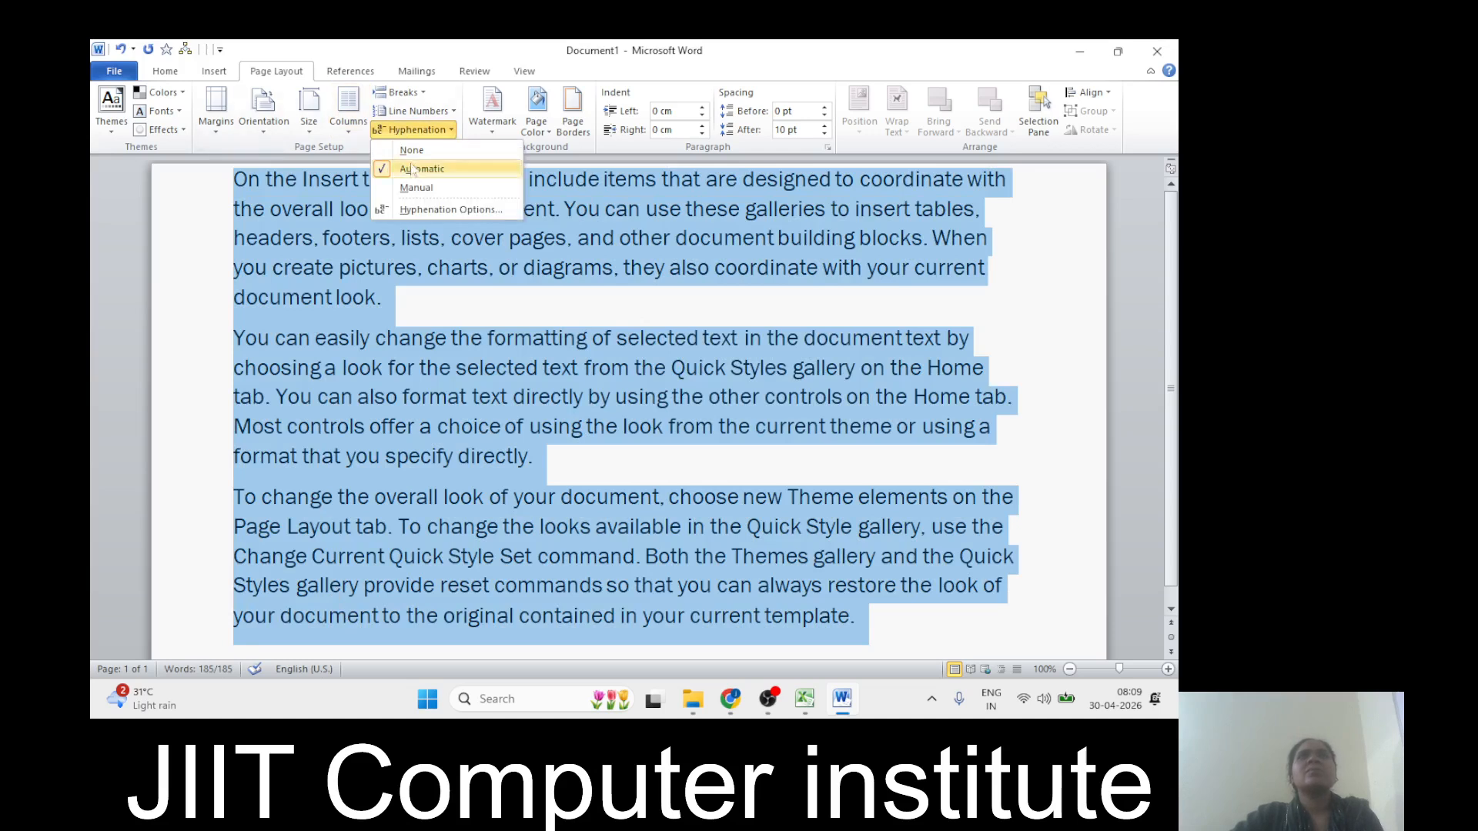
left_click(416, 188)
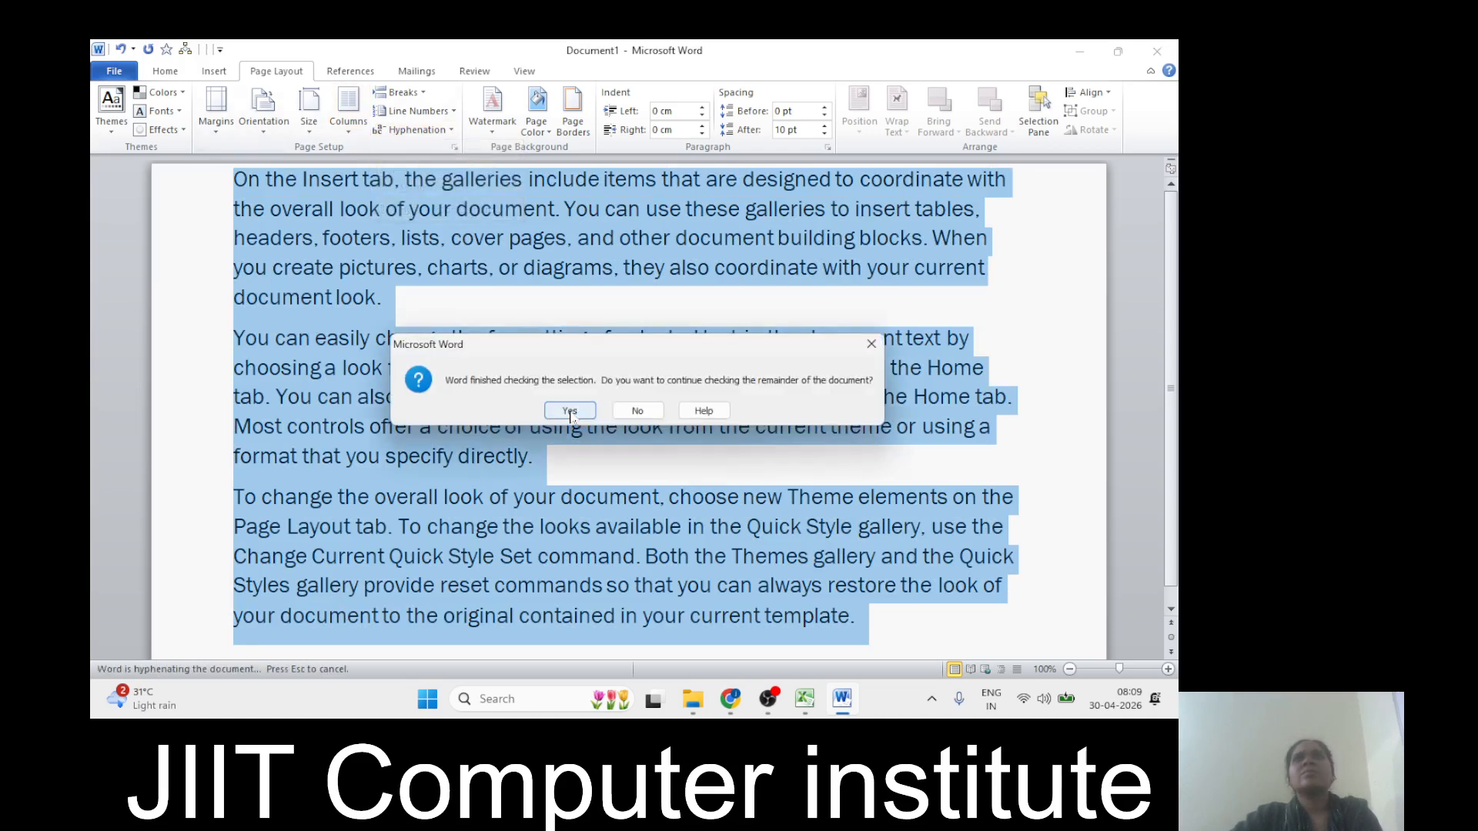
left_click(569, 412)
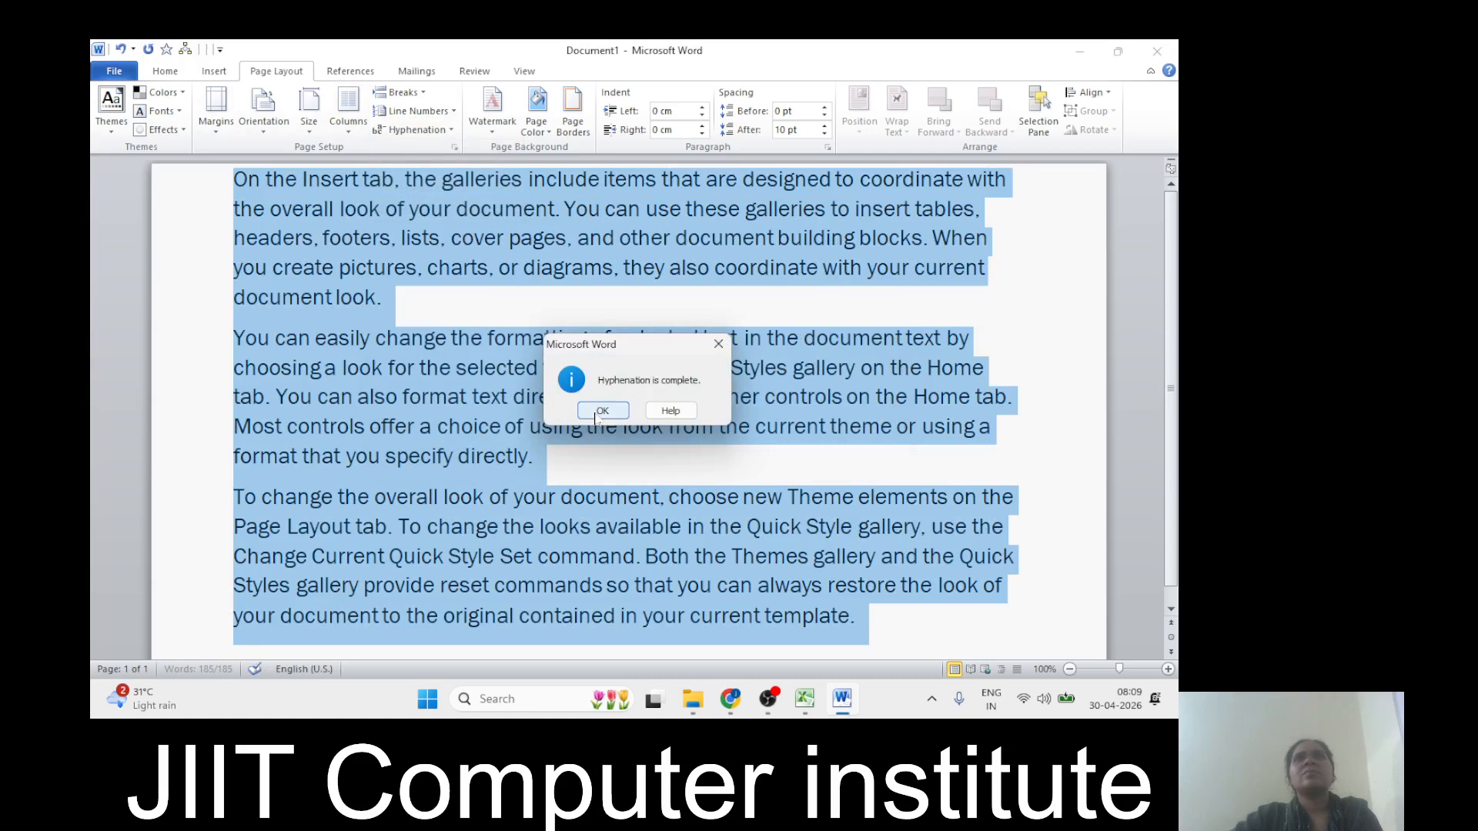
left_click(598, 411)
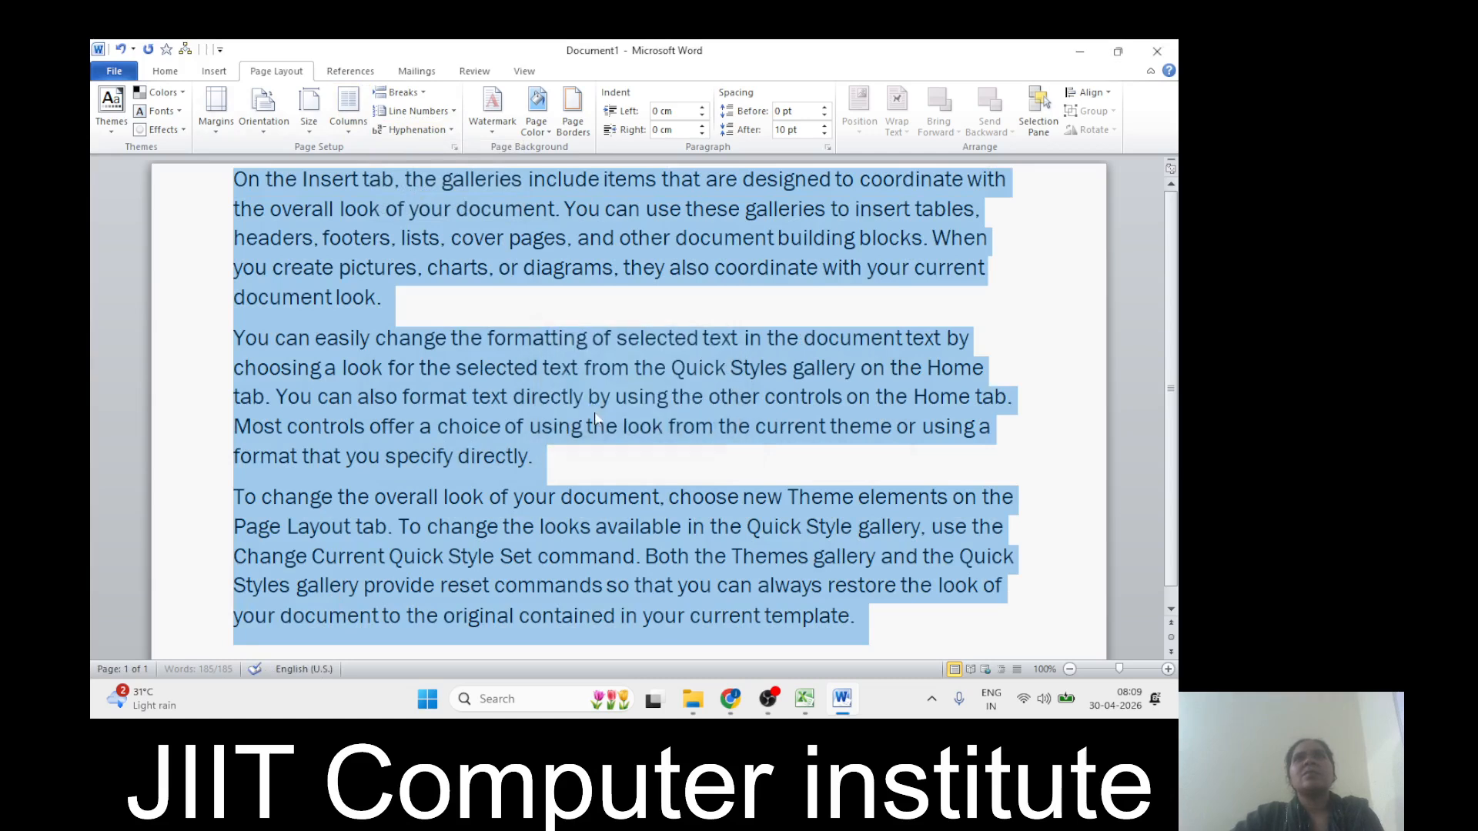
Step: Add space before "current" in the first paragraph so the word hyphenates at the line end, and select "r-"
left_click(513, 270)
left_click(385, 299)
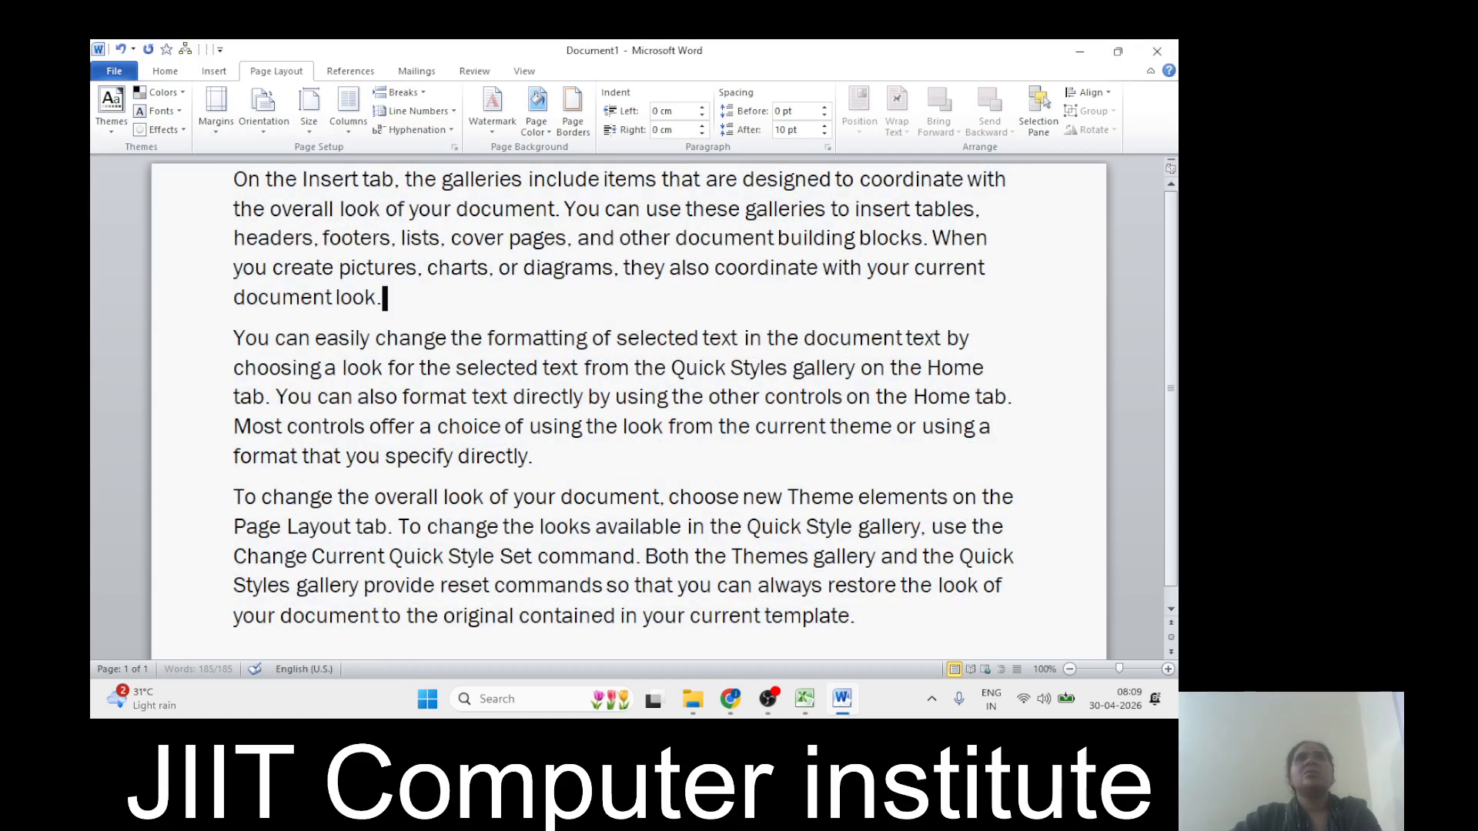
left_click_drag(332, 300, 246, 305)
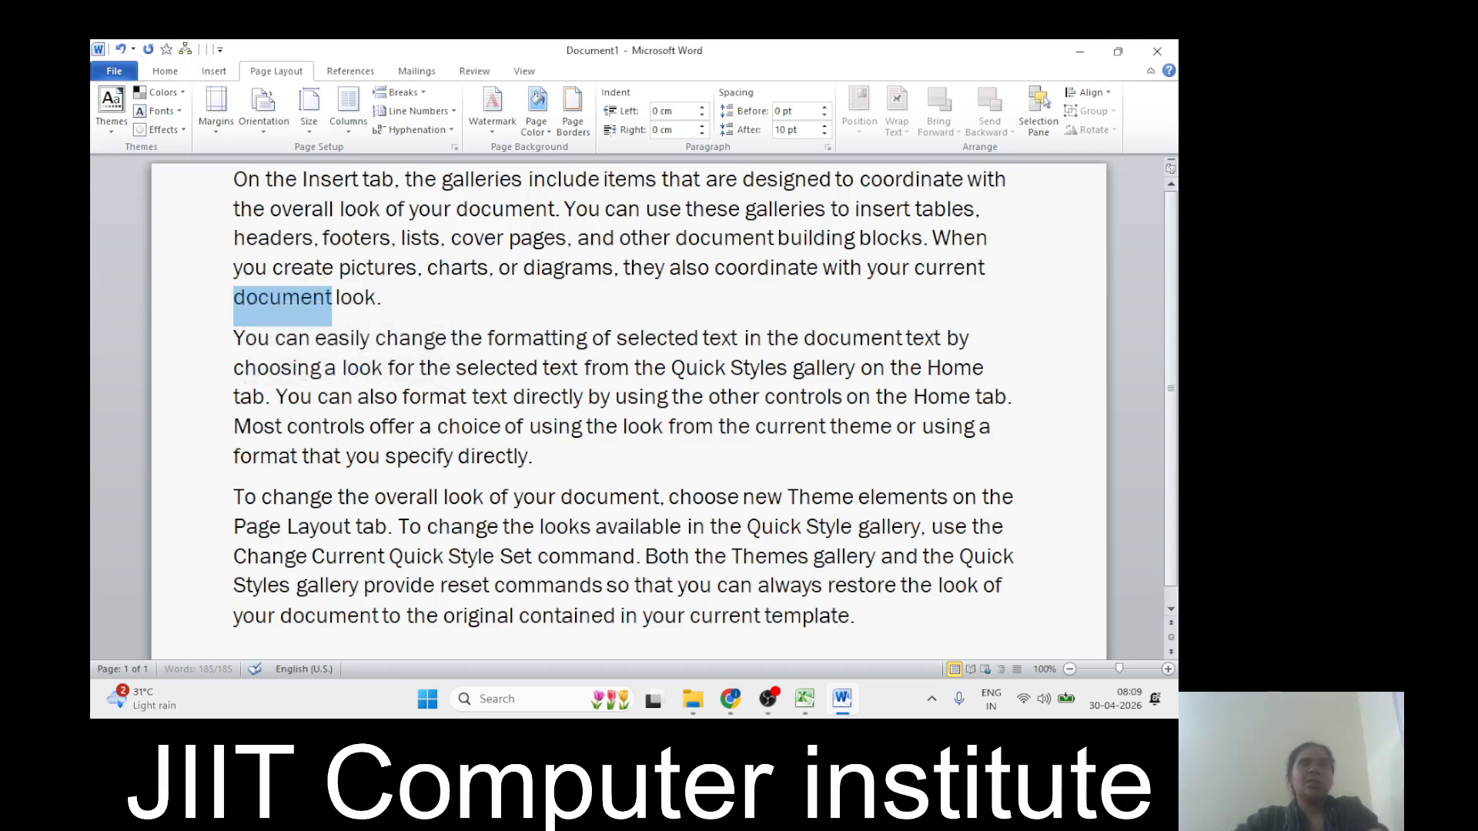
left_click(992, 267)
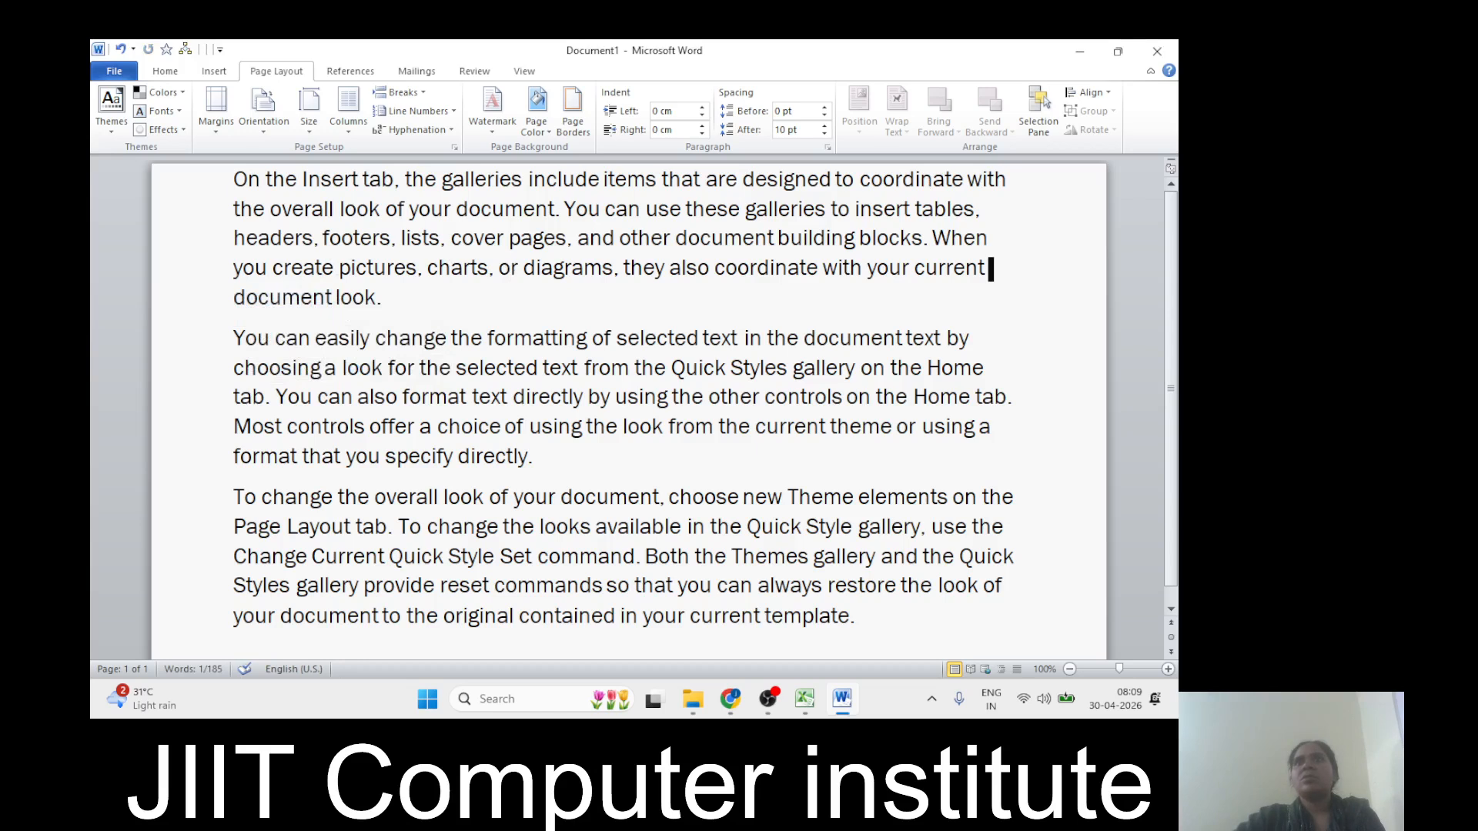
left_click(914, 268)
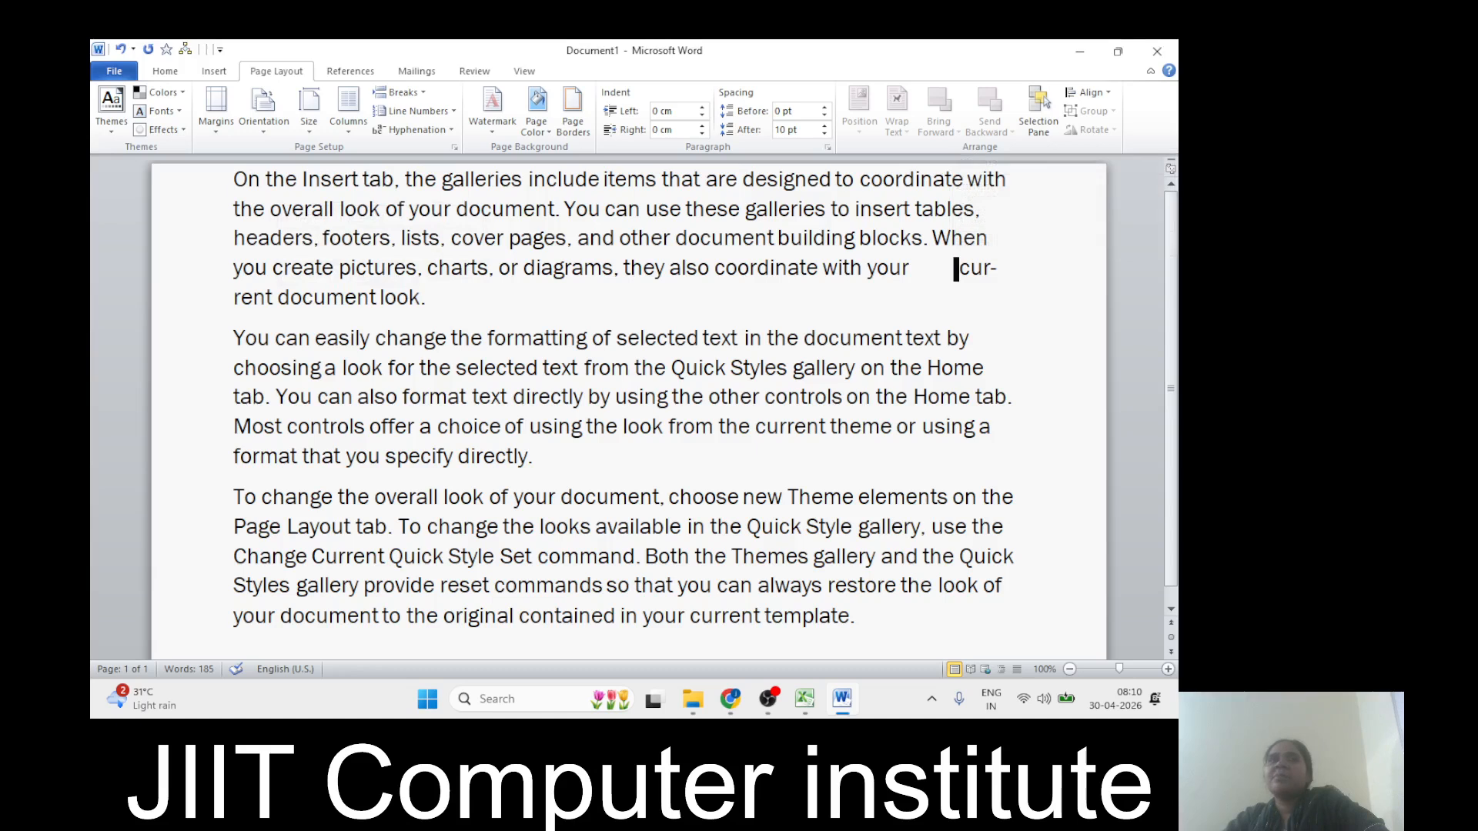
mouse_move(998, 269)
left_mouse_down()
mouse_move(986, 269)
mouse_move(999, 269)
left_mouse_up()
key("shift+Left")
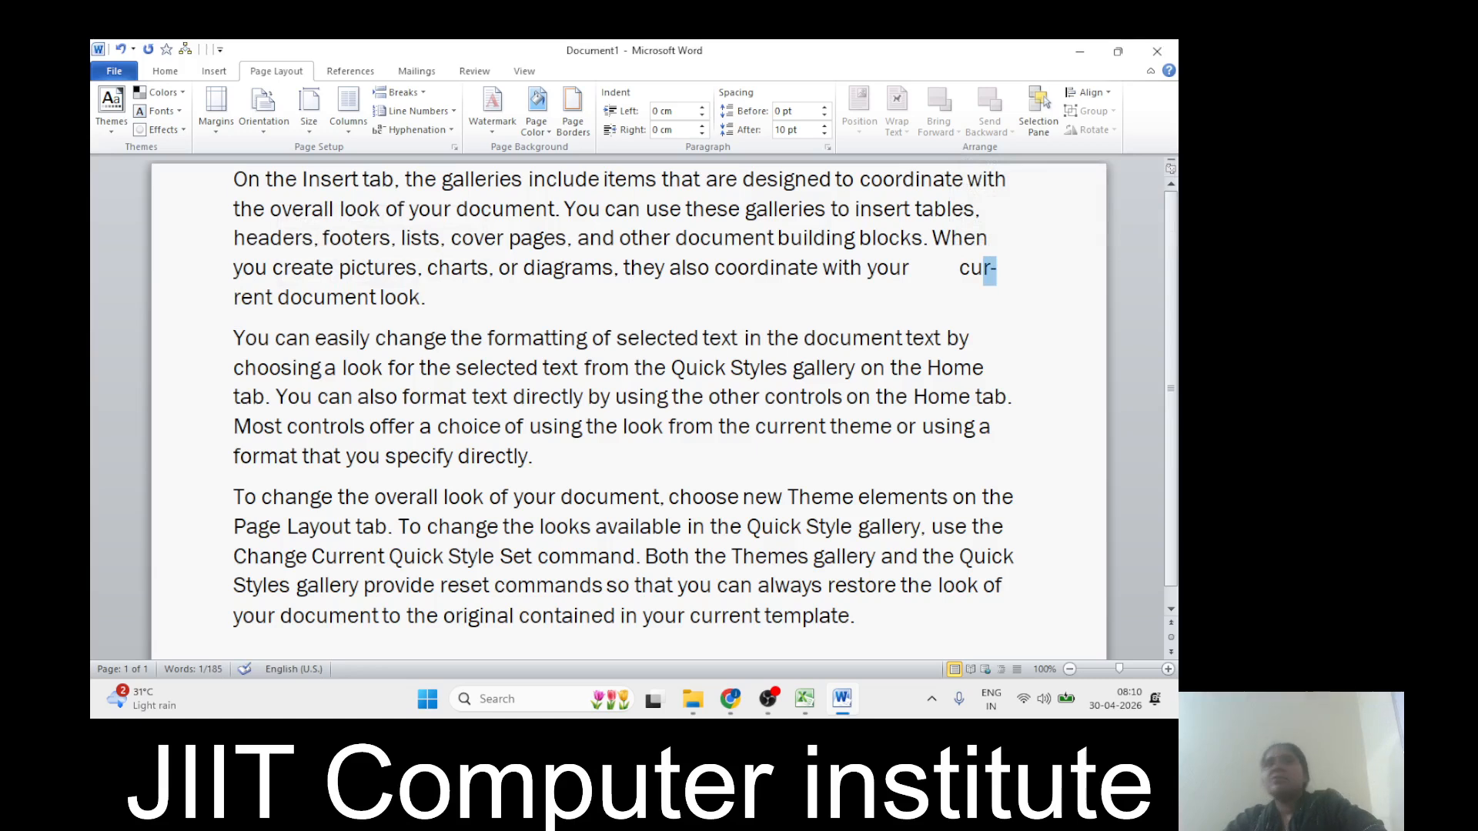
scroll(628, 411, "down", 1)
scroll(628, 411, "up", 1)
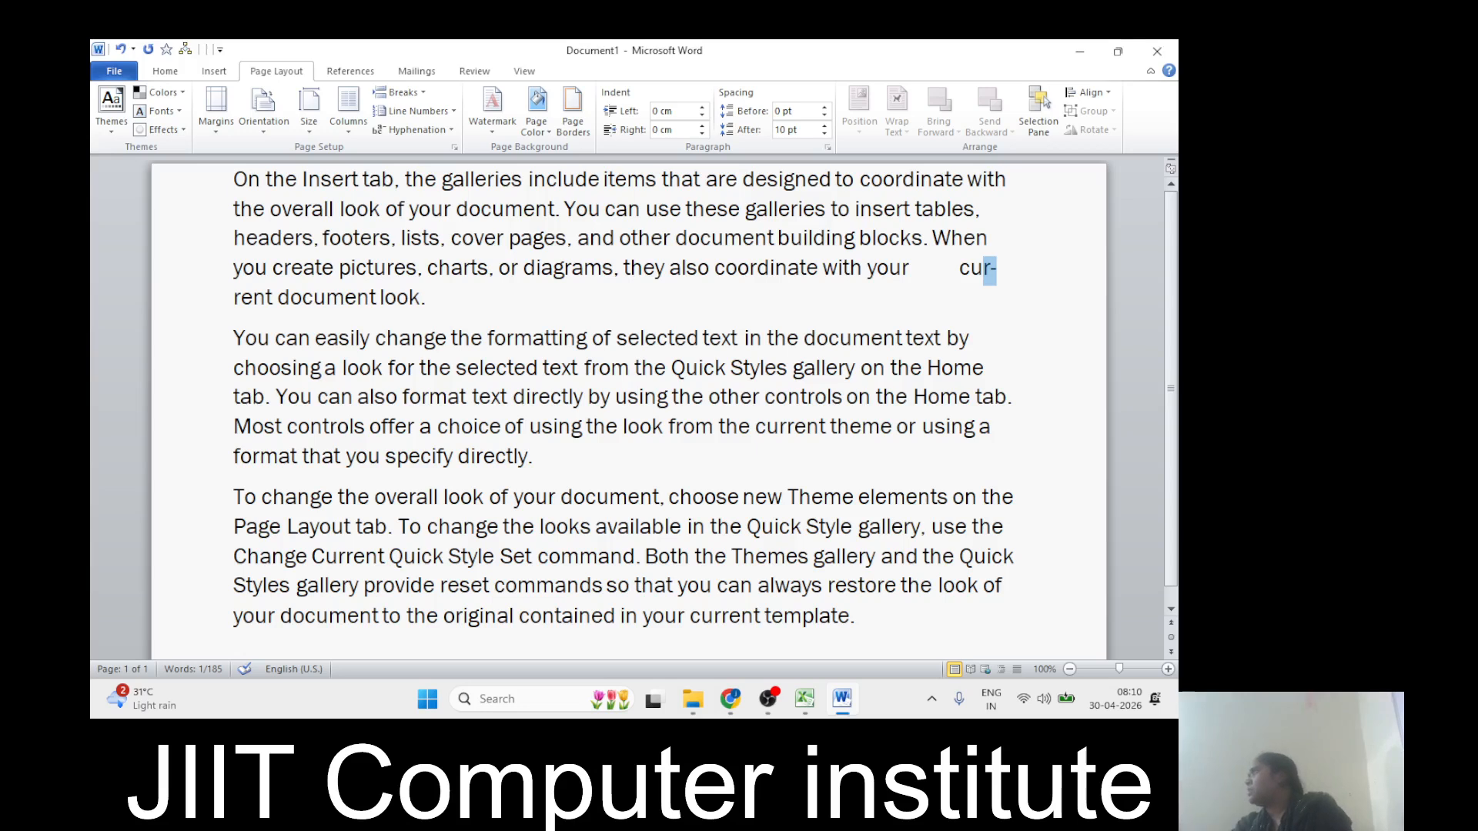
Step: Open the custom watermark settings, try the picture watermark option, and choose Text watermark
left_click(494, 136)
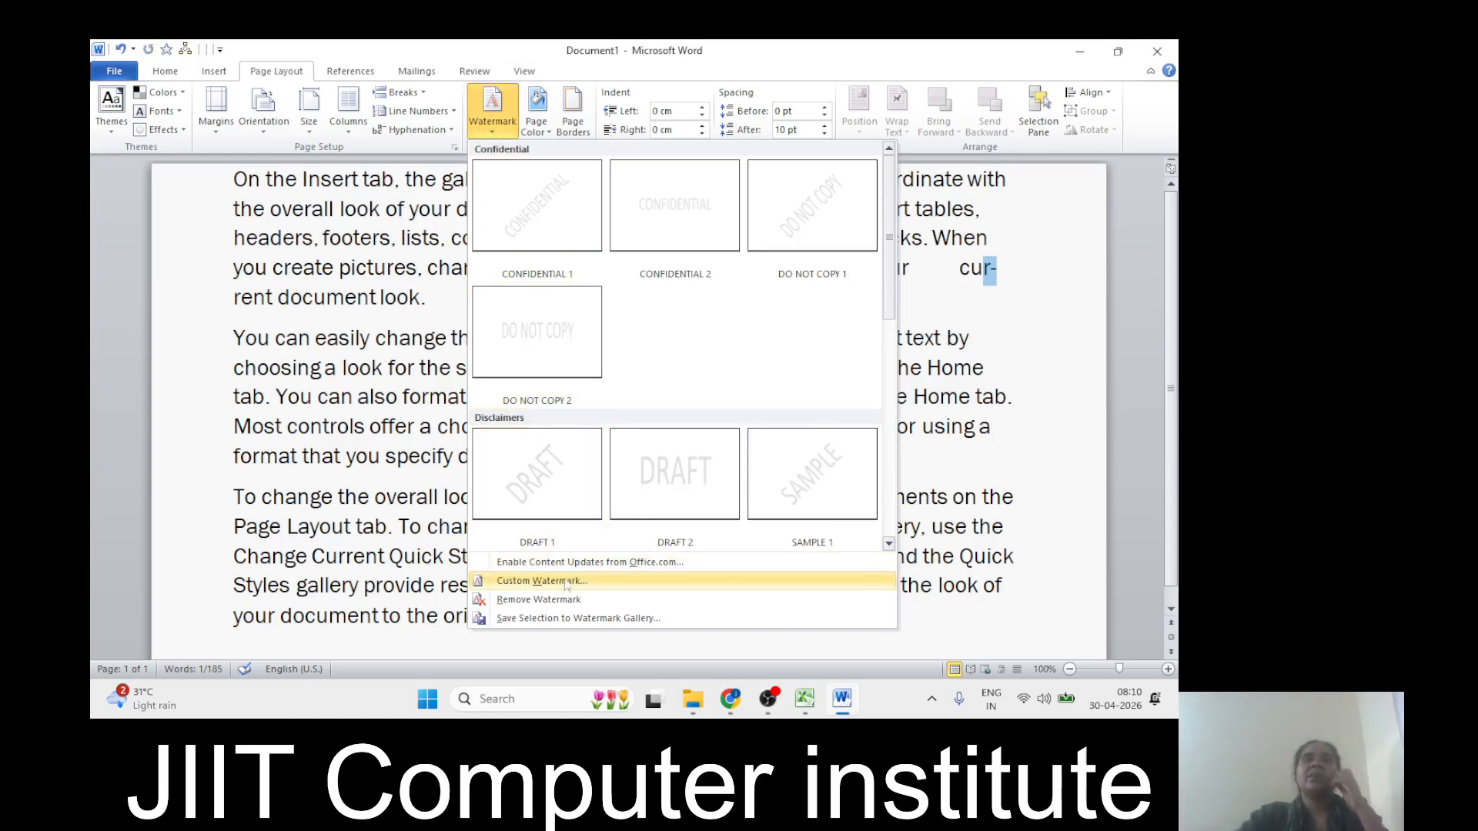
left_click(565, 582)
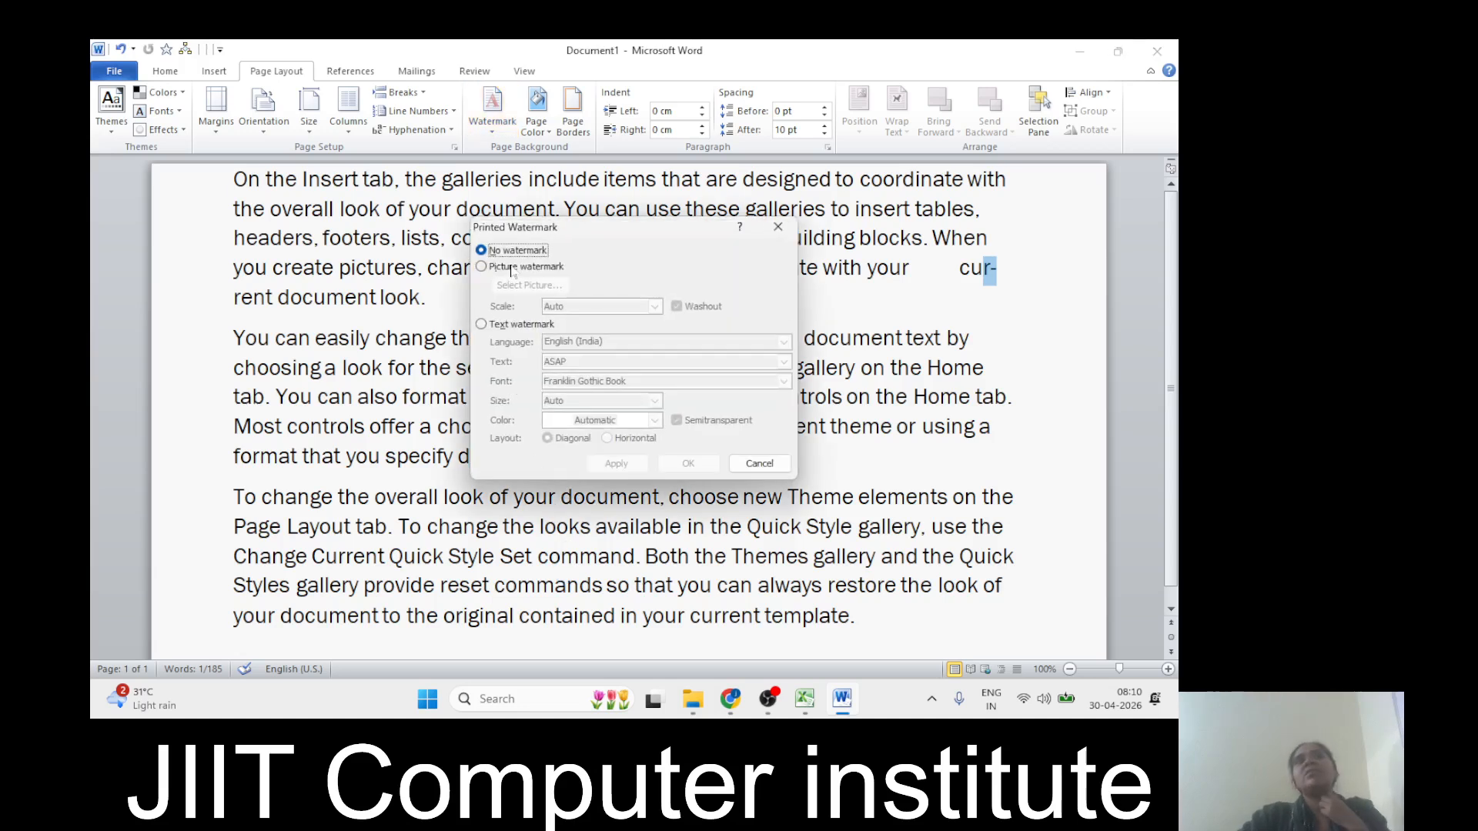
left_click(511, 267)
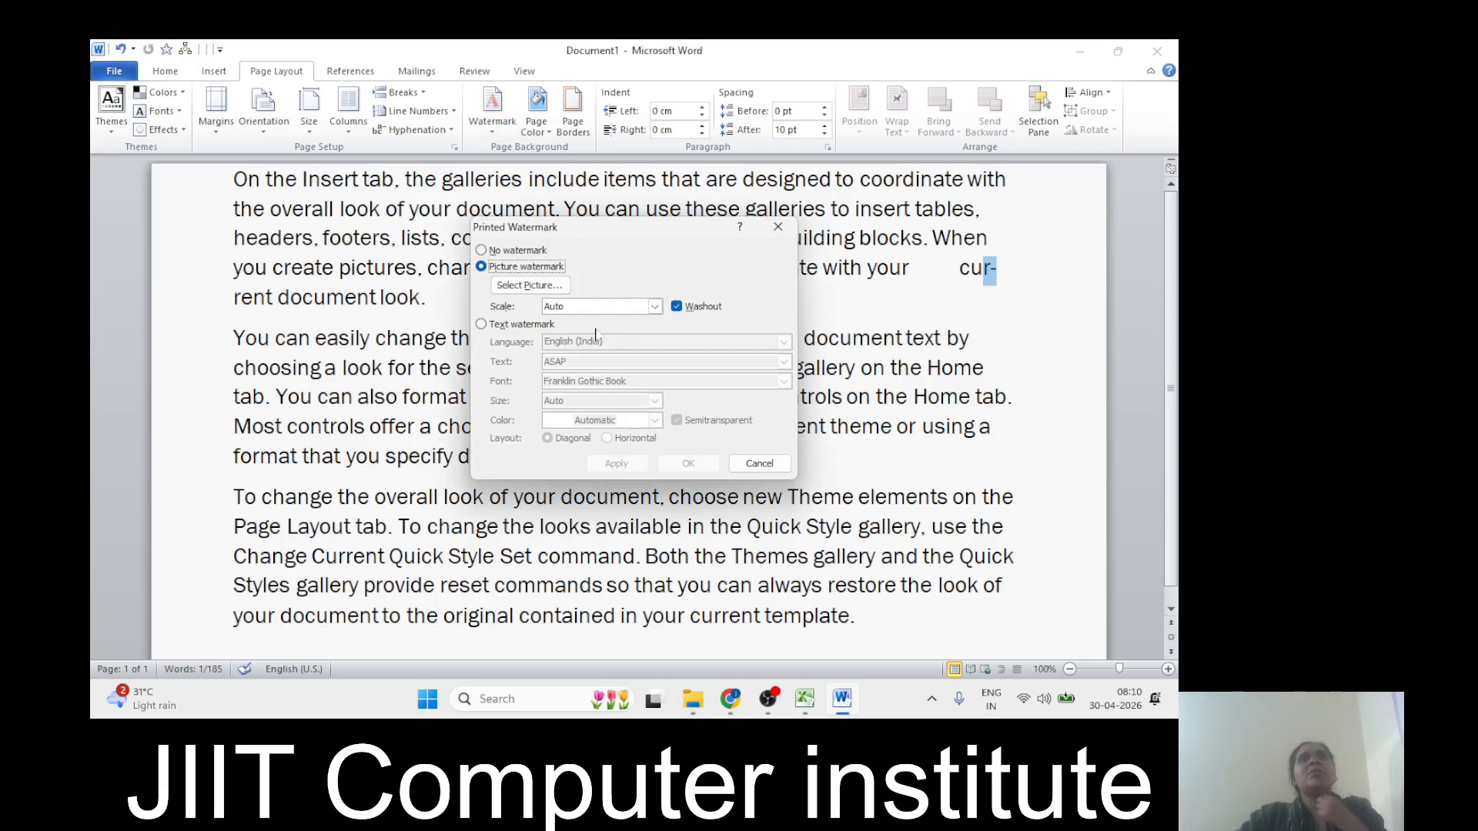
left_click(502, 327)
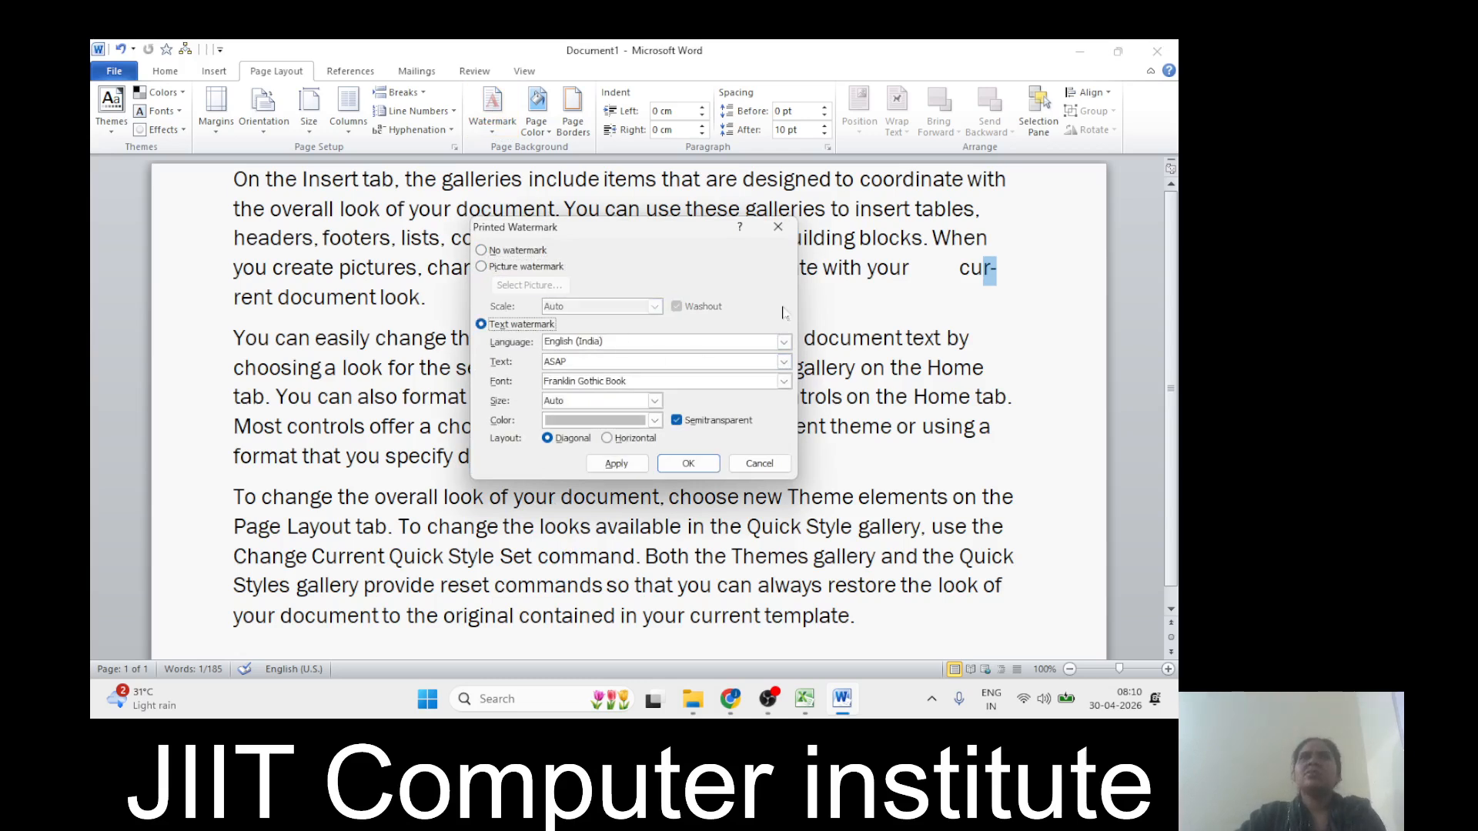
Step: Try the preset texts CONFIDENTIAL and ASAP for the watermark
left_click(783, 363)
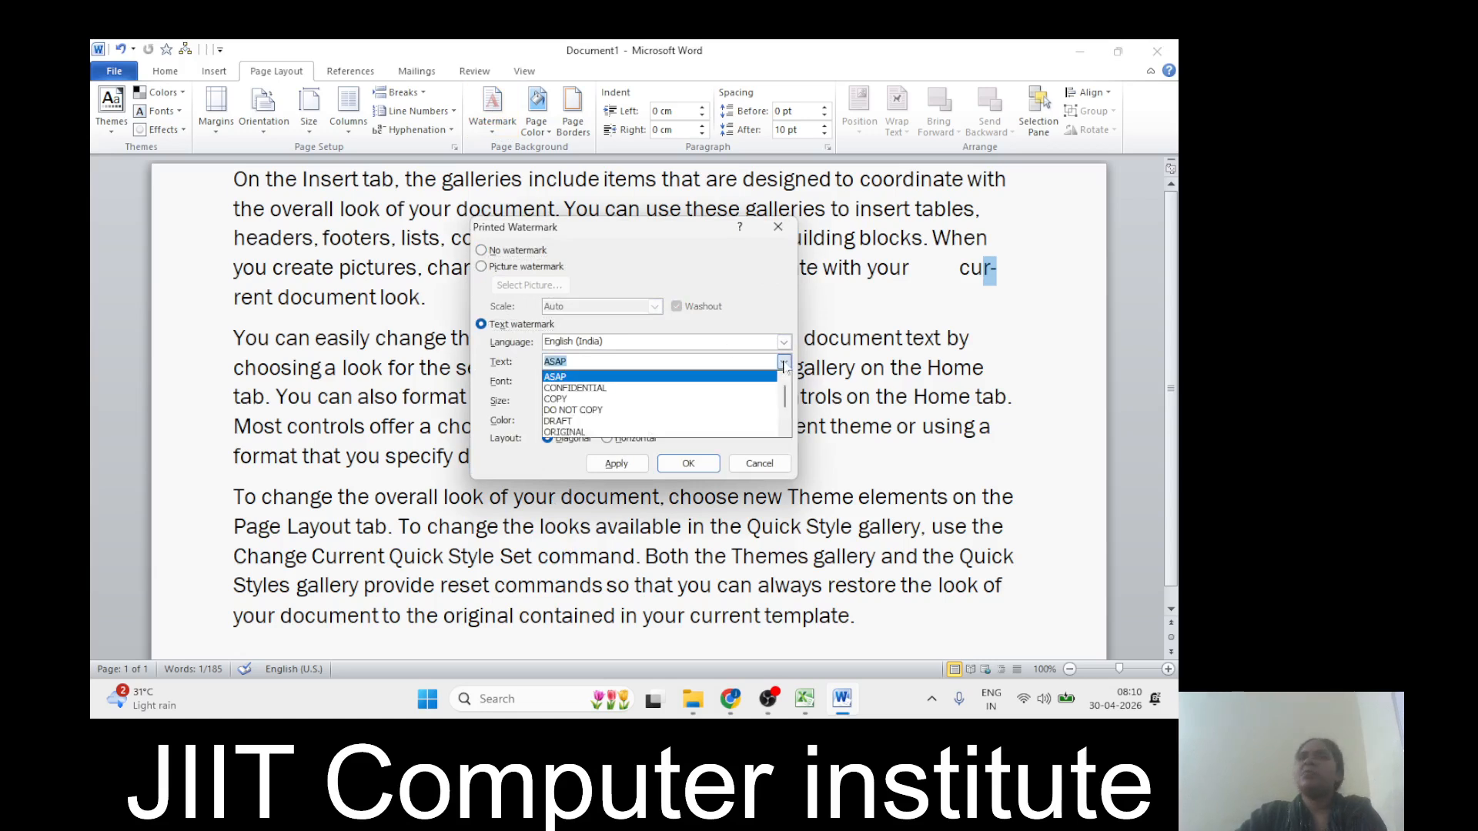
left_click(605, 388)
left_click(783, 362)
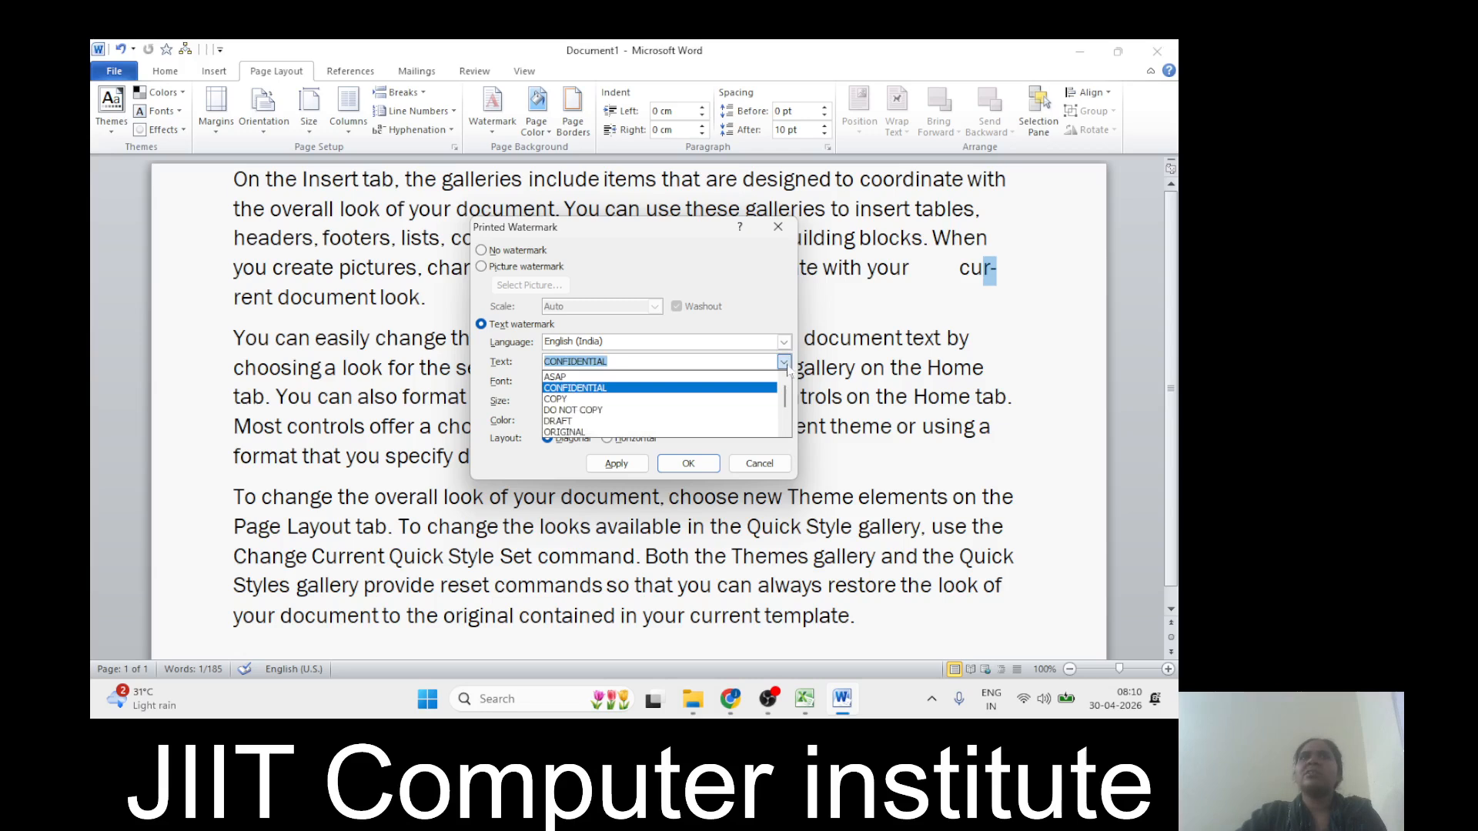
key("Return")
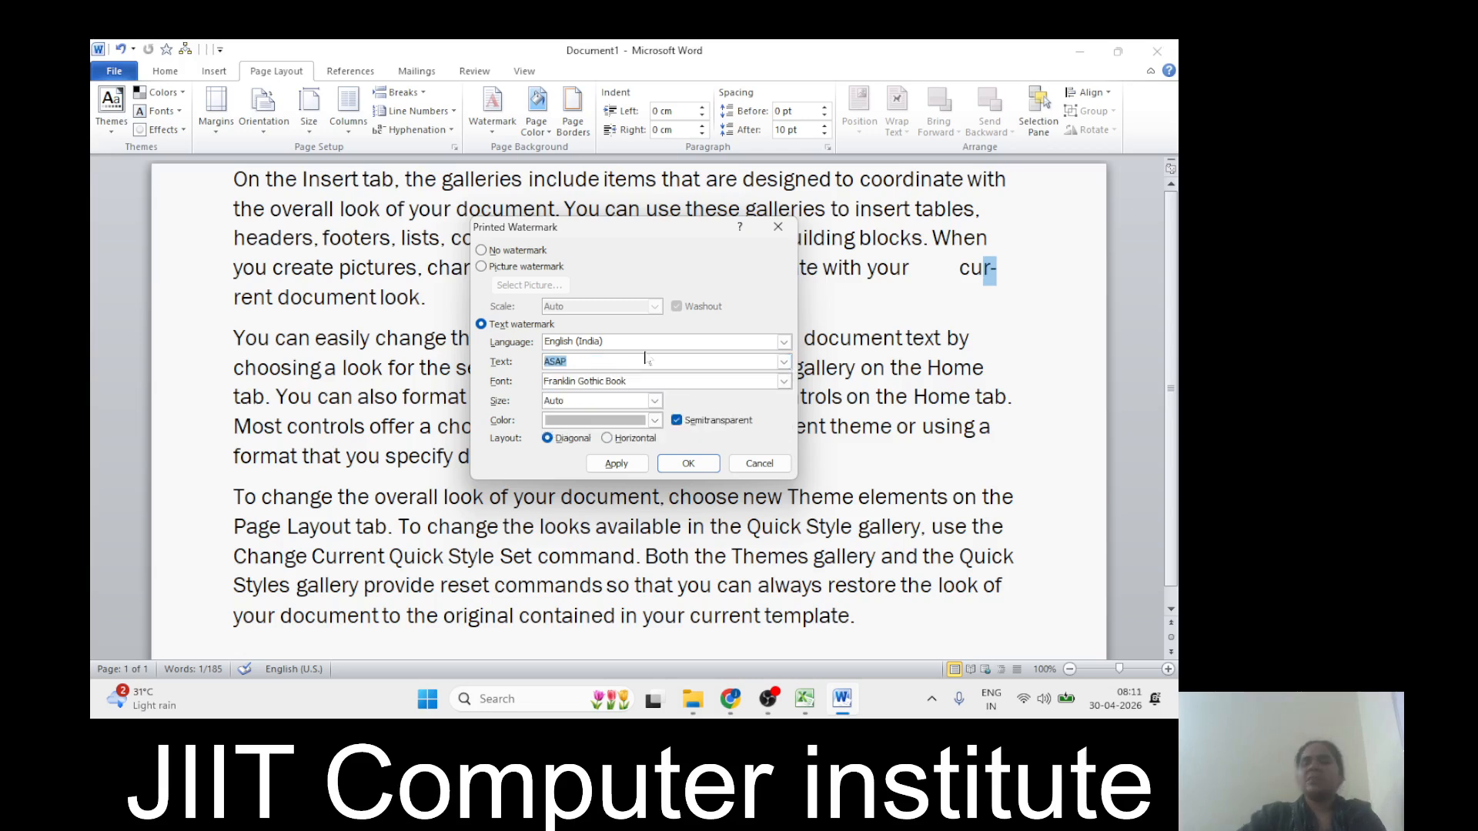
Step: Replace the watermark text with "jiit computer"
key("BackSpace")
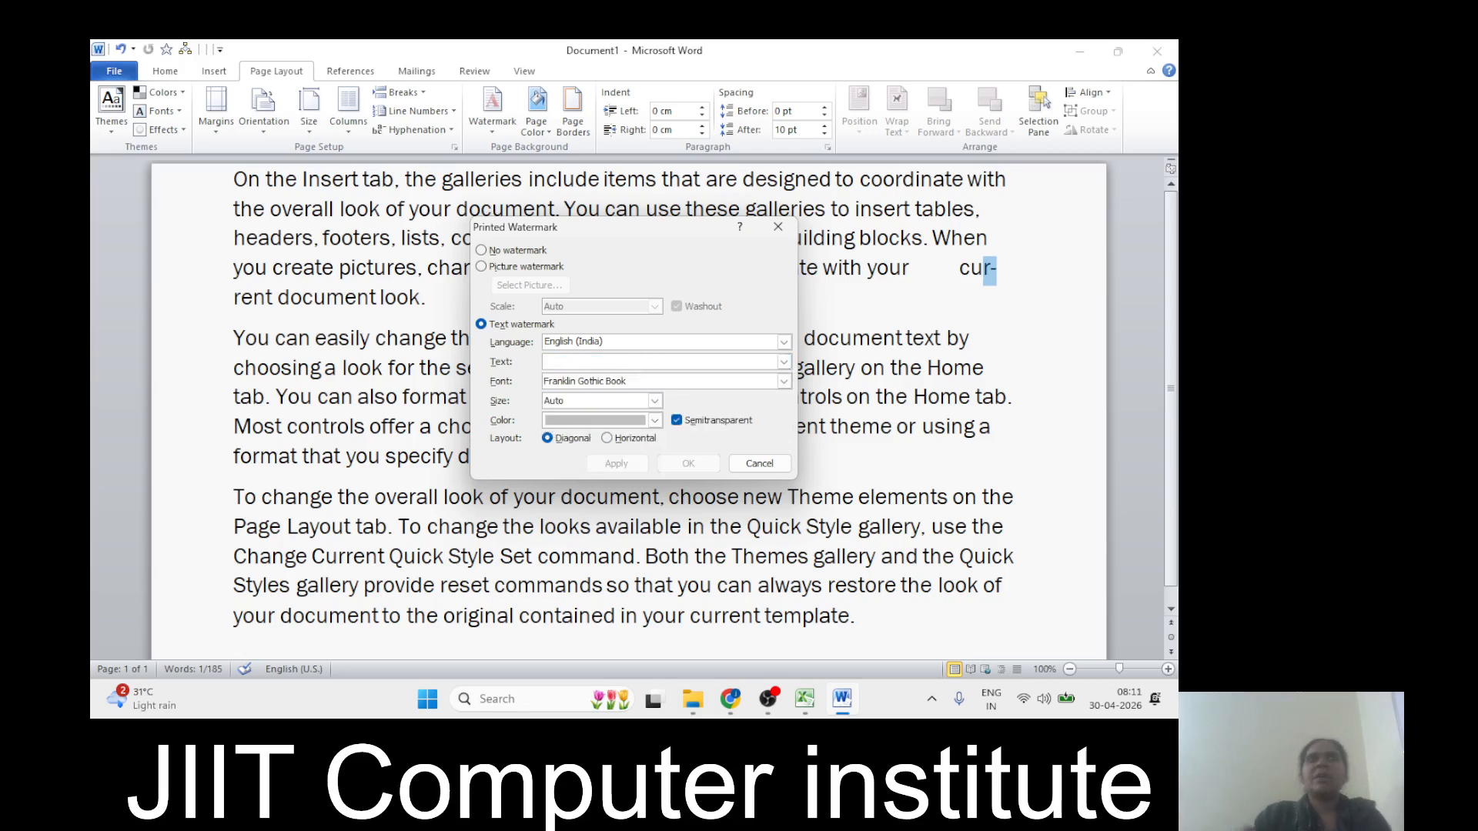
type("JI")
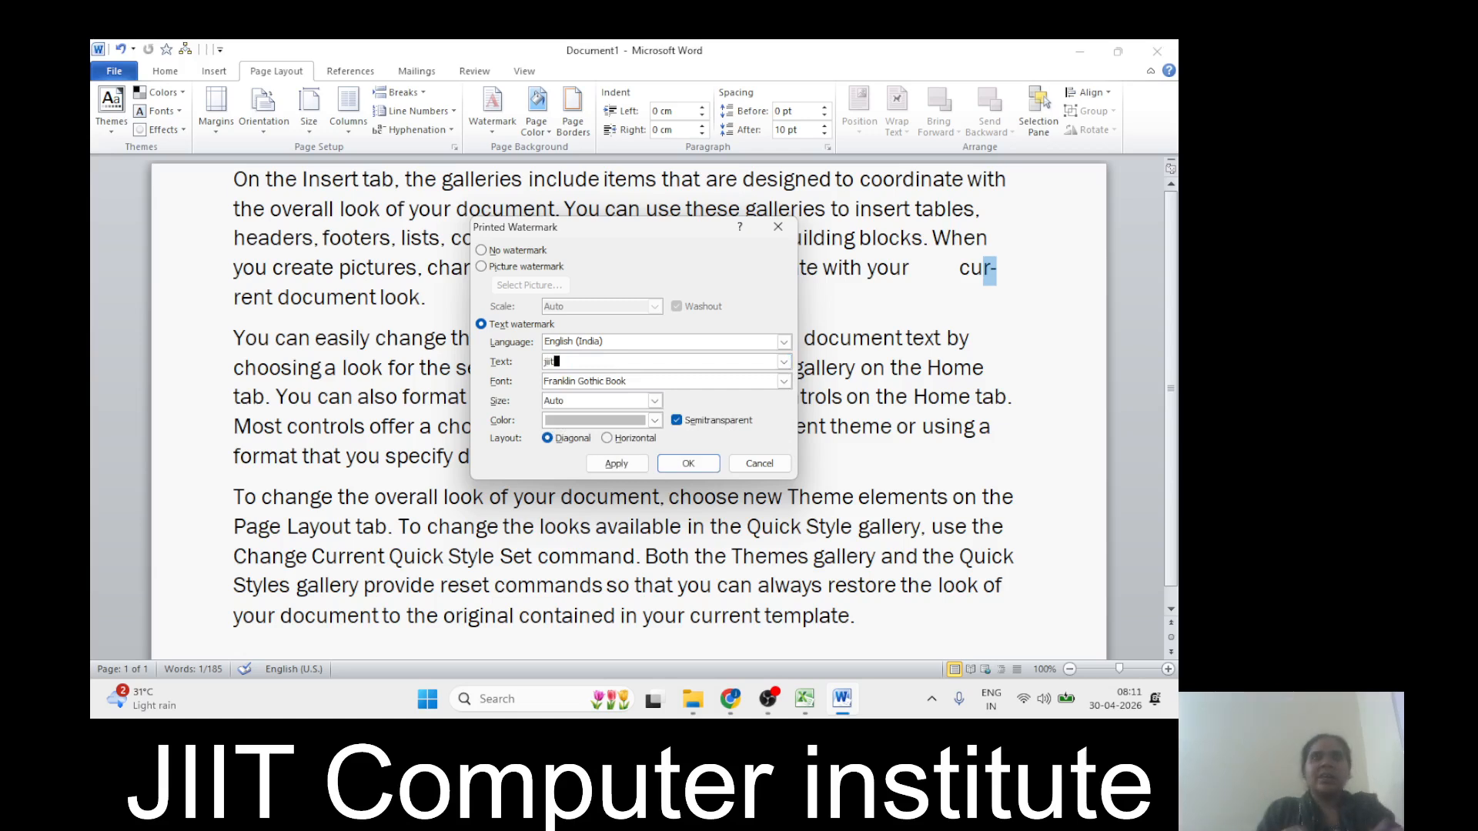
type("it comp")
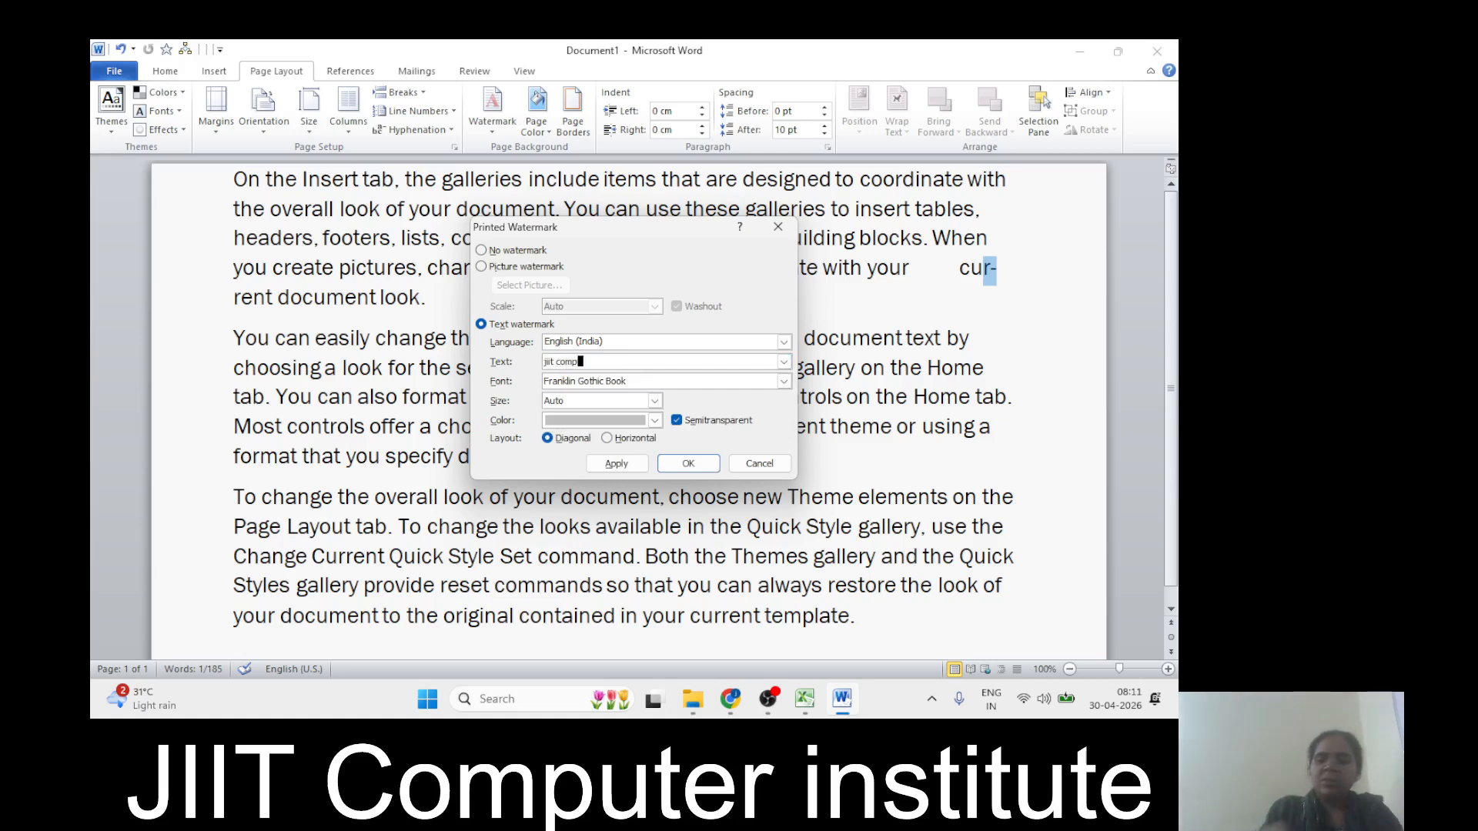
type("uter")
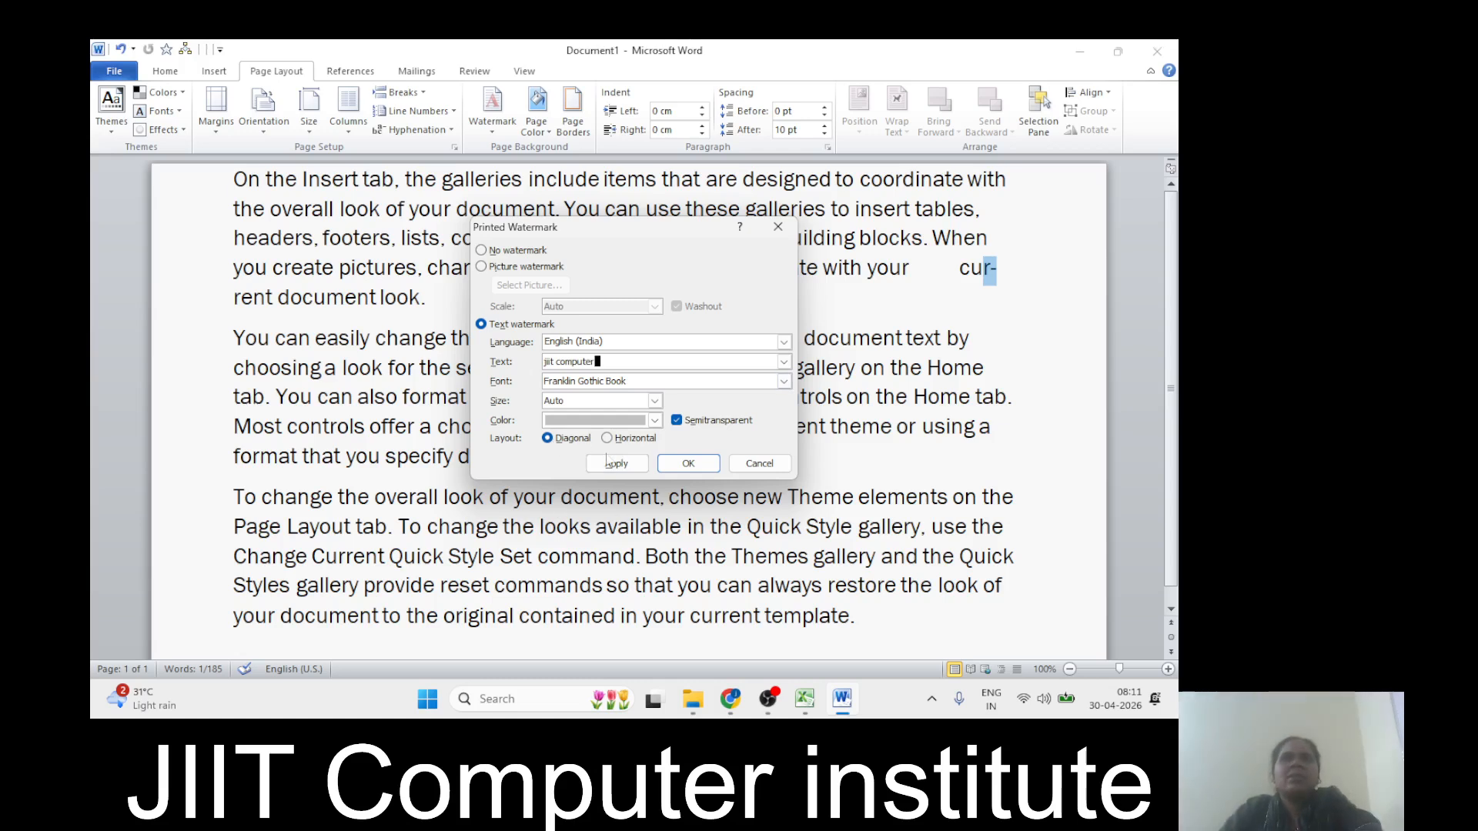
Step: Set the watermark text size to 44 and its color to standard red
left_click(655, 400)
left_click(571, 451)
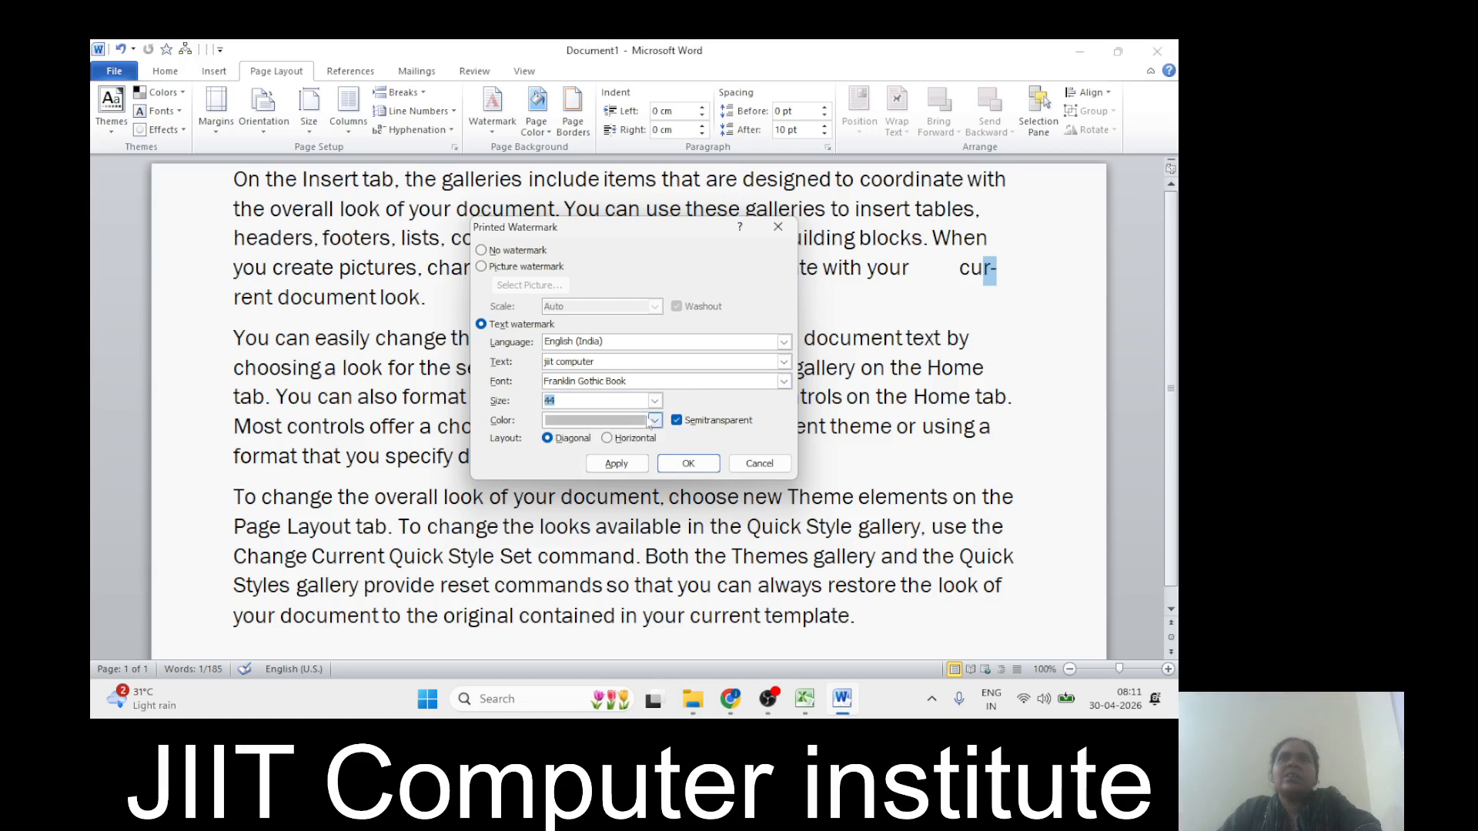
left_click(653, 420)
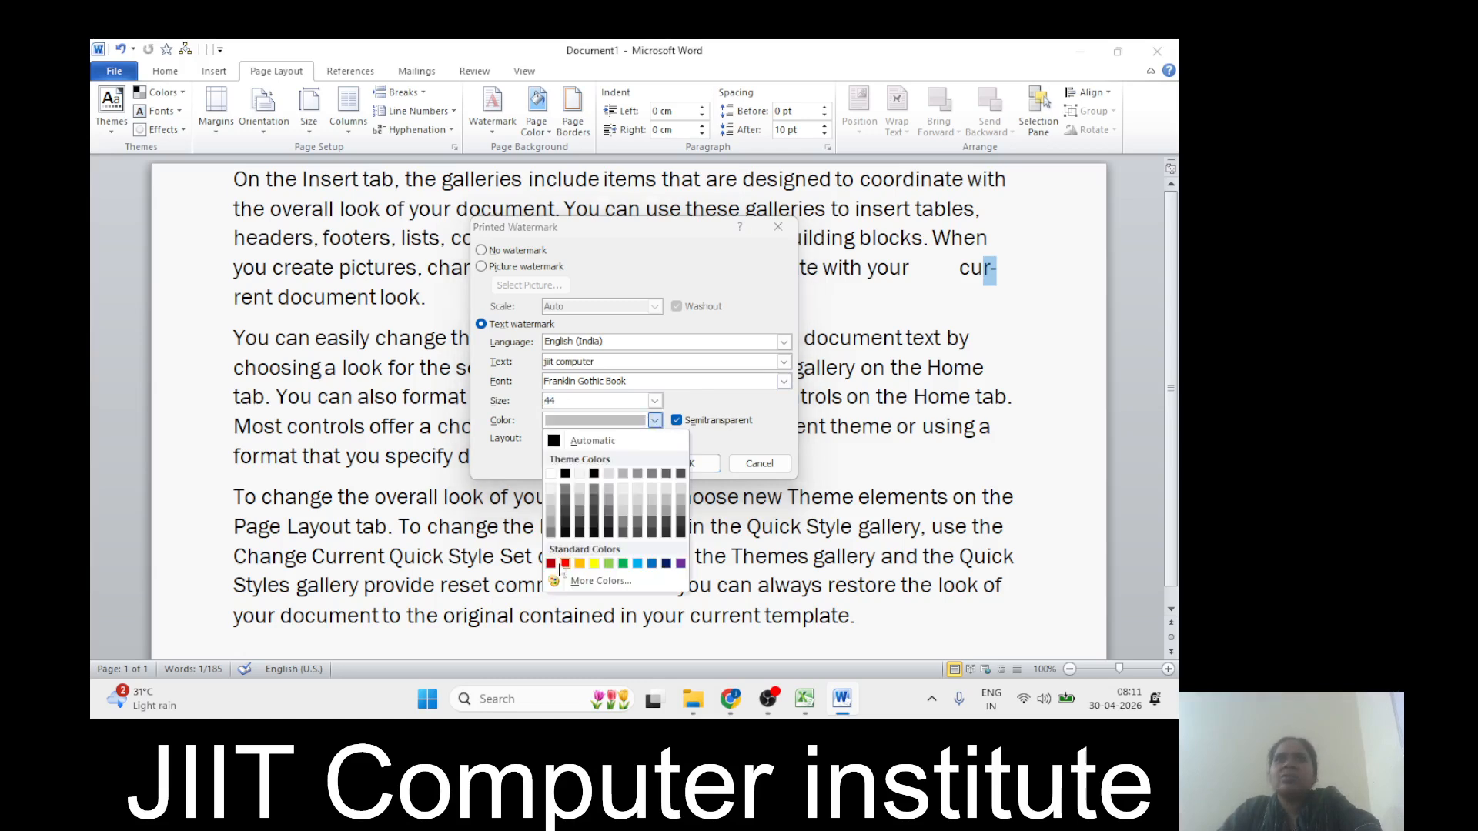
left_click(565, 564)
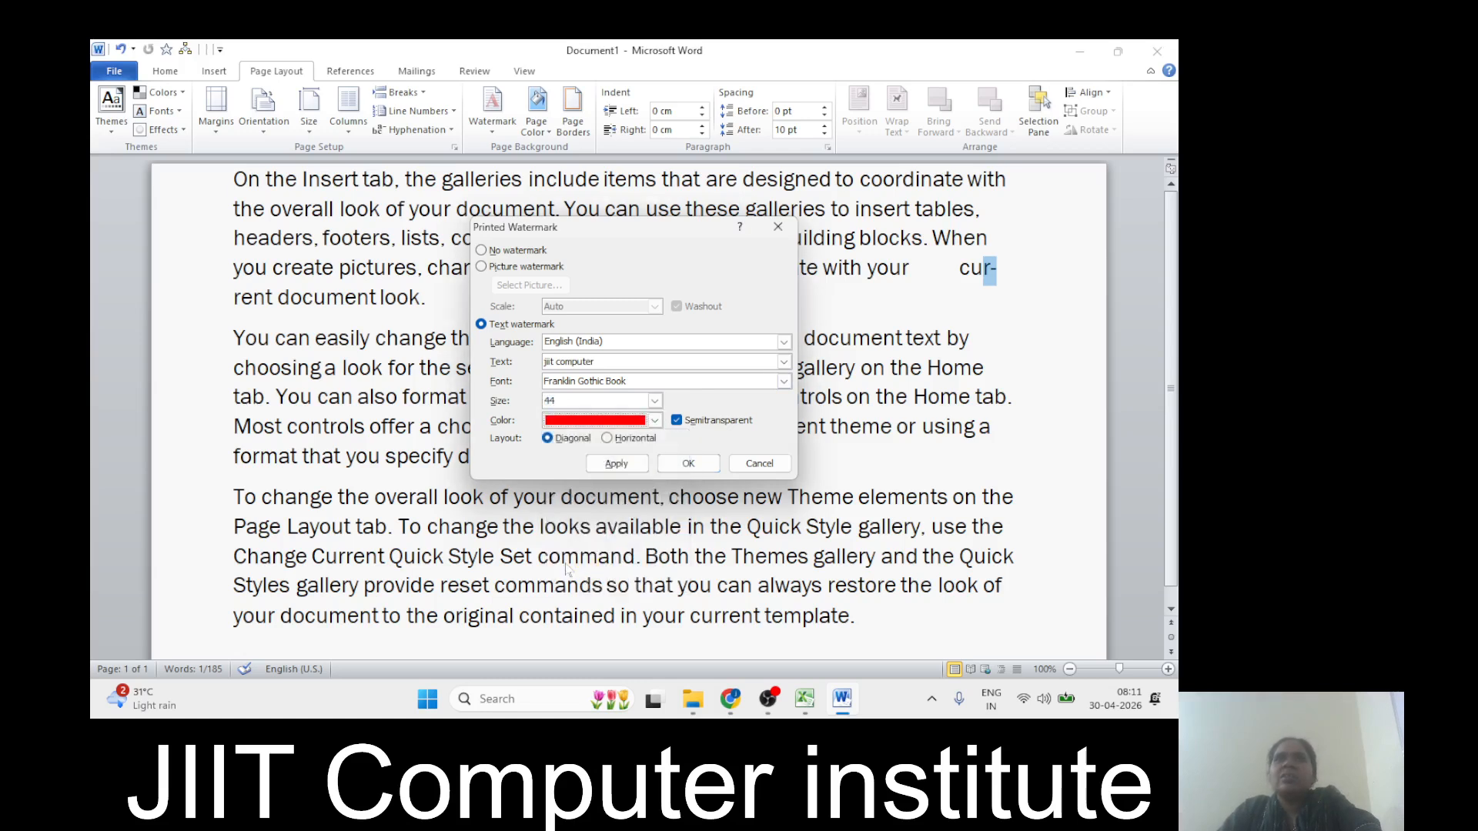
Step: Apply the configured text watermark to the document, close the watermark settings and remove the watermark again
left_click(617, 464)
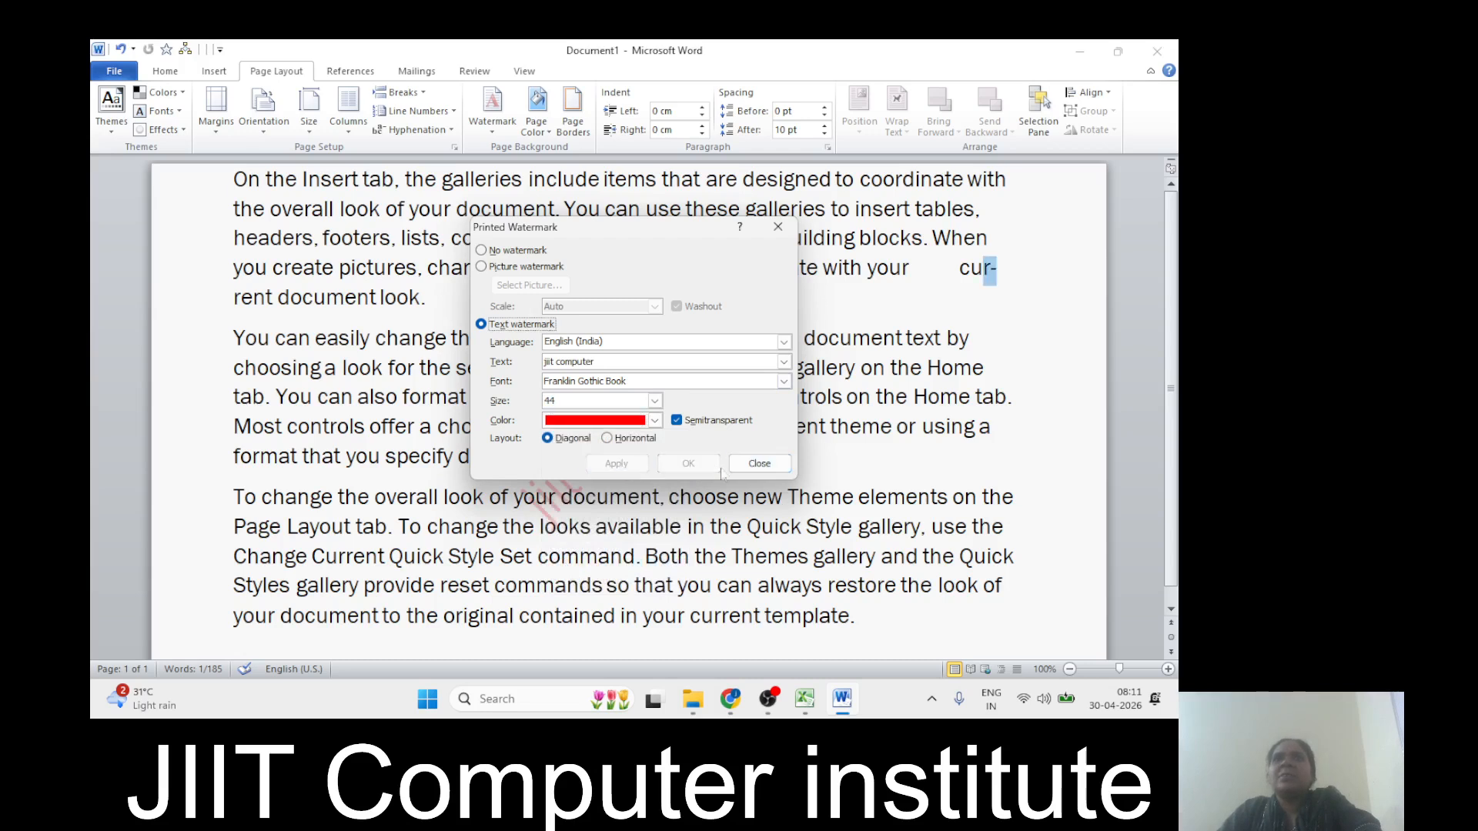
left_click(755, 465)
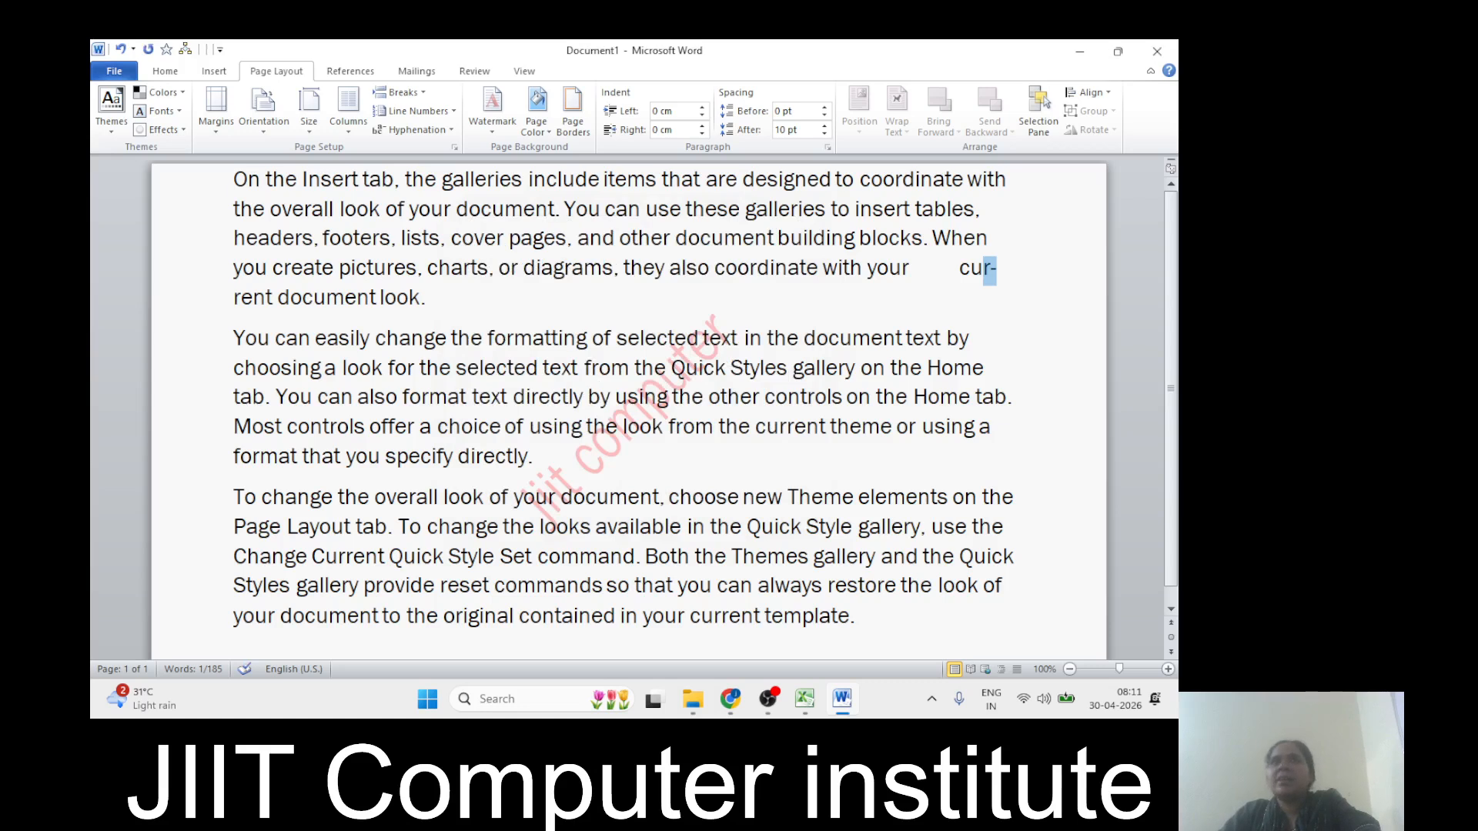
left_click_drag(429, 298, 640, 498)
left_click(641, 498)
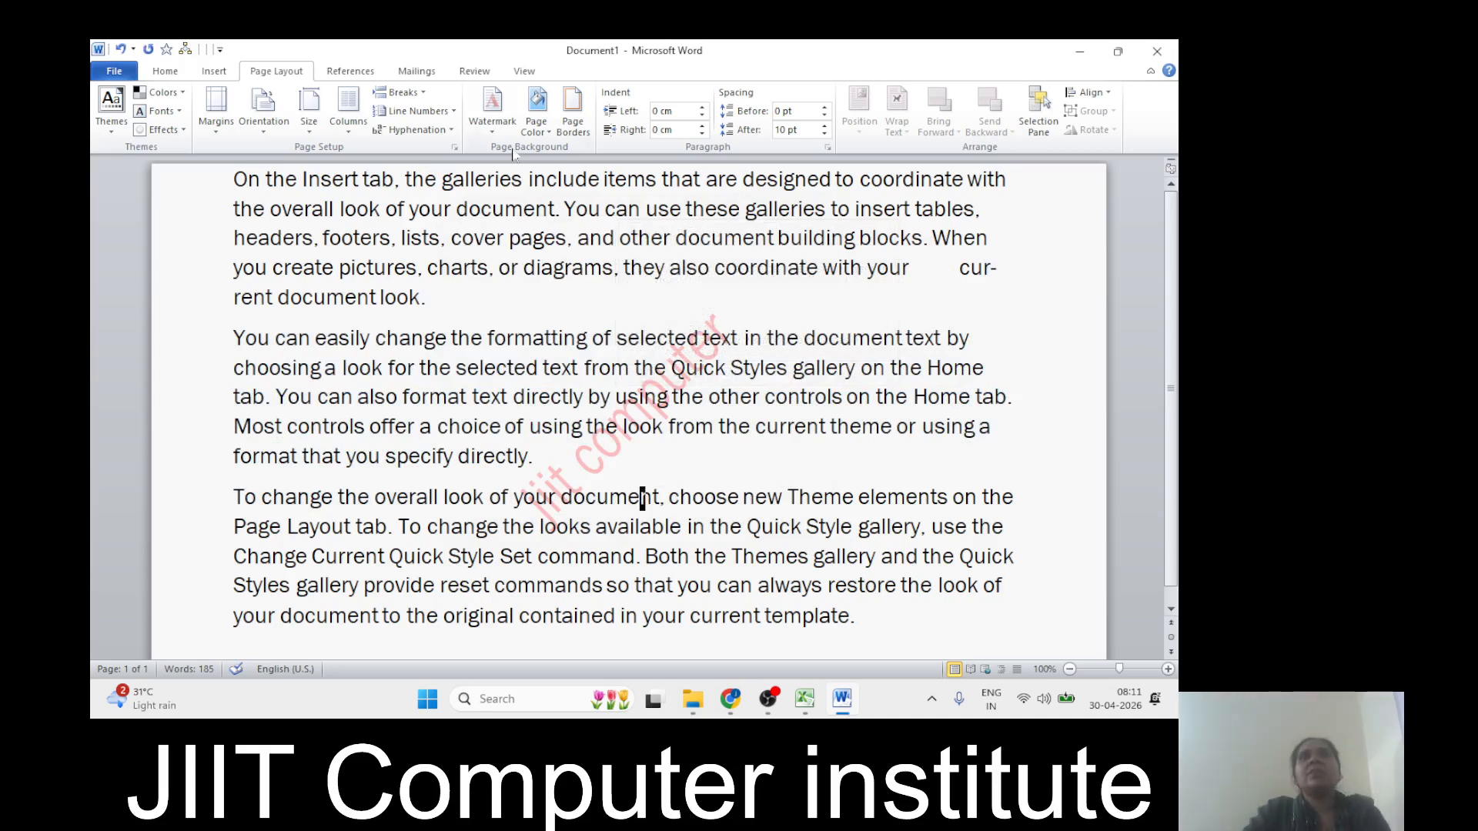
left_click(492, 108)
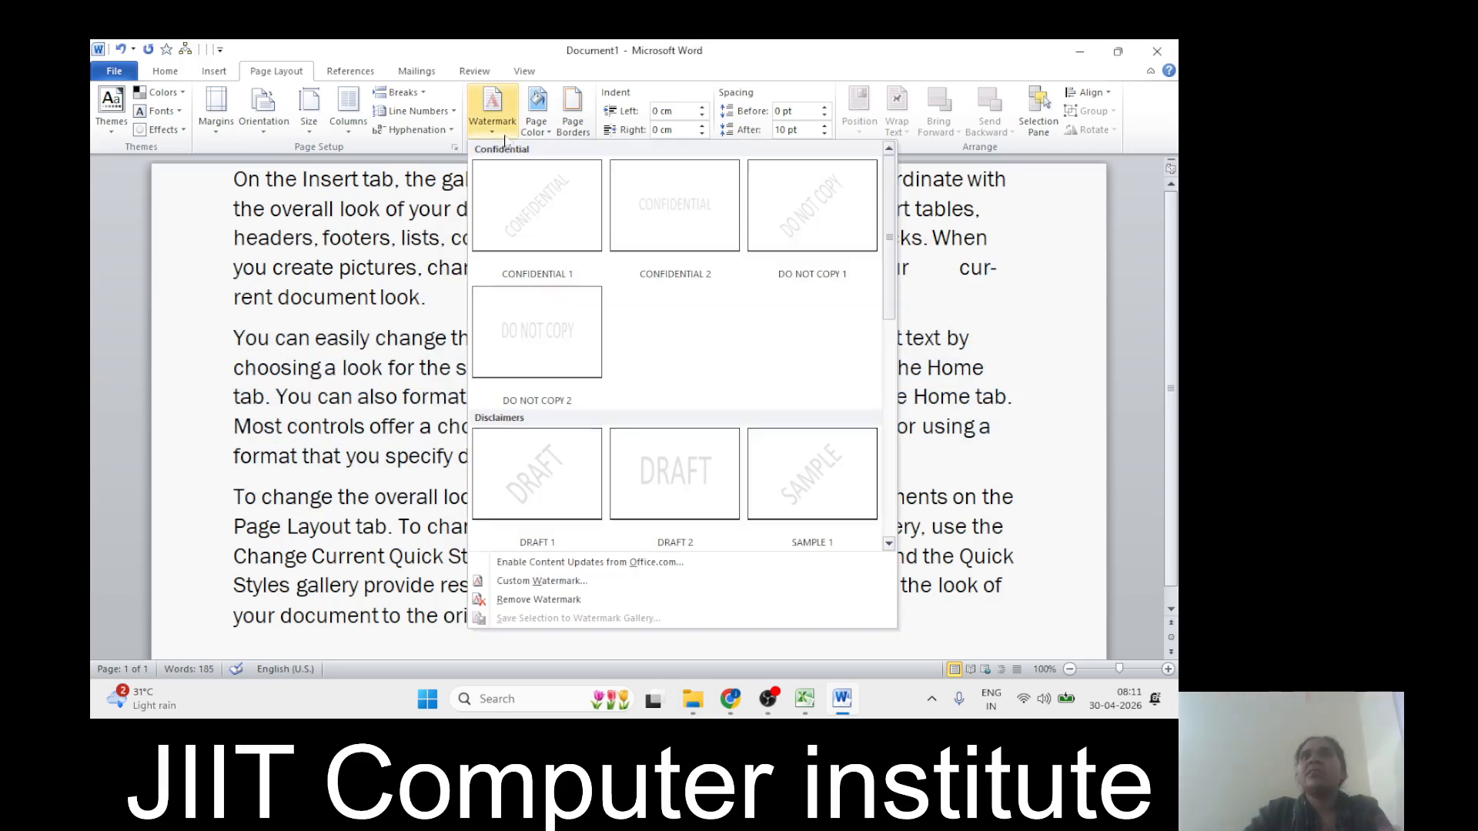
left_click(532, 599)
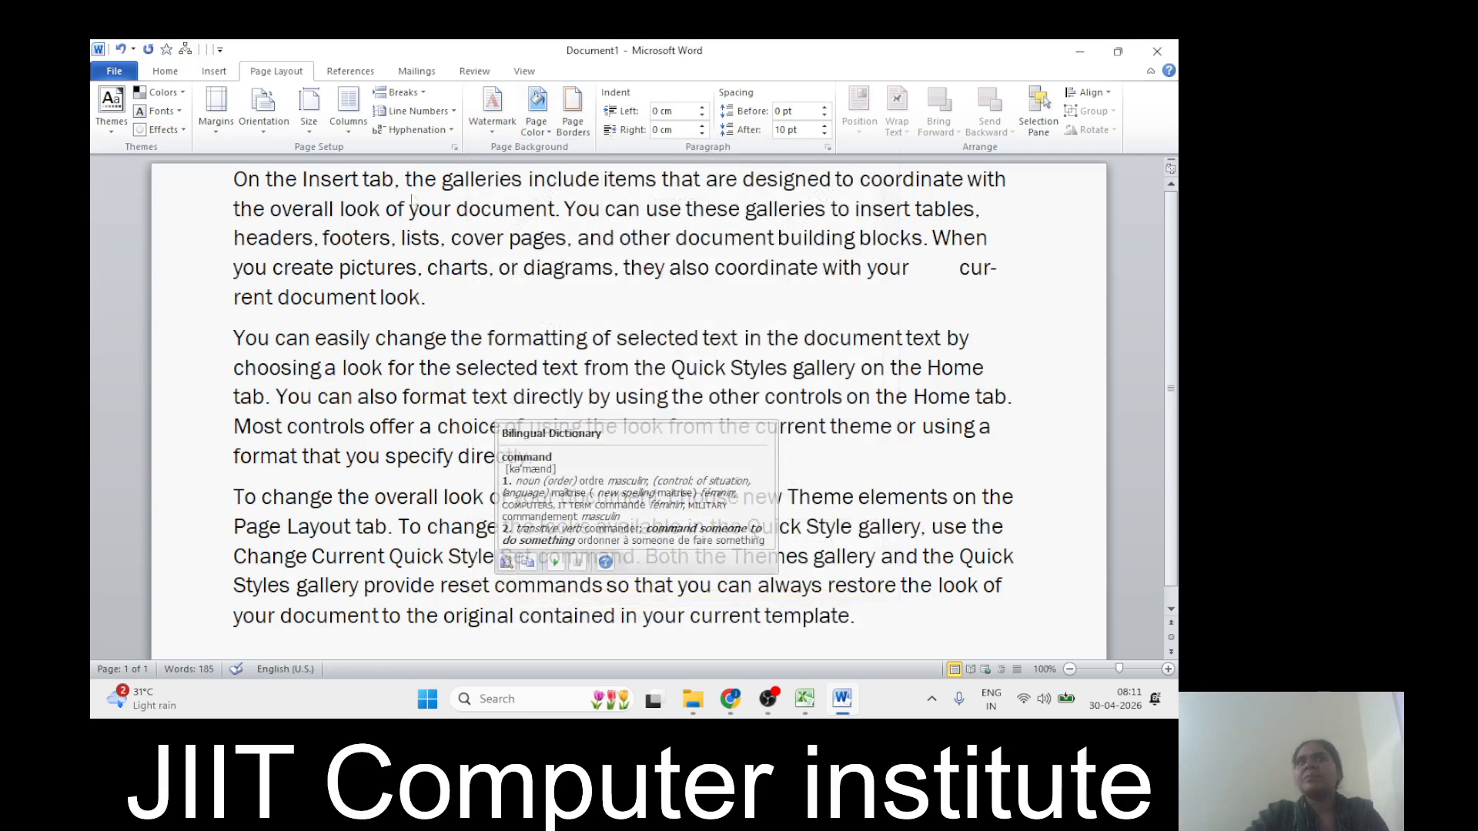
Step: Open the custom watermark settings, choose Picture watermark and browse for a picture file
left_click(483, 125)
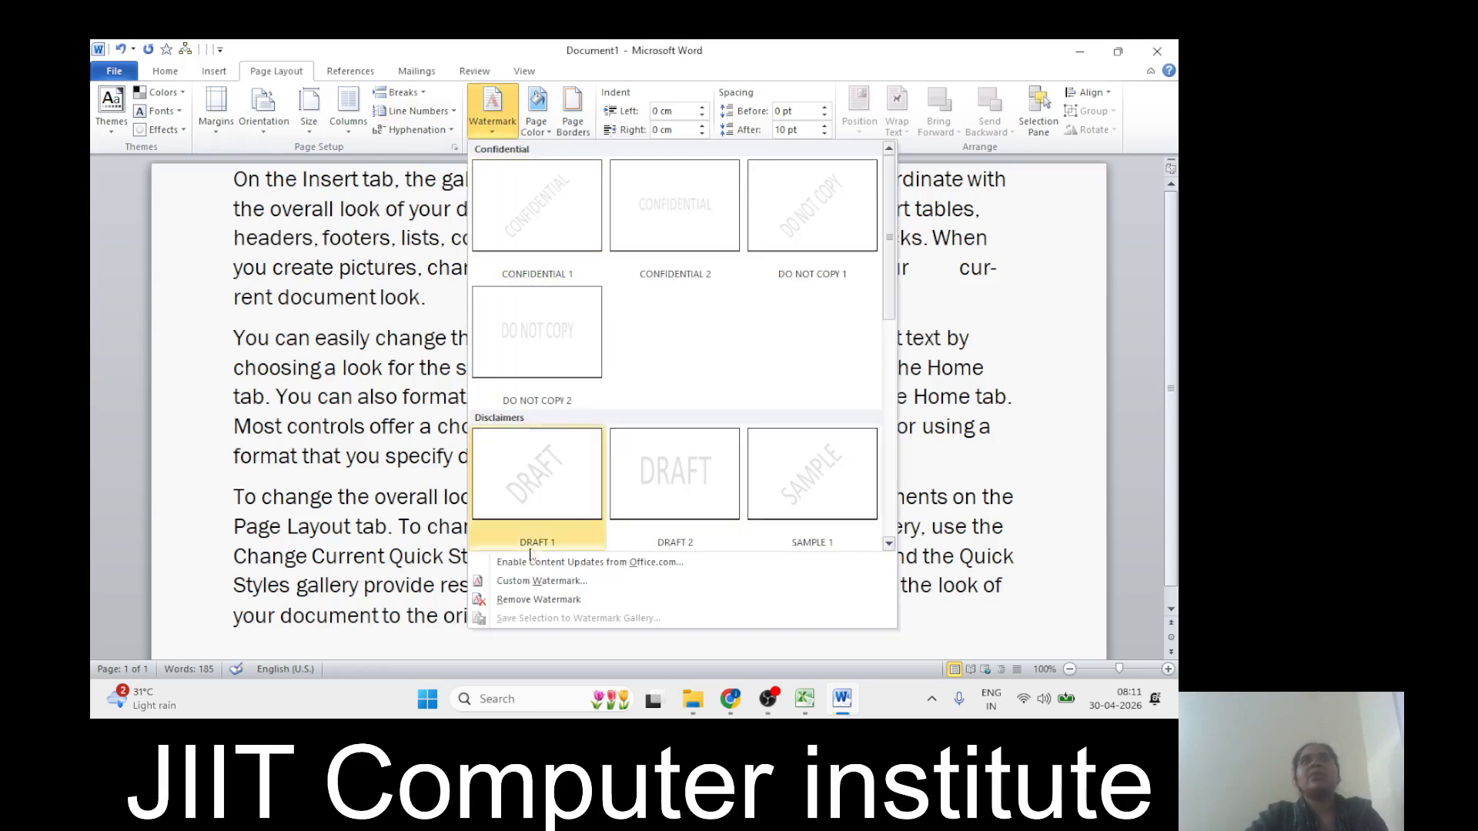
left_click(537, 581)
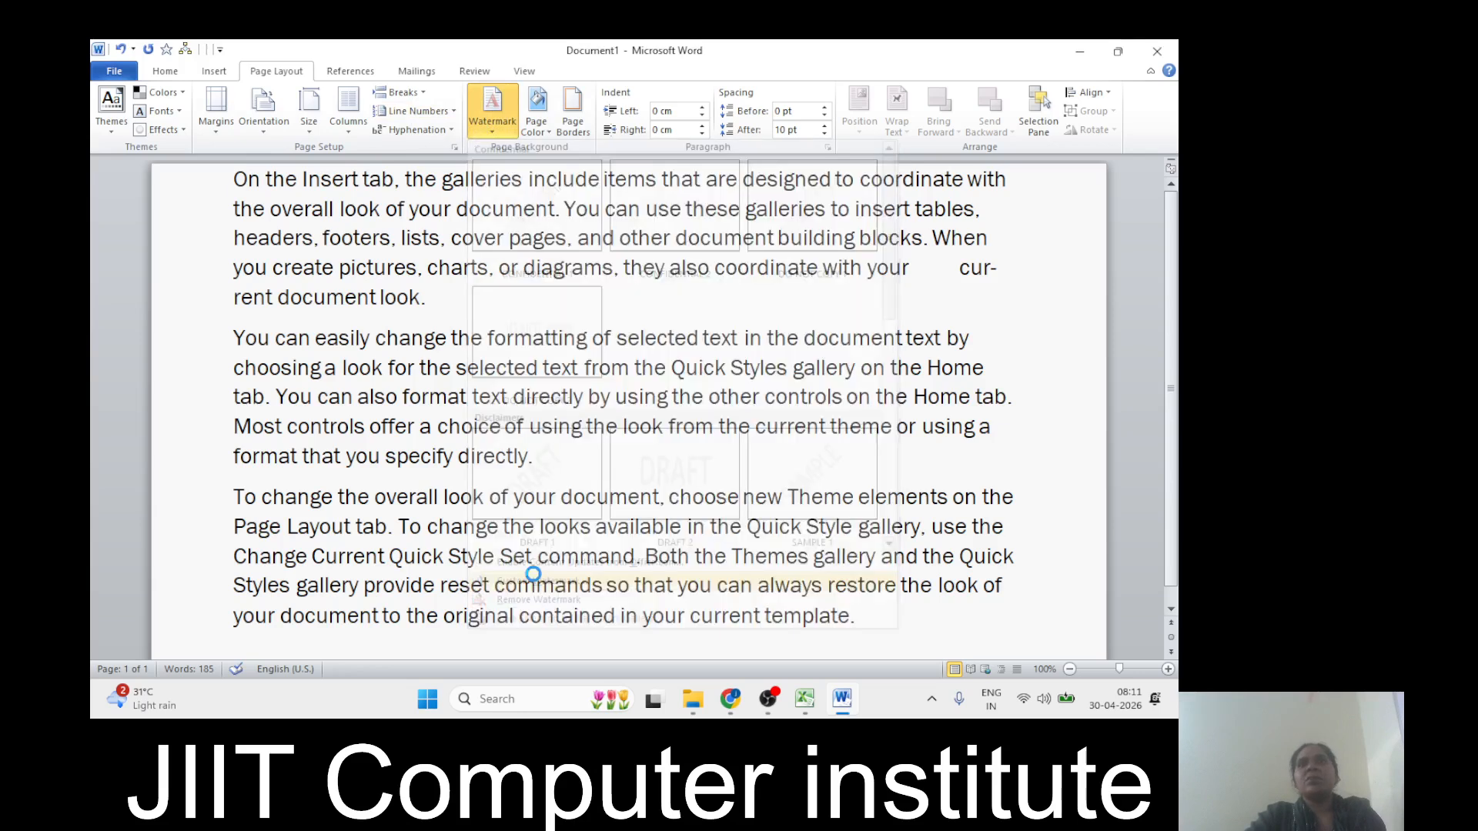
left_click(483, 266)
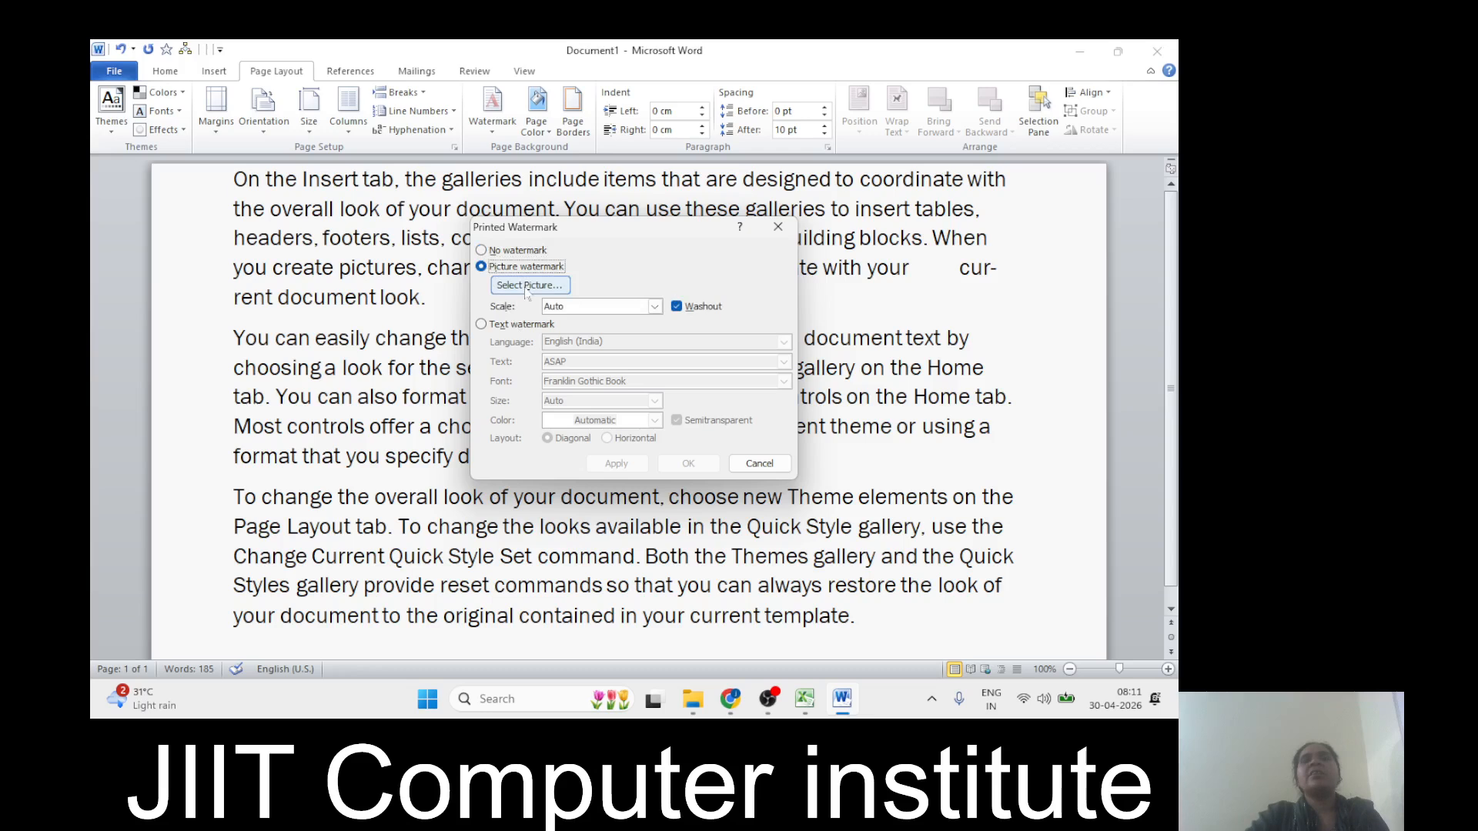
left_click(525, 287)
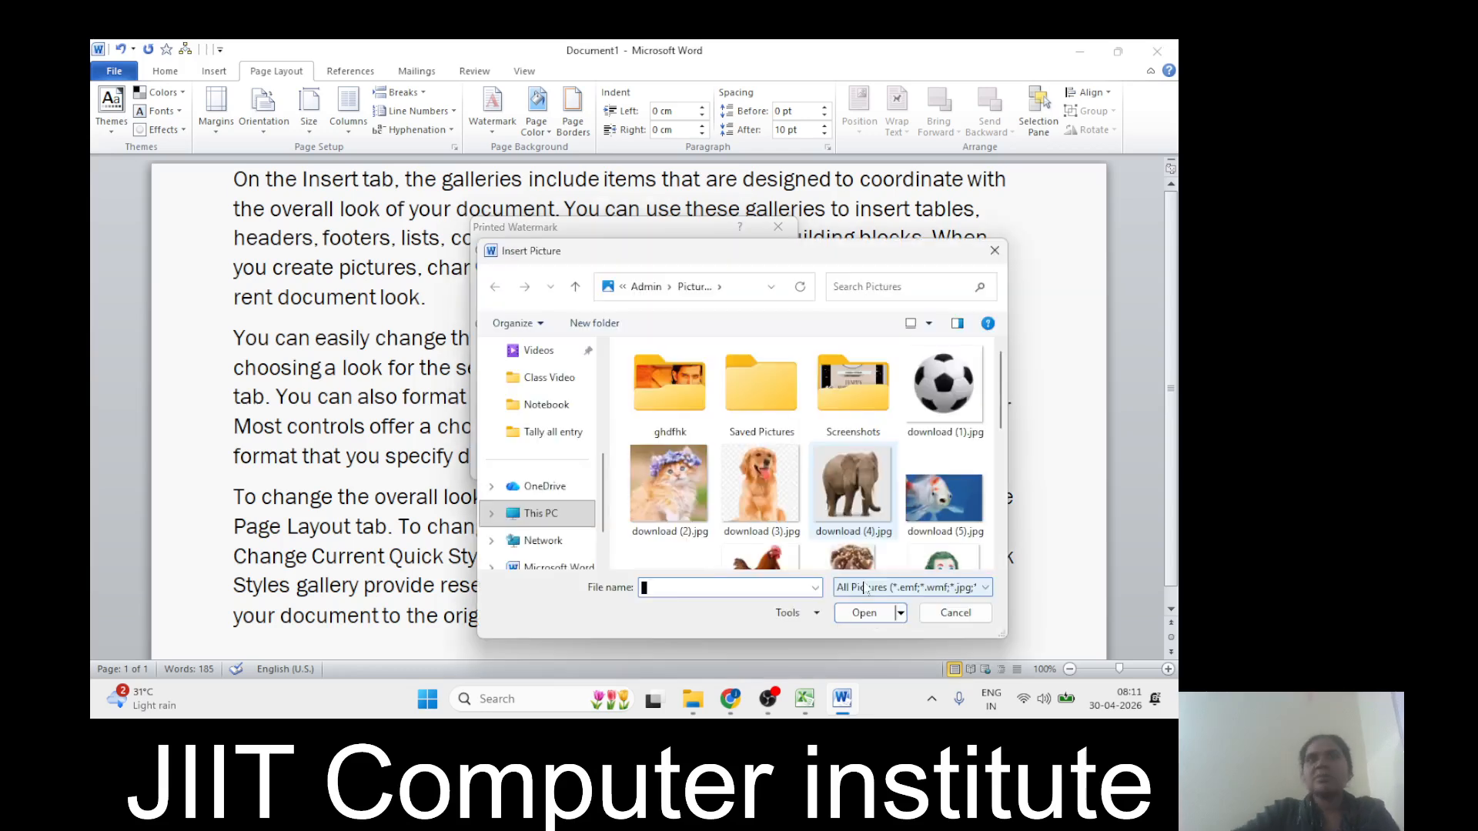
Step: Insert the elephant picture download (4).jpg as the watermark with automatic scale and washout, and apply it to the page
scroll(838, 517, "down", 5)
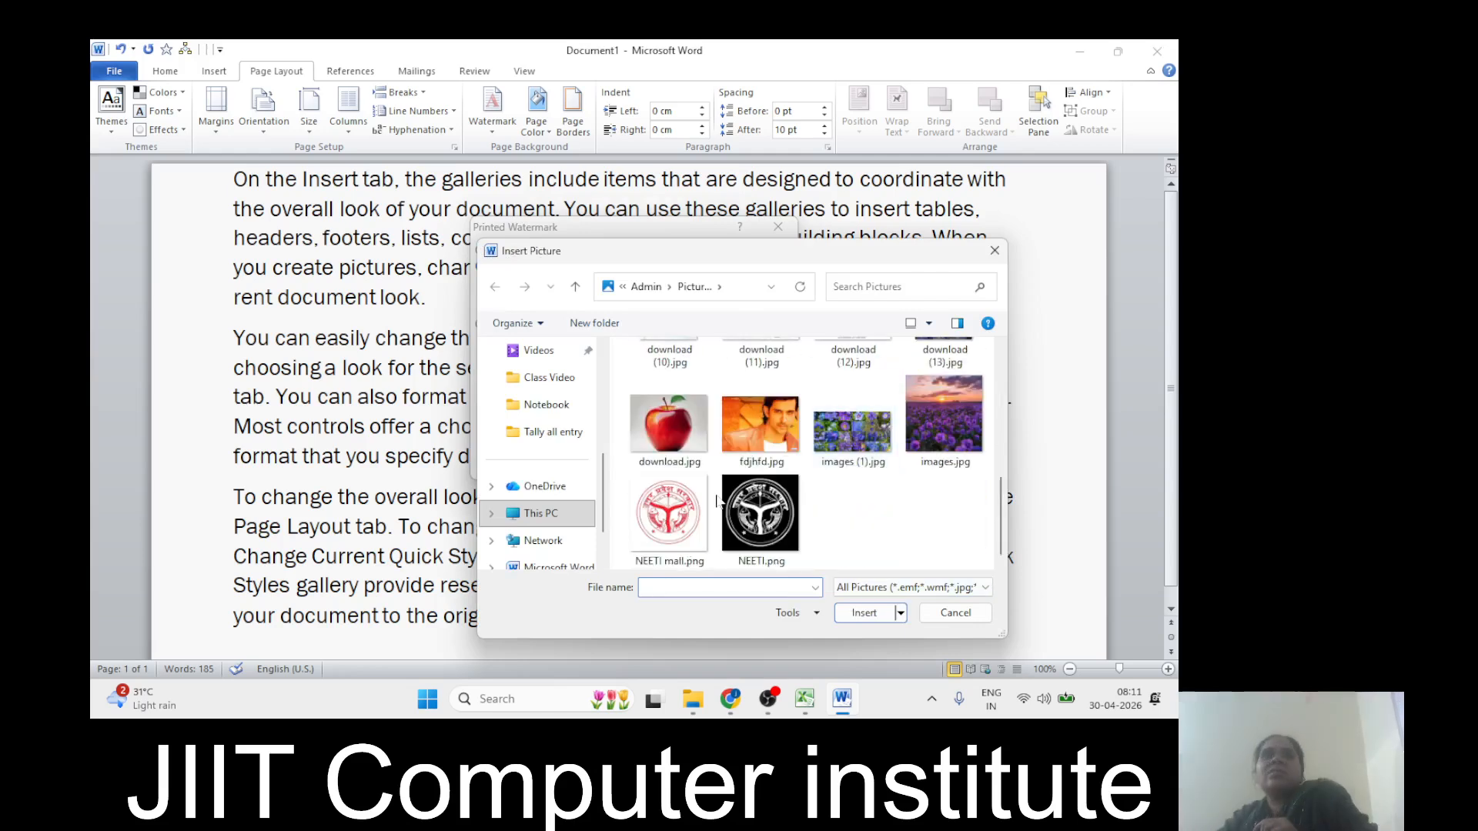
scroll(719, 501, "up", 1)
scroll(722, 501, "down", 1)
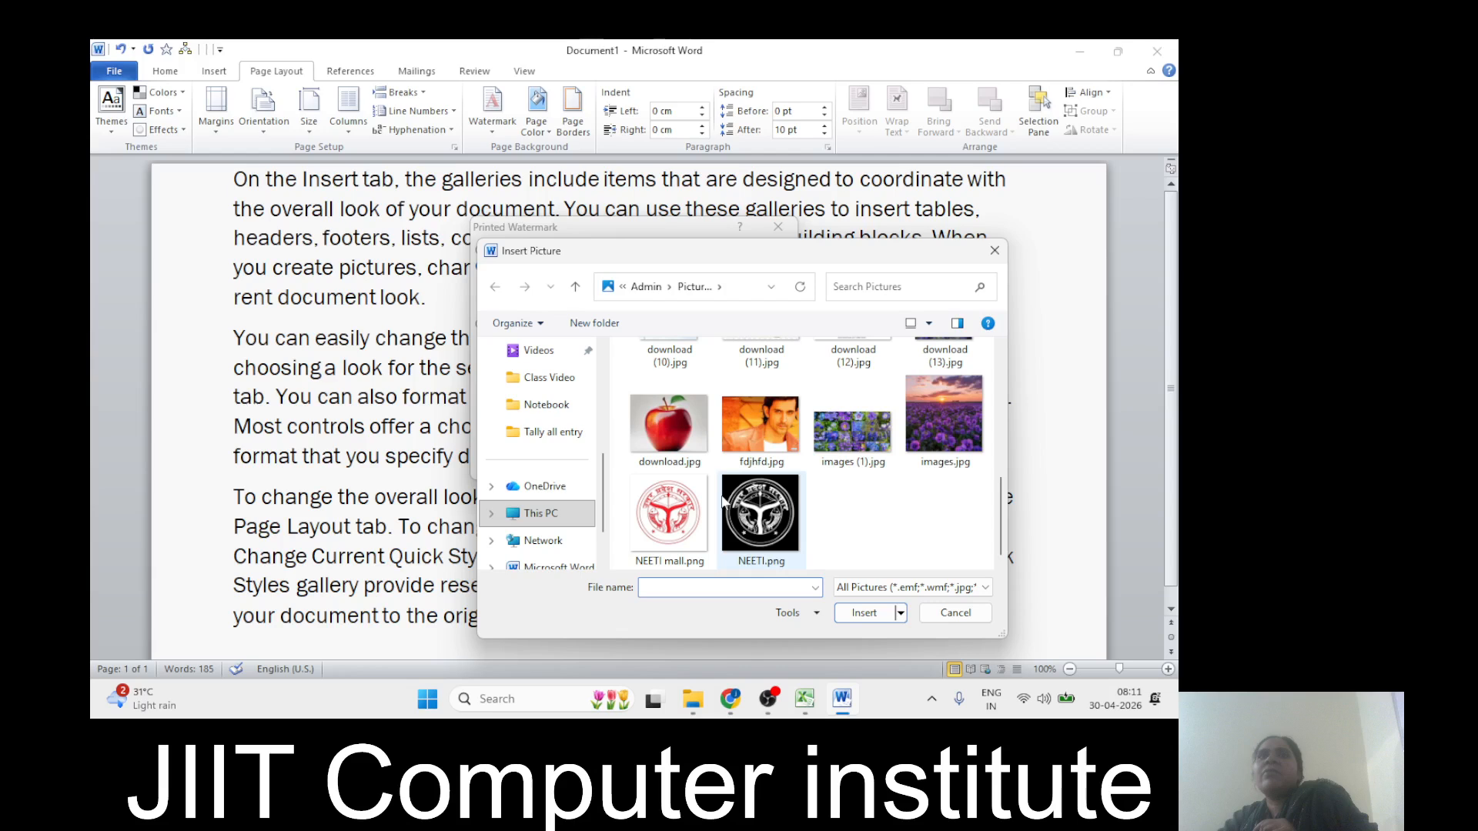
scroll(770, 463, "up", 3)
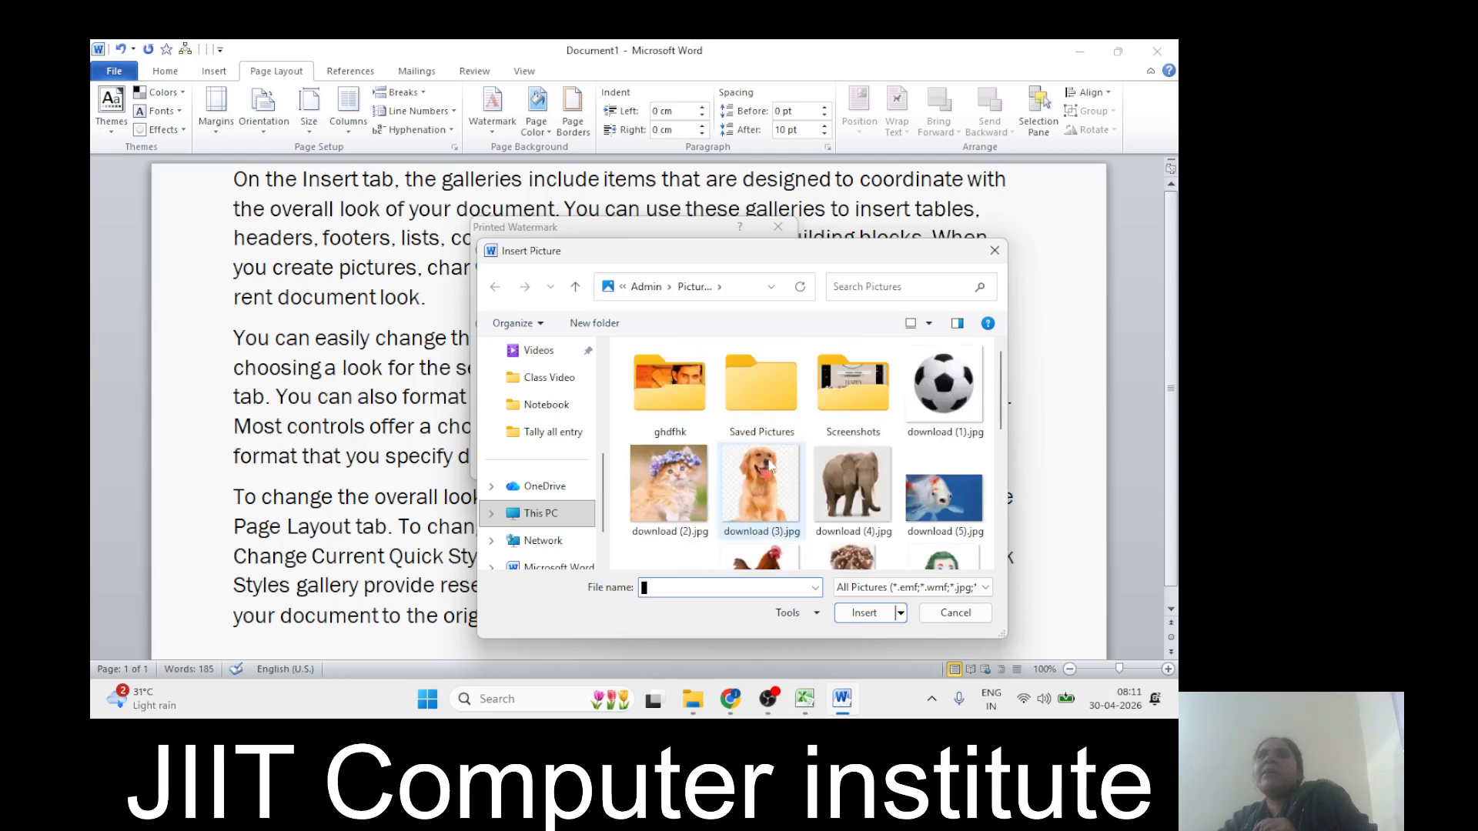
left_click(937, 491)
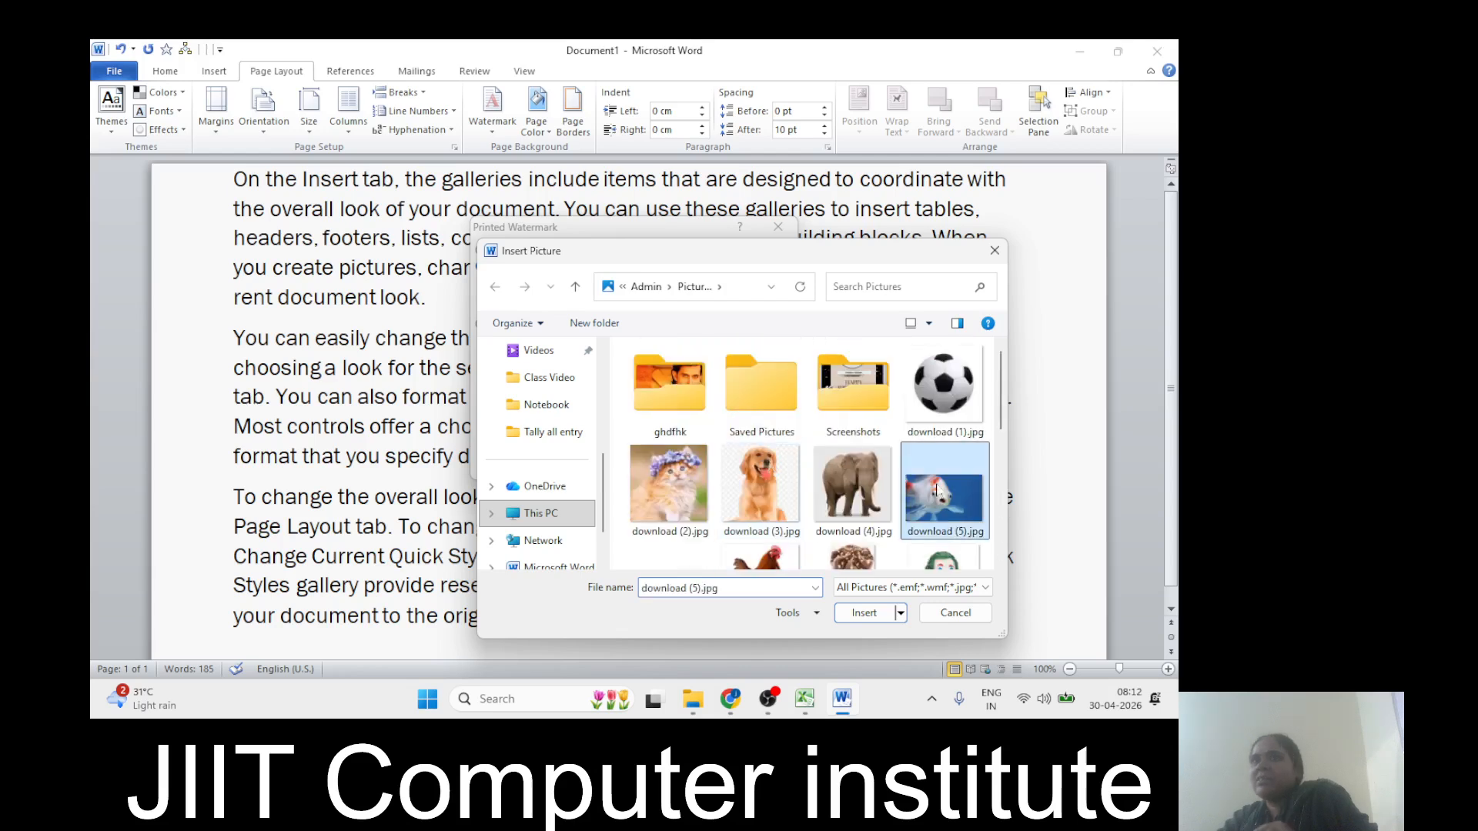
left_click(844, 462)
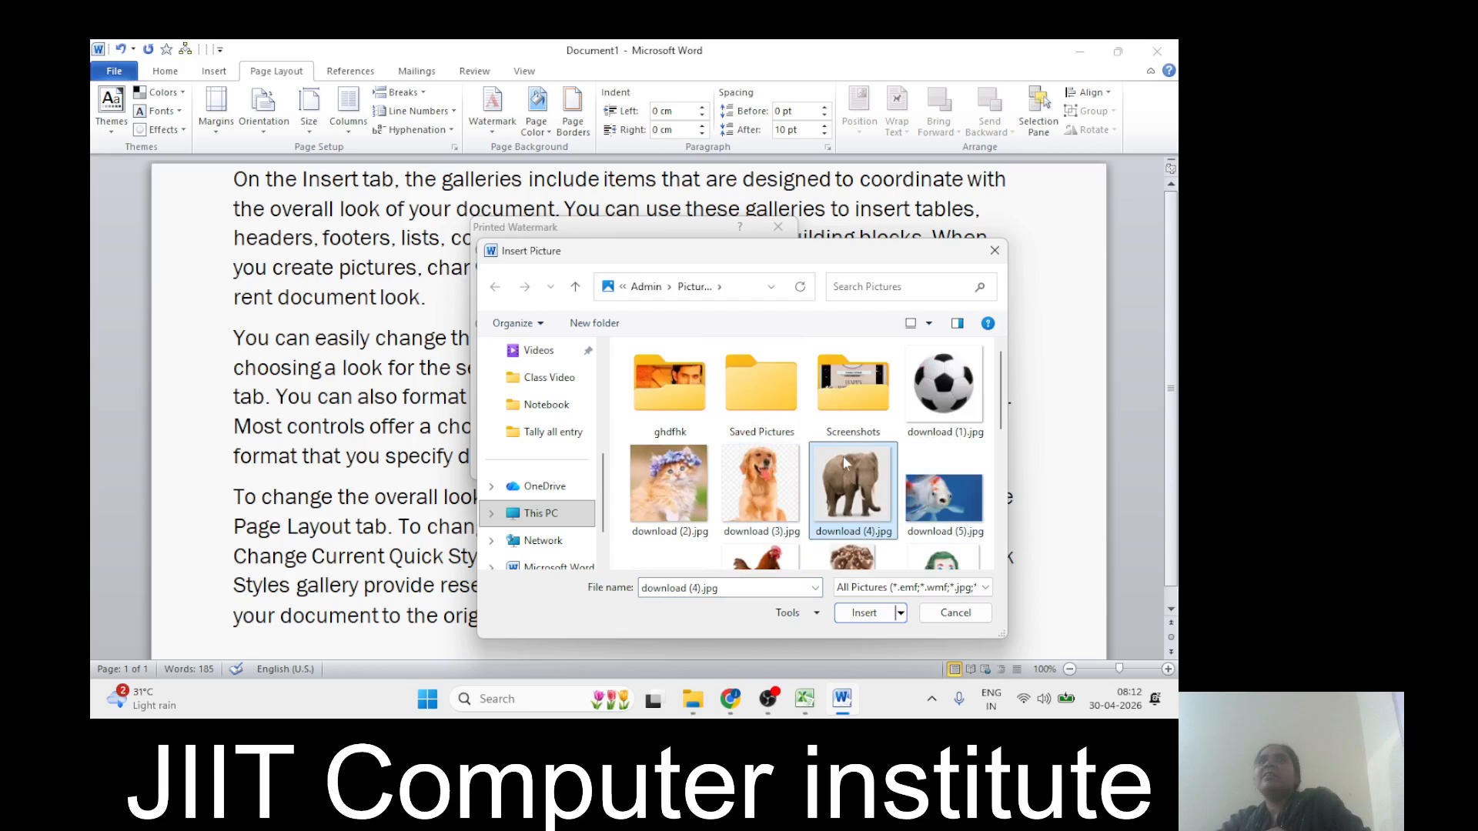
left_click(864, 613)
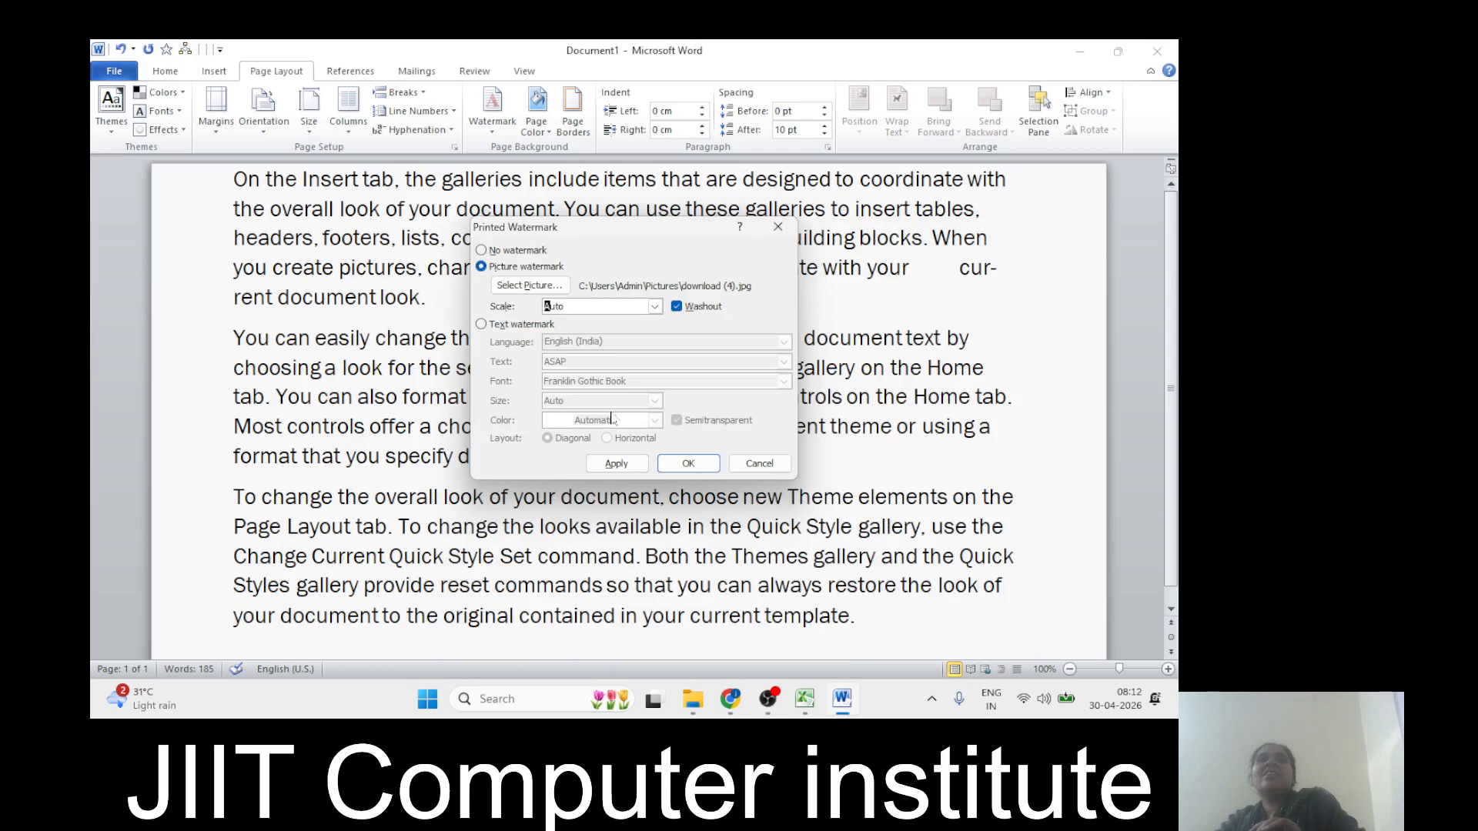
left_click(693, 465)
left_click(759, 463)
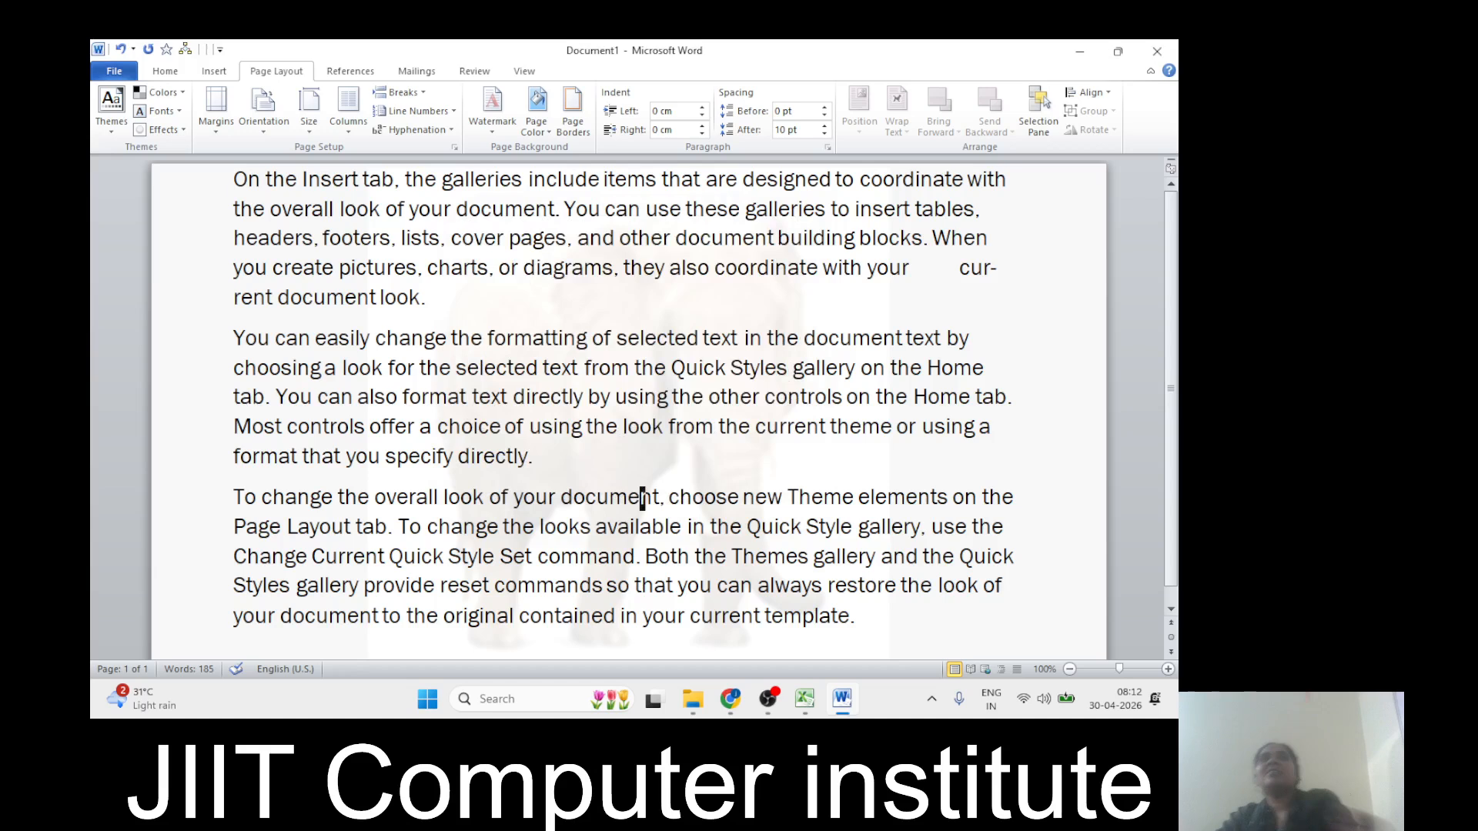
Step: Remove the elephant watermark and browse for a different picture in the custom picture watermark settings
left_click(492, 108)
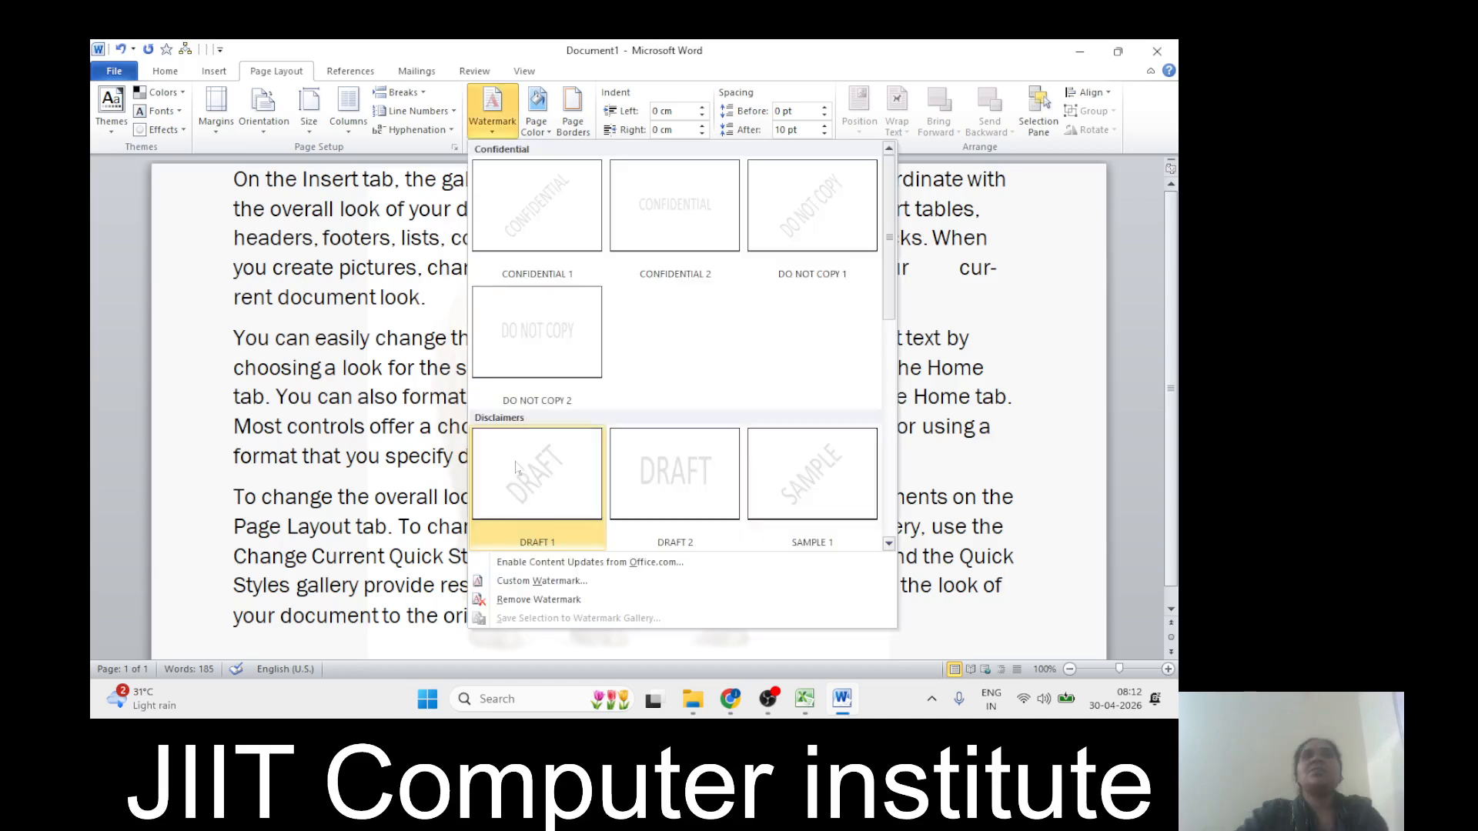
left_click(530, 604)
left_click(498, 129)
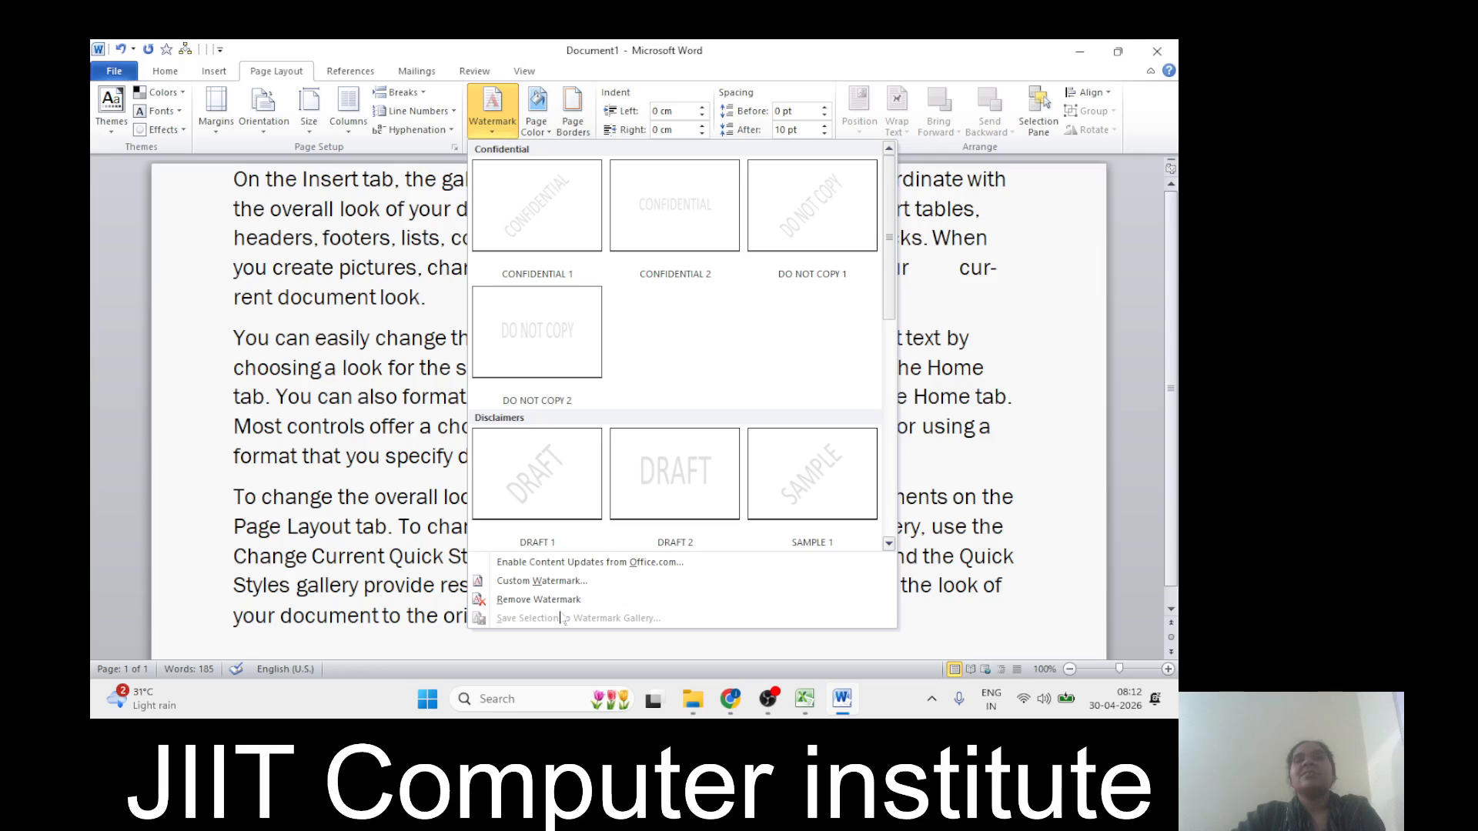
left_click(534, 581)
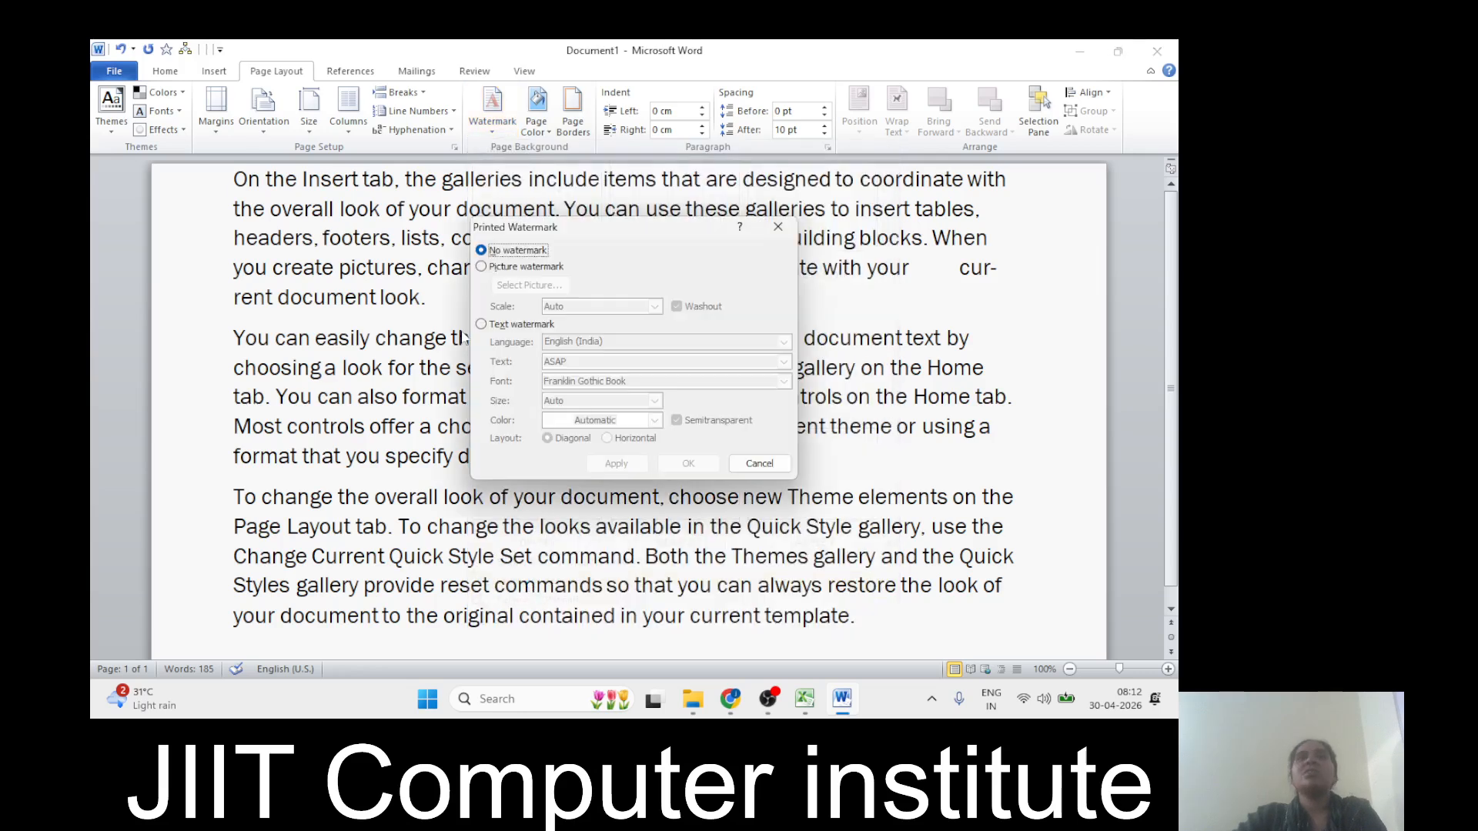
left_click(481, 266)
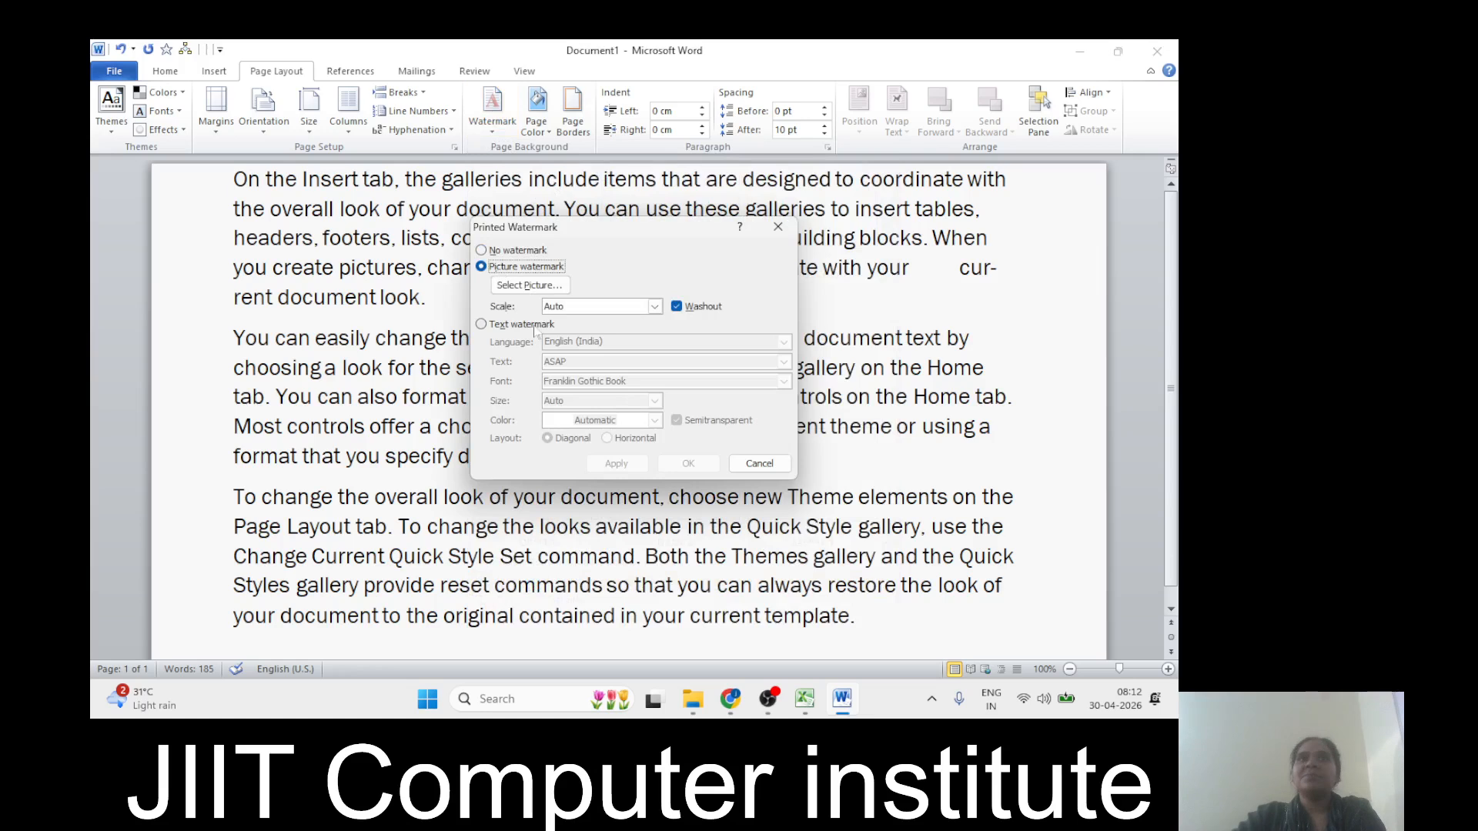
left_click(529, 287)
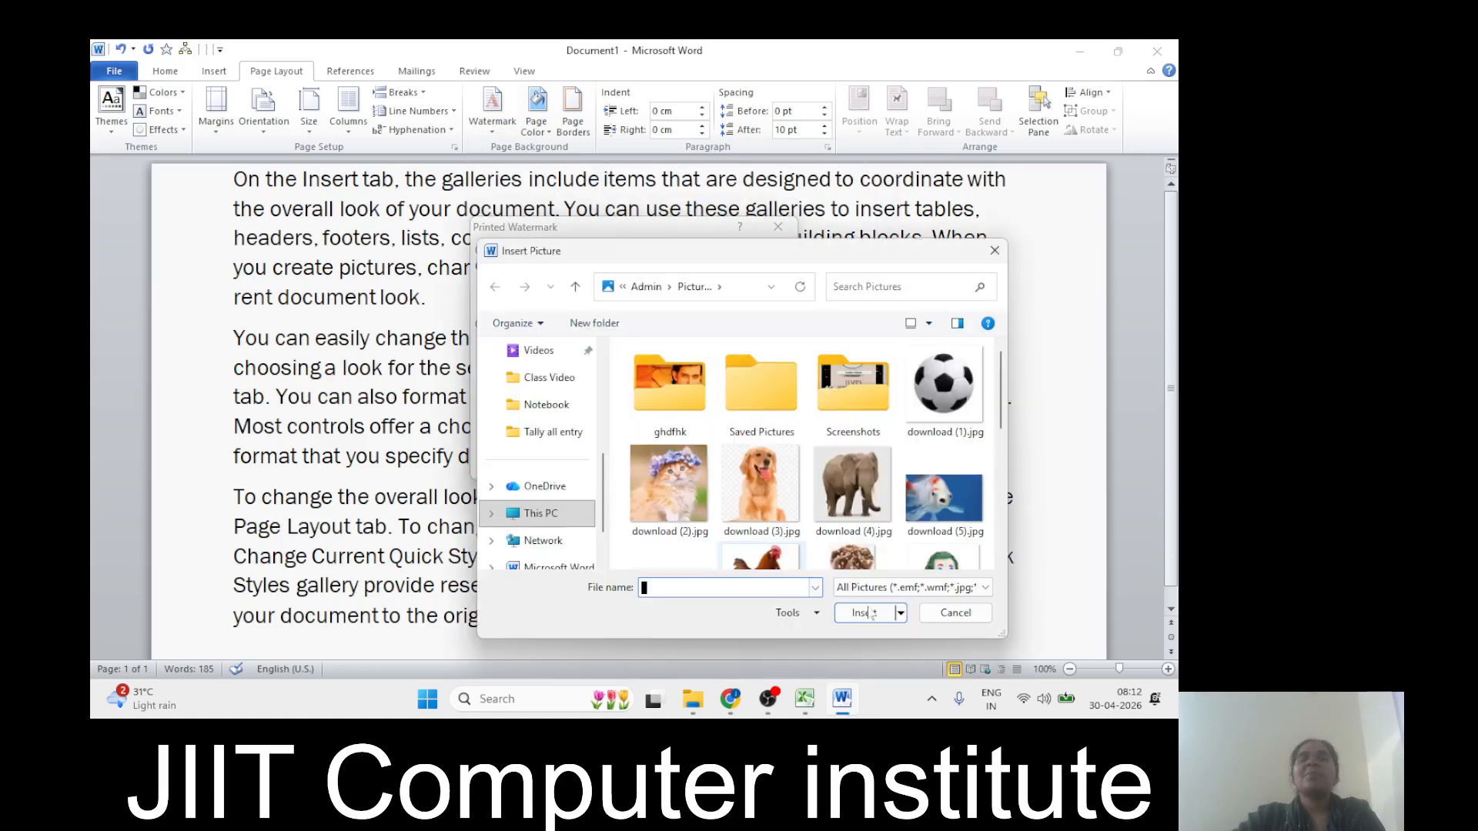
Step: Insert the black-and-white emblem NEETI.png as the watermark with automatic scale and washout, and apply it to the page
scroll(946, 523, "down", 2)
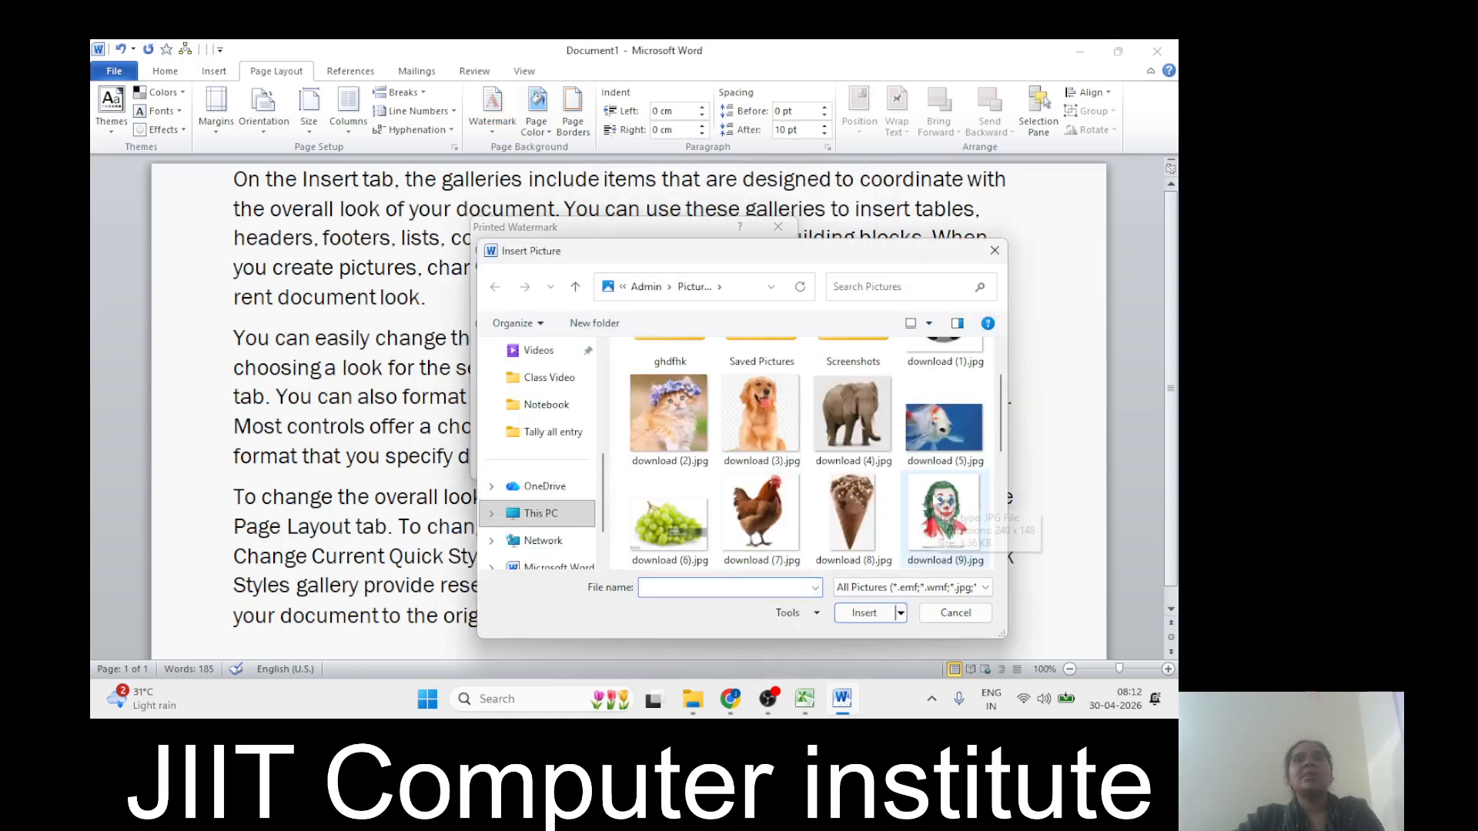
scroll(933, 500, "down", 5)
left_click(760, 513)
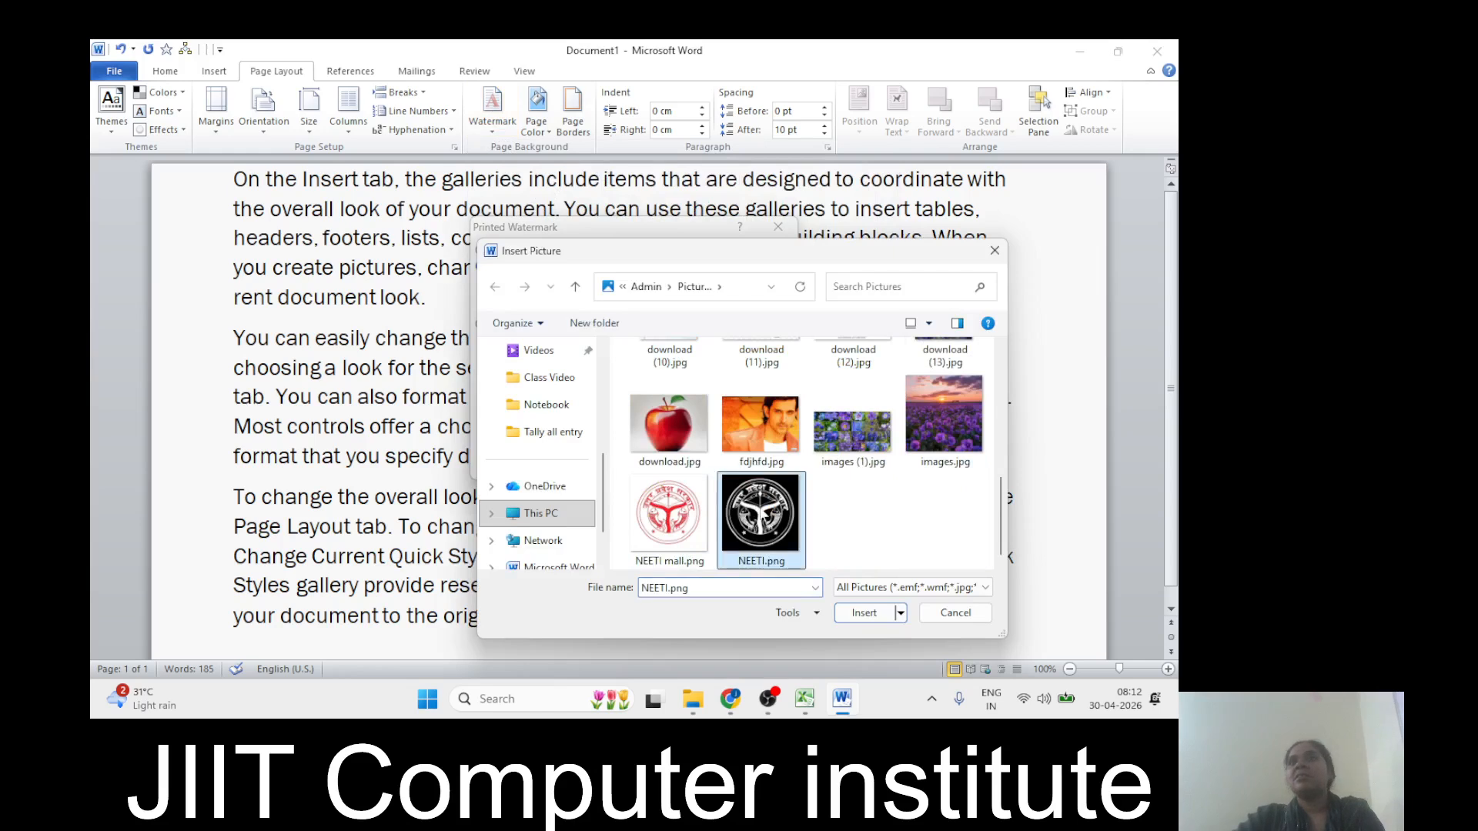
left_click(870, 618)
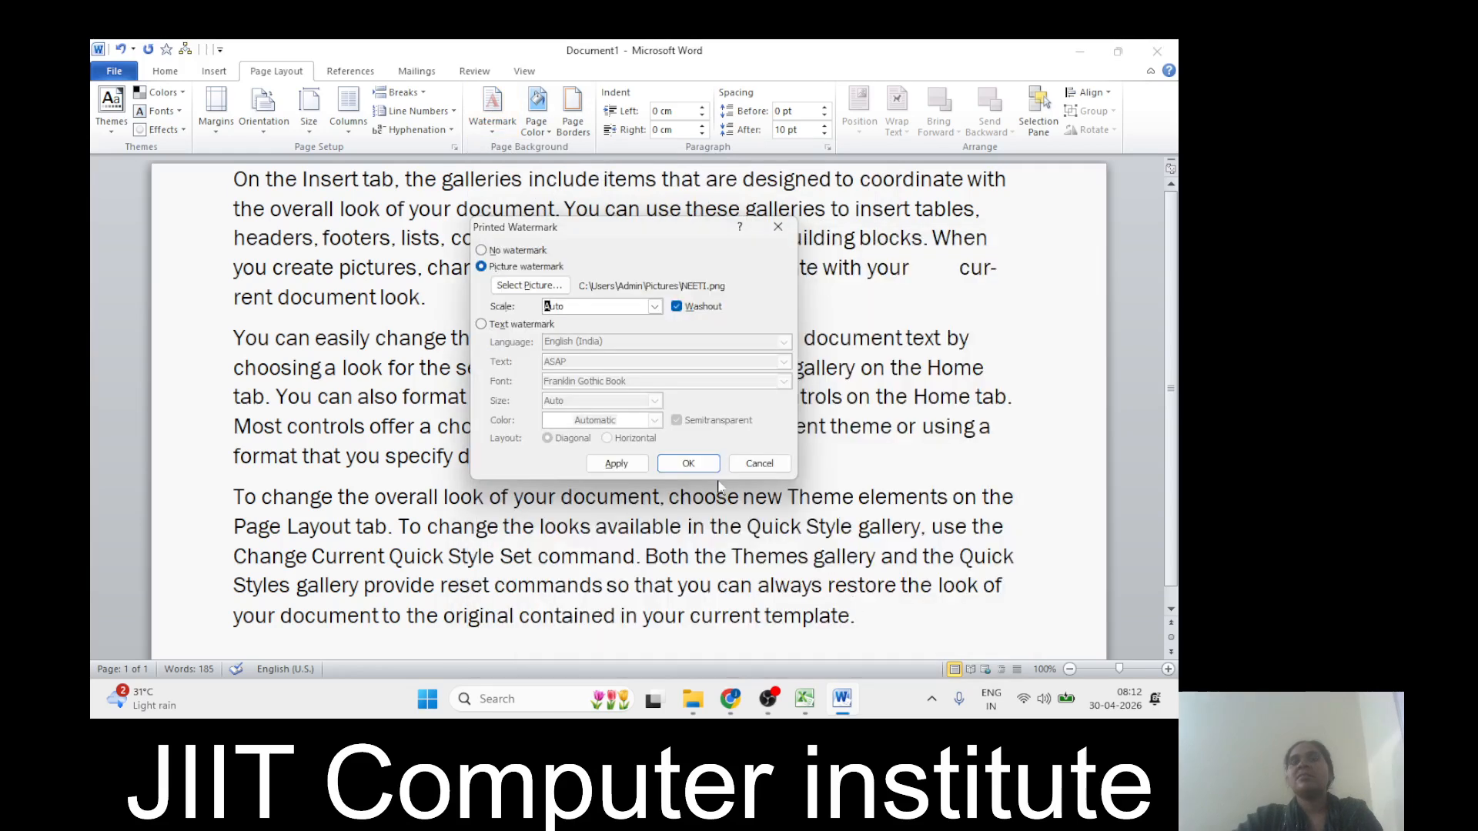
left_click(667, 466)
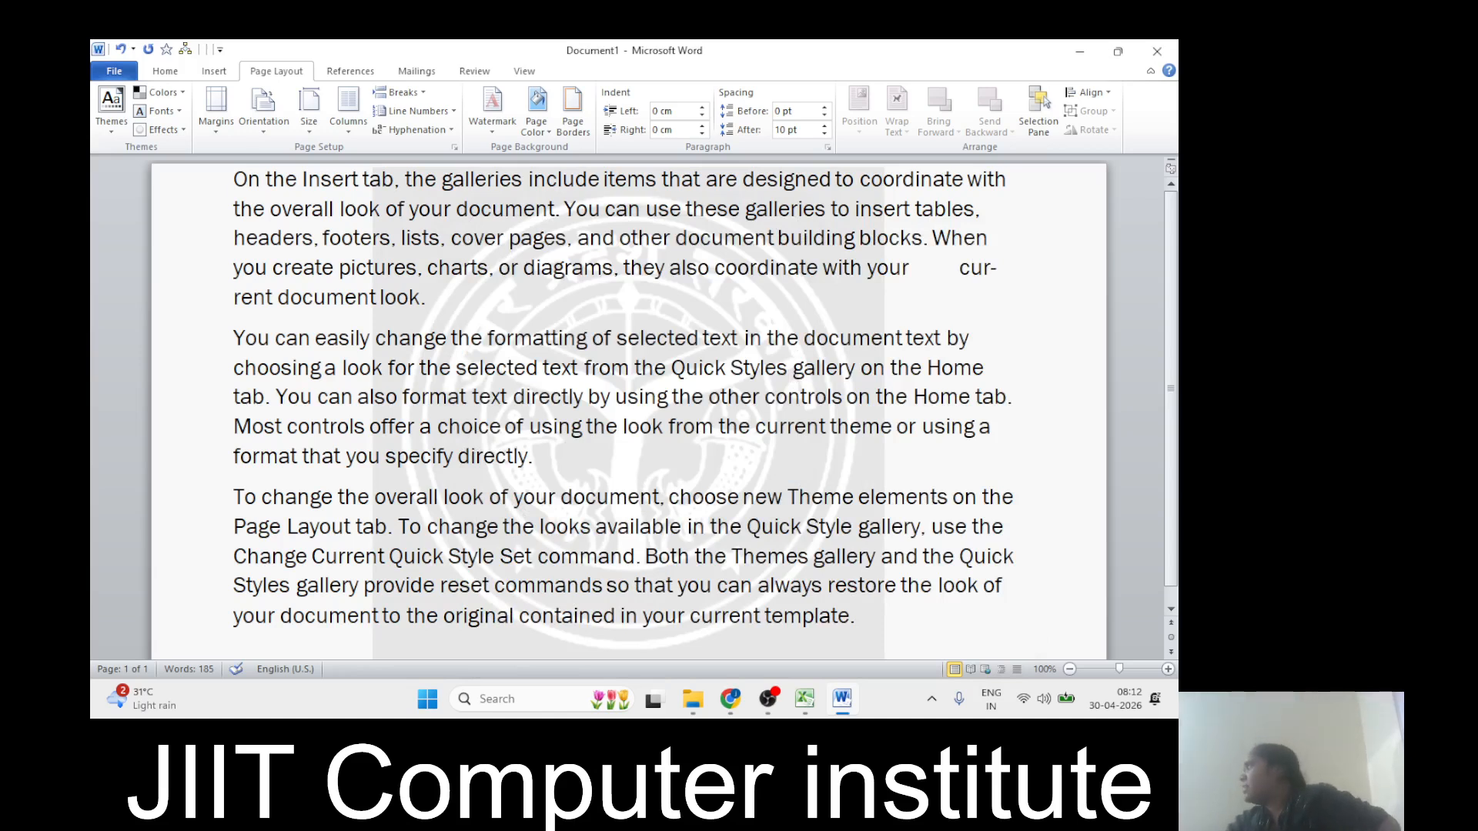
left_click(706, 398)
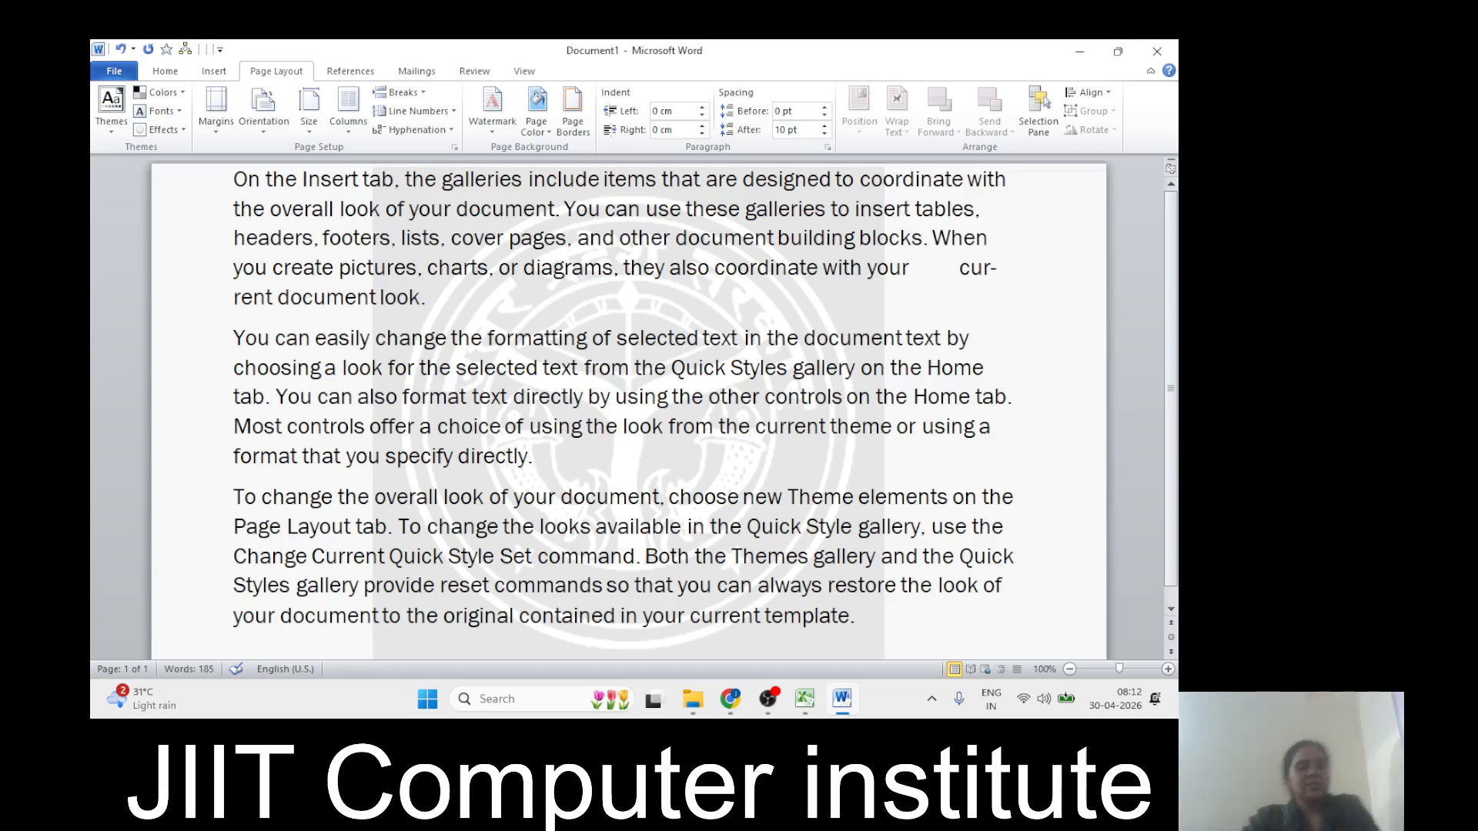
Step: Remove the emblem picture watermark from the document
left_click(543, 134)
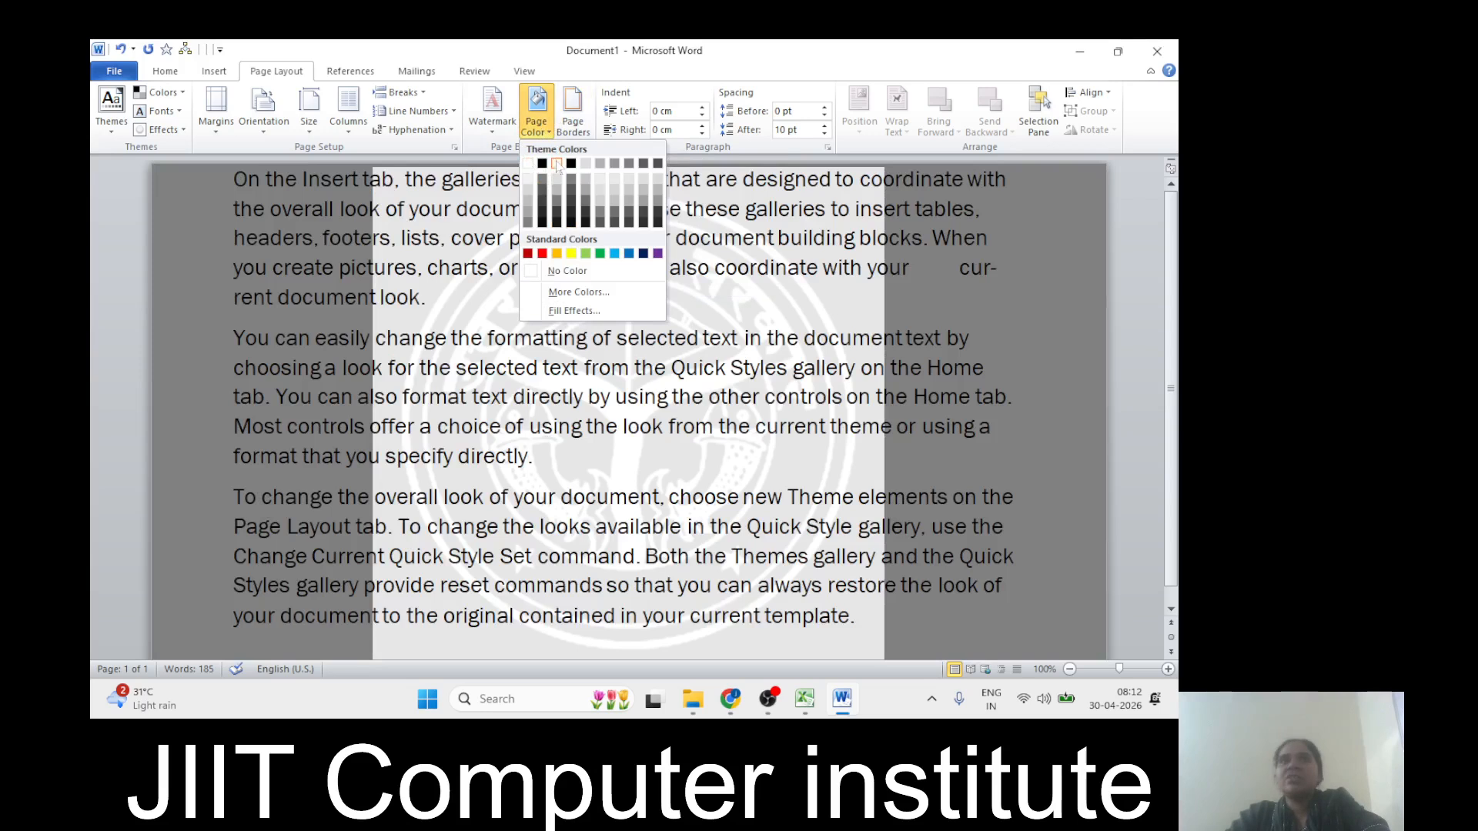
left_click(488, 133)
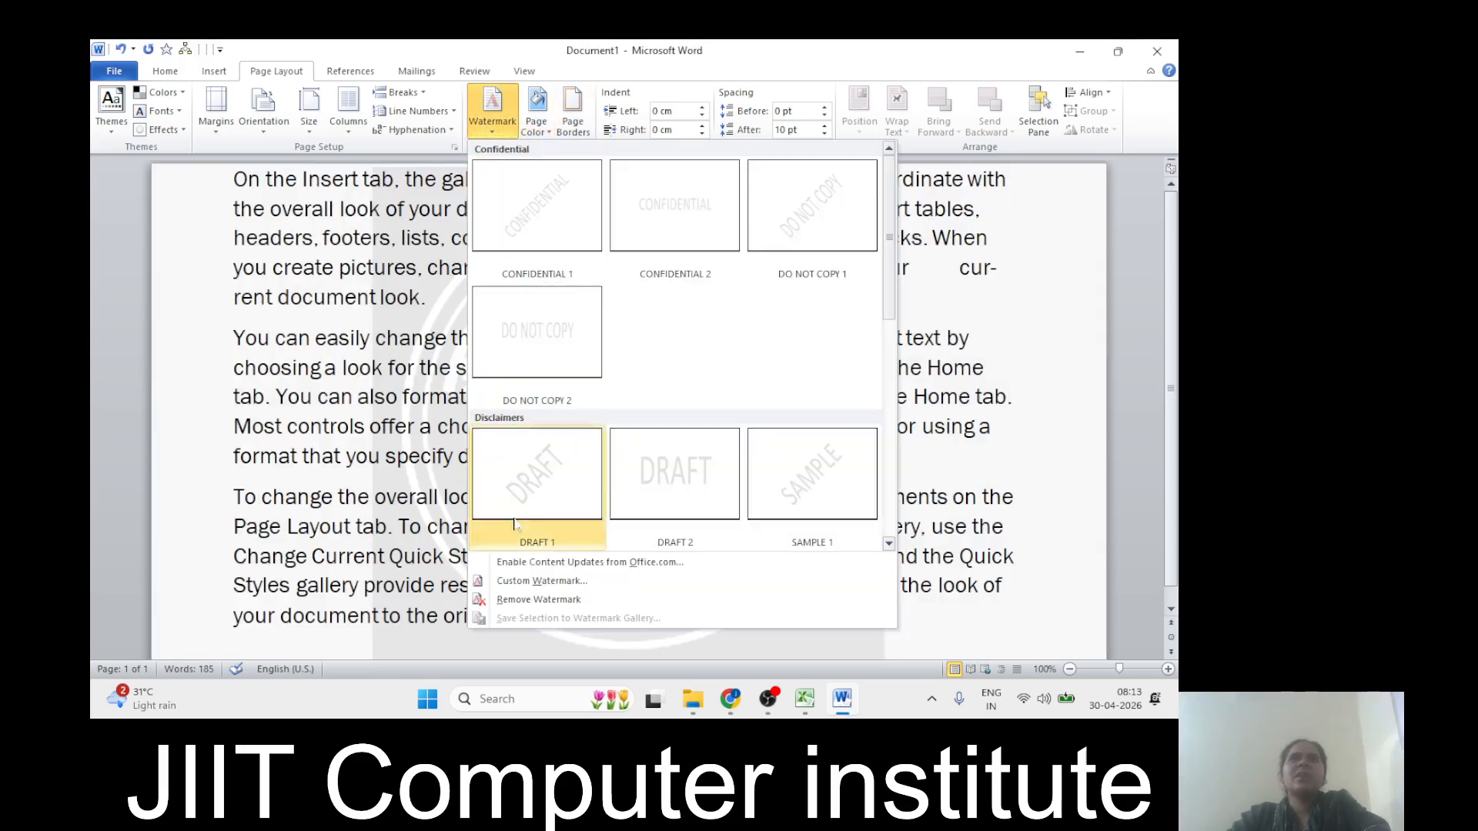
left_click(537, 601)
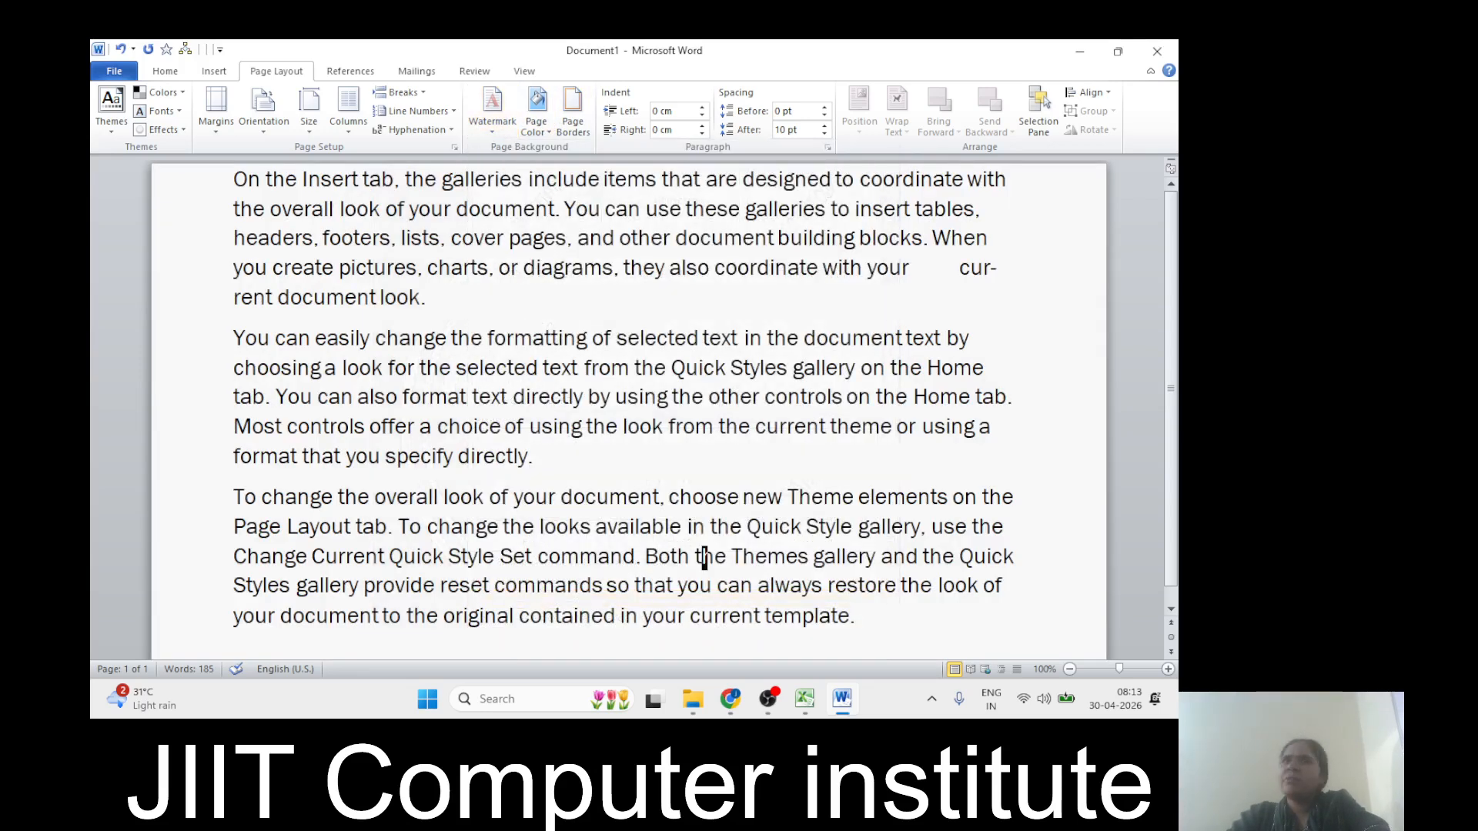
Step: Set the page color to a custom pink with RGB values 245, 173, 235
left_click(530, 130)
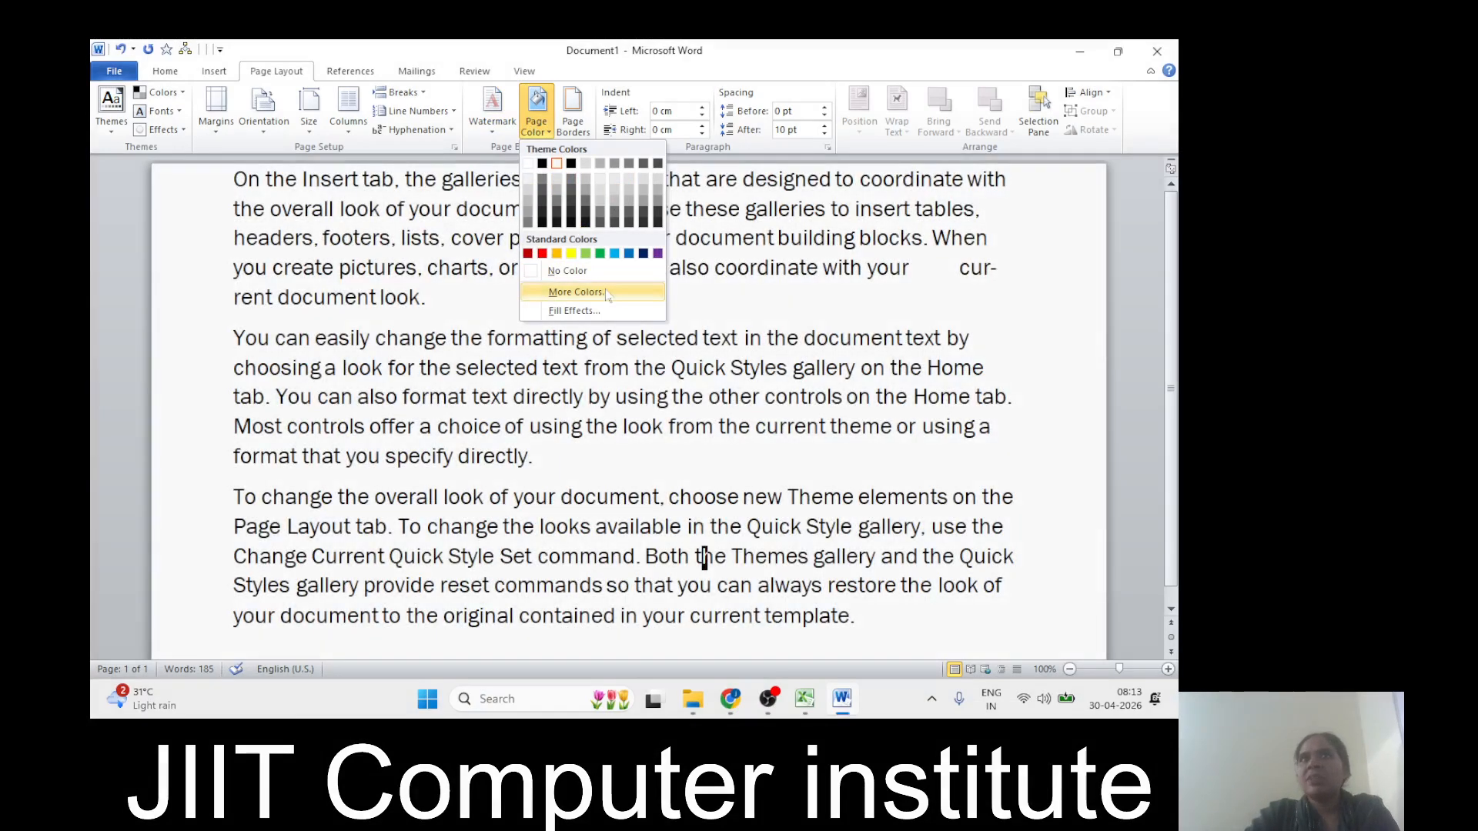
left_click(606, 294)
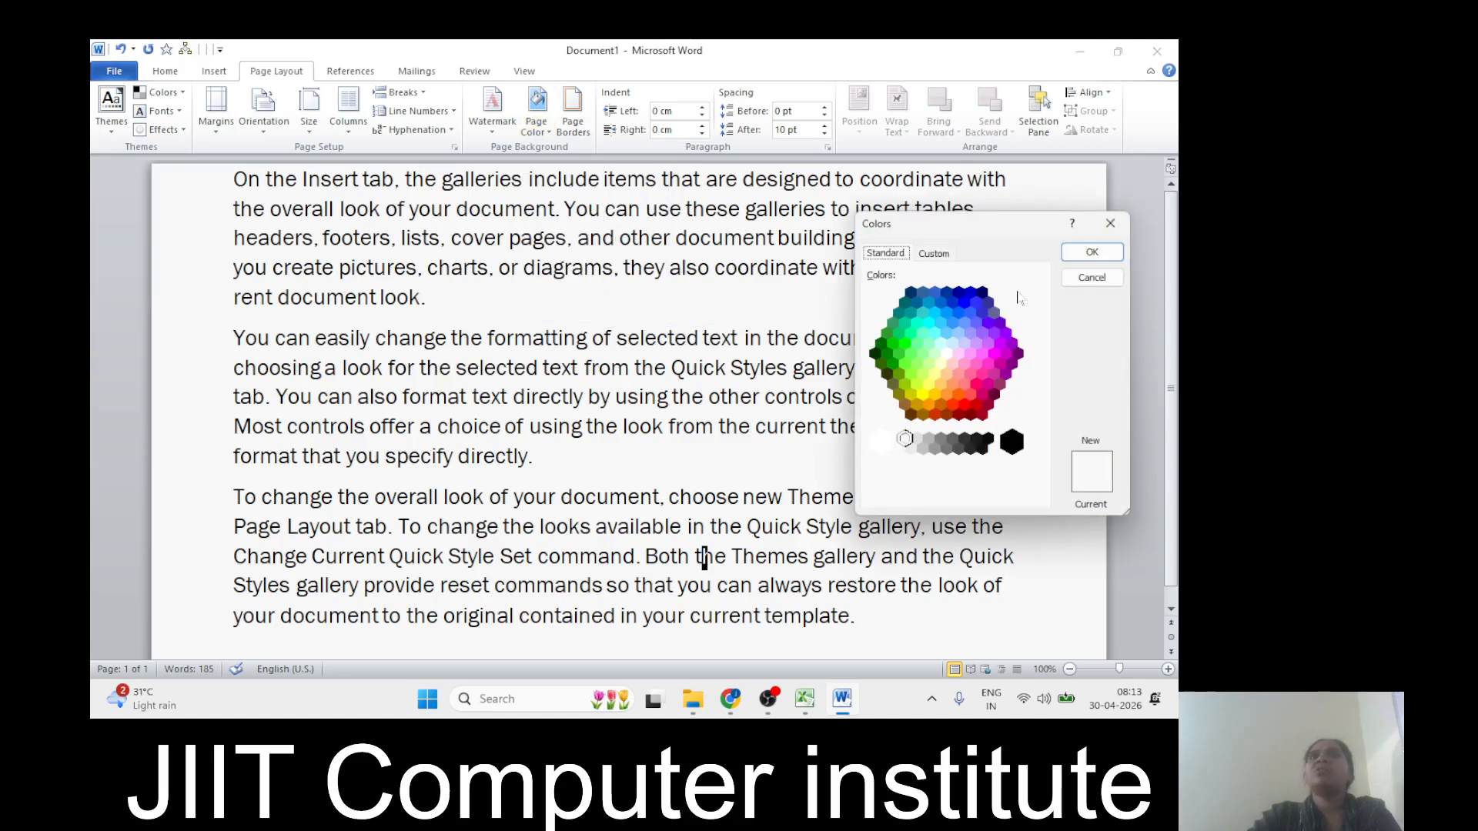
left_click(932, 253)
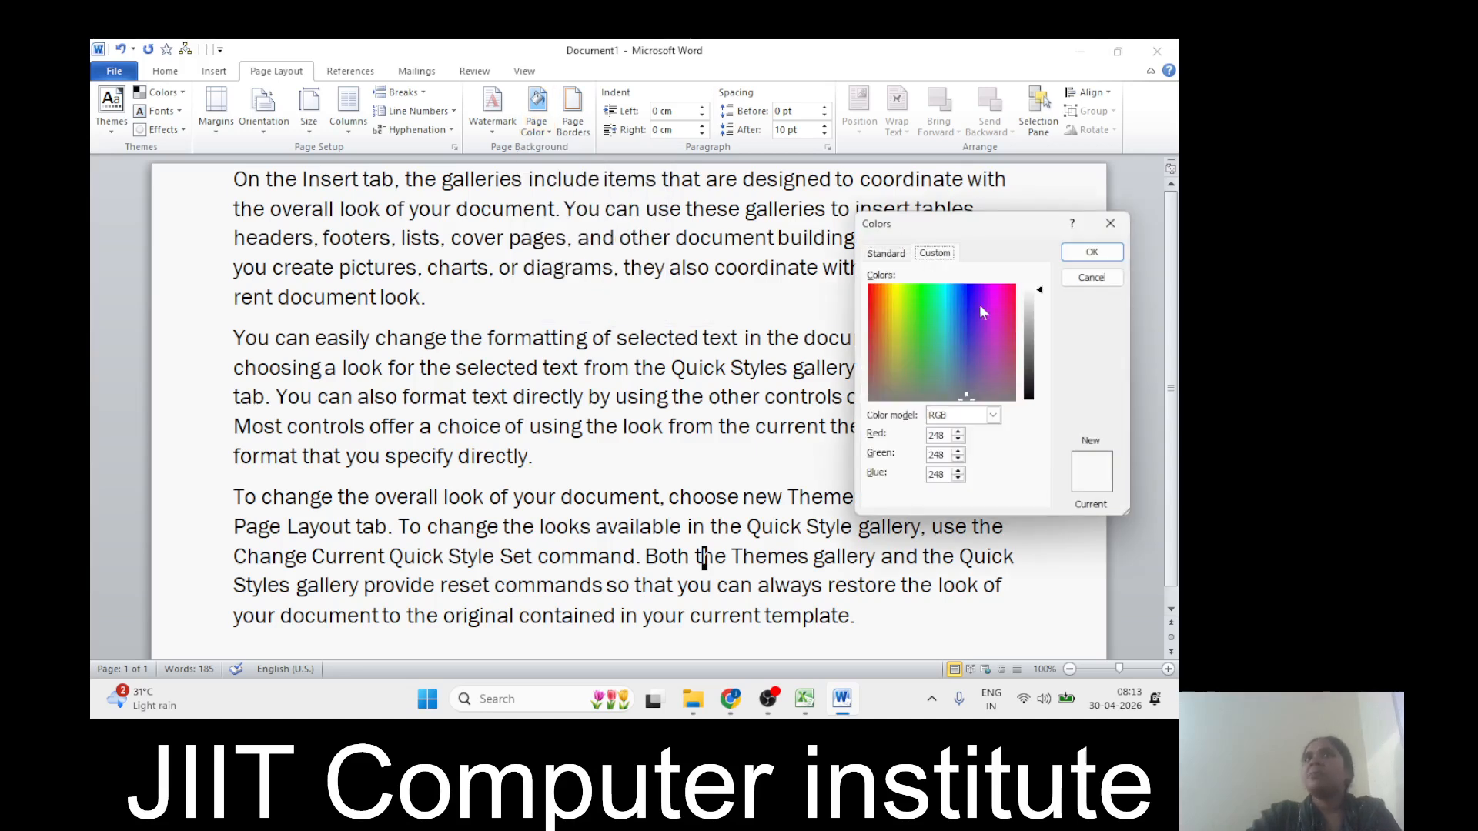
left_click(994, 309)
left_click(1029, 304)
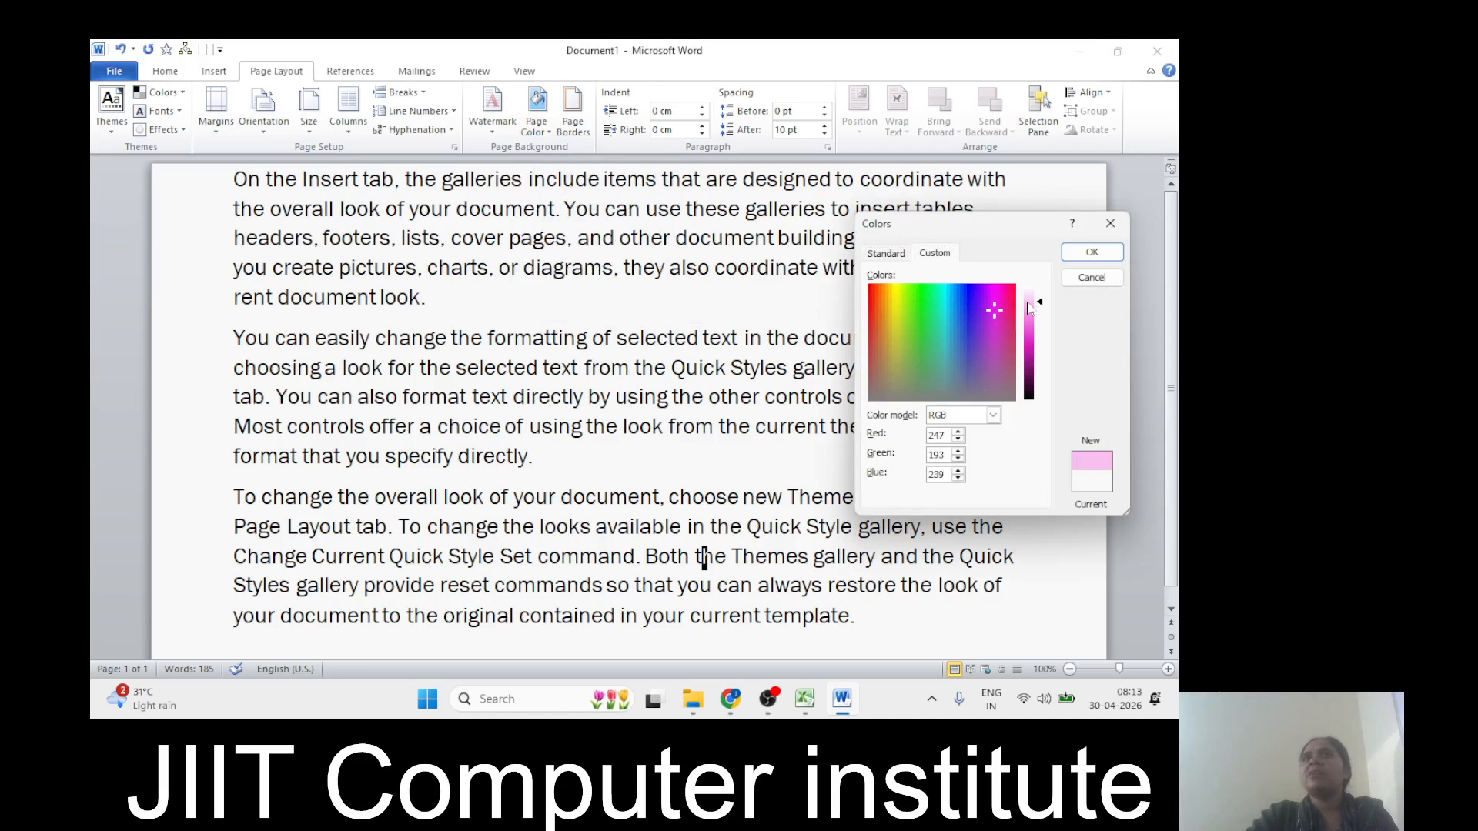
mouse_move(1029, 308)
left_mouse_down()
mouse_move(1032, 323)
mouse_move(1031, 306)
left_mouse_up()
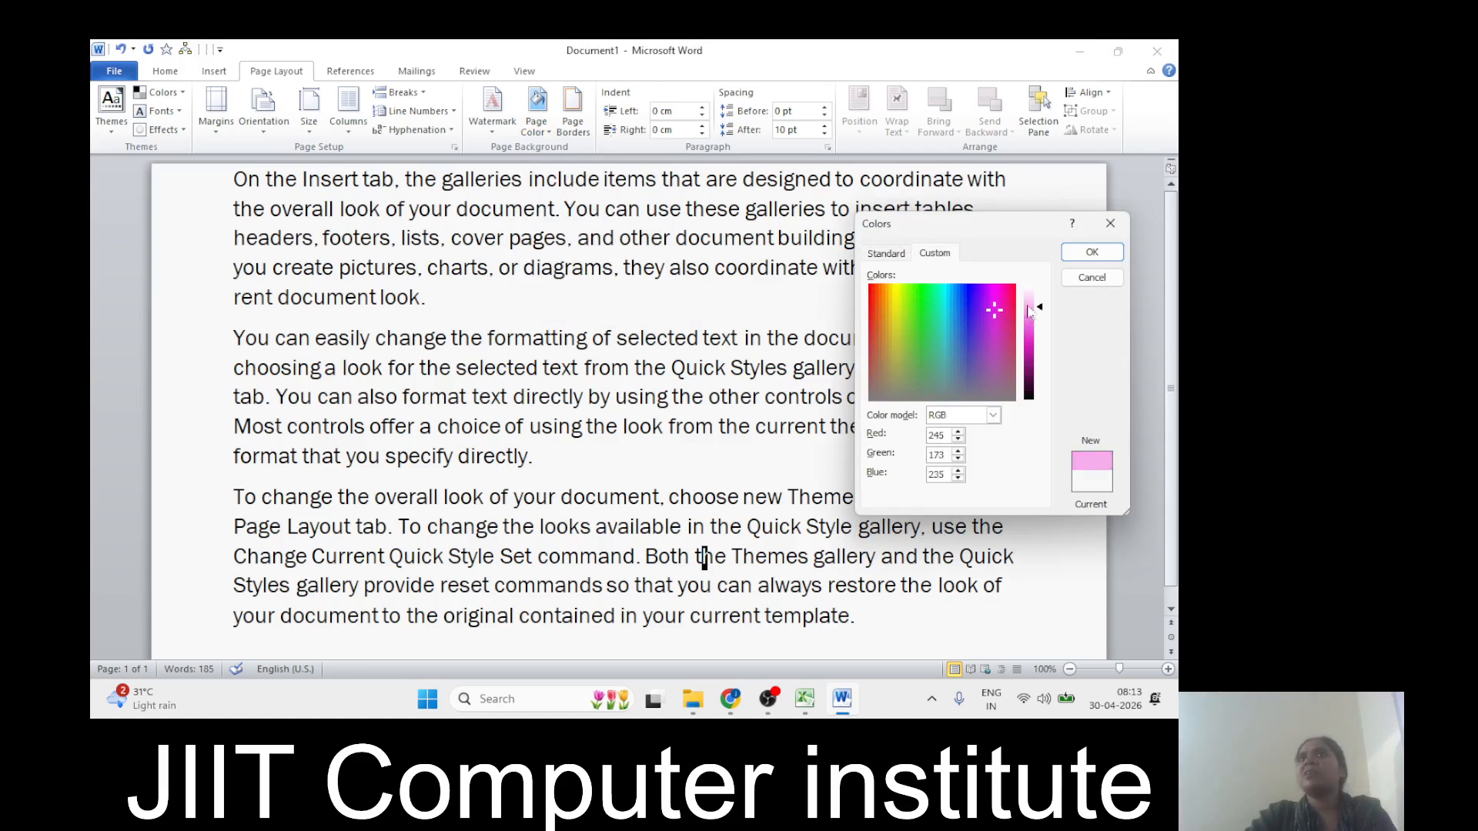
left_click(1087, 254)
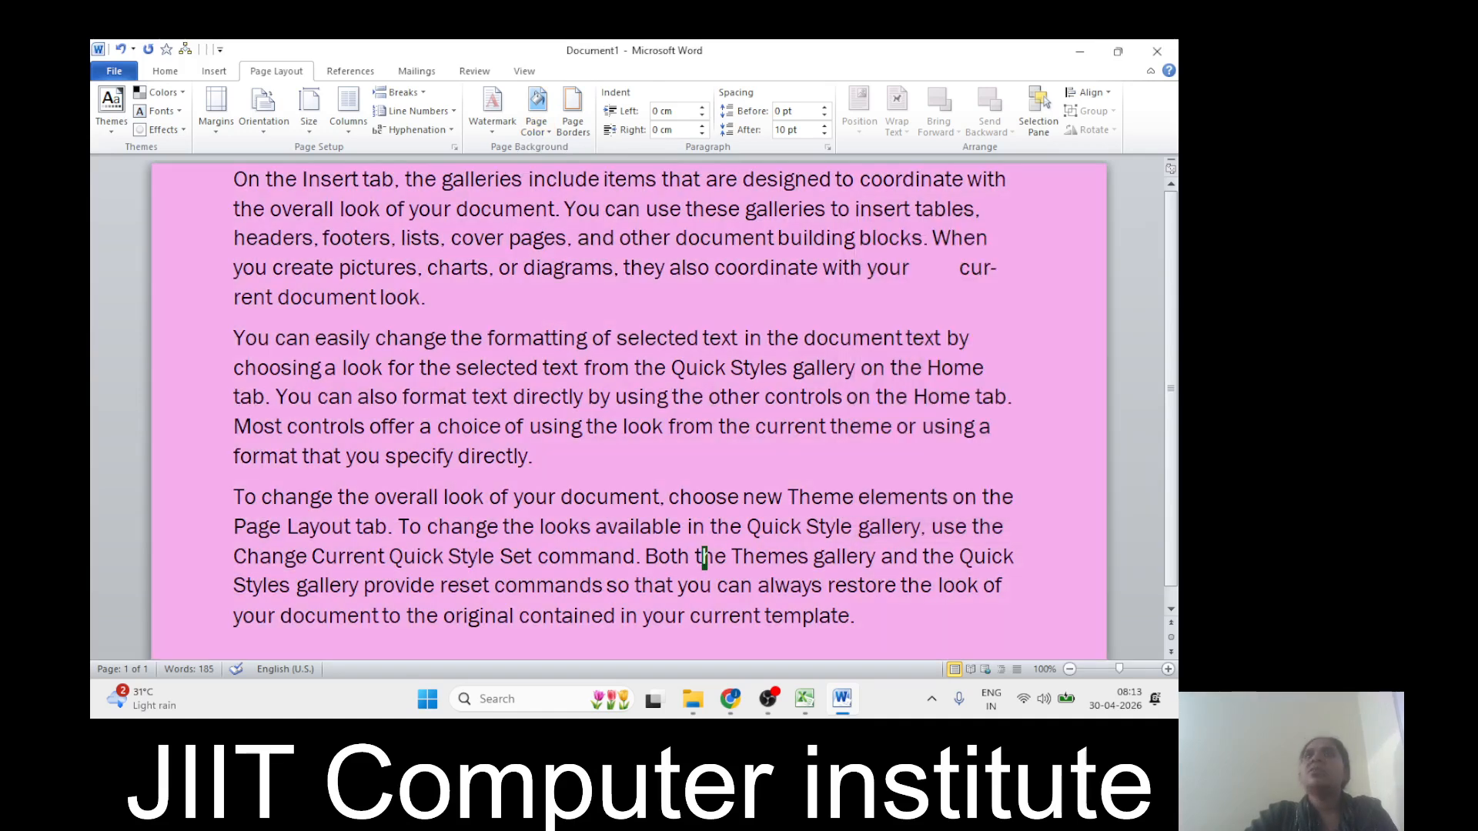
Step: Fill the page background with a two-color gradient from pink to light gray, using the Diagonal up shading style
left_click(539, 136)
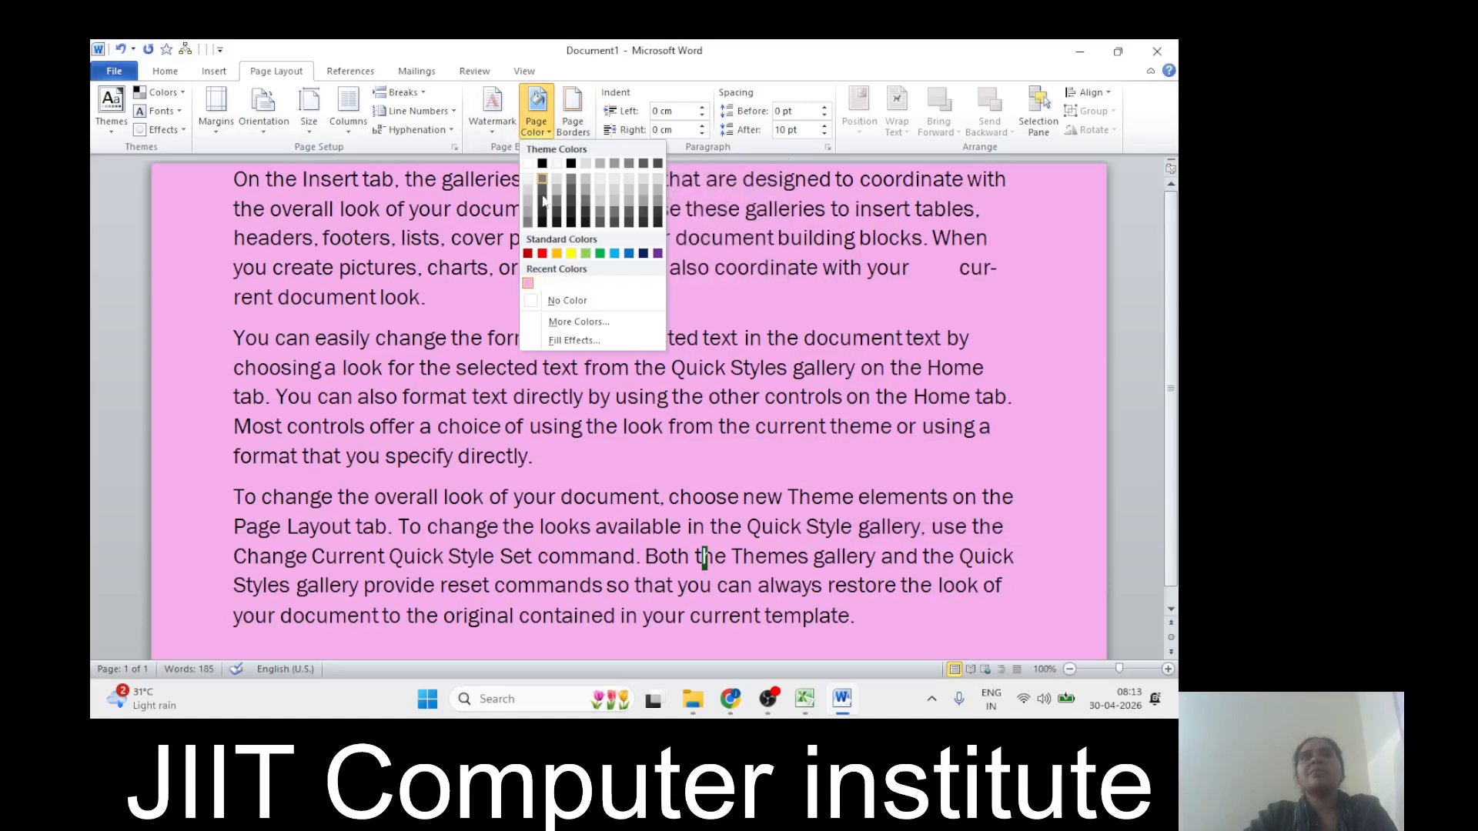
left_click(584, 344)
left_click_drag(420, 198, 543, 206)
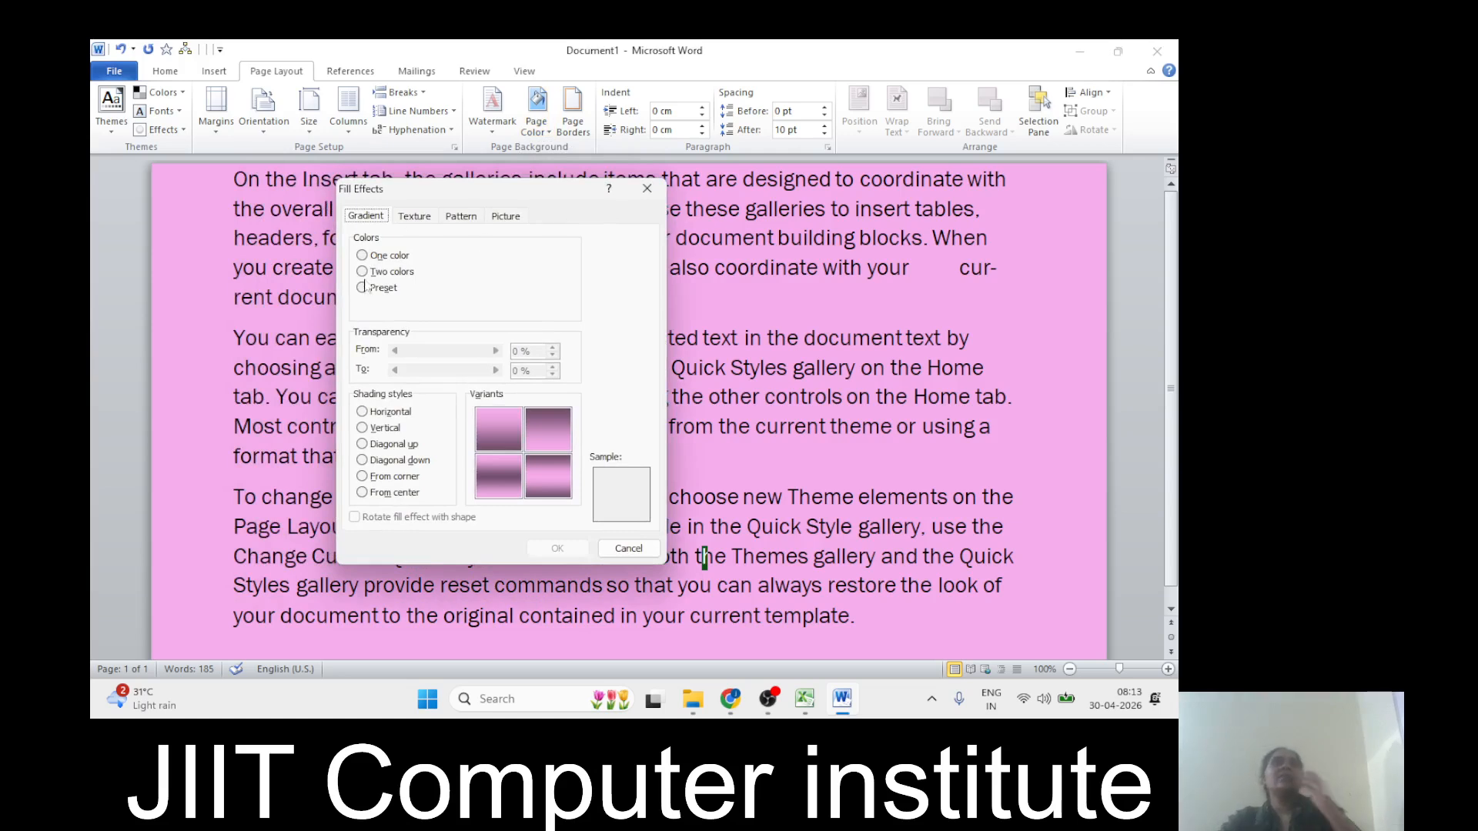
left_click(362, 272)
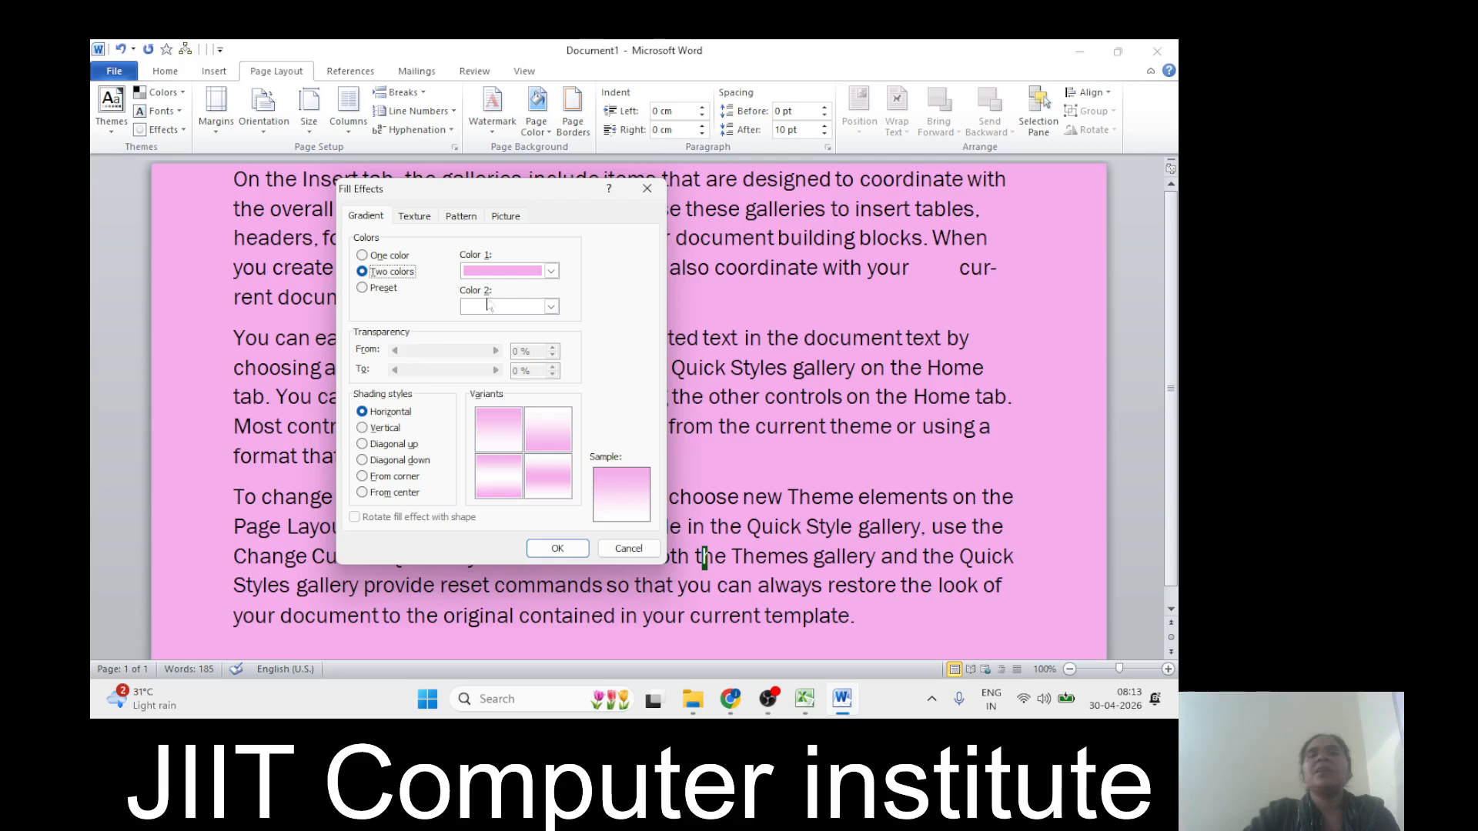
left_click(551, 307)
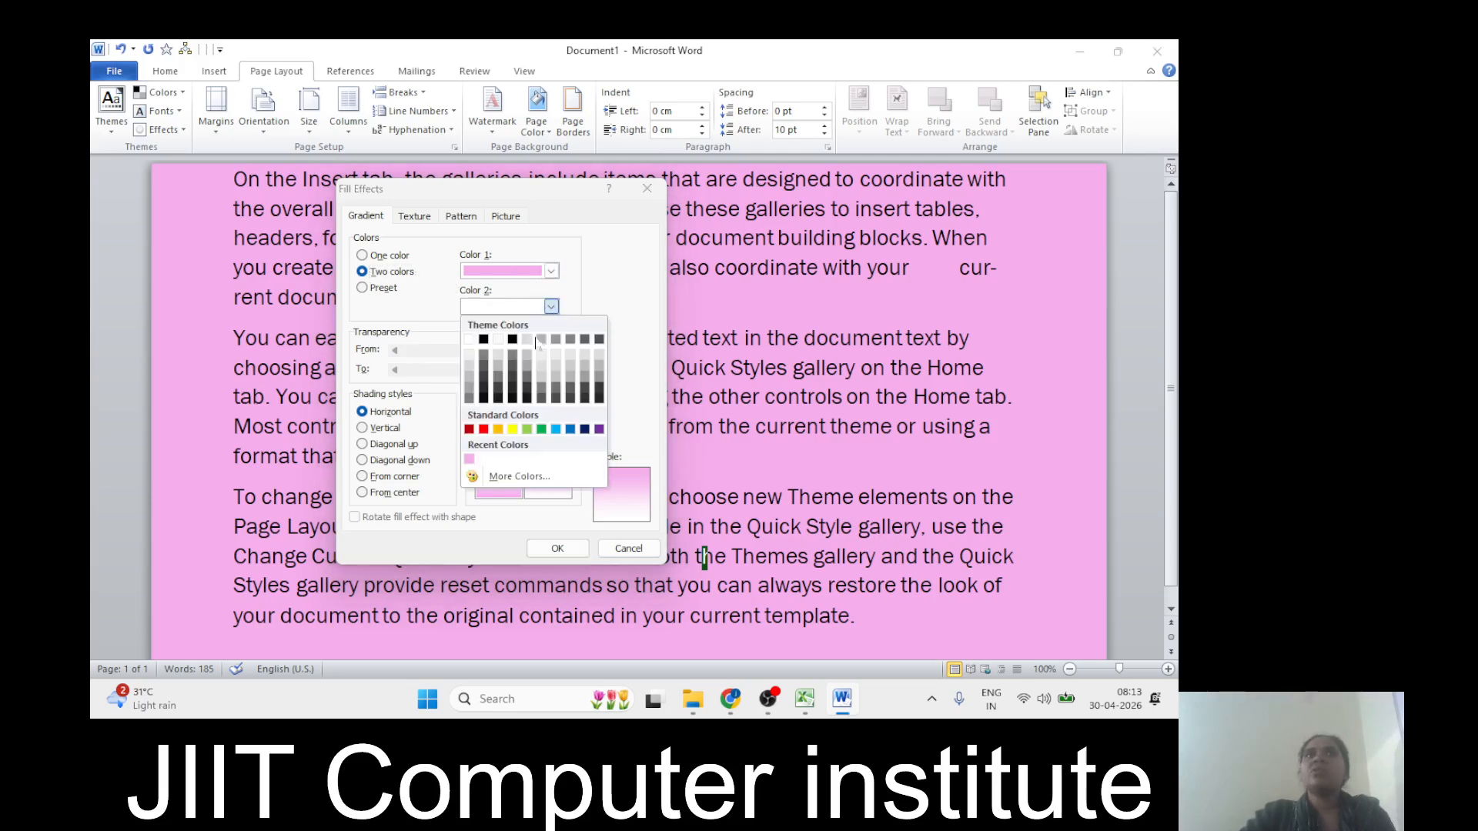
left_click(541, 385)
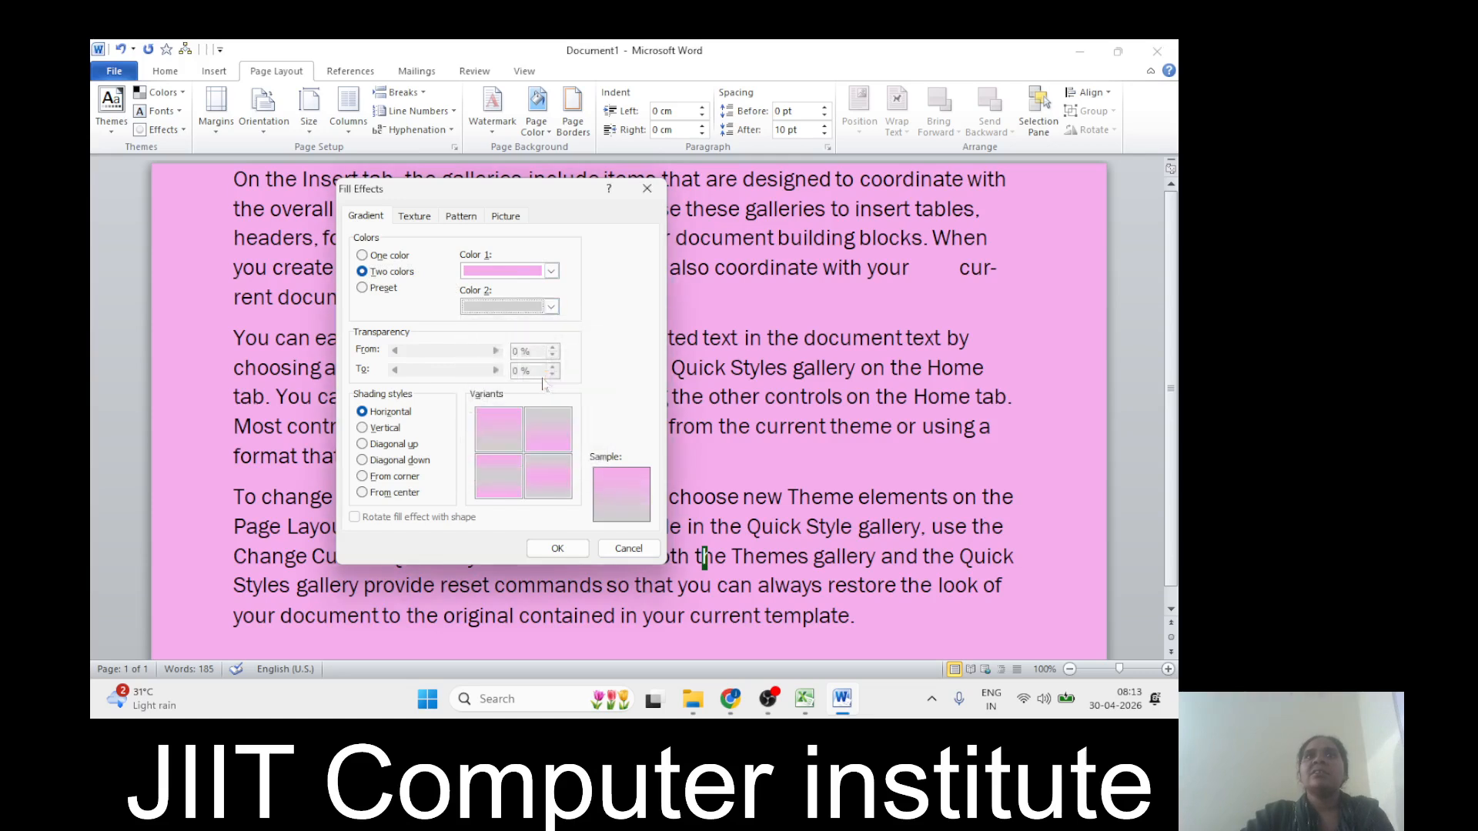
left_click(385, 429)
left_click(392, 445)
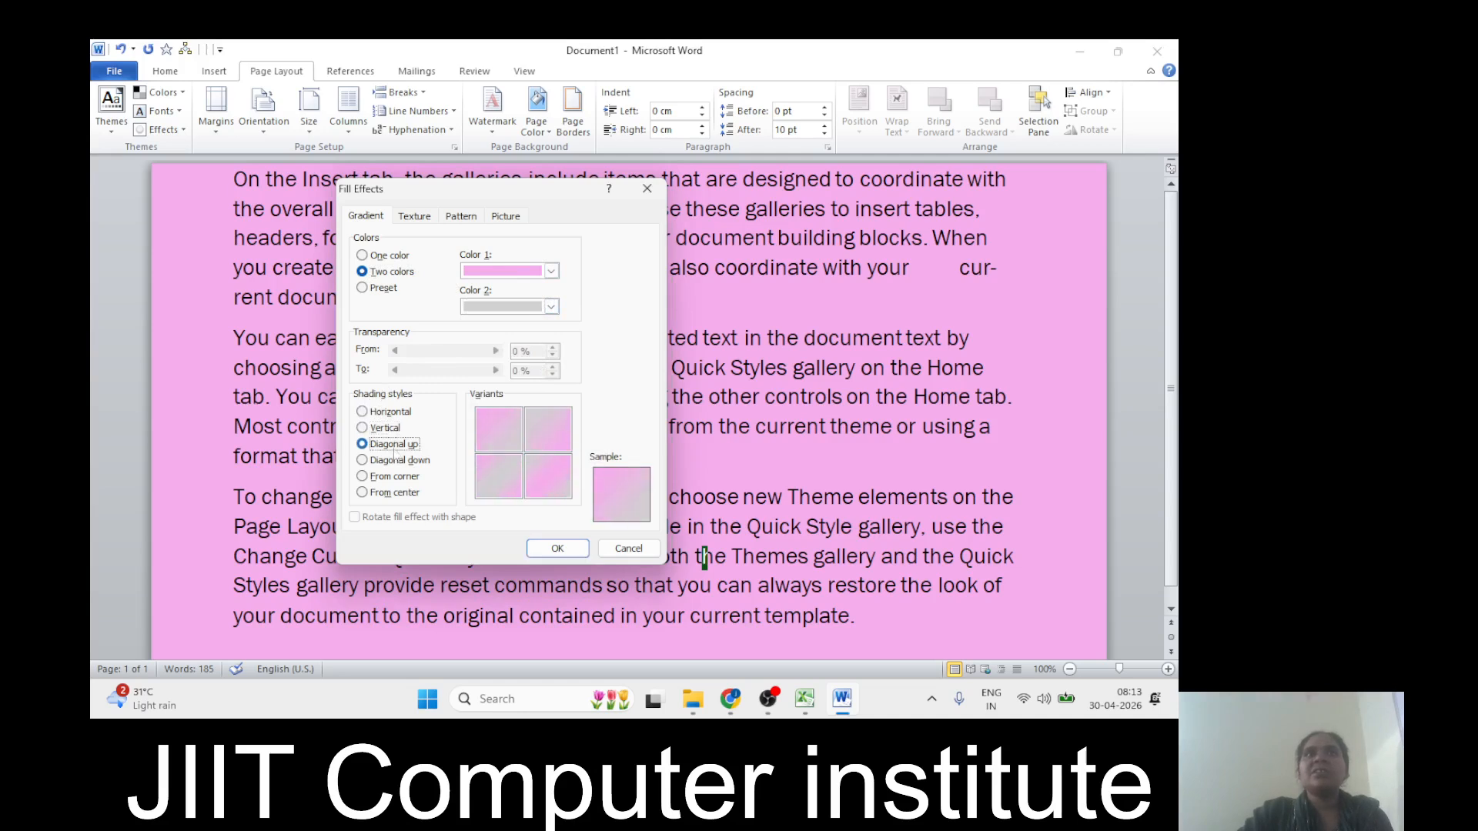
left_click(557, 549)
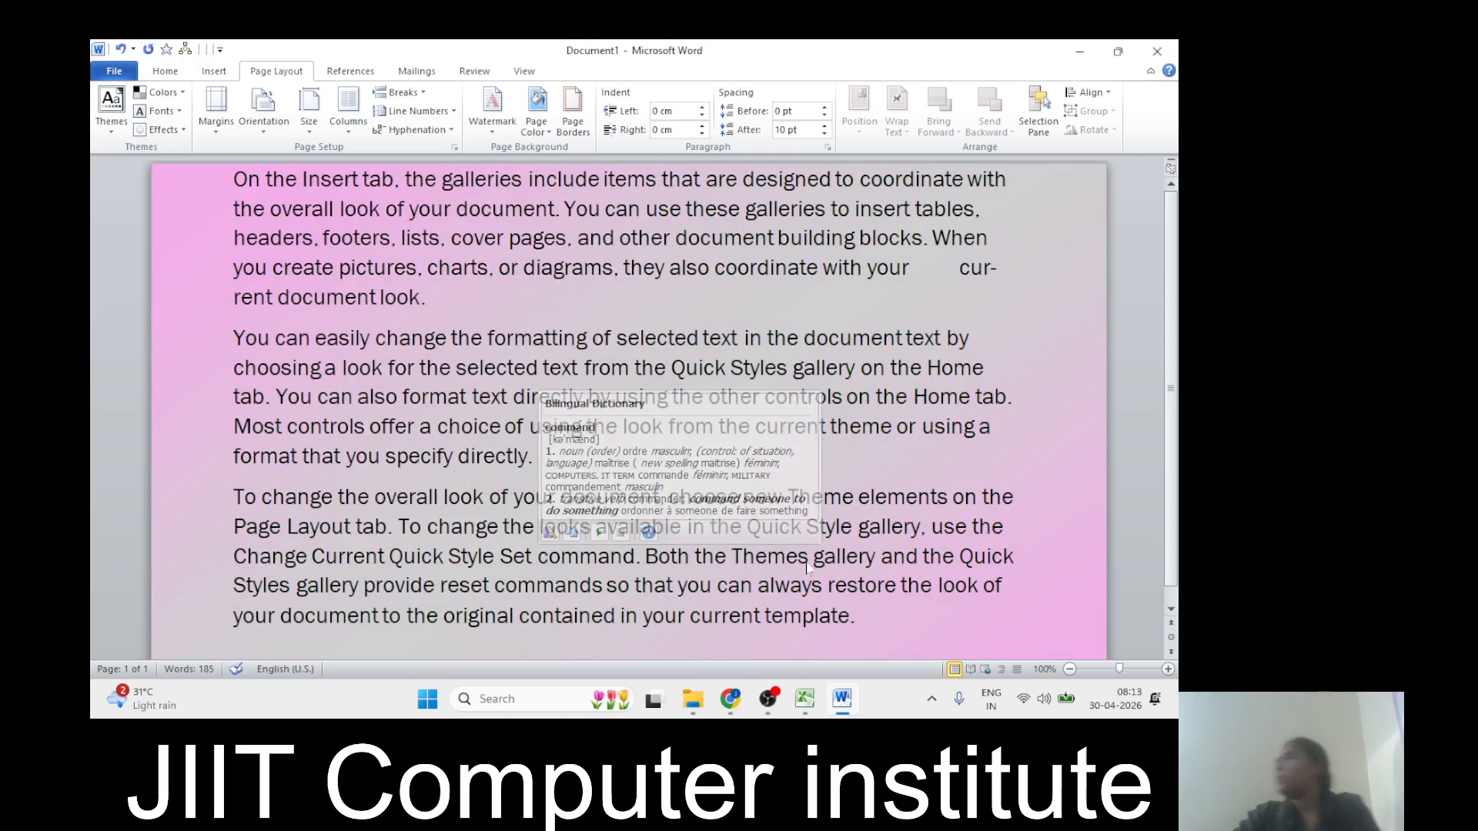
scroll(704, 558, "down", 1)
scroll(704, 558, "up", 1)
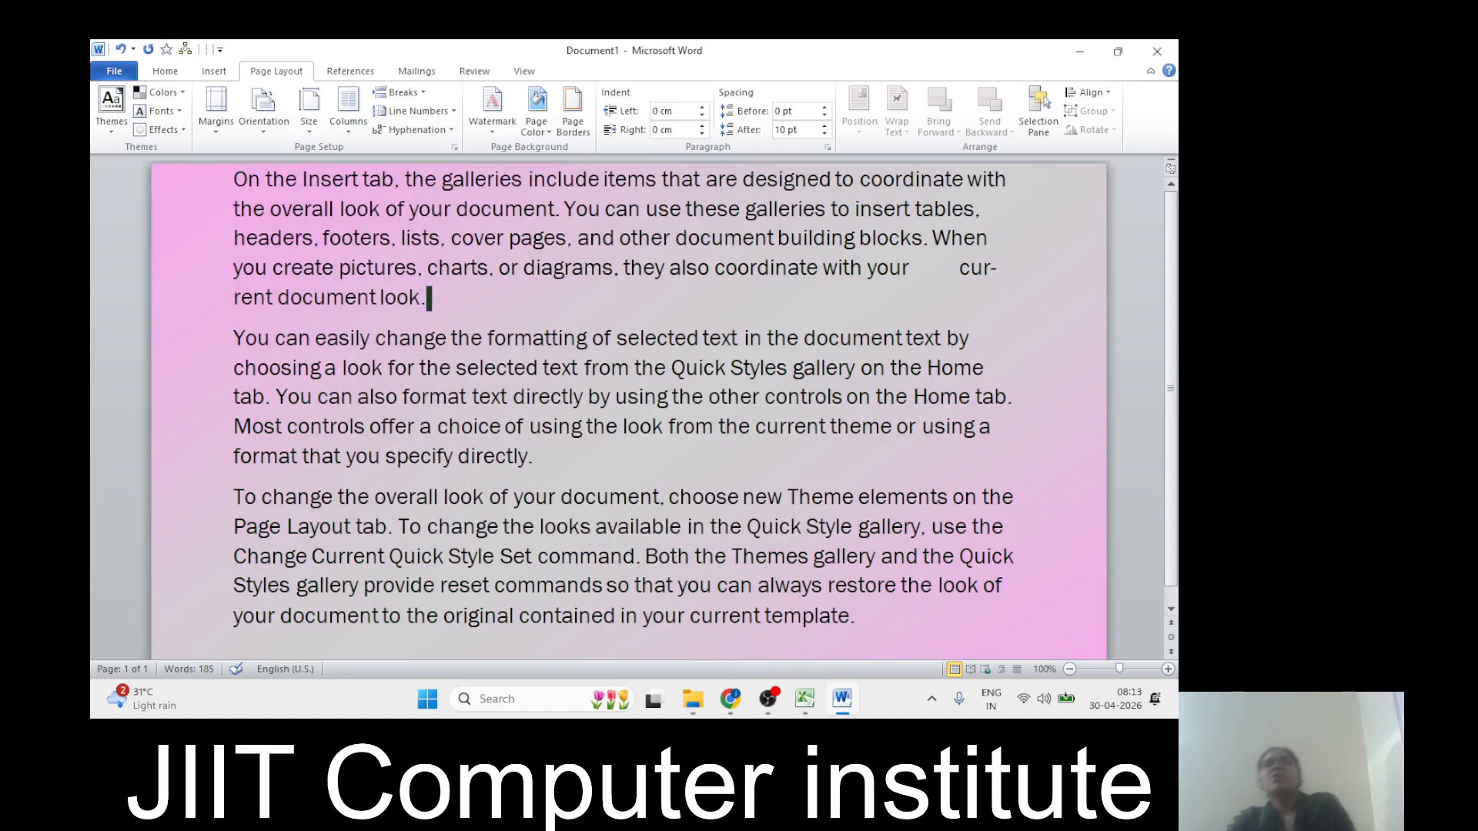
left_click(570, 129)
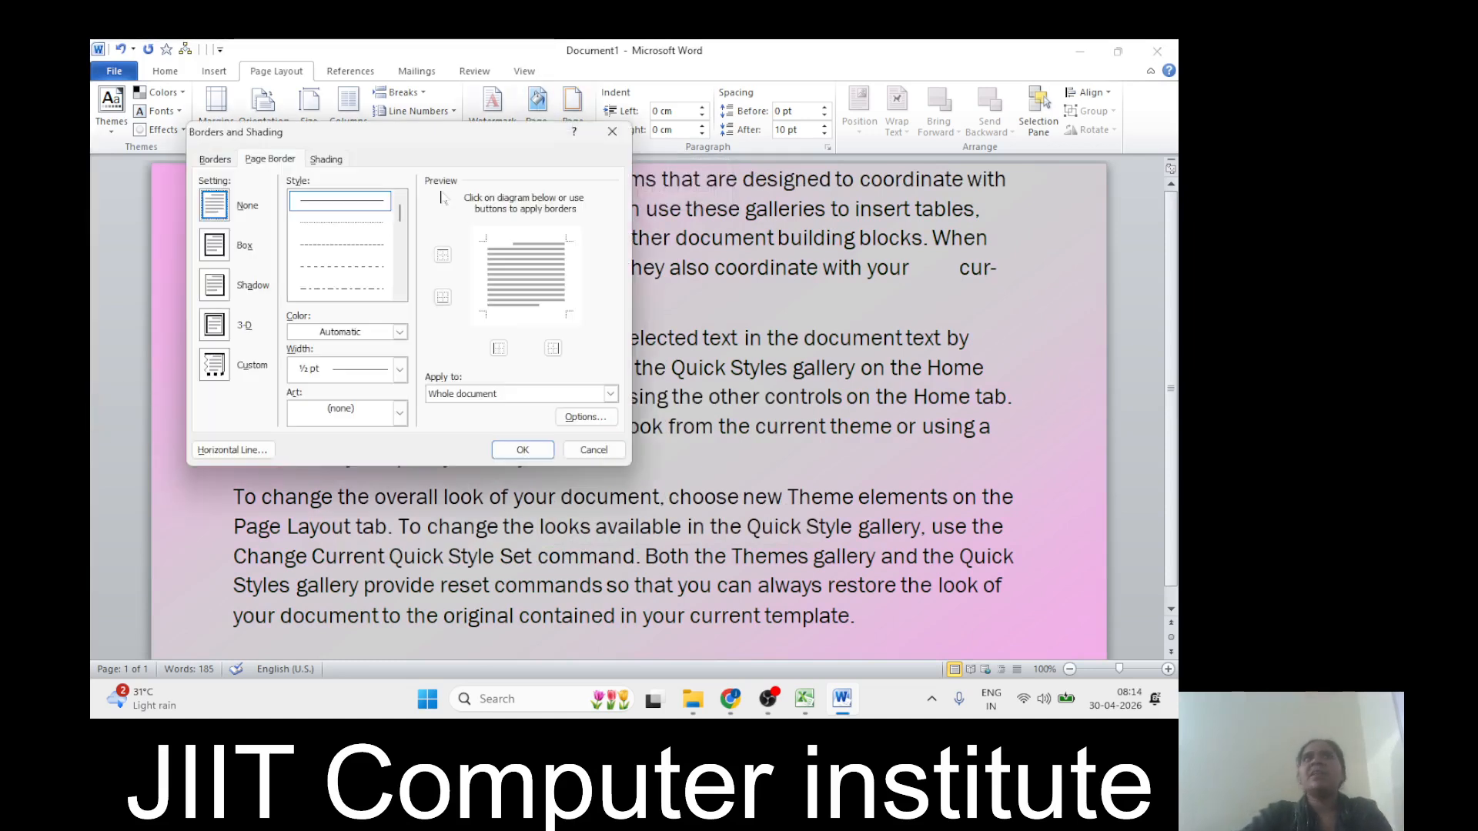
scroll(380, 282, "down", 5)
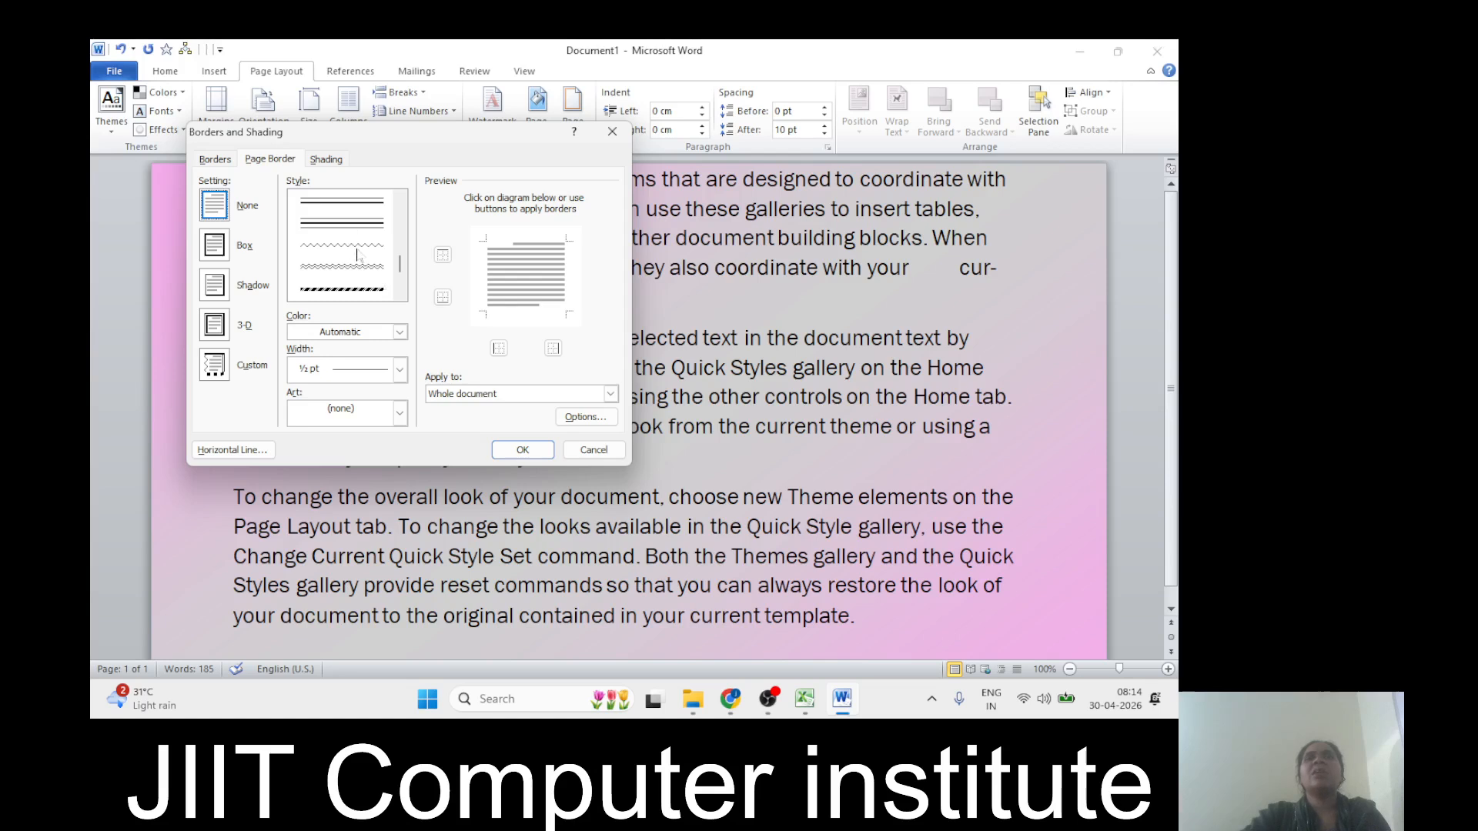
scroll(357, 255, "up", 3)
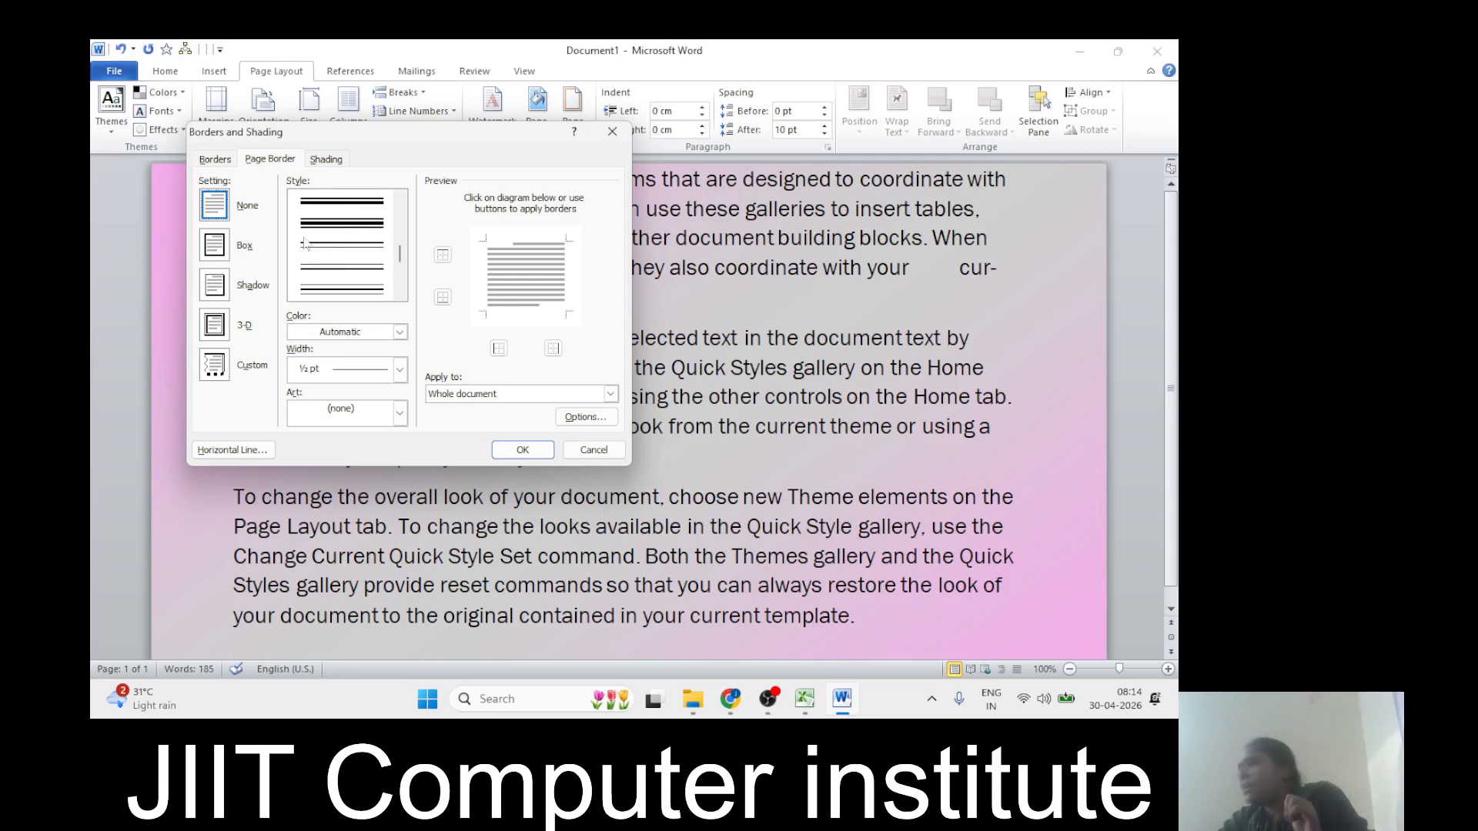
left_click(214, 160)
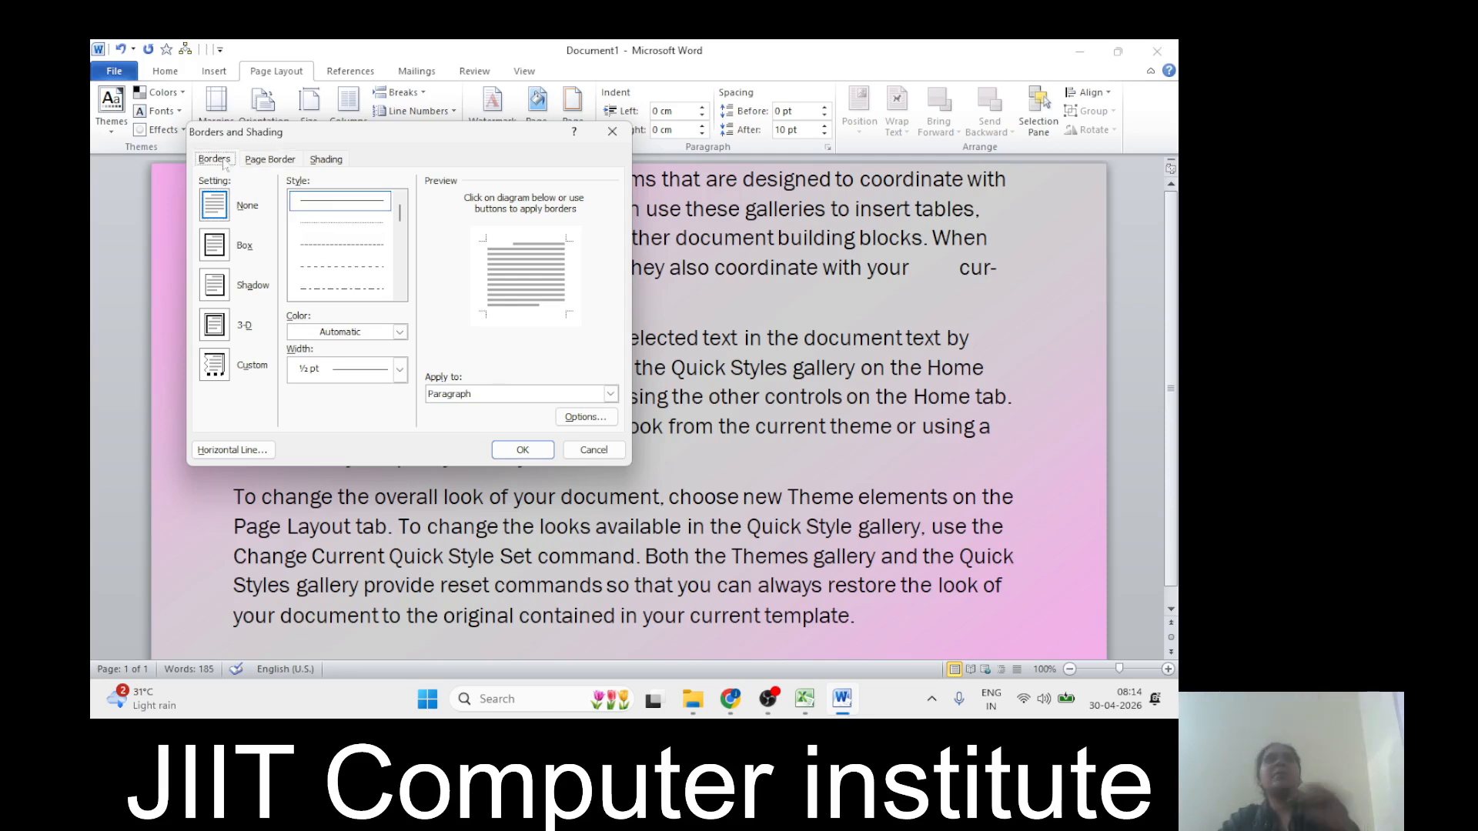
left_click(612, 131)
Step: Add a ½ pt finely dashed box border around the first paragraph, starting "On the Insert tab"
left_click_drag(233, 179, 439, 308)
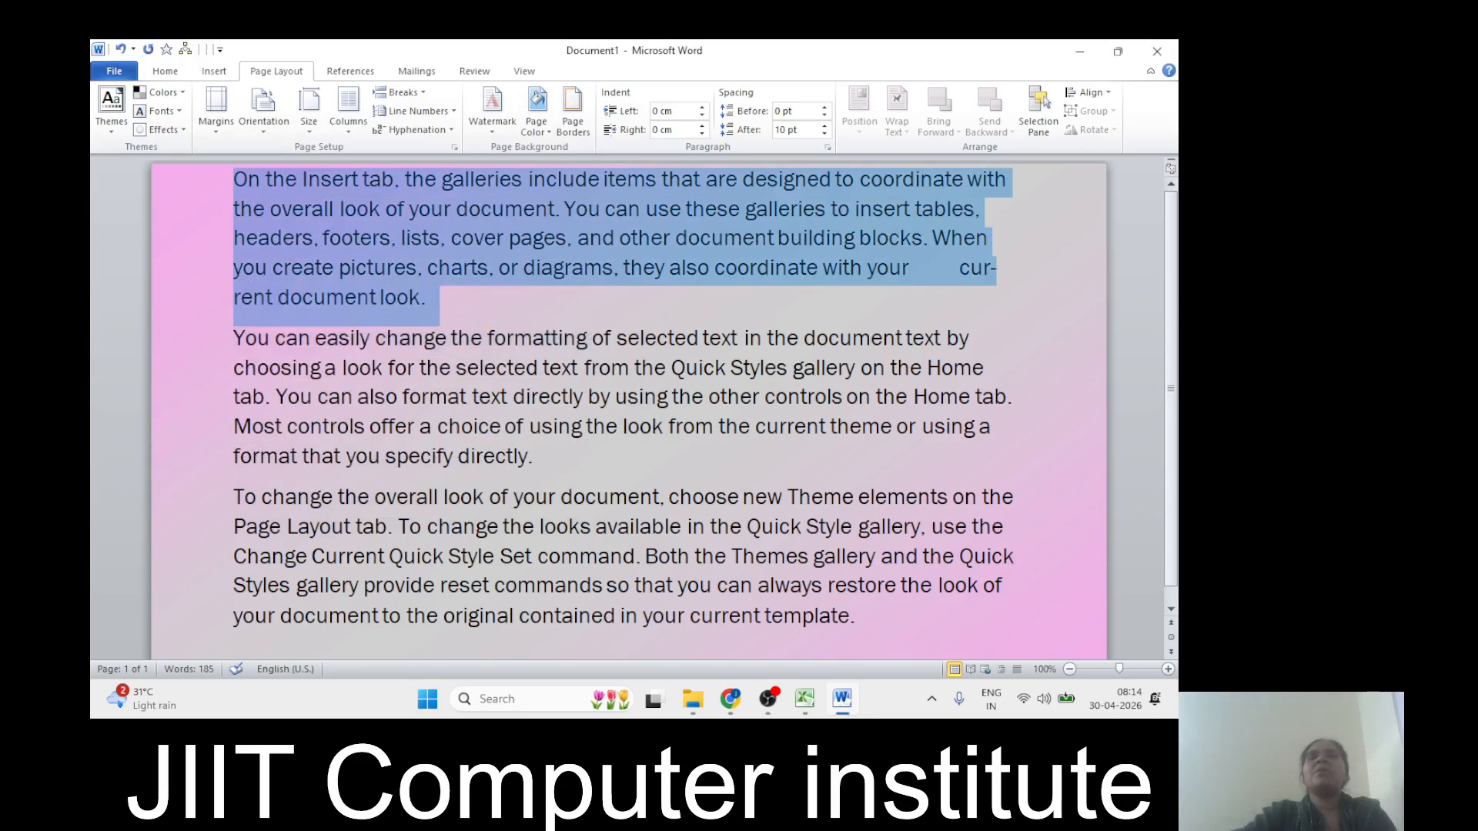
left_click(536, 107)
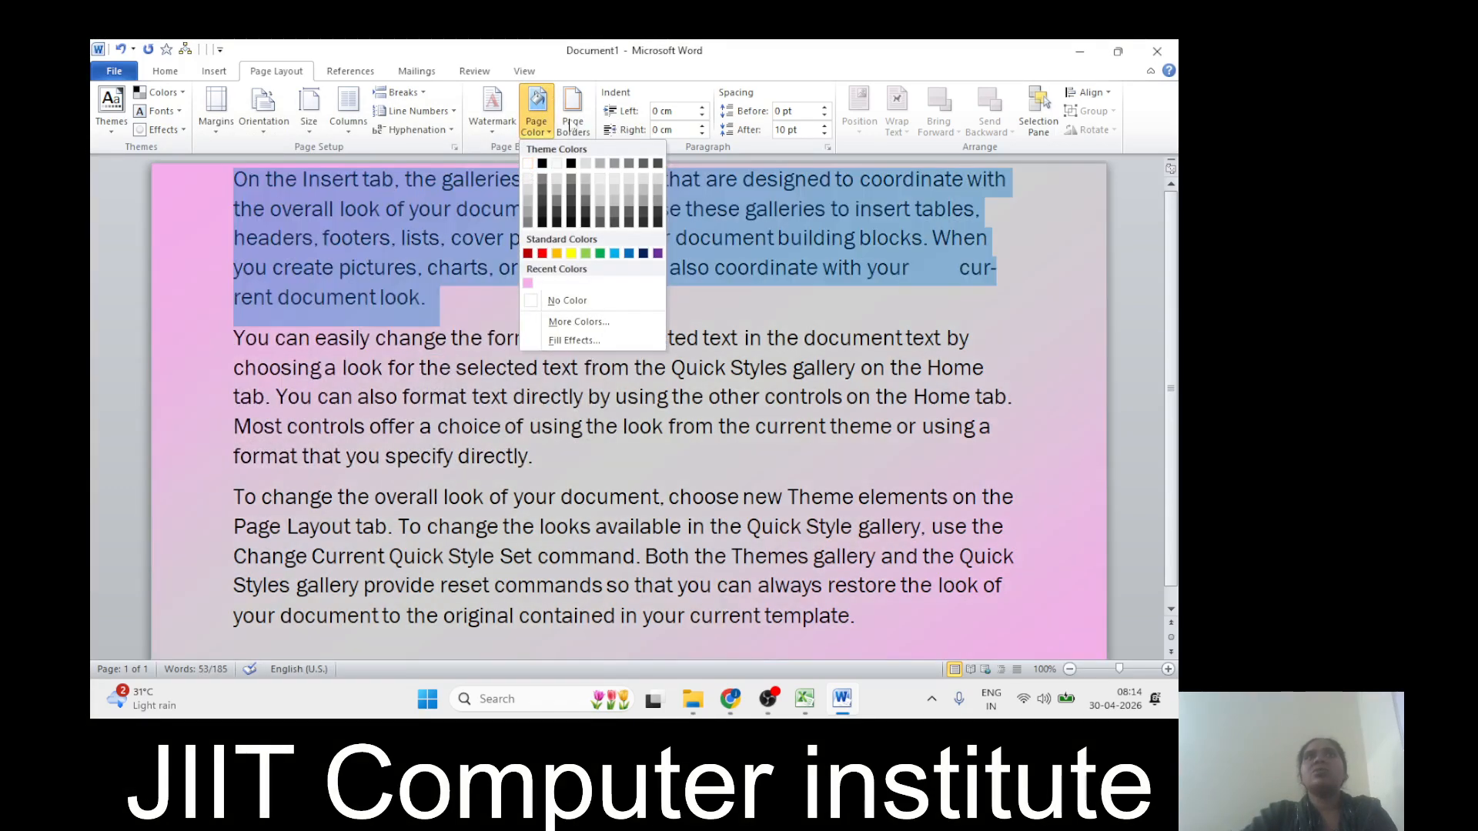
left_click(572, 115)
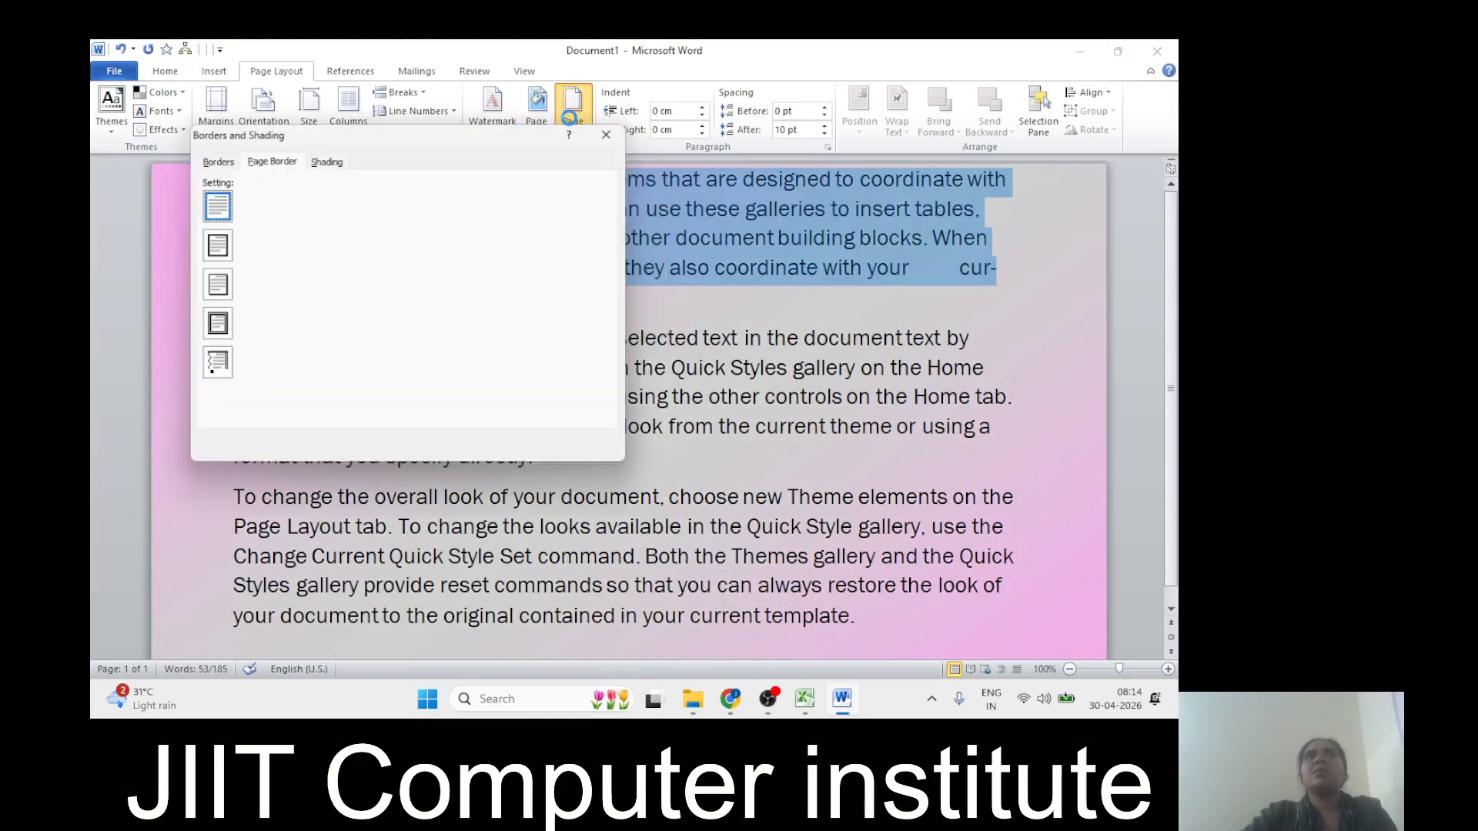
left_click(217, 159)
left_click(314, 244)
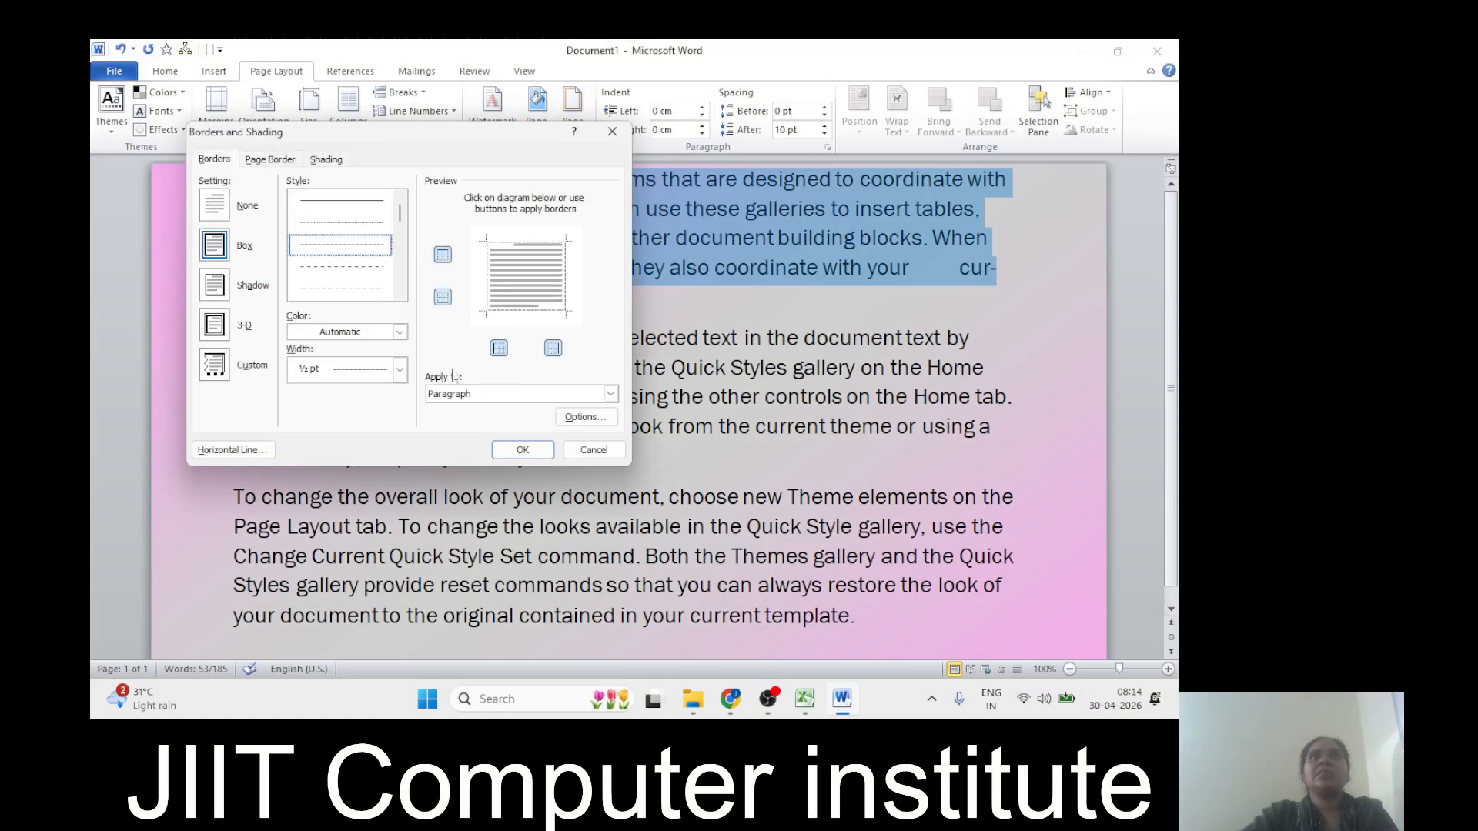
left_click(523, 450)
left_click(517, 341)
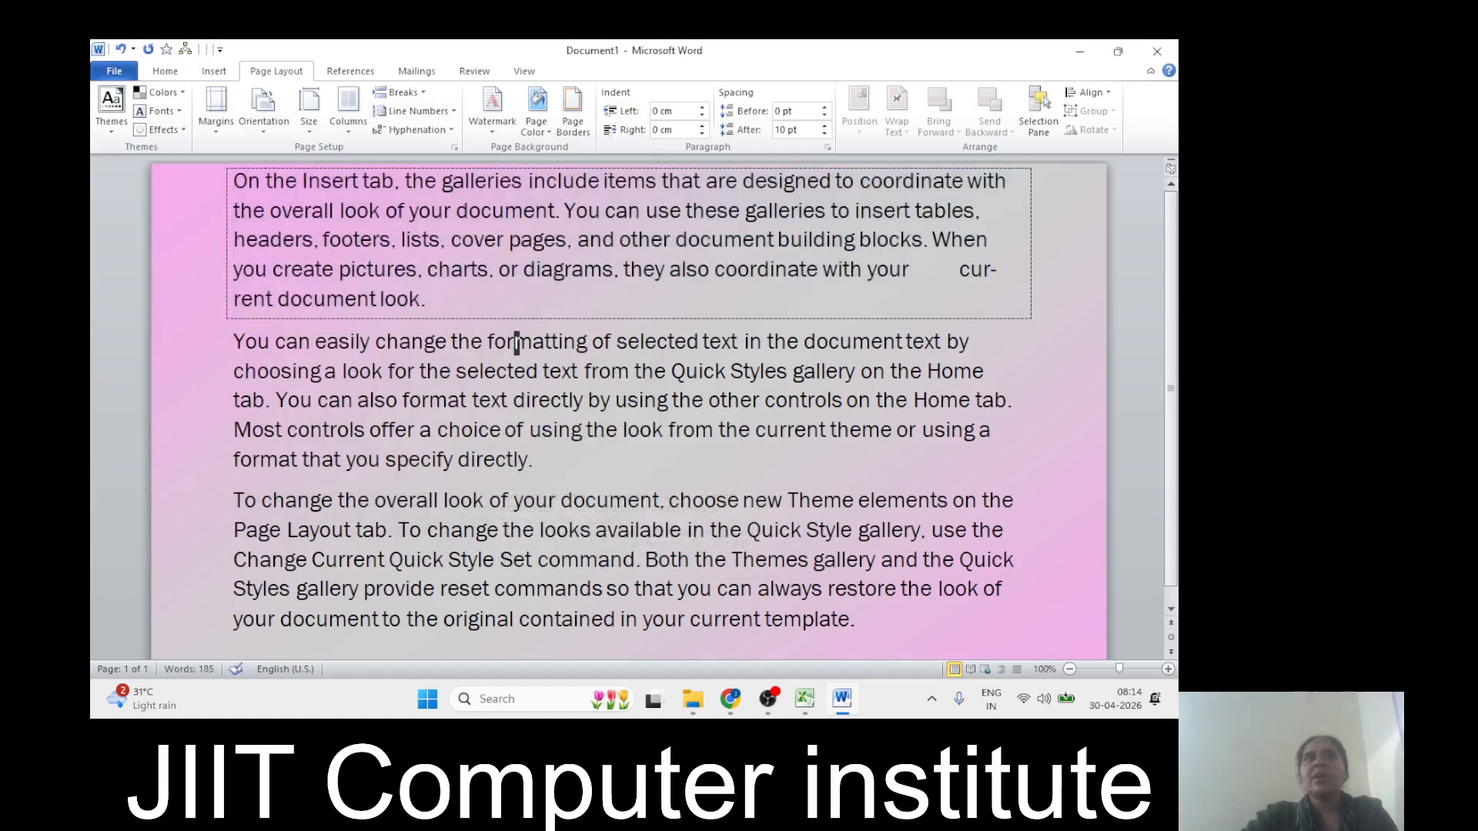
Step: Configure a page border for the whole document with the 3-D setting and a ½ pt multi-line style
left_click(536, 115)
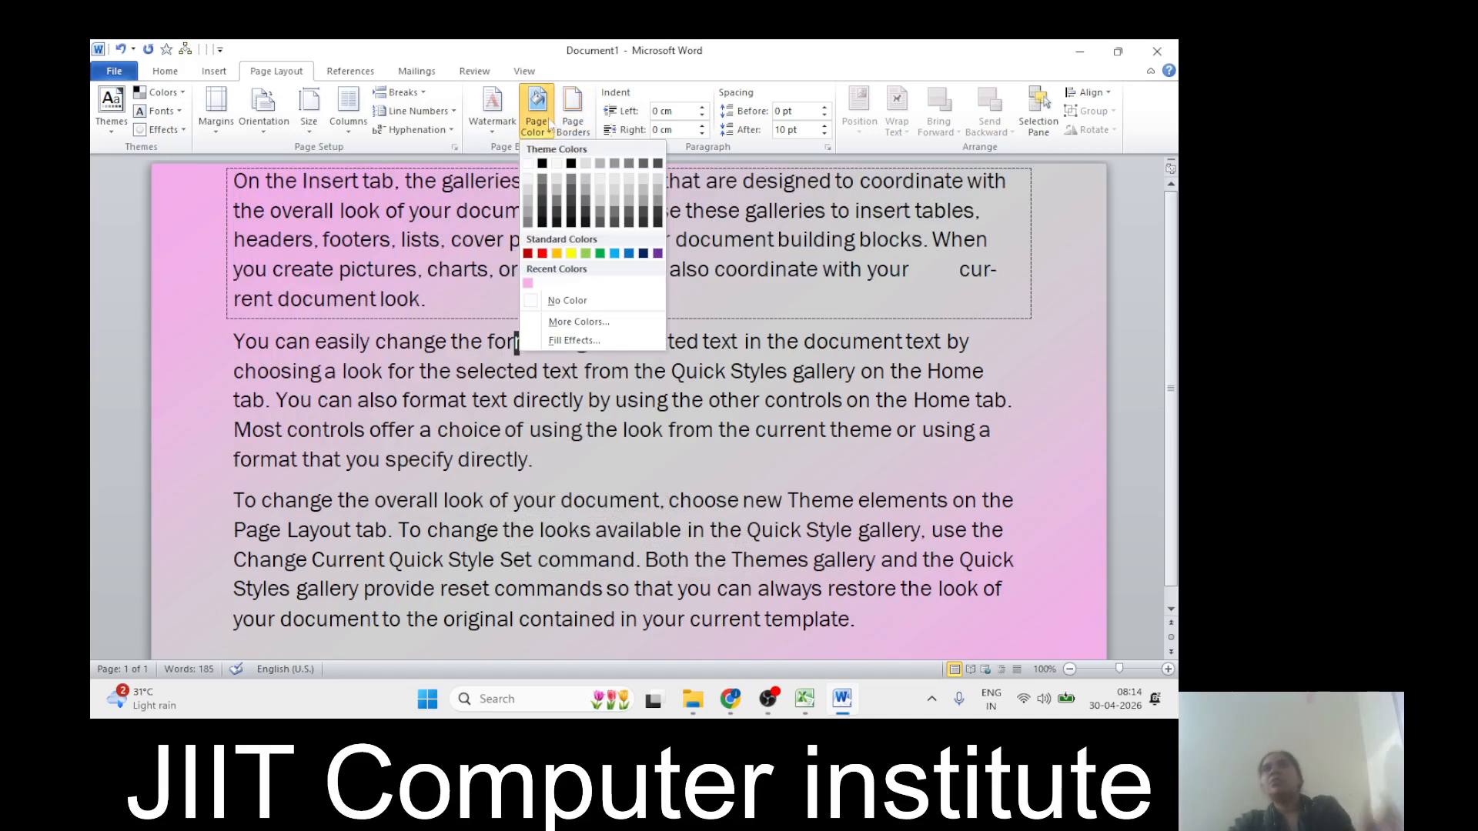
left_click(577, 126)
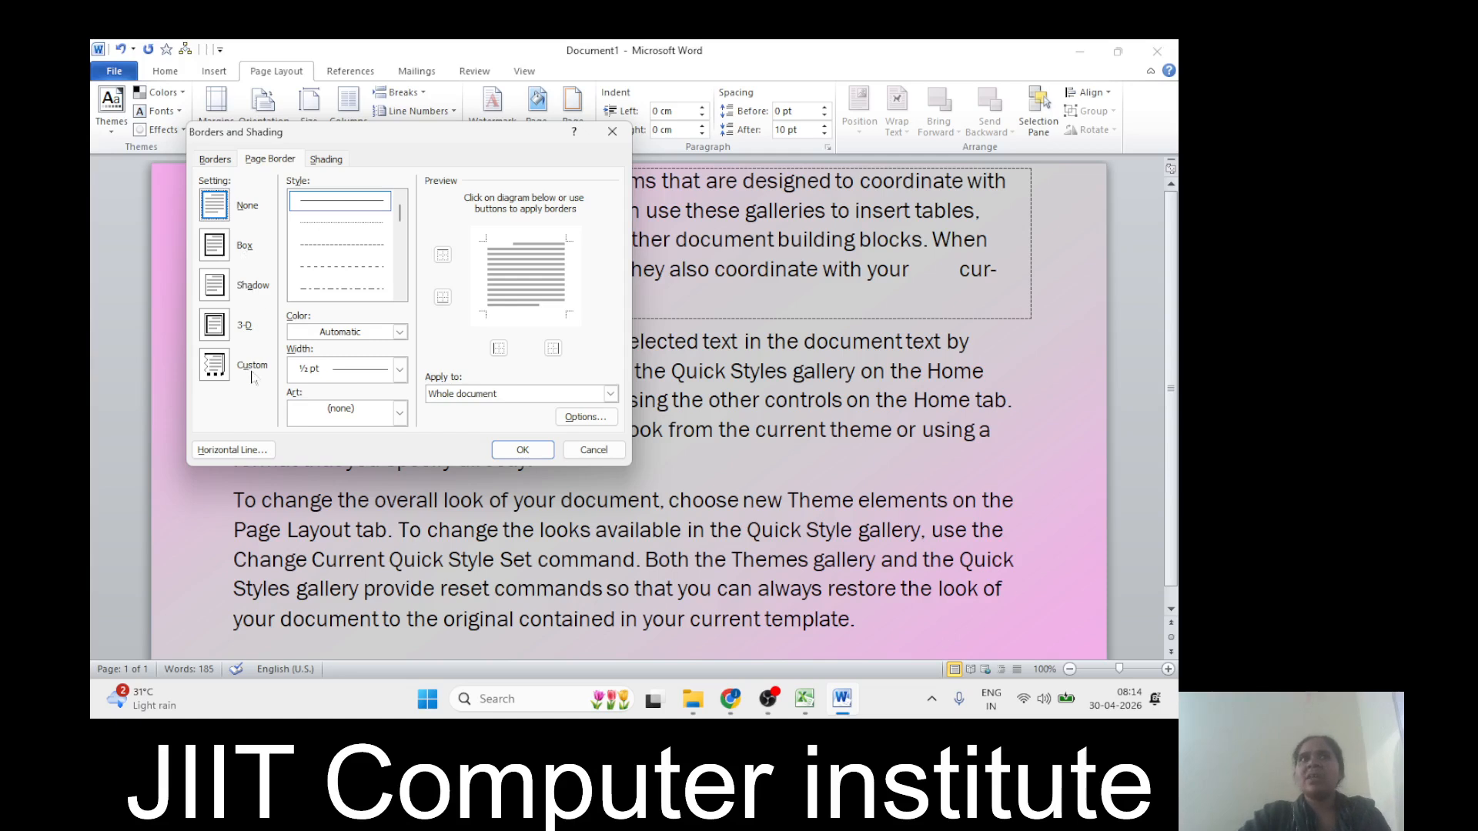
left_click(215, 246)
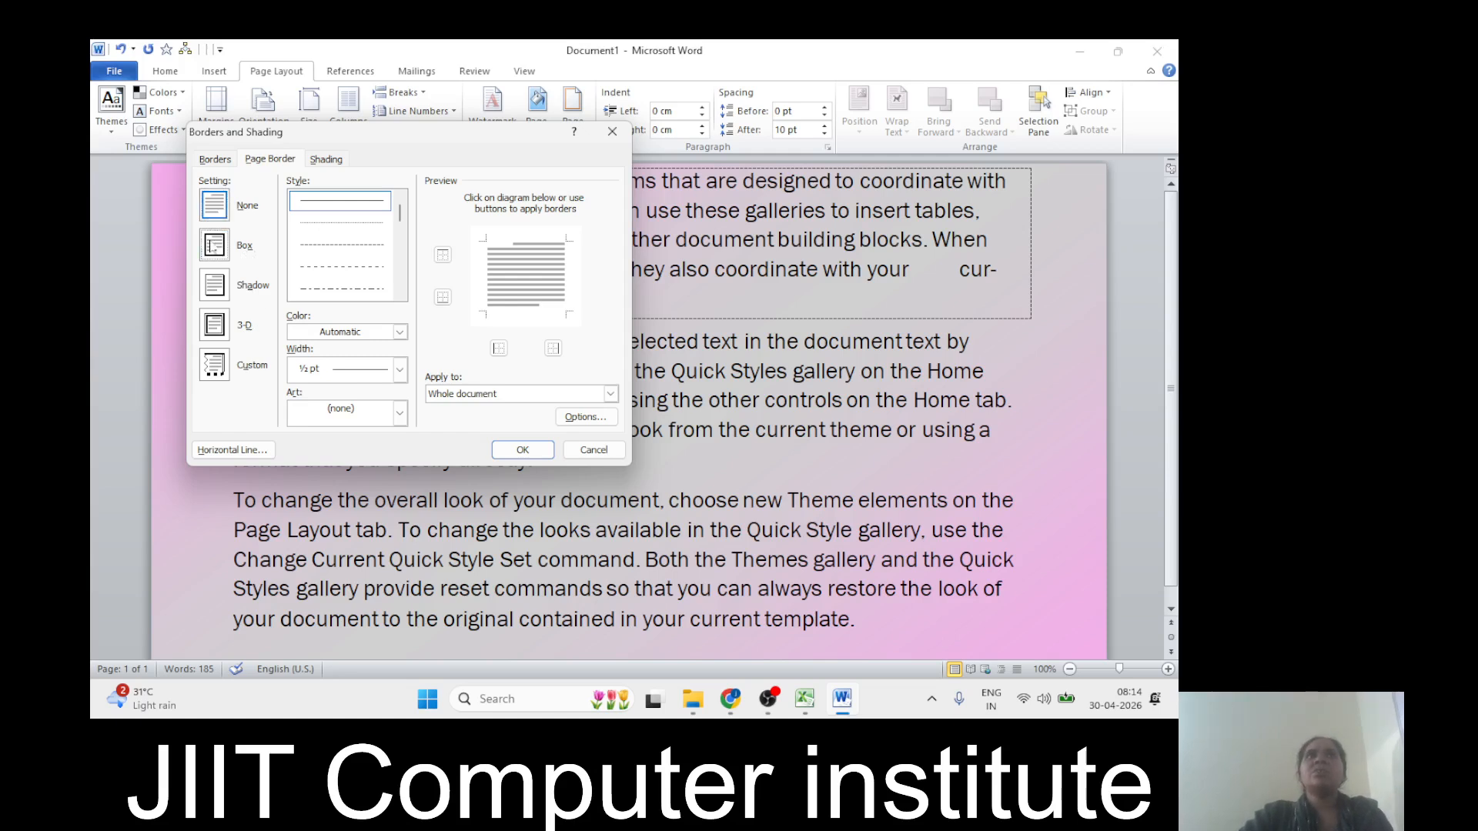
left_click(215, 285)
left_click(215, 325)
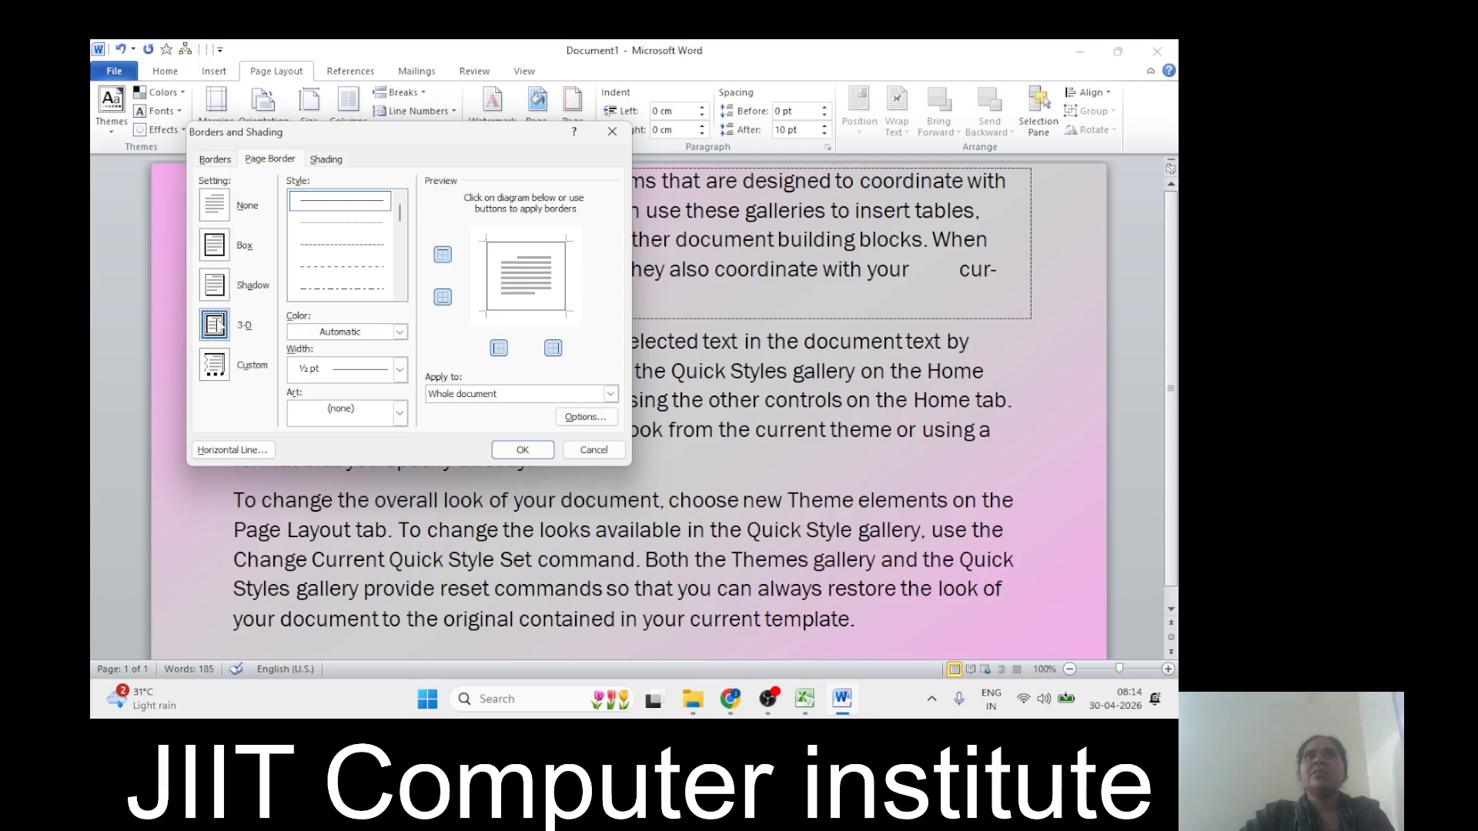
left_click_drag(400, 210, 401, 254)
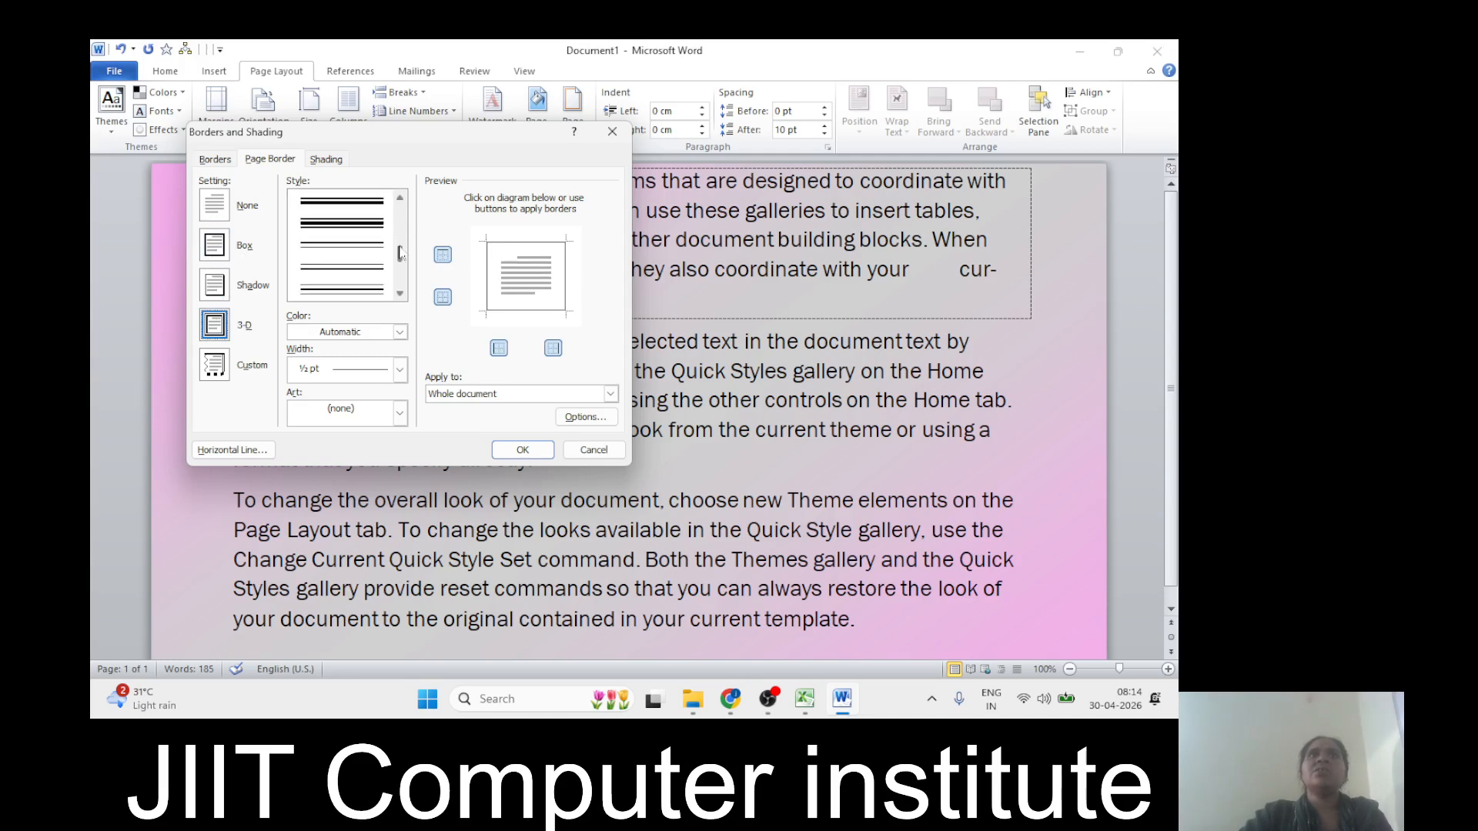
left_click(344, 225)
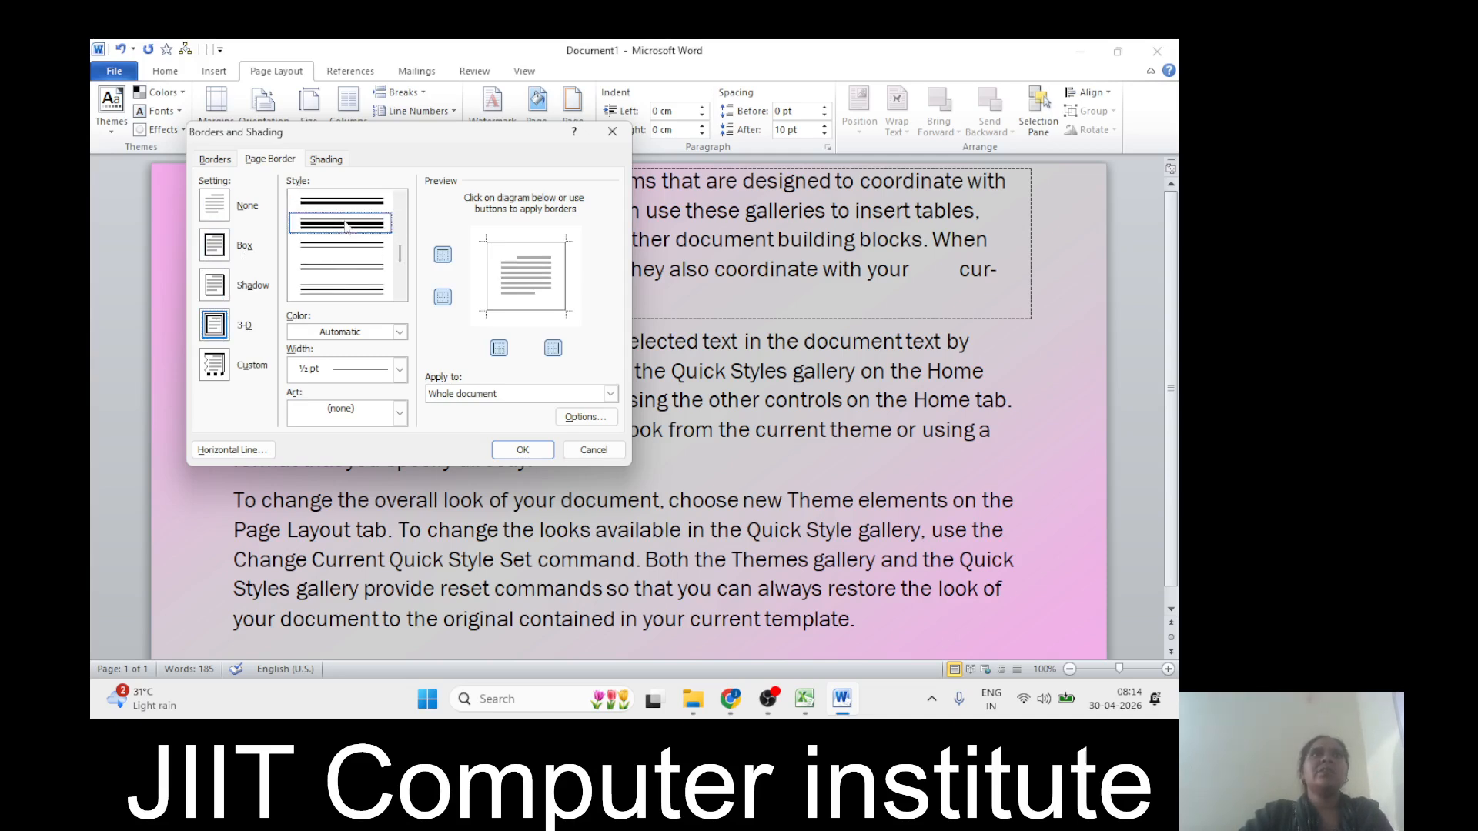
left_click(399, 370)
left_click(368, 421)
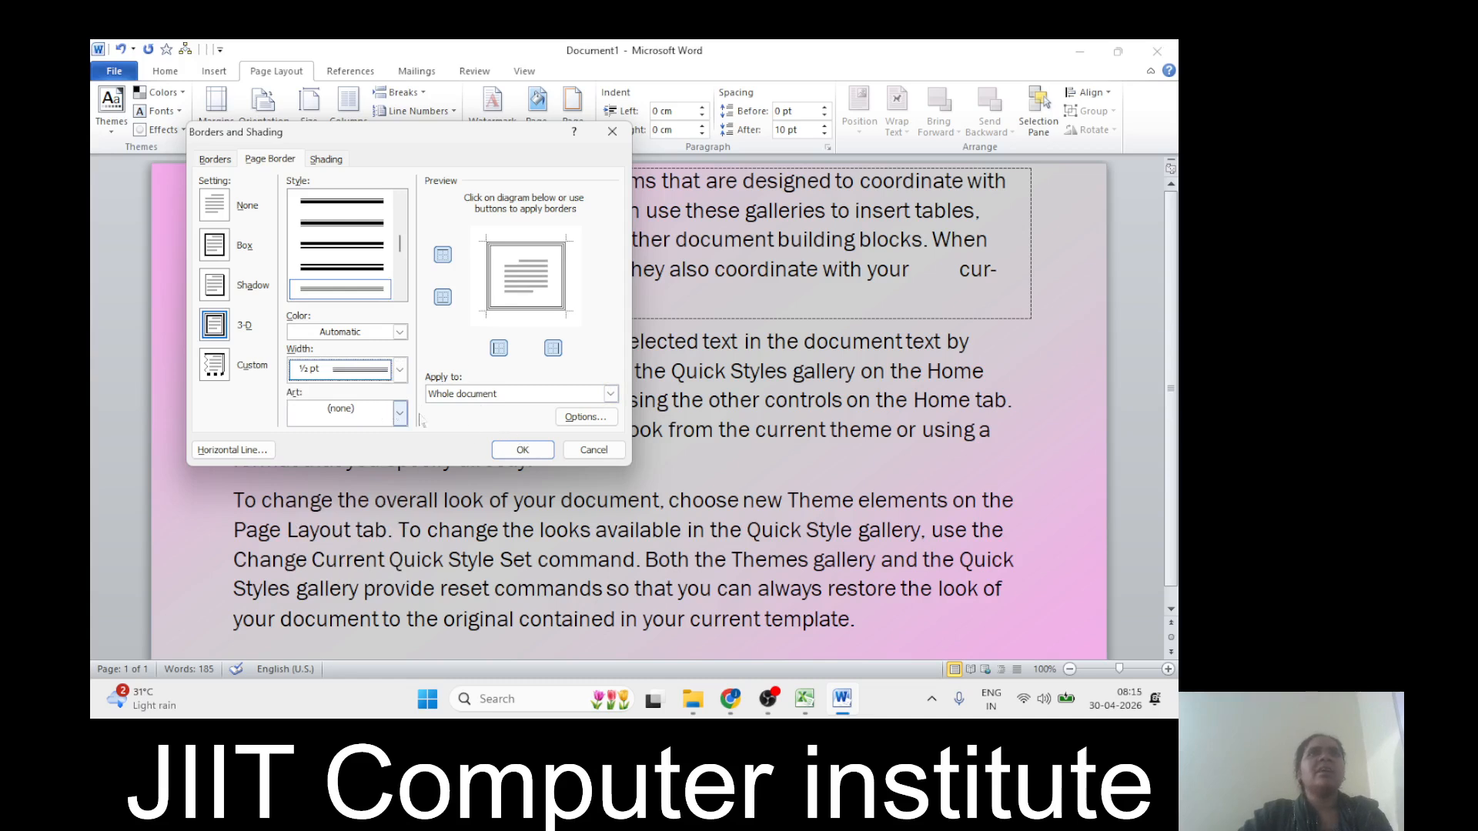
left_click(522, 451)
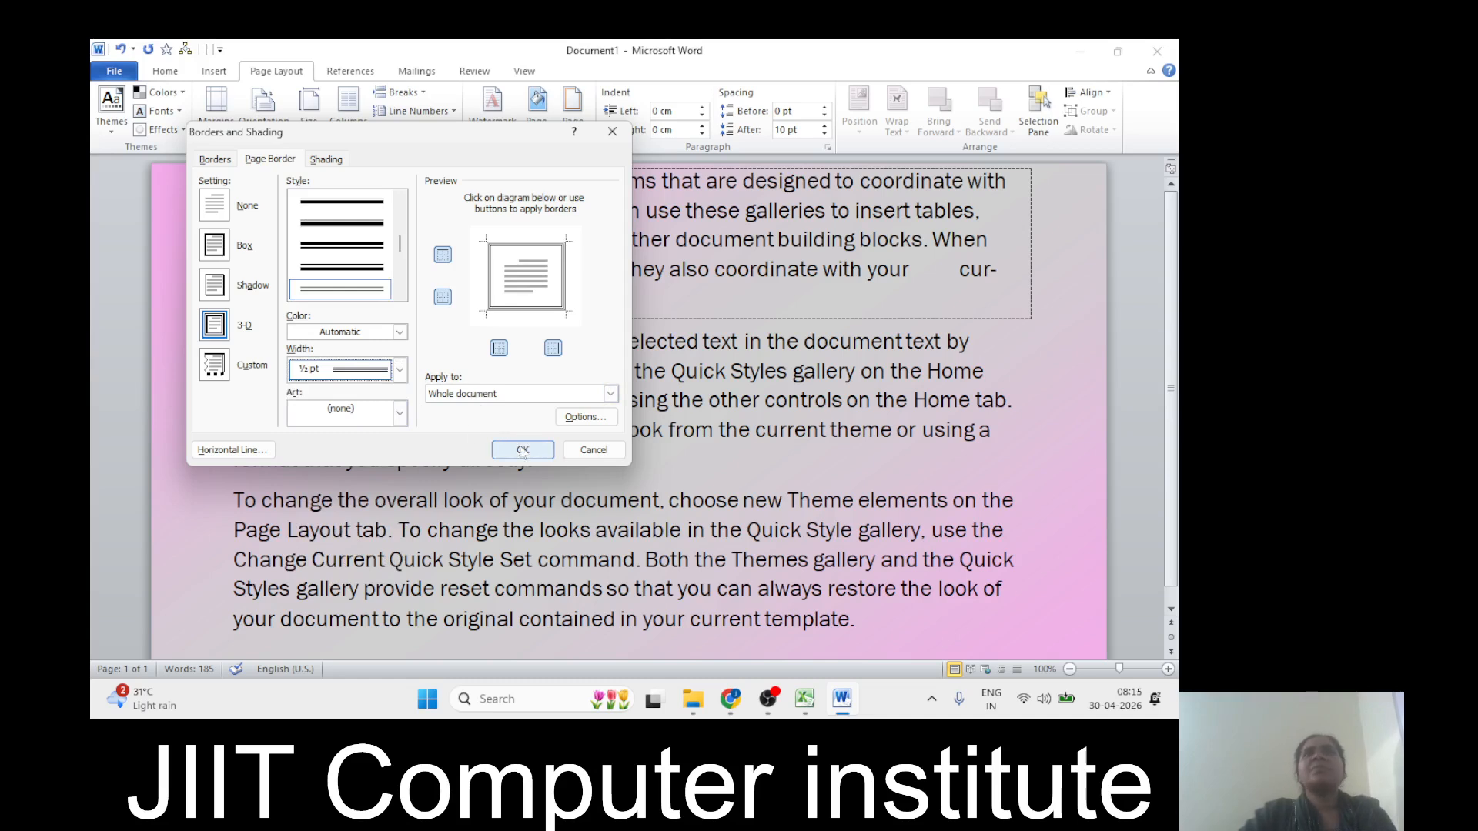
Step: Color the page border standard red, apply it to the document, and review it around the page
left_click(400, 332)
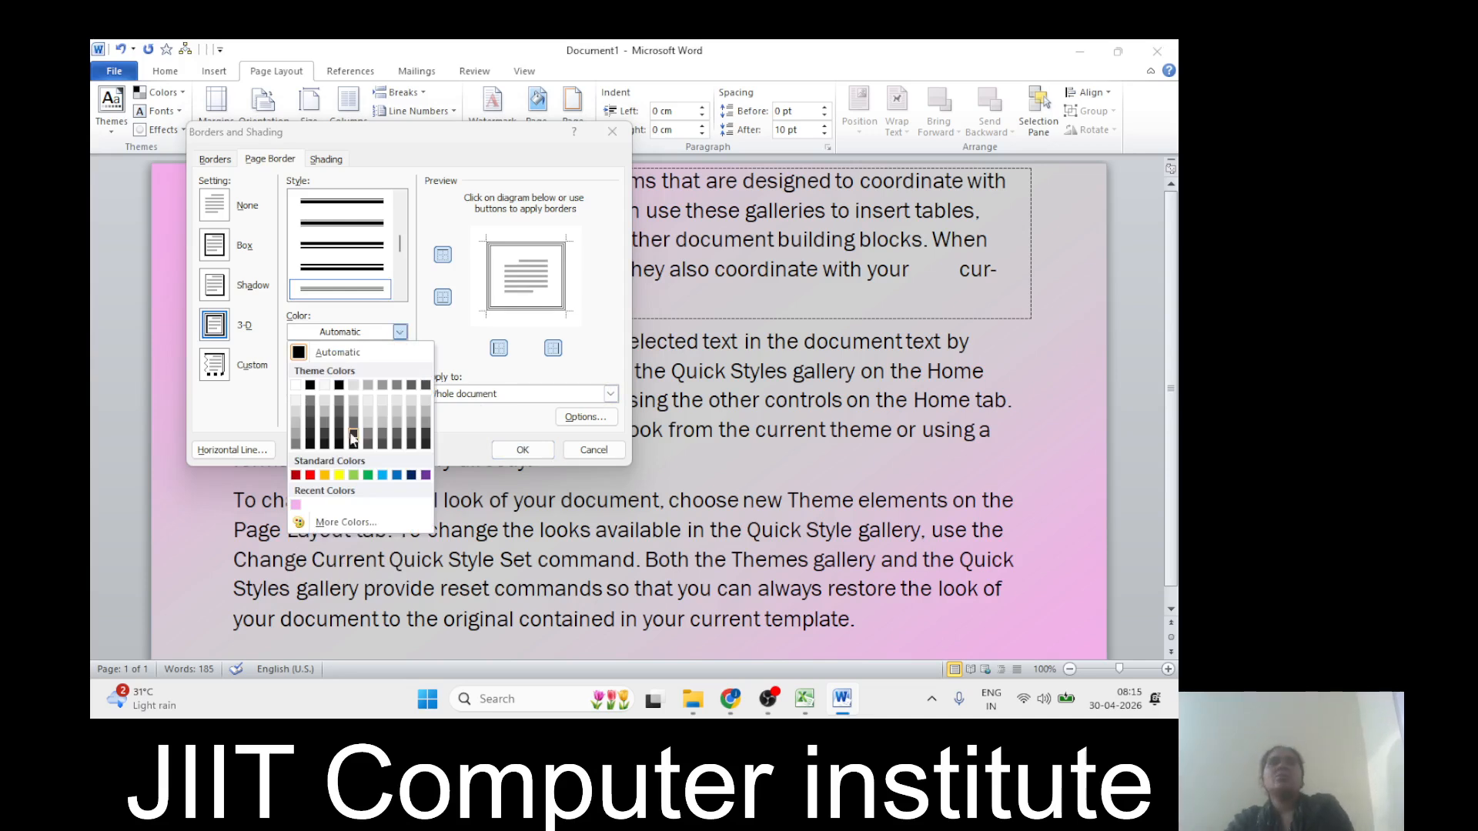
left_click(310, 474)
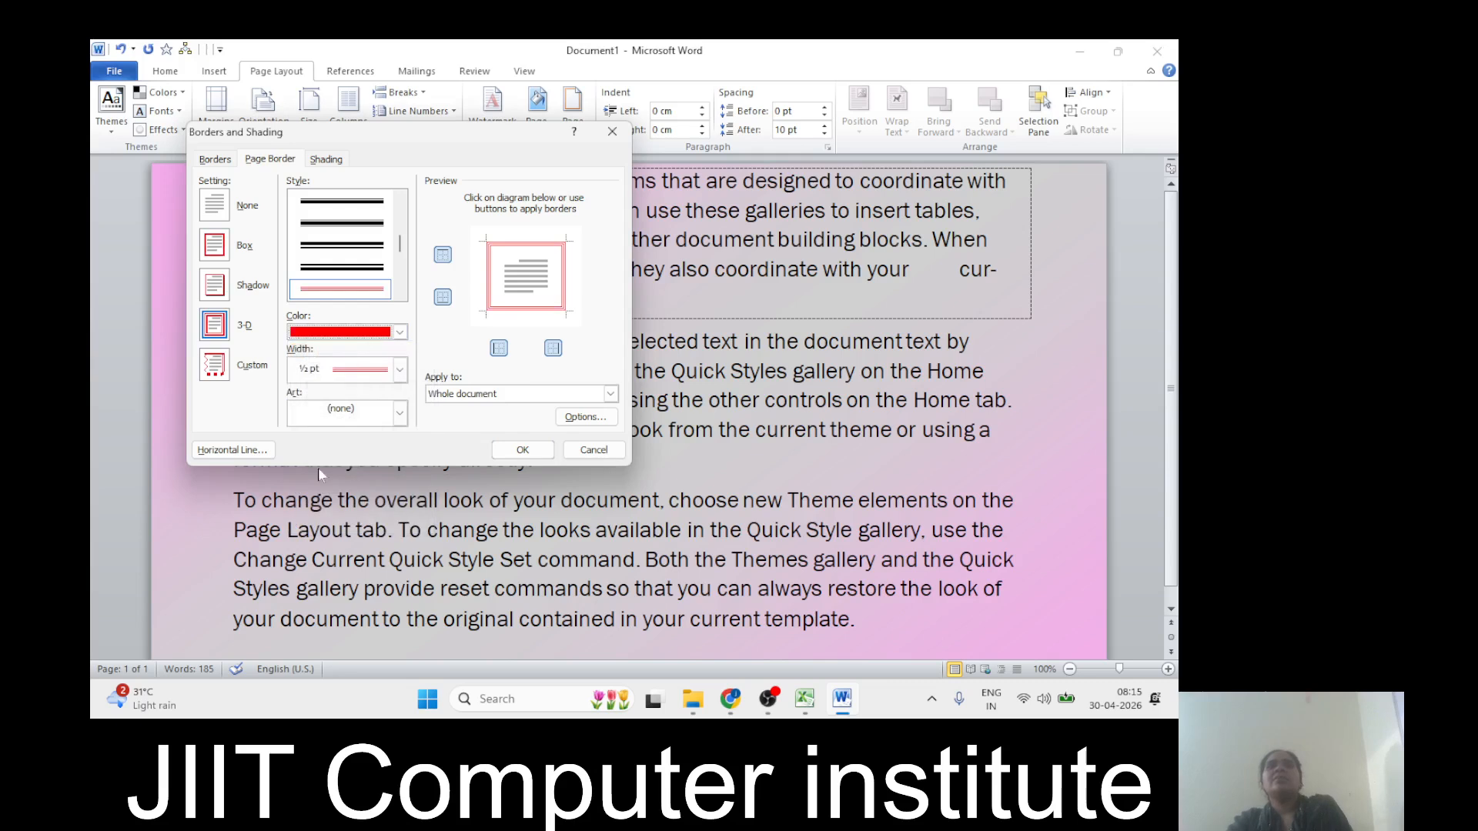
left_click(521, 452)
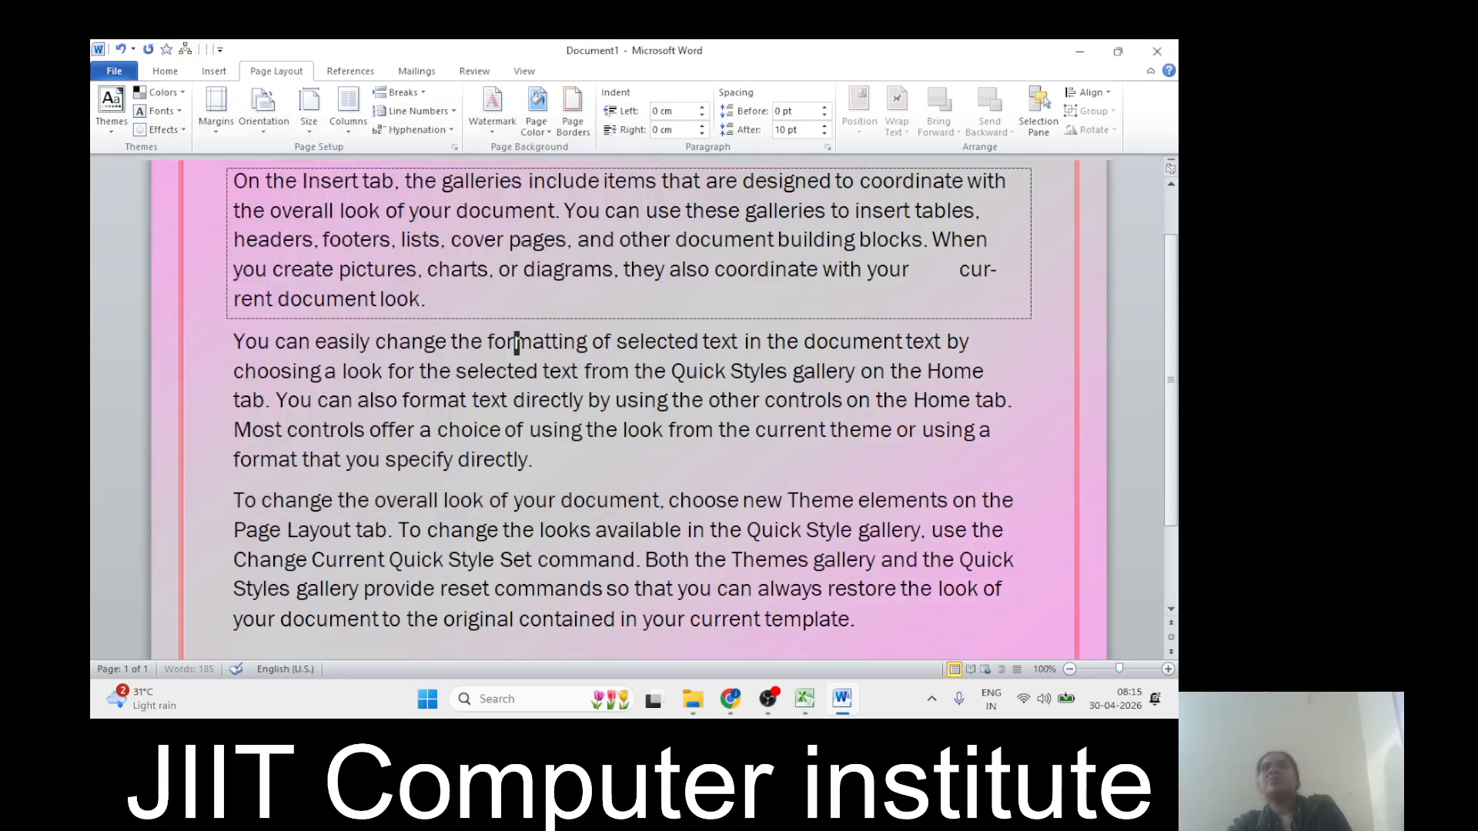
scroll(629, 409, "down", 5)
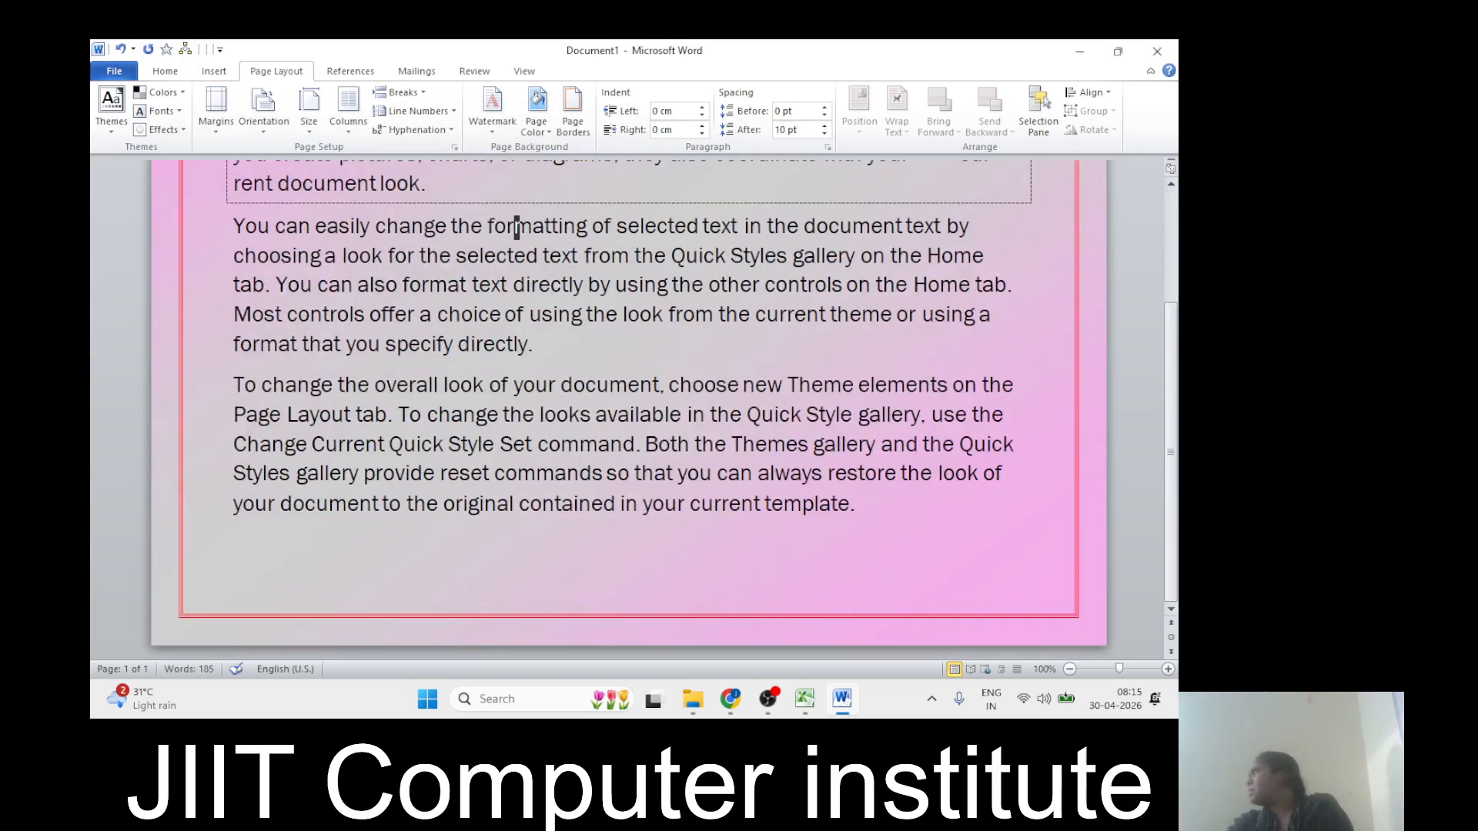
scroll(629, 409, "up", 5)
scroll(628, 409, "down", 3)
scroll(516, 431, "up", 2)
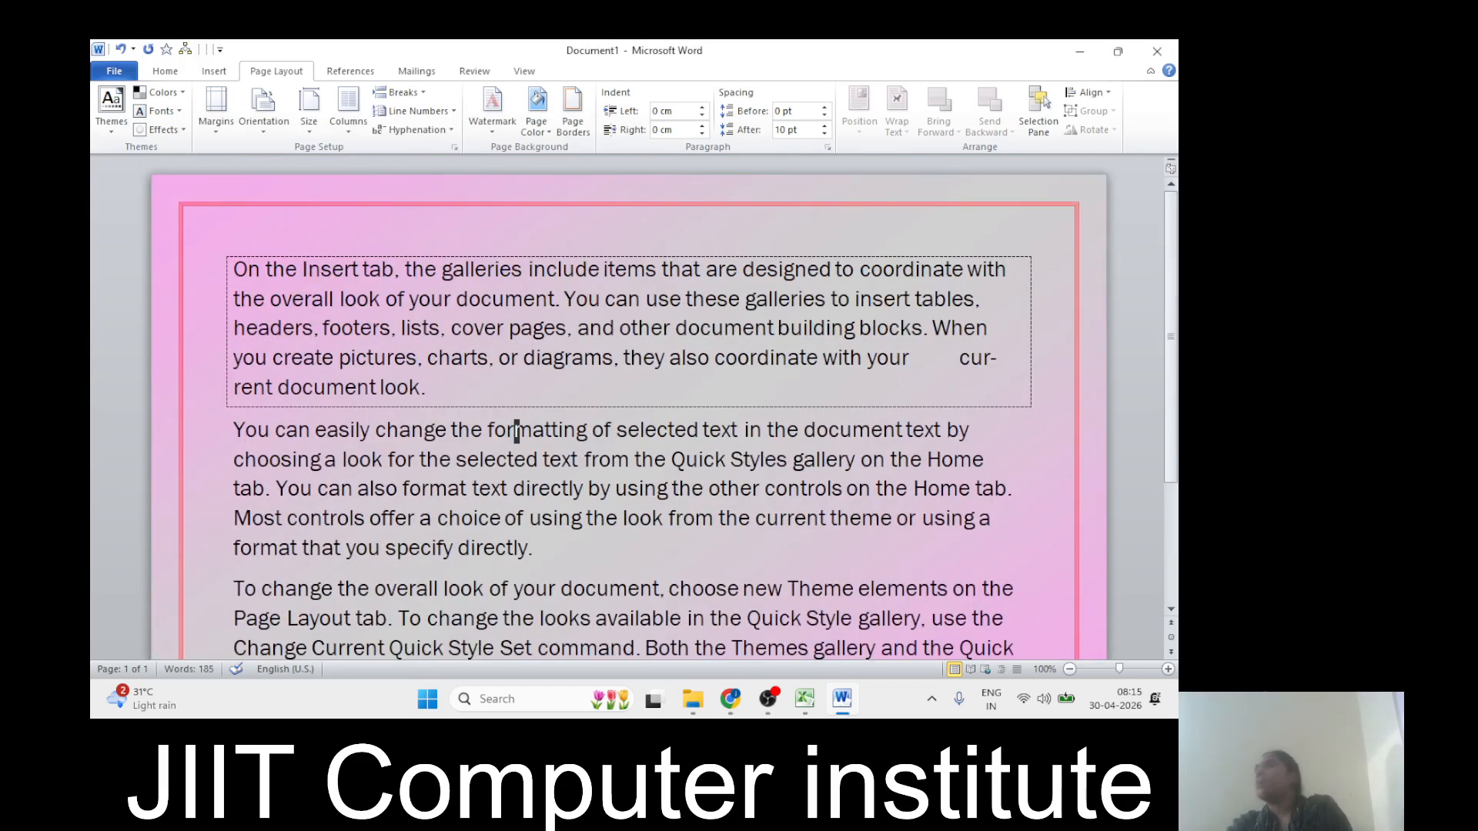
scroll(516, 431, "down", 5)
scroll(515, 431, "up", 5)
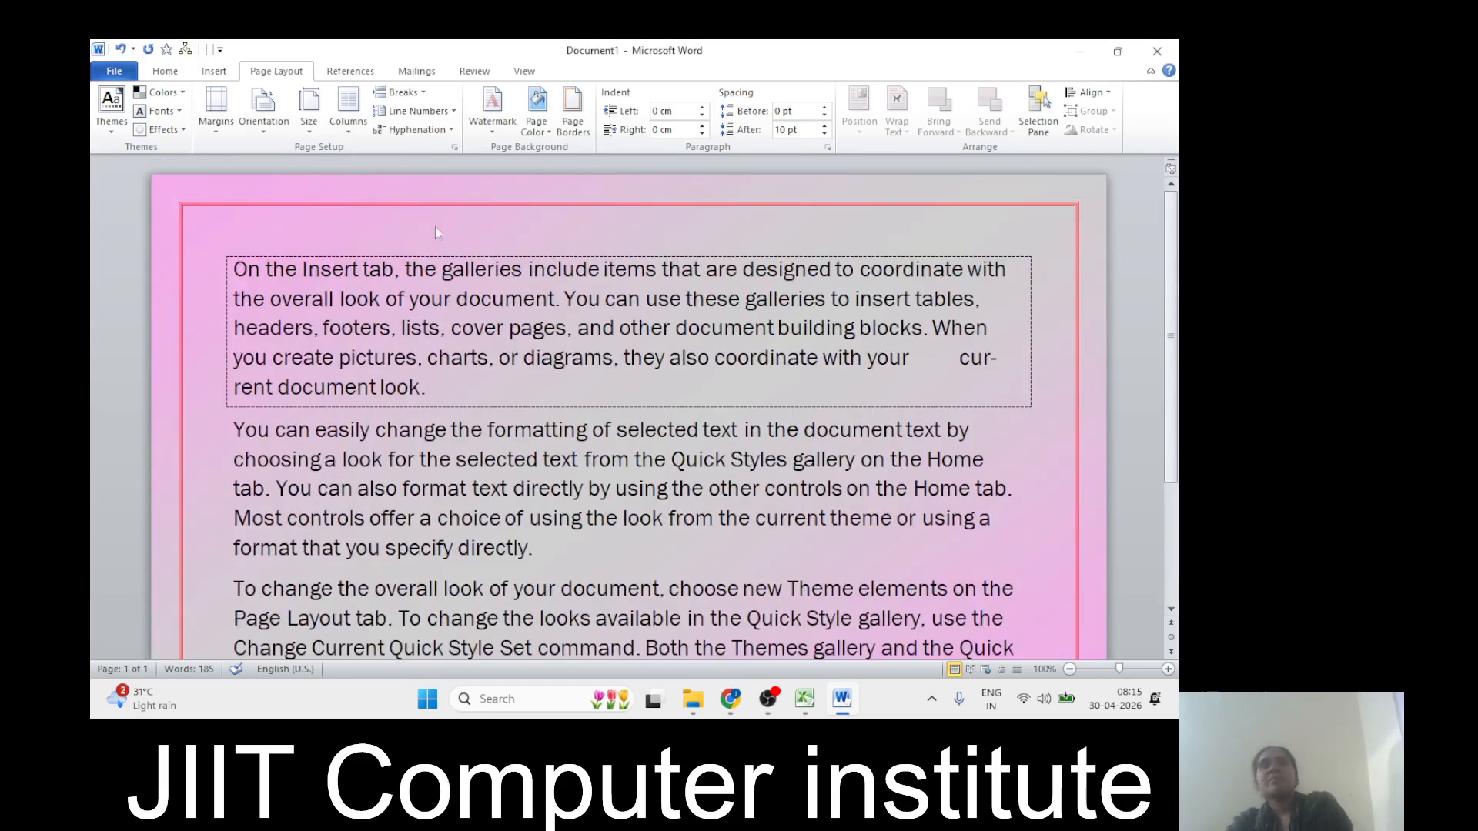
Step: Set the shading pattern for the second paragraph, starting "You can easily change", to the 20% style in standard red
left_click(560, 131)
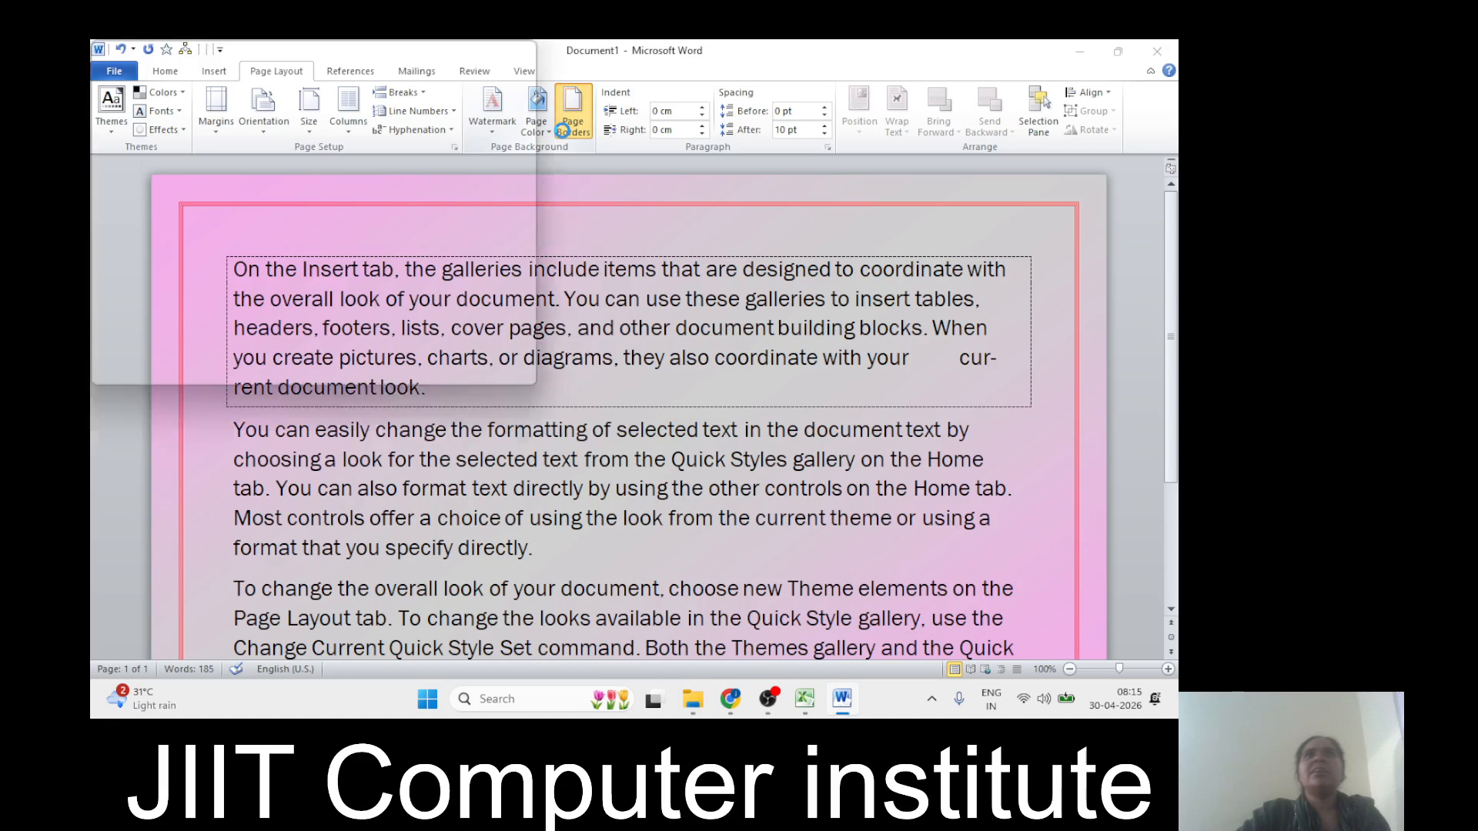
left_click(337, 162)
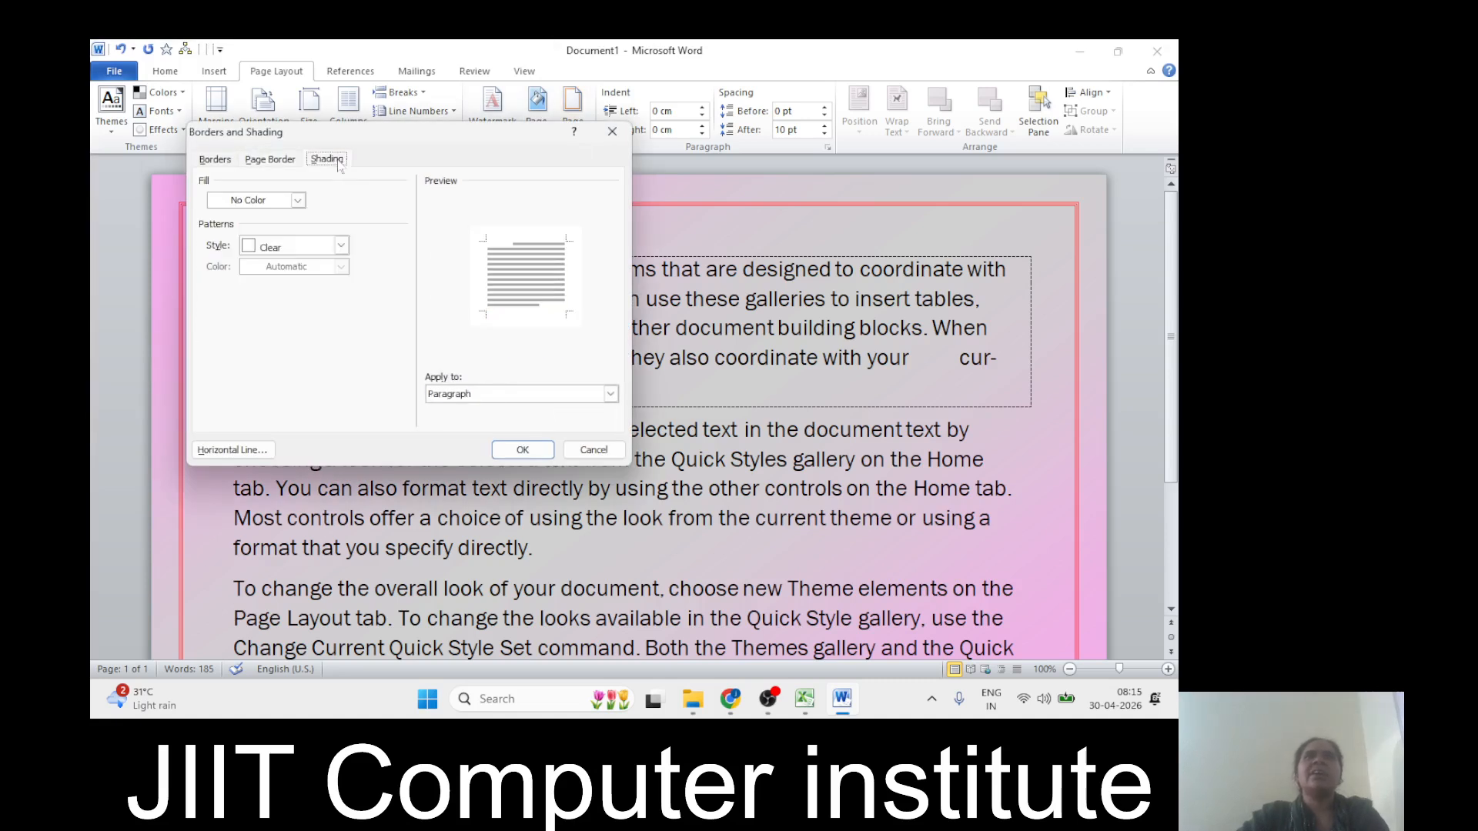
left_click_drag(359, 138, 479, 138)
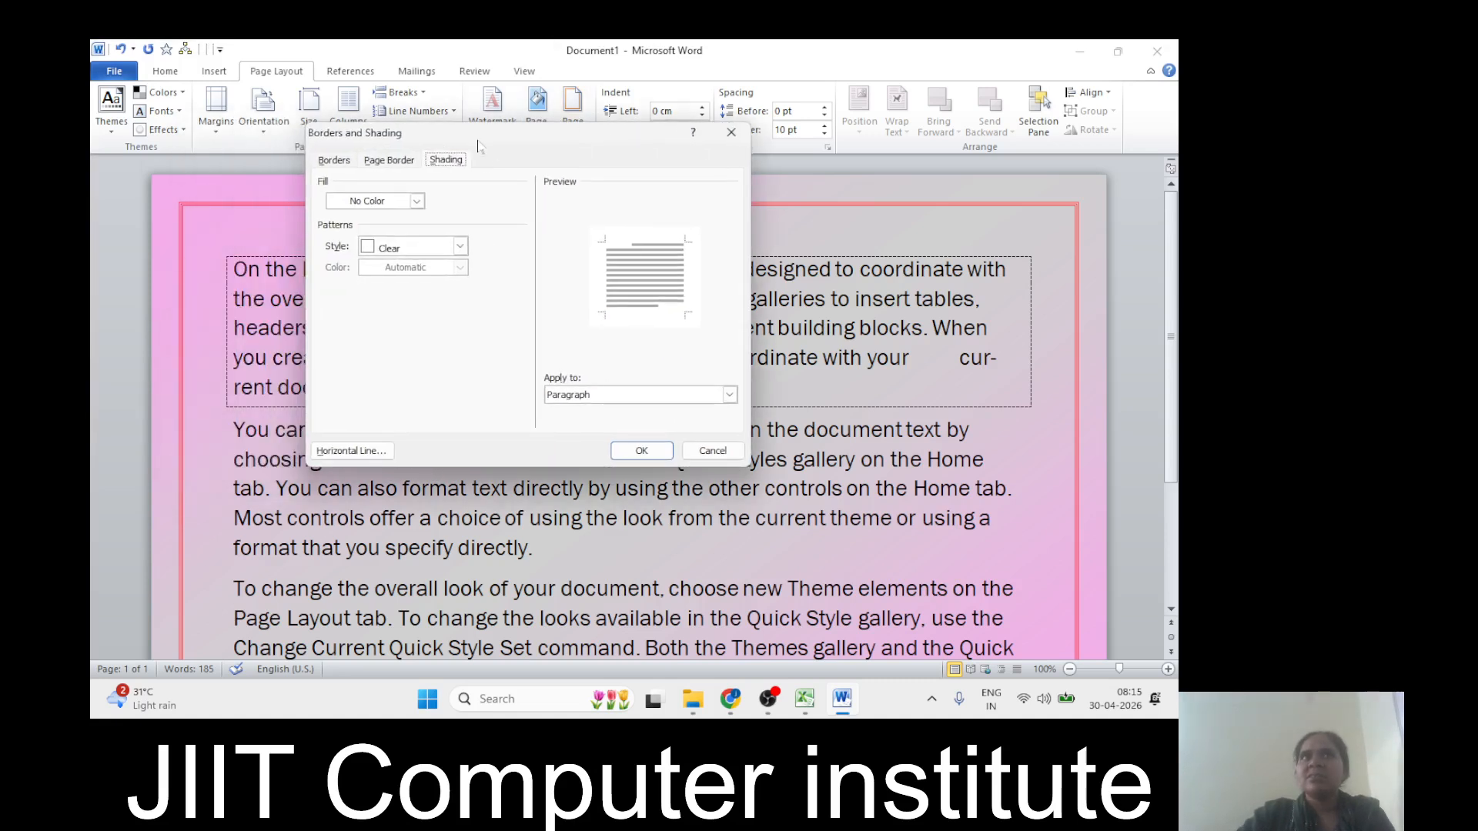
left_click(368, 249)
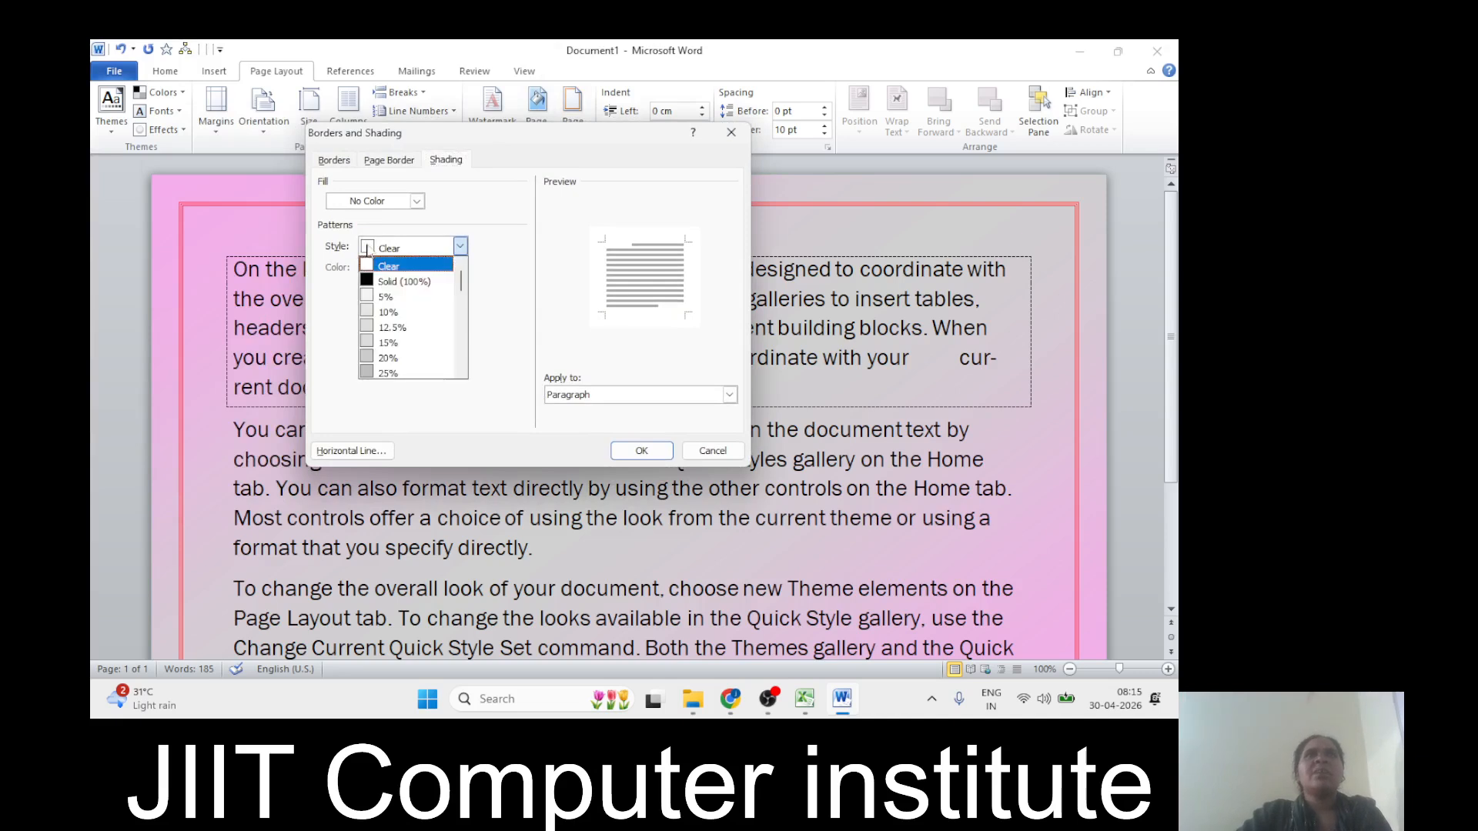
left_click(388, 357)
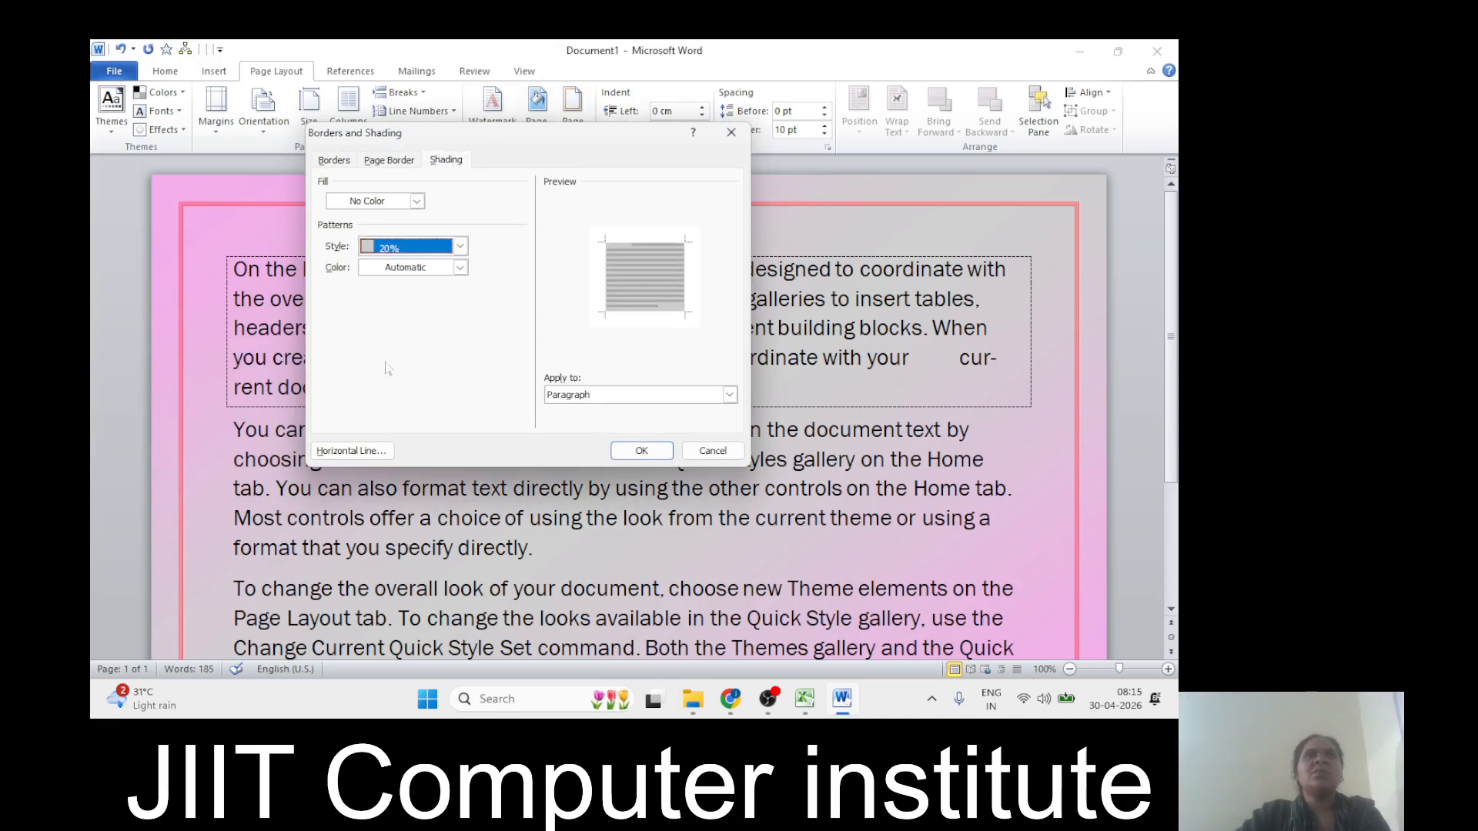
left_click(408, 268)
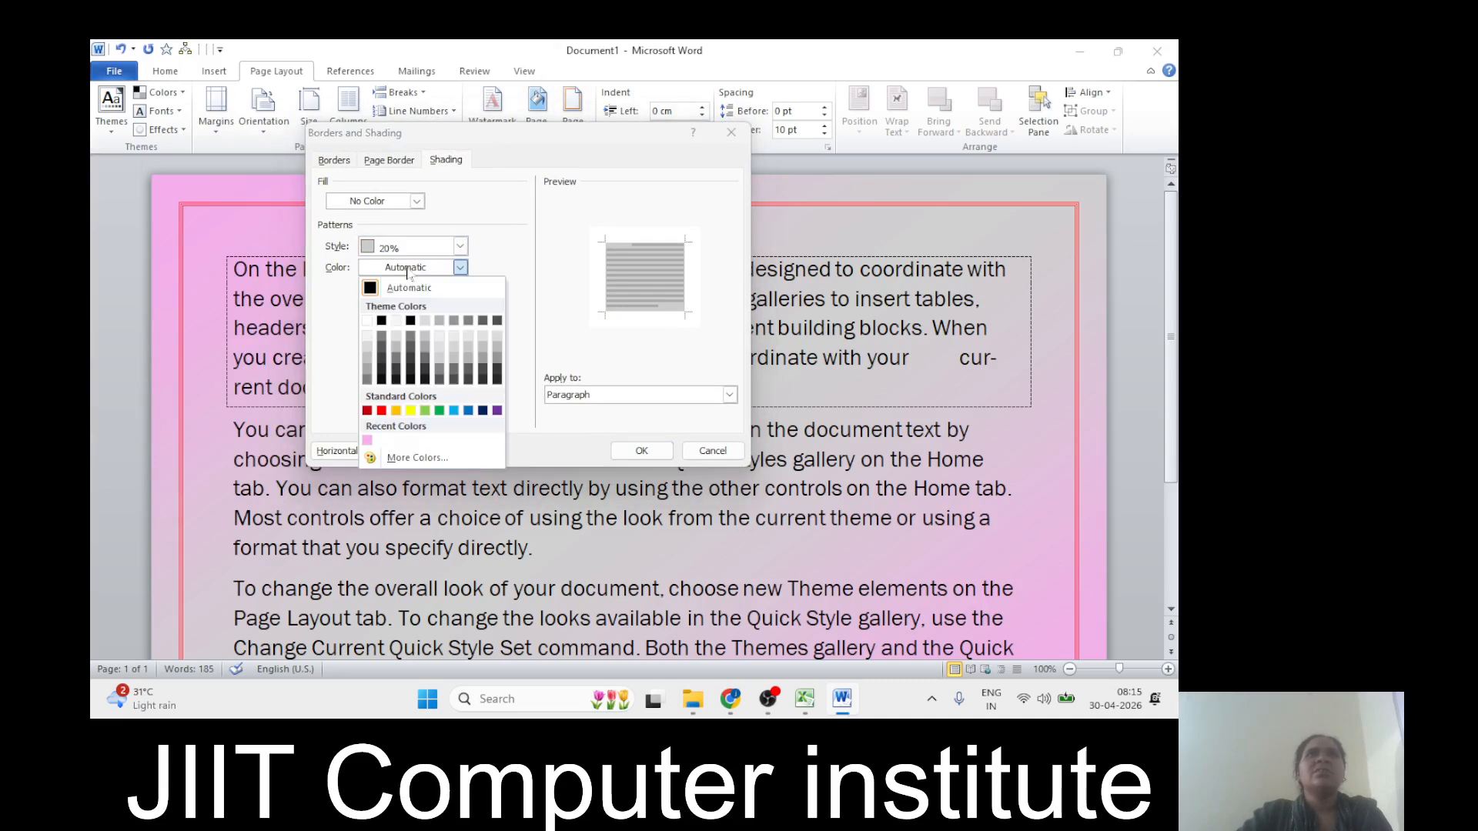
left_click(382, 410)
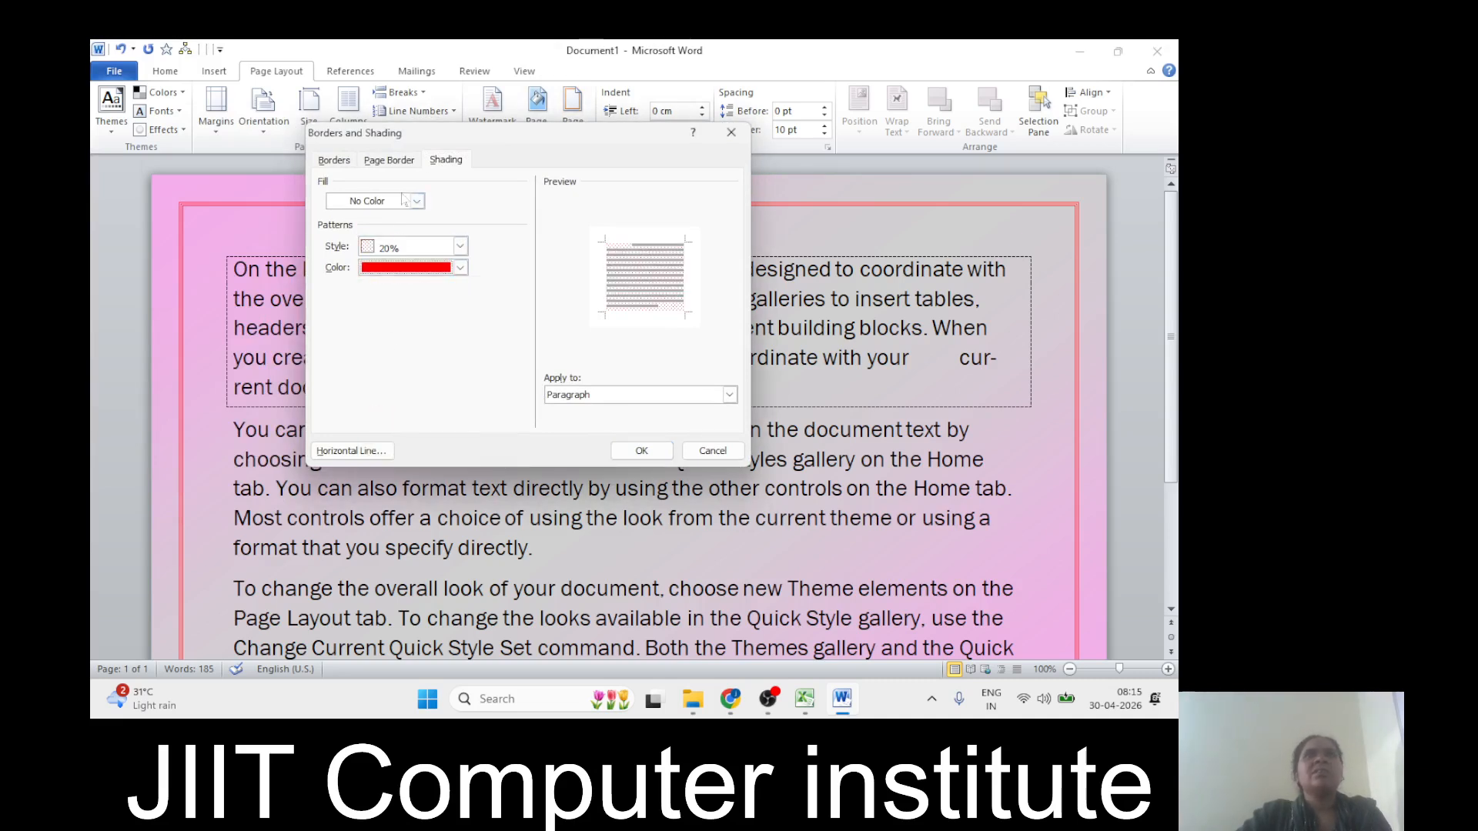
Step: Add a light gray theme fill to the shading and apply it to the second paragraph
left_click(417, 202)
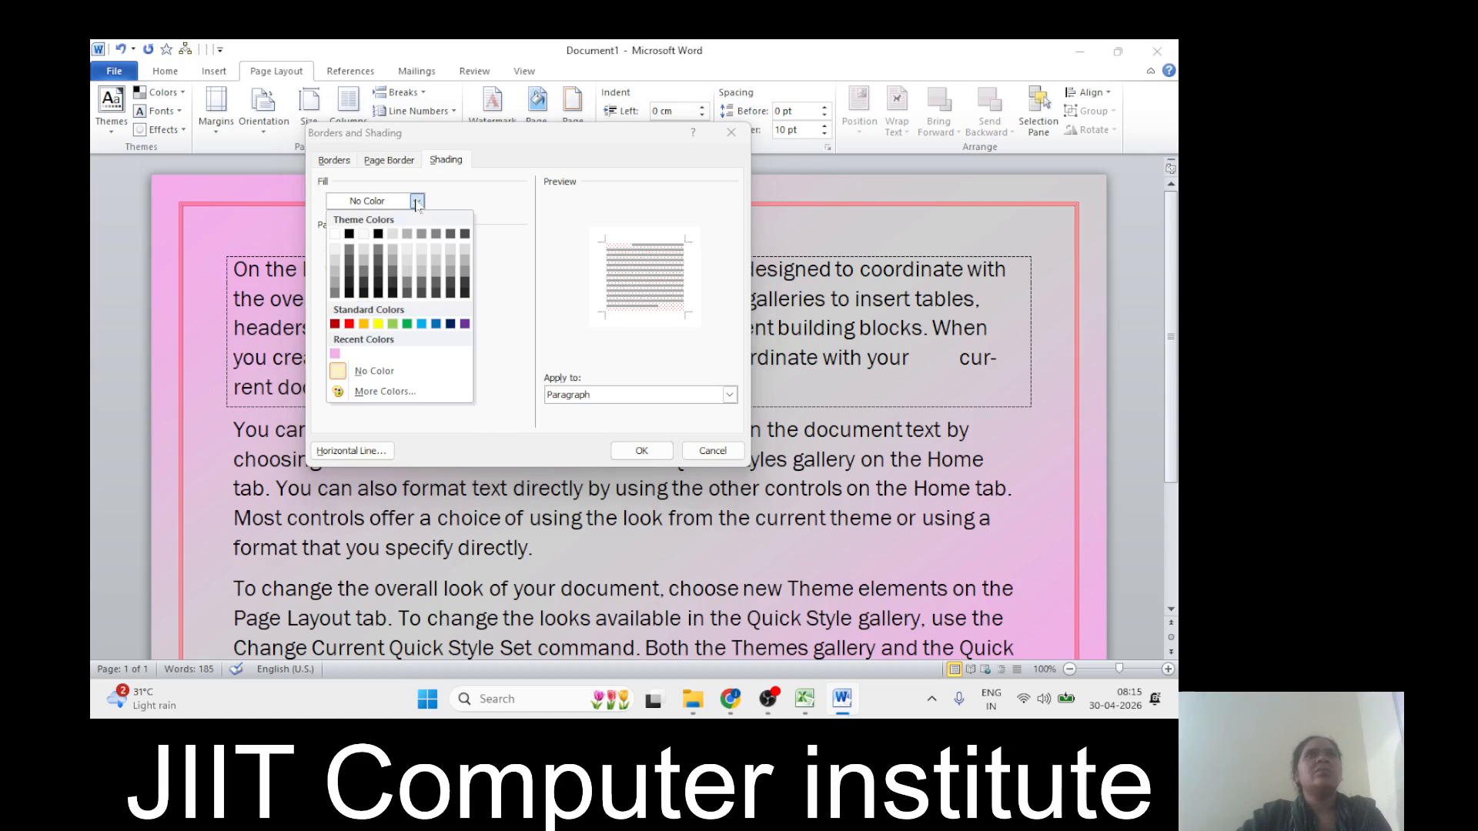
left_click(393, 235)
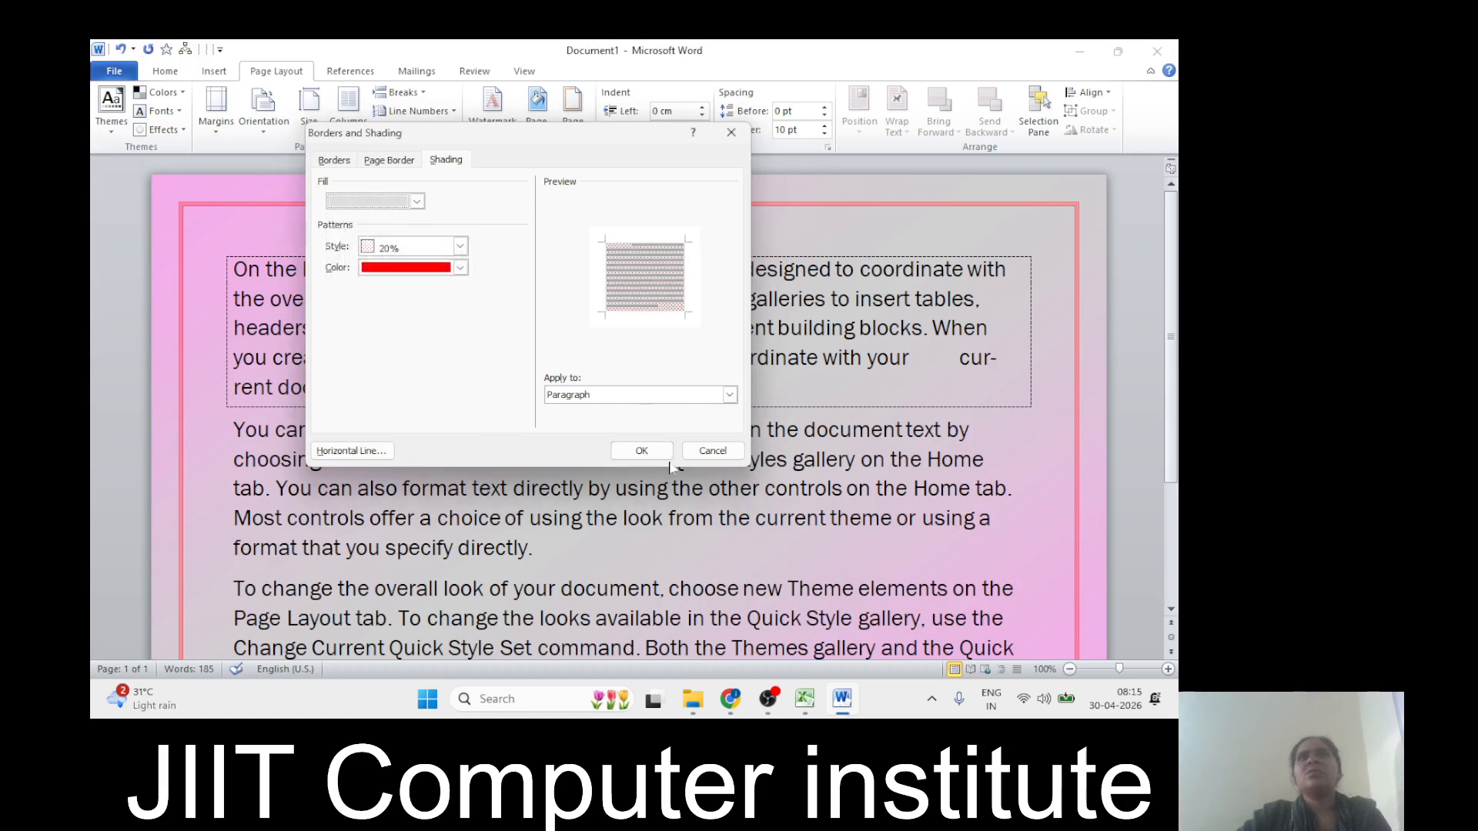
left_click(642, 452)
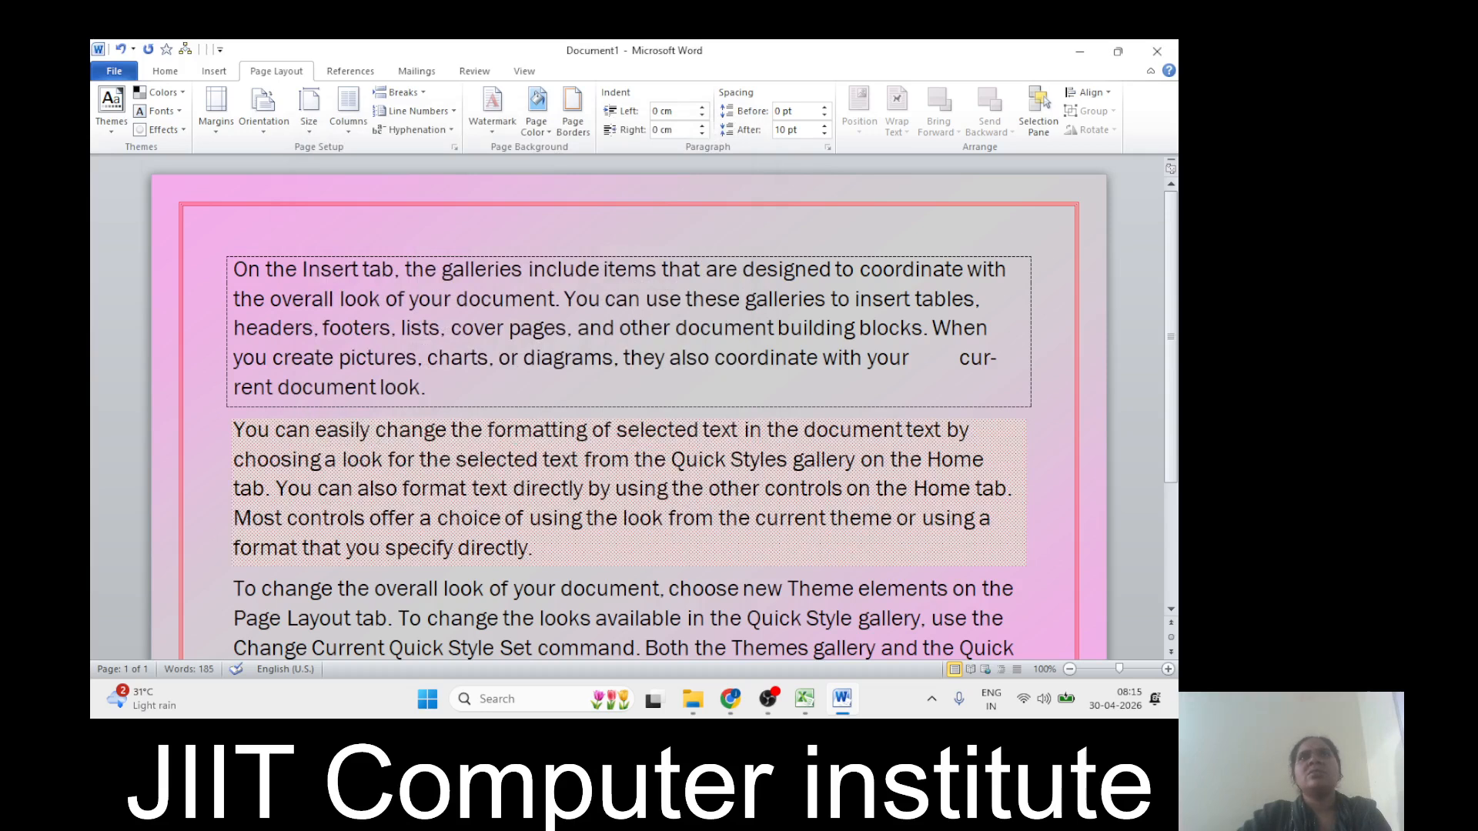
left_click_drag(187, 440, 302, 564)
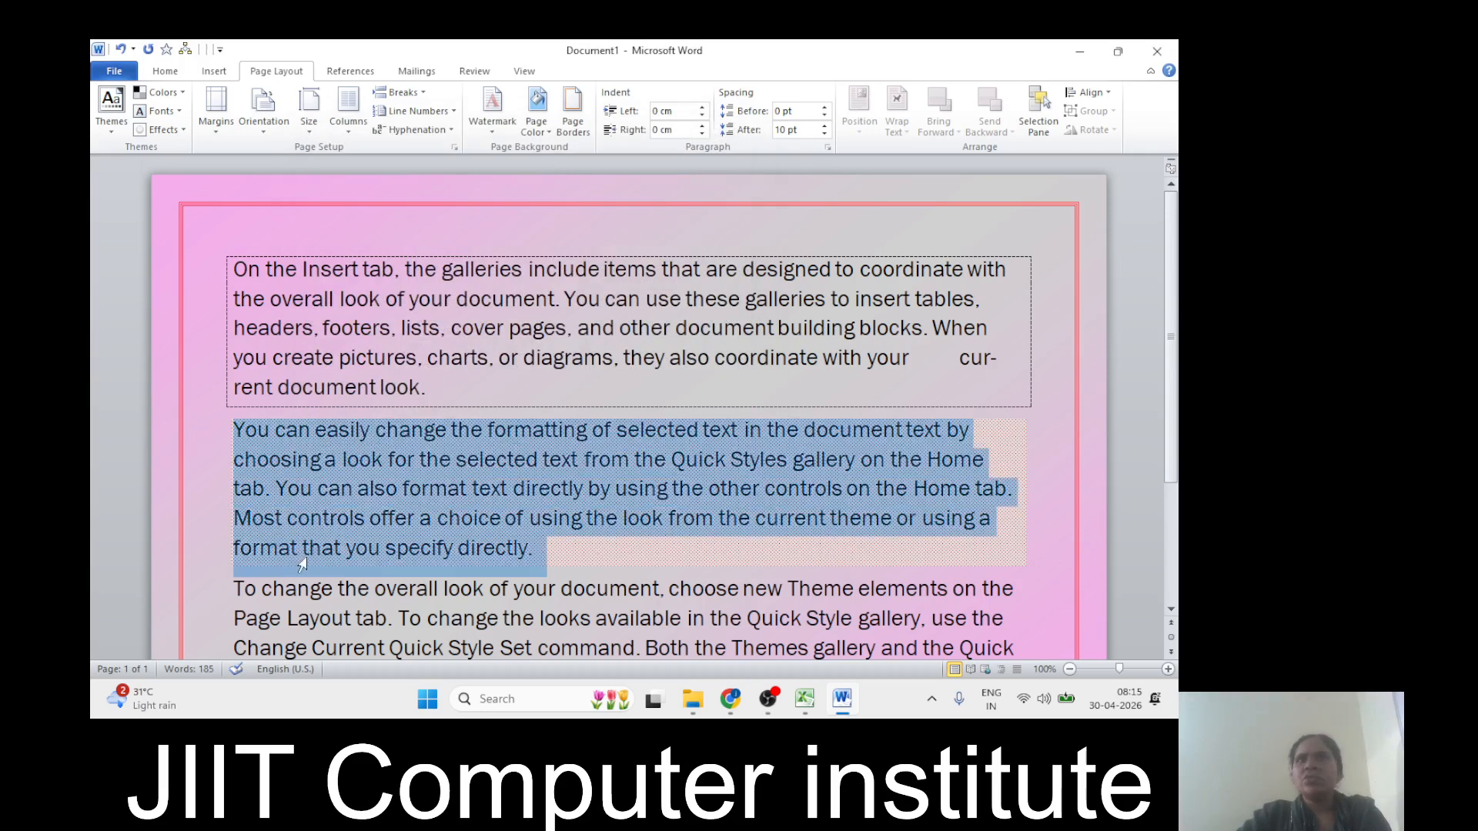
left_click(499, 330)
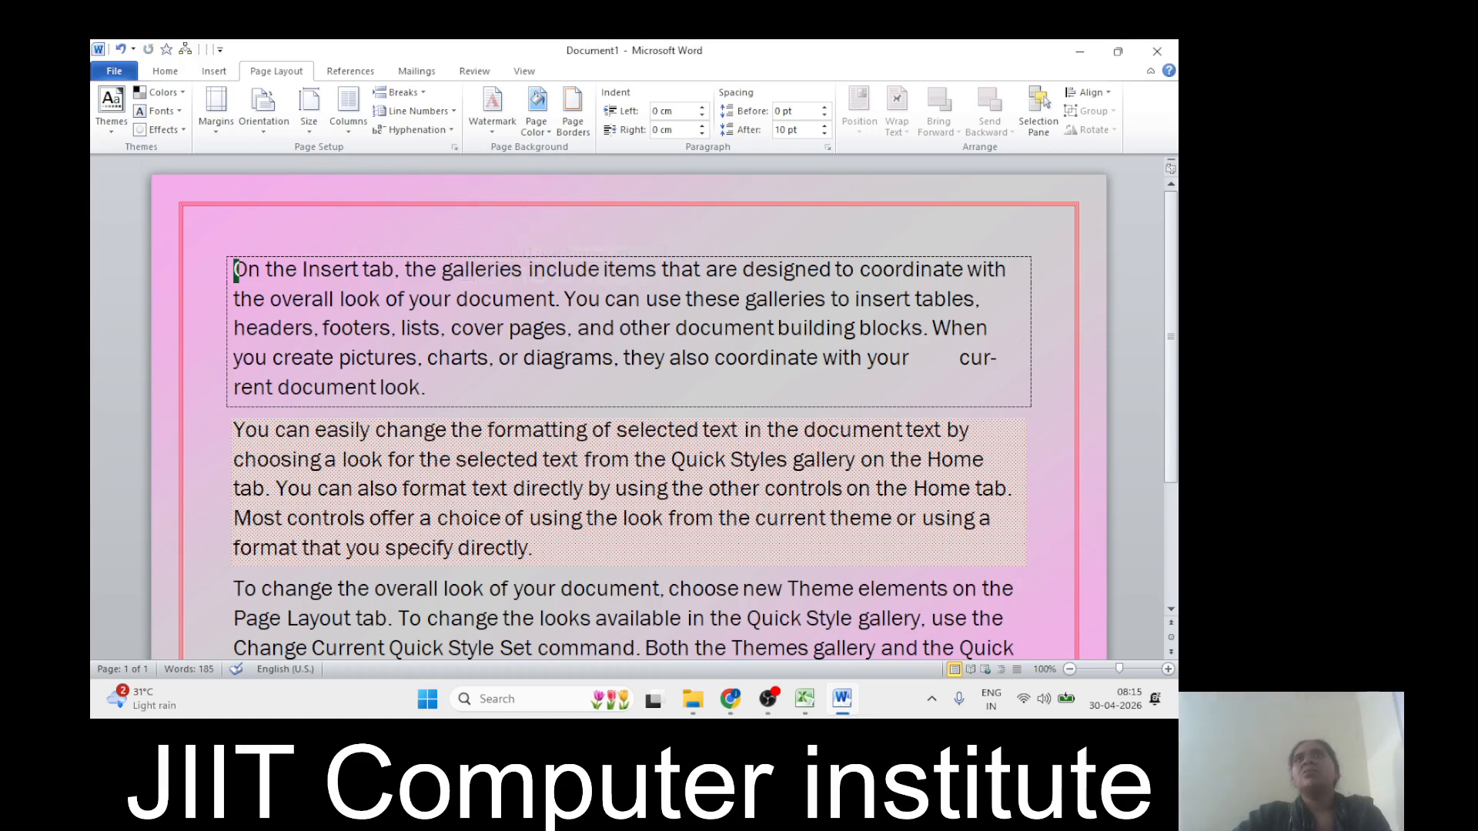
Step: Set the left indent of the first paragraph, starting "On the Insert tab", to 0.7 cm
left_click(422, 387)
left_click(323, 270)
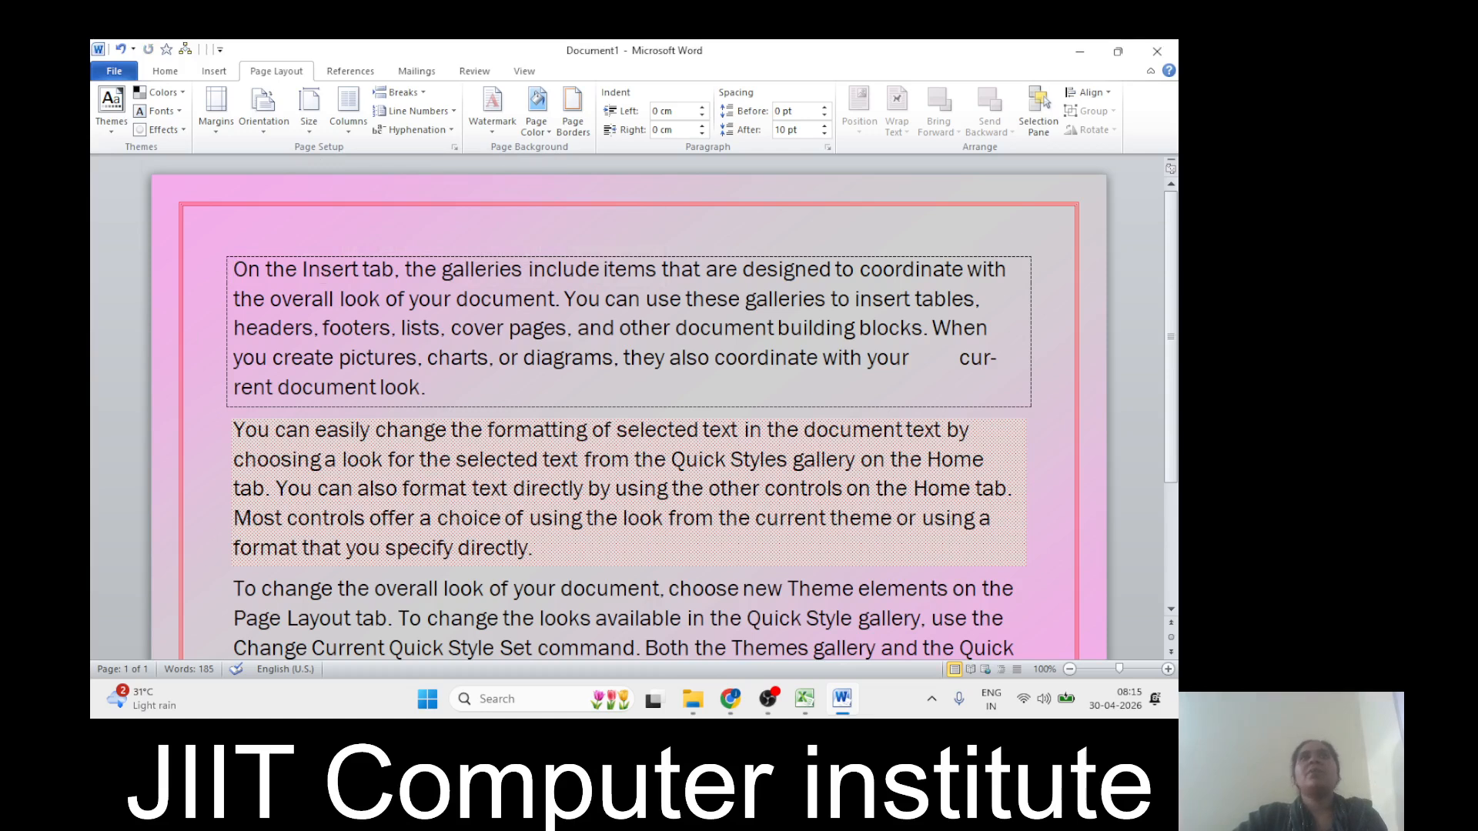
left_click(702, 108)
left_click(702, 107)
left_click(702, 108)
left_click(702, 107)
left_click(702, 107)
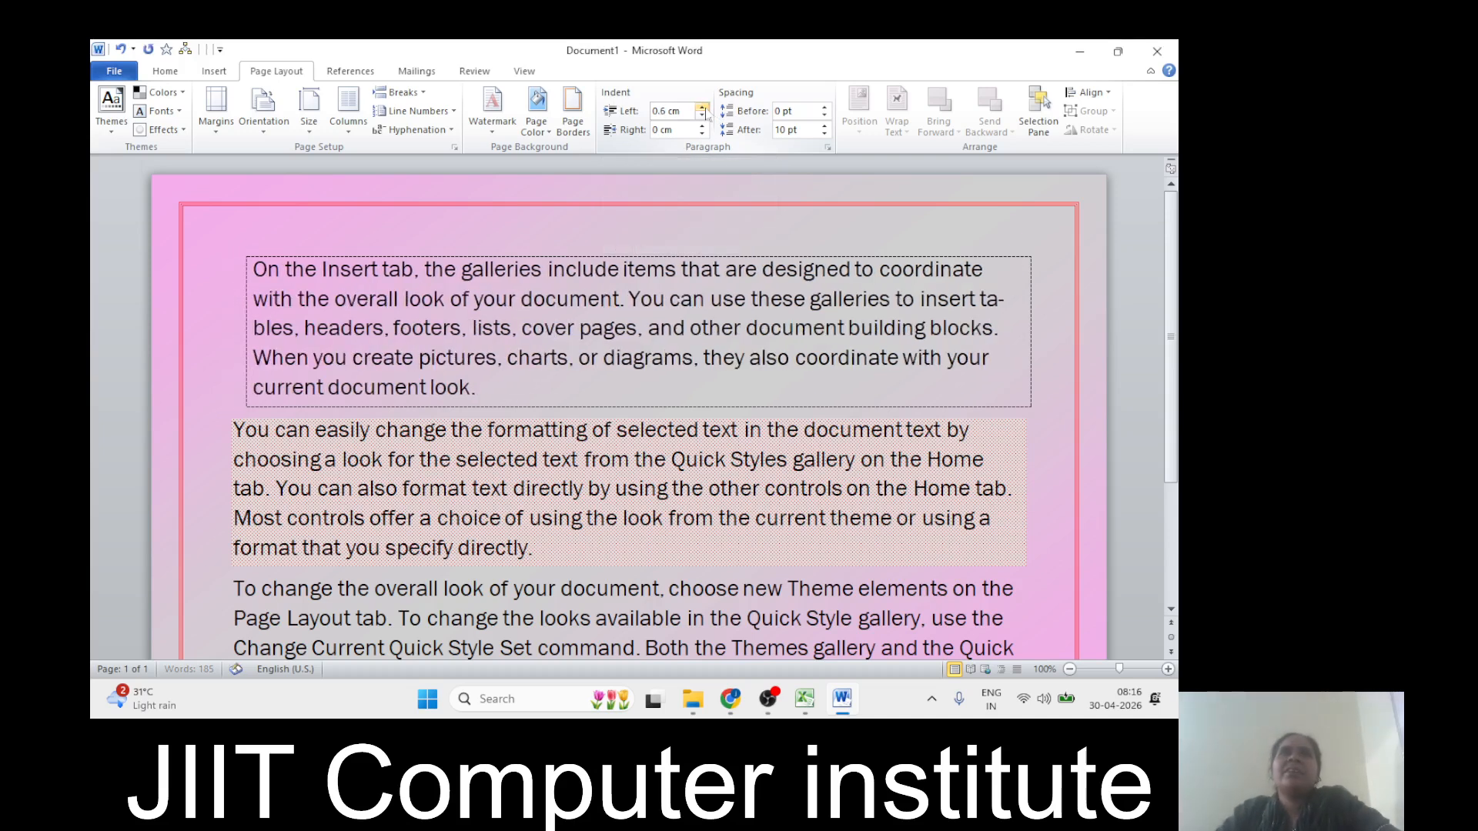
left_click(702, 108)
left_click(702, 108)
Step: Set the first paragraph's right indent to -0.3 cm
left_click(702, 133)
left_click(701, 133)
left_click(702, 133)
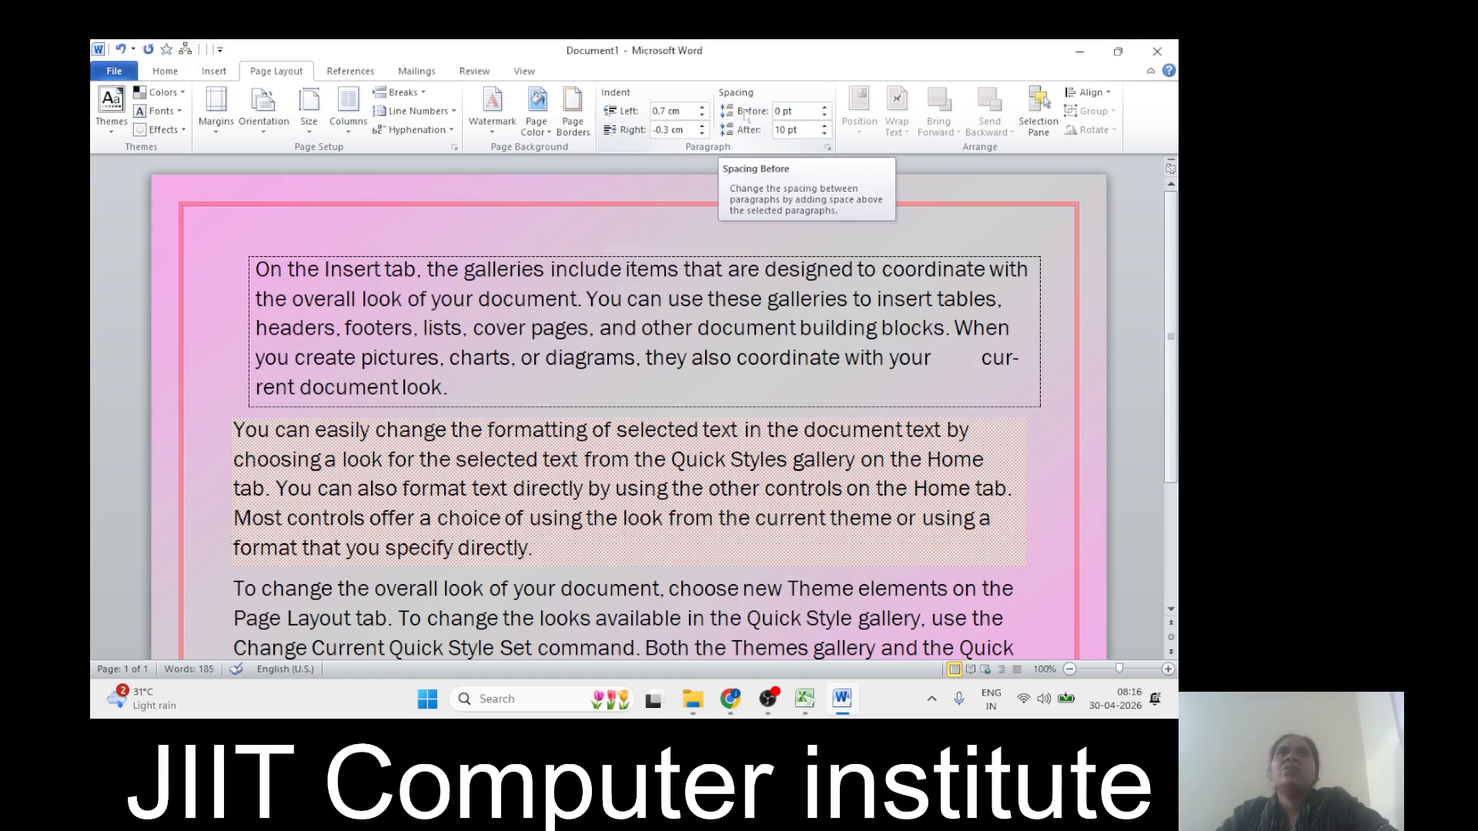
Step: Increase the spacing before the first paragraph to 36 pt
left_click(824, 107)
left_click(824, 107)
left_click(825, 107)
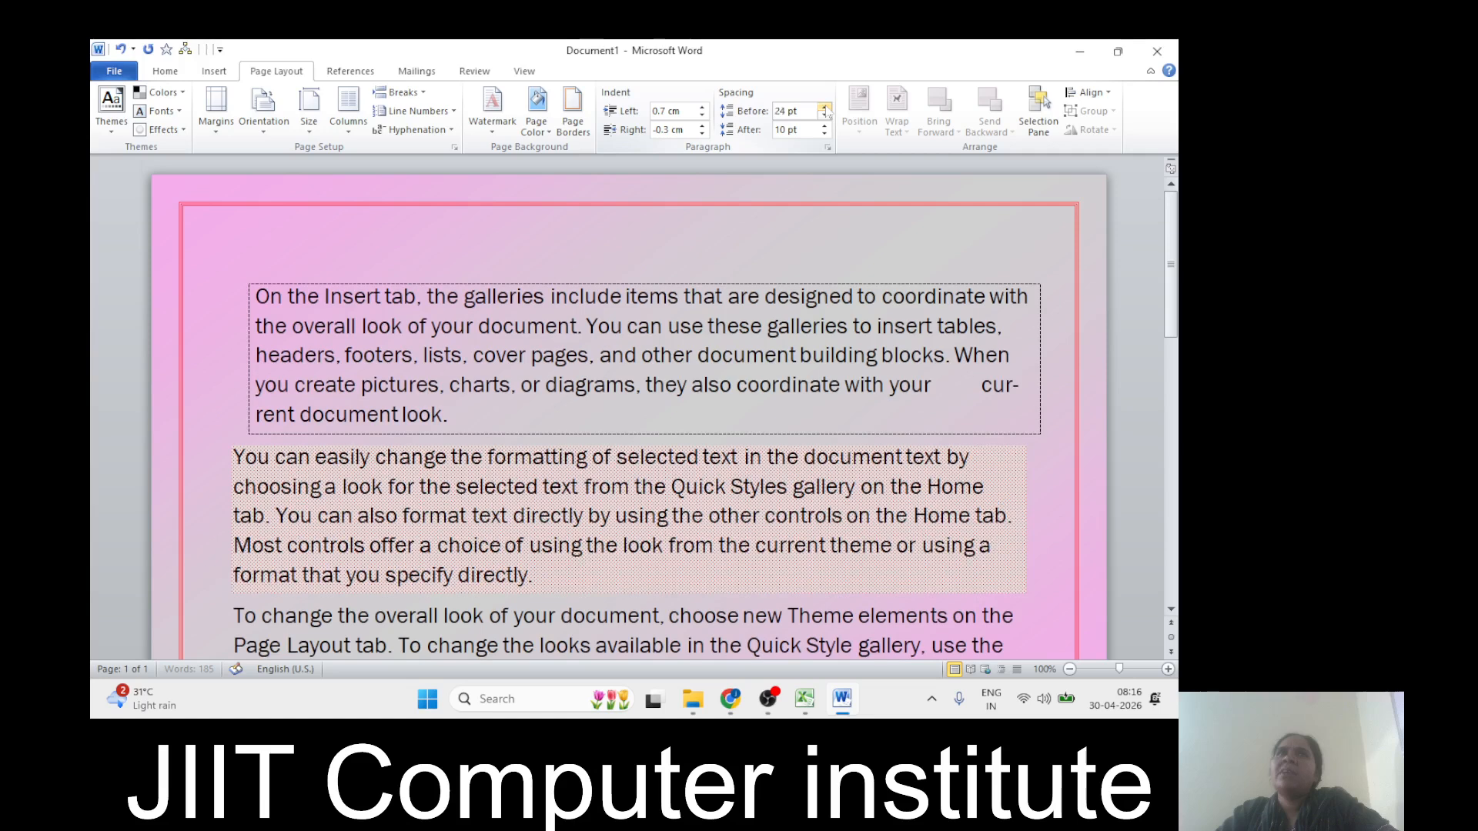
left_click(824, 107)
left_click(824, 107)
left_click(825, 107)
Step: Reduce the spacing after the first paragraph to Auto
left_click(824, 134)
left_click(824, 134)
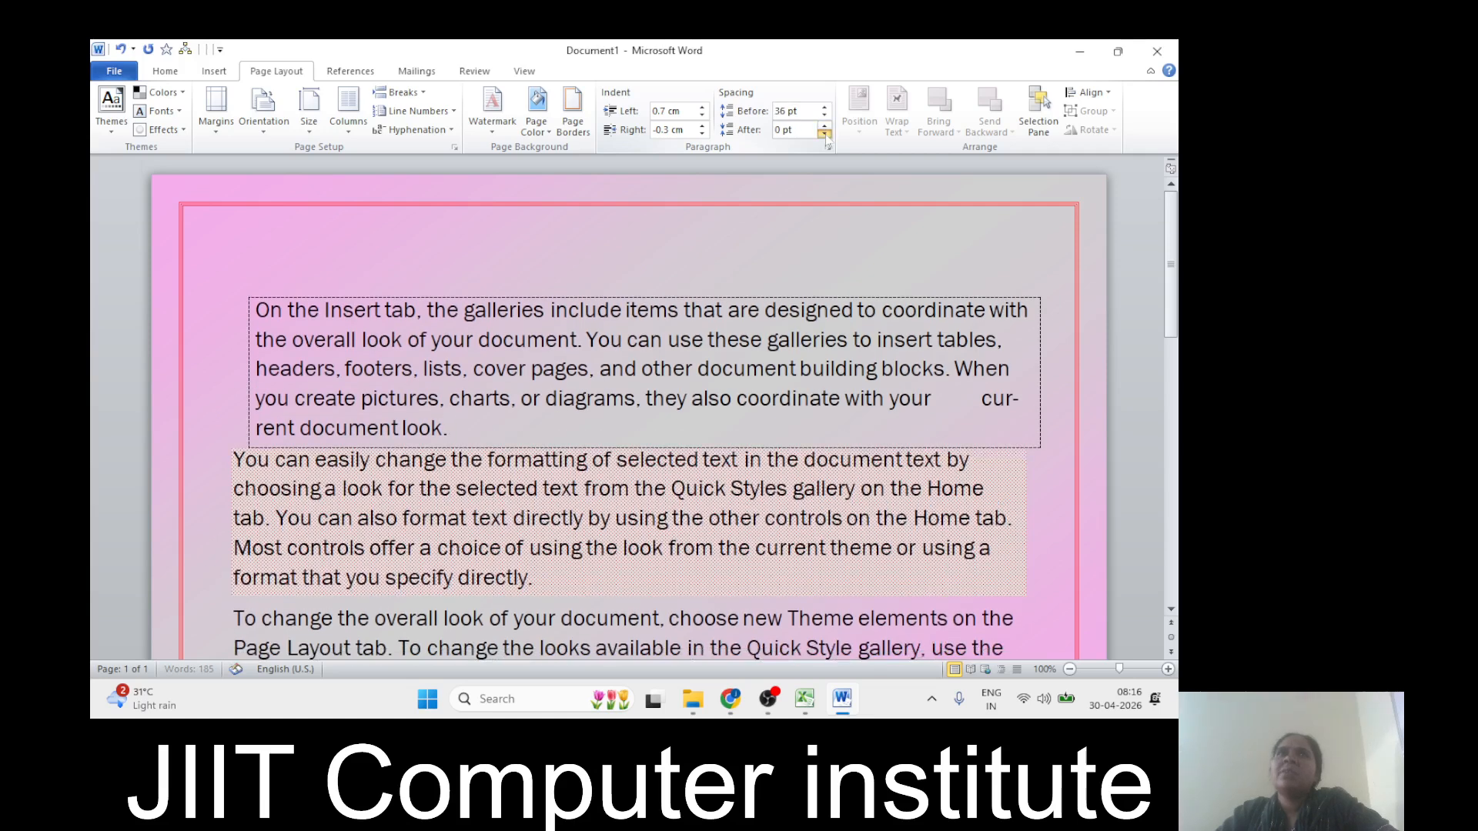
left_click(825, 134)
Step: Reduce the spacing before the first paragraph to Auto and review the rest of the page
left_click(824, 115)
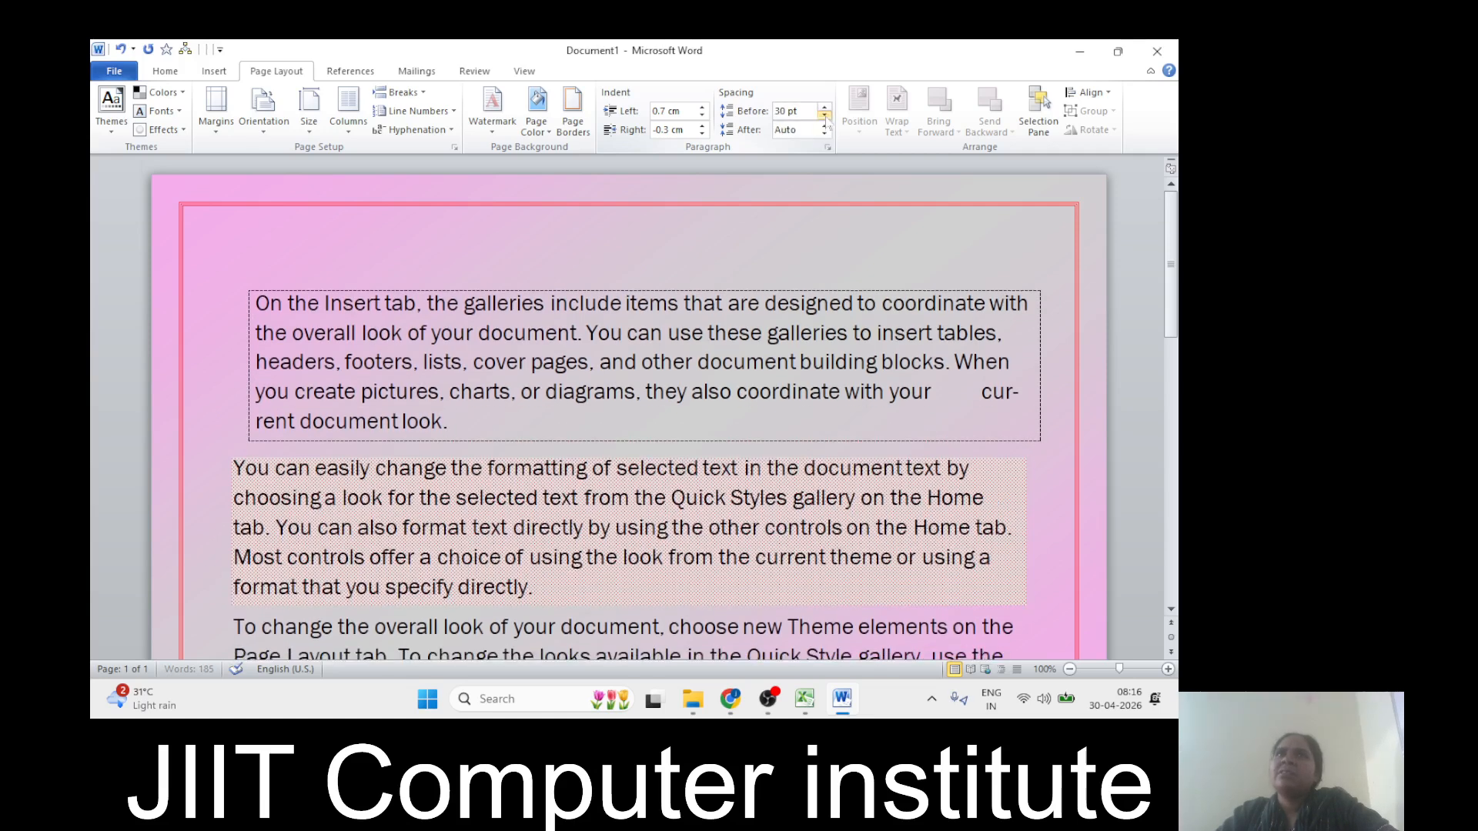
left_click(825, 115)
left_click(824, 116)
left_click(824, 116)
left_click(824, 115)
left_click(824, 115)
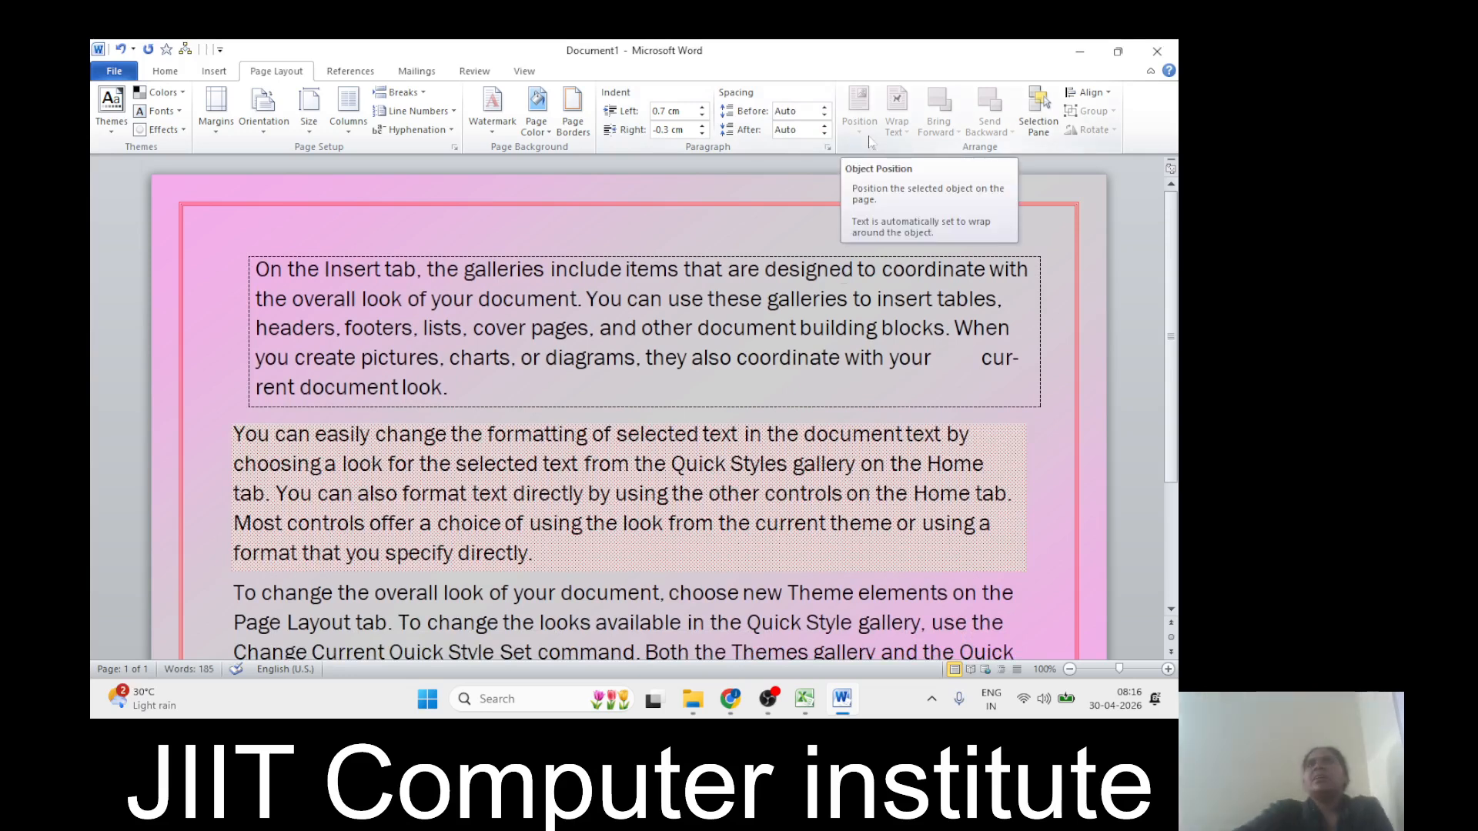
scroll(838, 308, "down", 5)
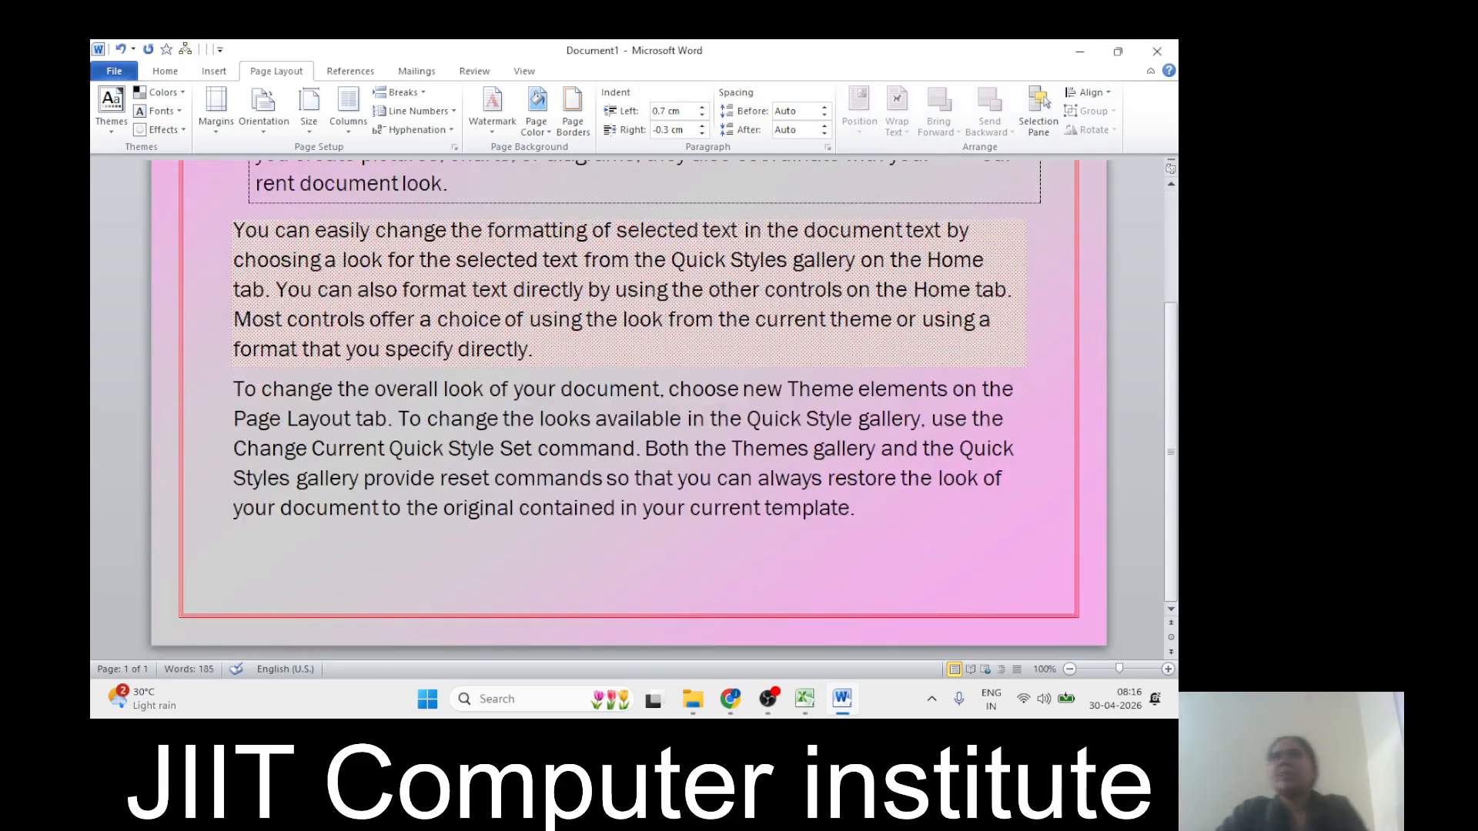